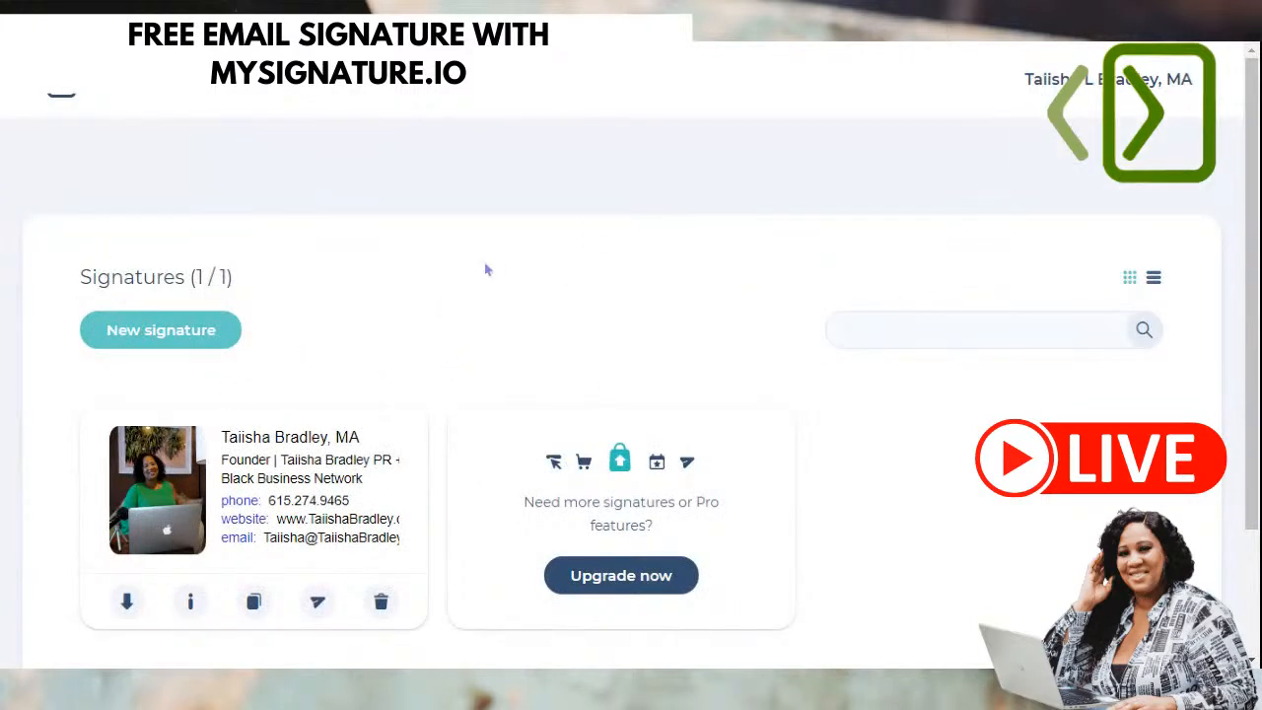
- Delete the existing signature card and confirm its permanent deletion
{"action": "scroll", "coordinate": [457, 325], "scroll_direction": "down", "scroll_amount": 1}
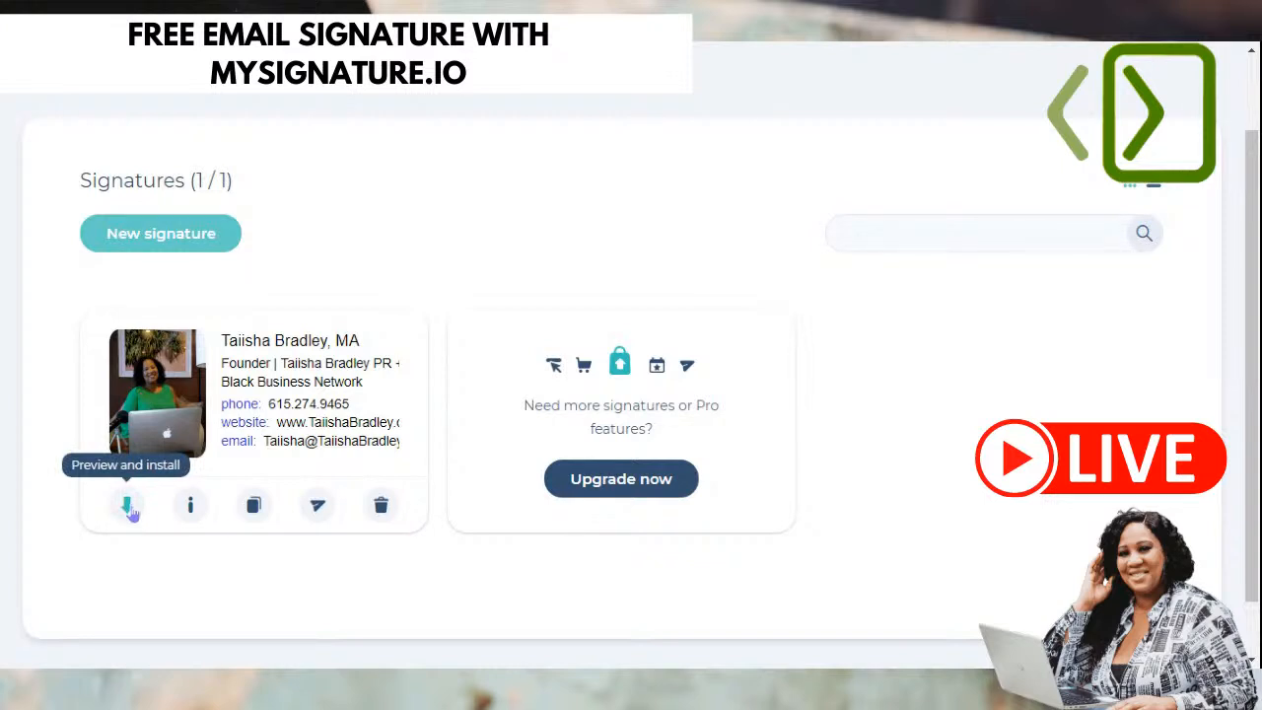
{"action": "mouse_move", "coordinate": [190, 506]}
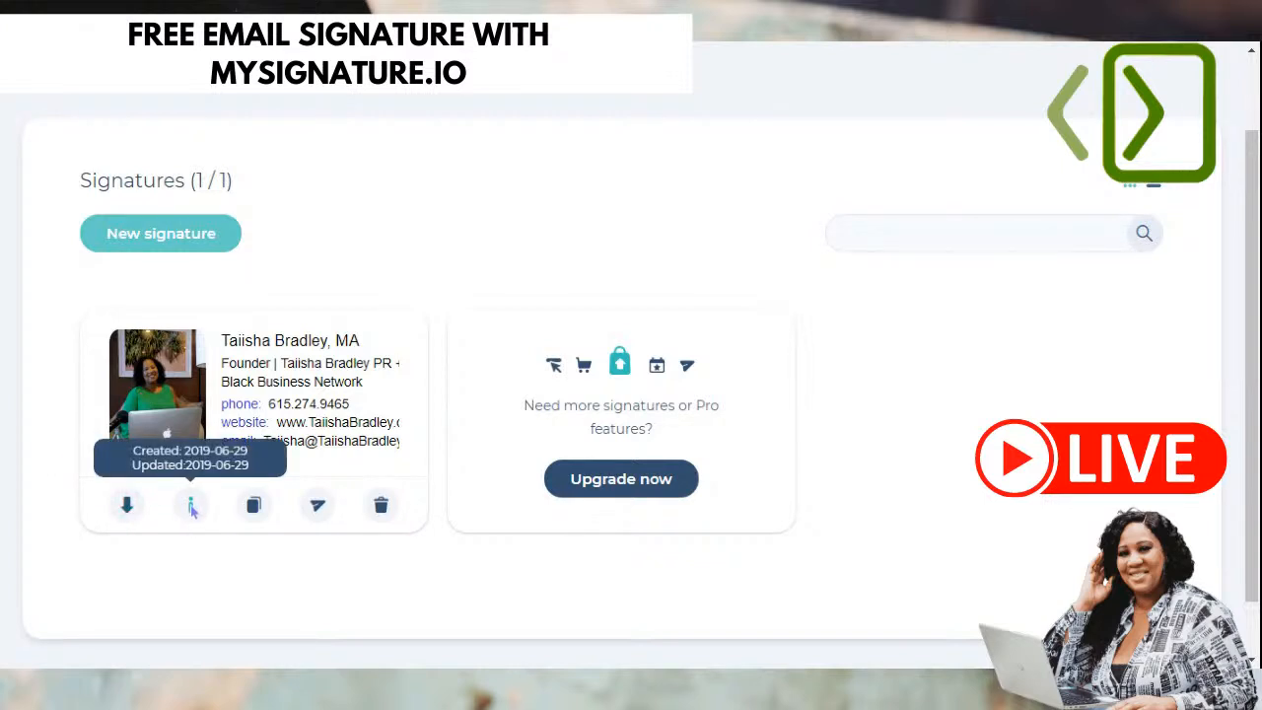
{"action": "left_click", "coordinate": [383, 506]}
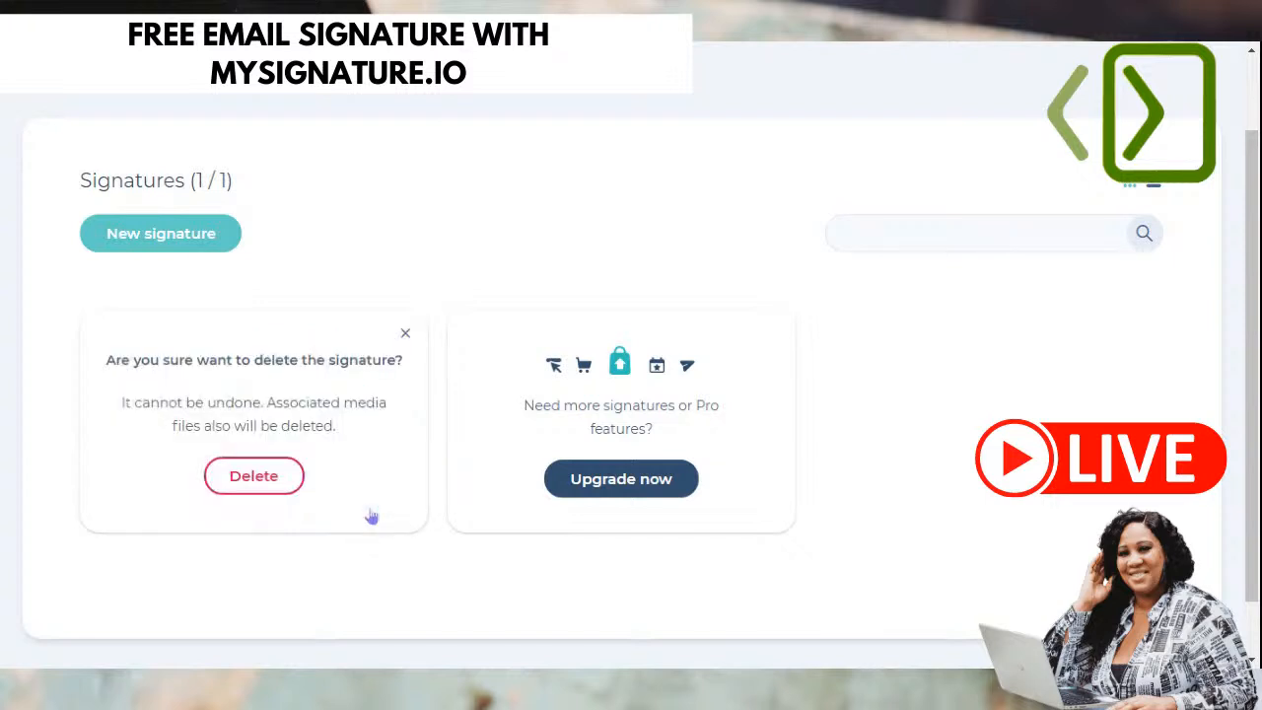
{"action": "left_click", "coordinate": [224, 477]}
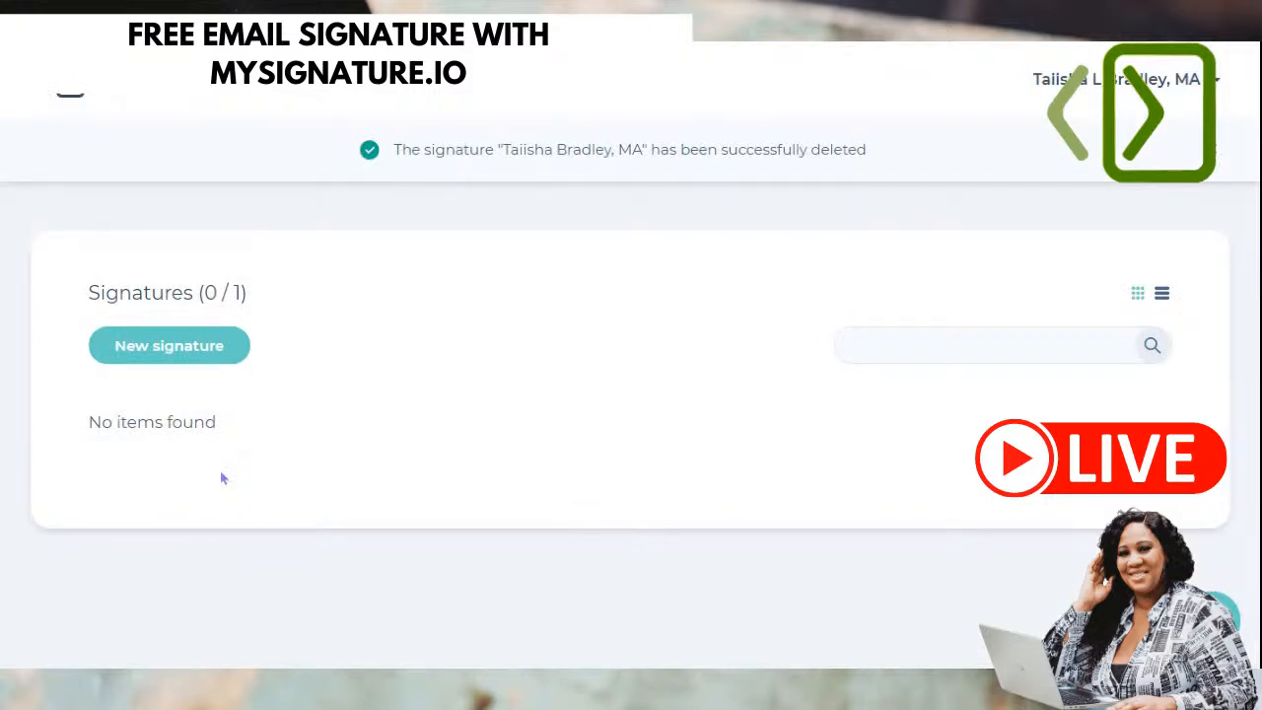
- Start a new signature, browse the template gallery and expand the template style filter
{"action": "left_click", "coordinate": [174, 358]}
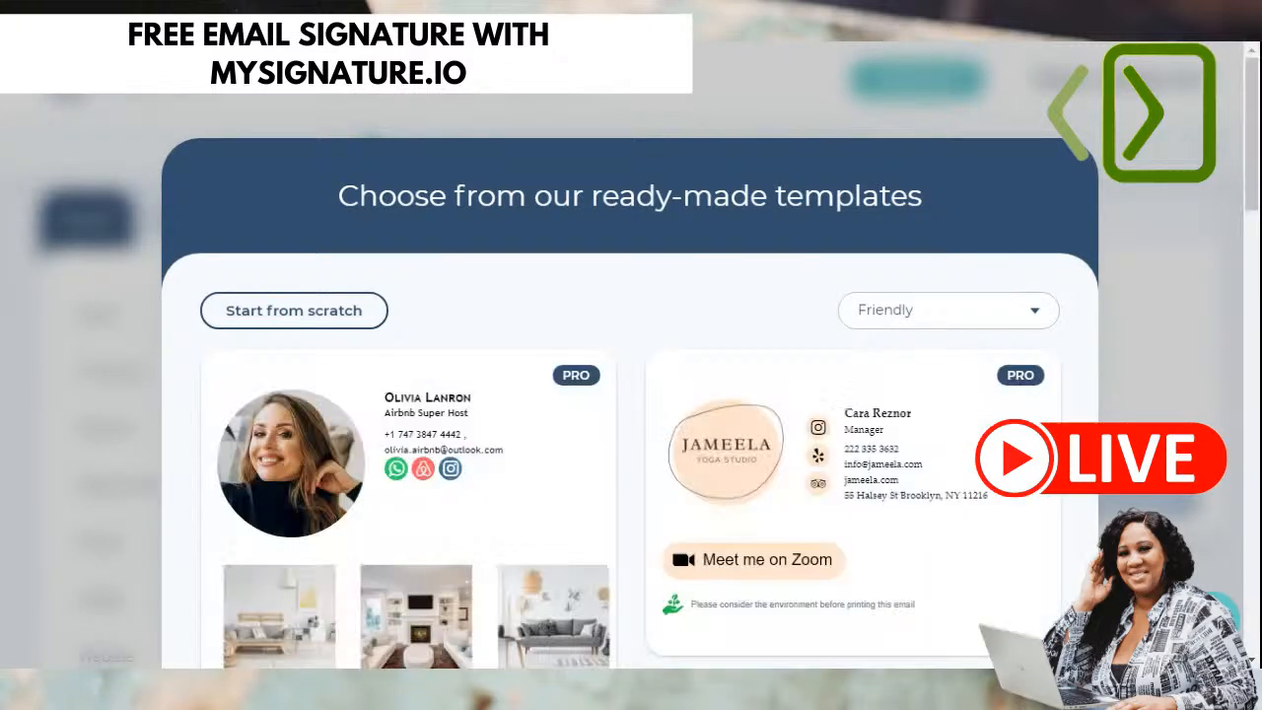
{"action": "scroll", "coordinate": [1104, 370], "scroll_direction": "down", "scroll_amount": 1}
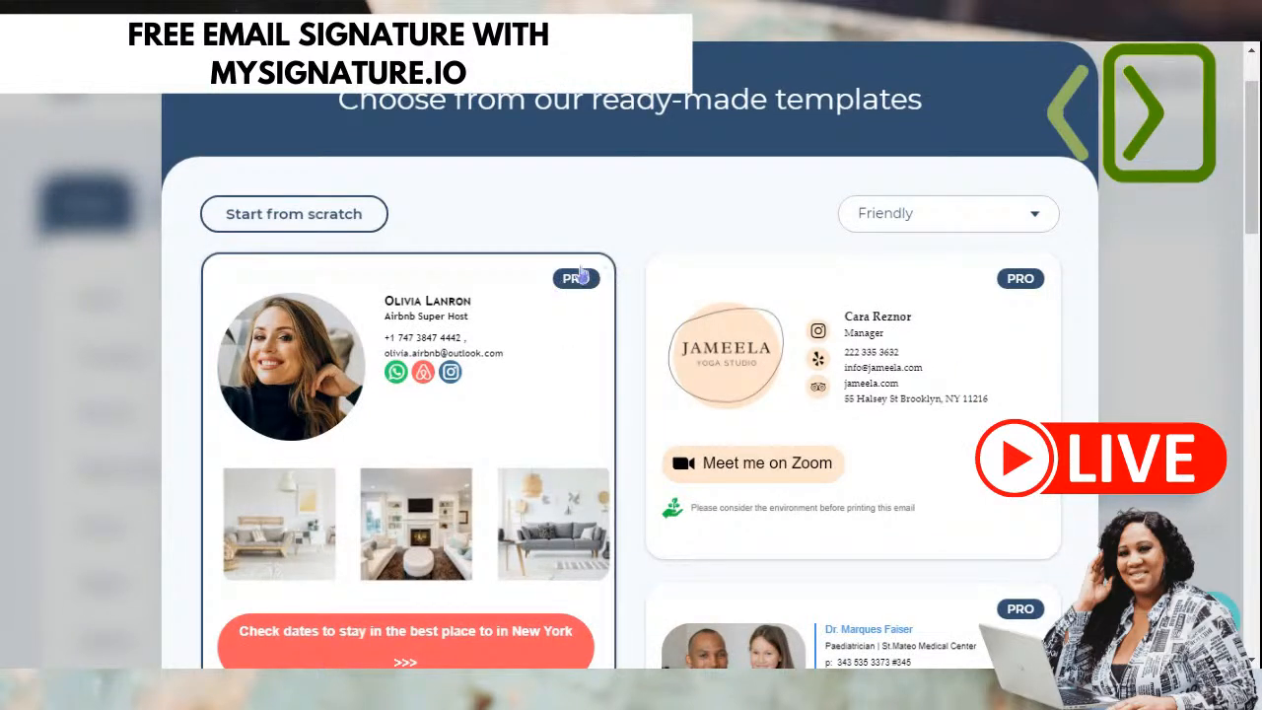
{"action": "scroll", "coordinate": [1037, 404], "scroll_direction": "down", "scroll_amount": 3}
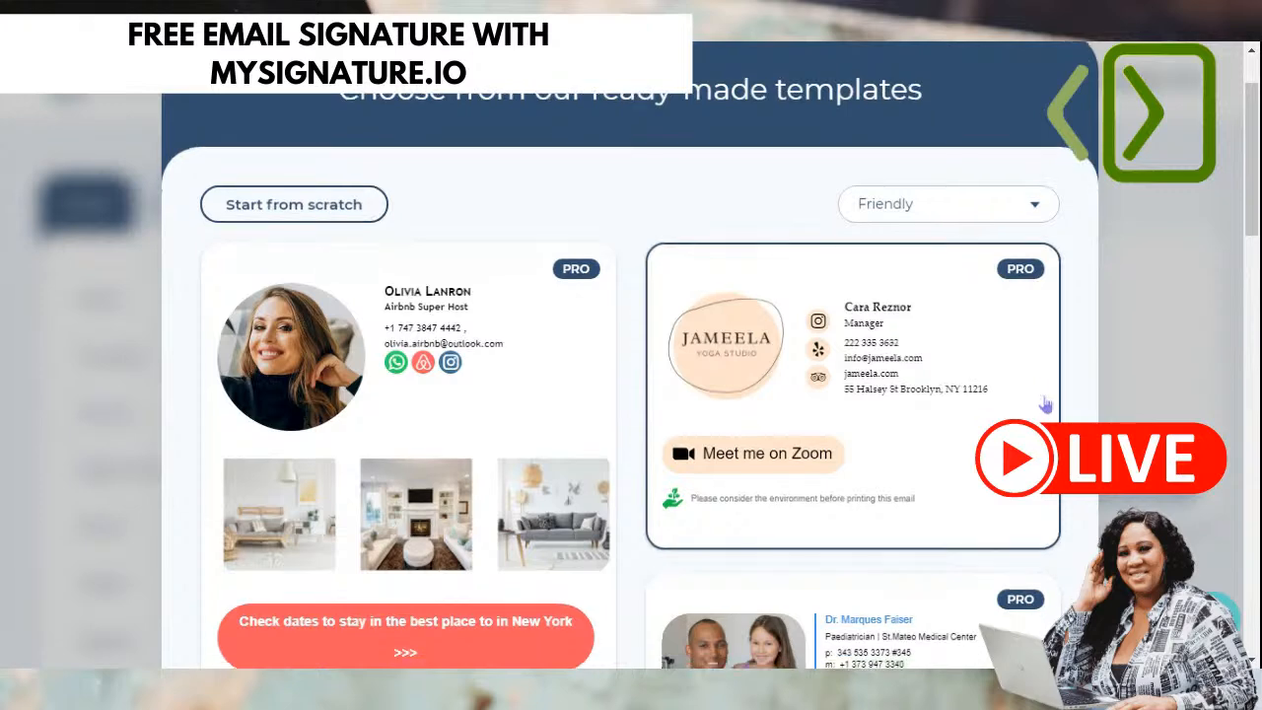
{"action": "scroll", "coordinate": [1045, 414], "scroll_direction": "down", "scroll_amount": 1}
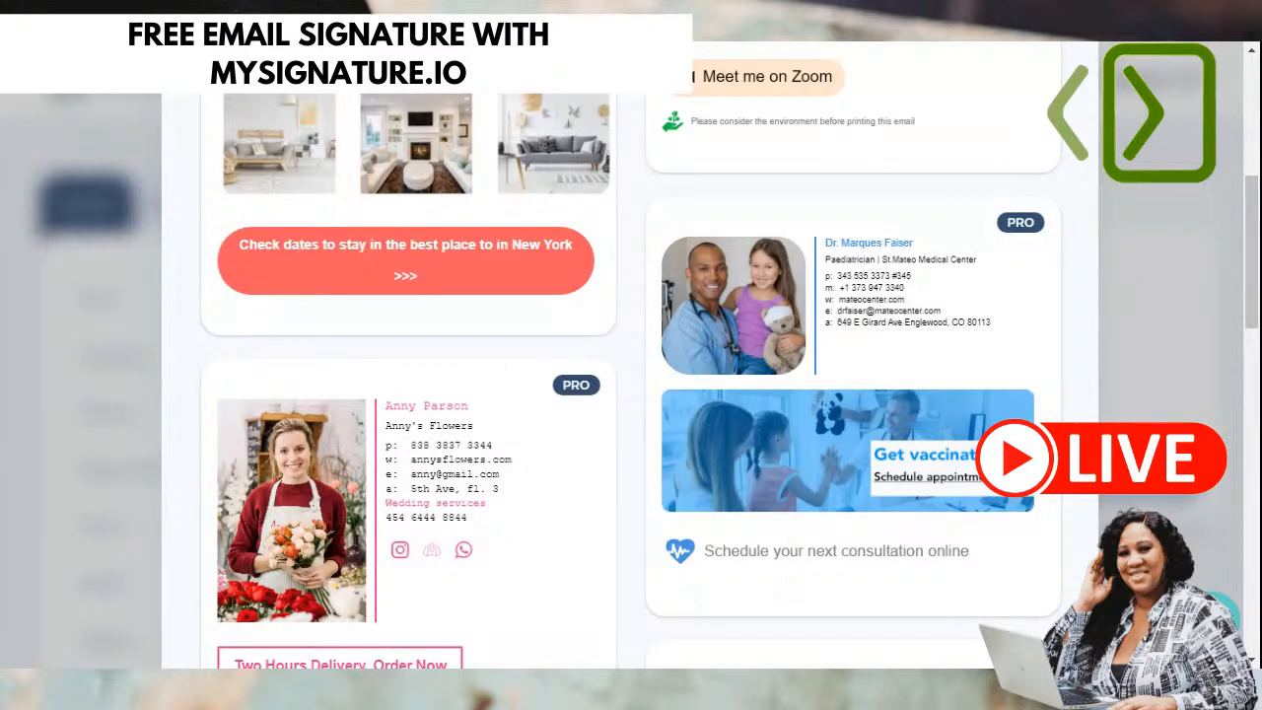
{"action": "scroll", "coordinate": [925, 461], "scroll_direction": "down", "scroll_amount": 3}
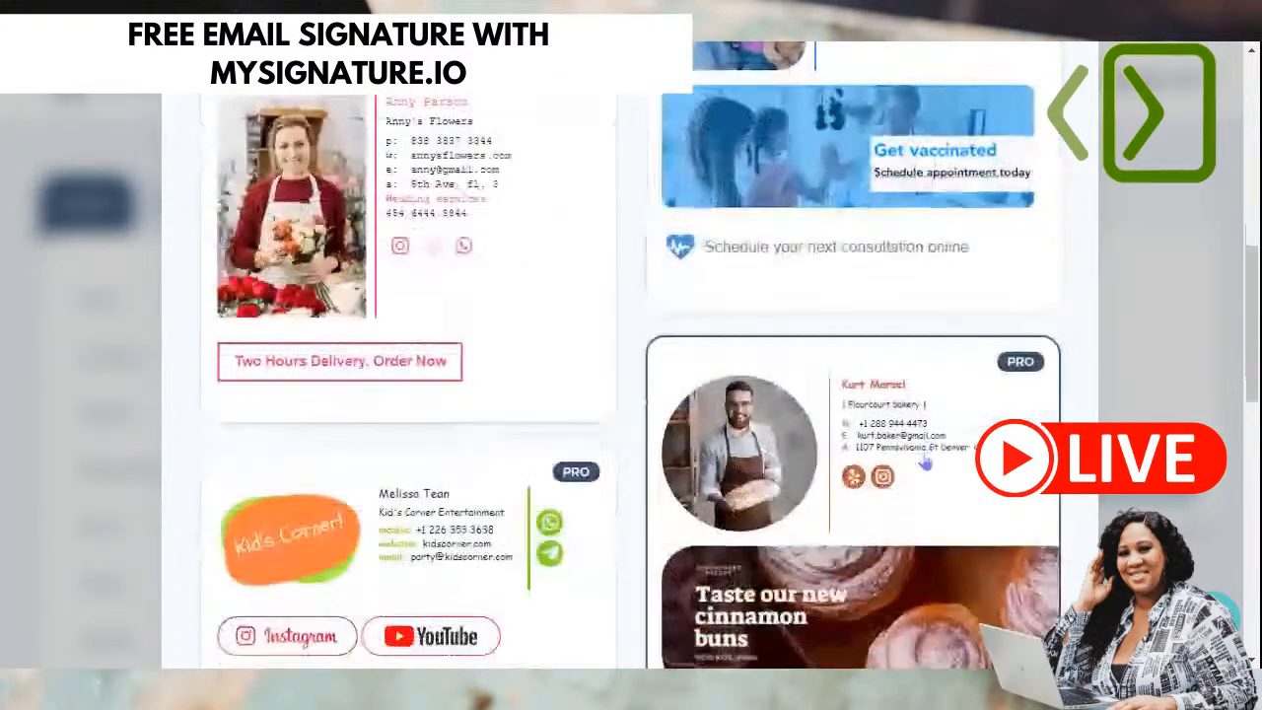
{"action": "scroll", "coordinate": [924, 462], "scroll_direction": "down", "scroll_amount": 6}
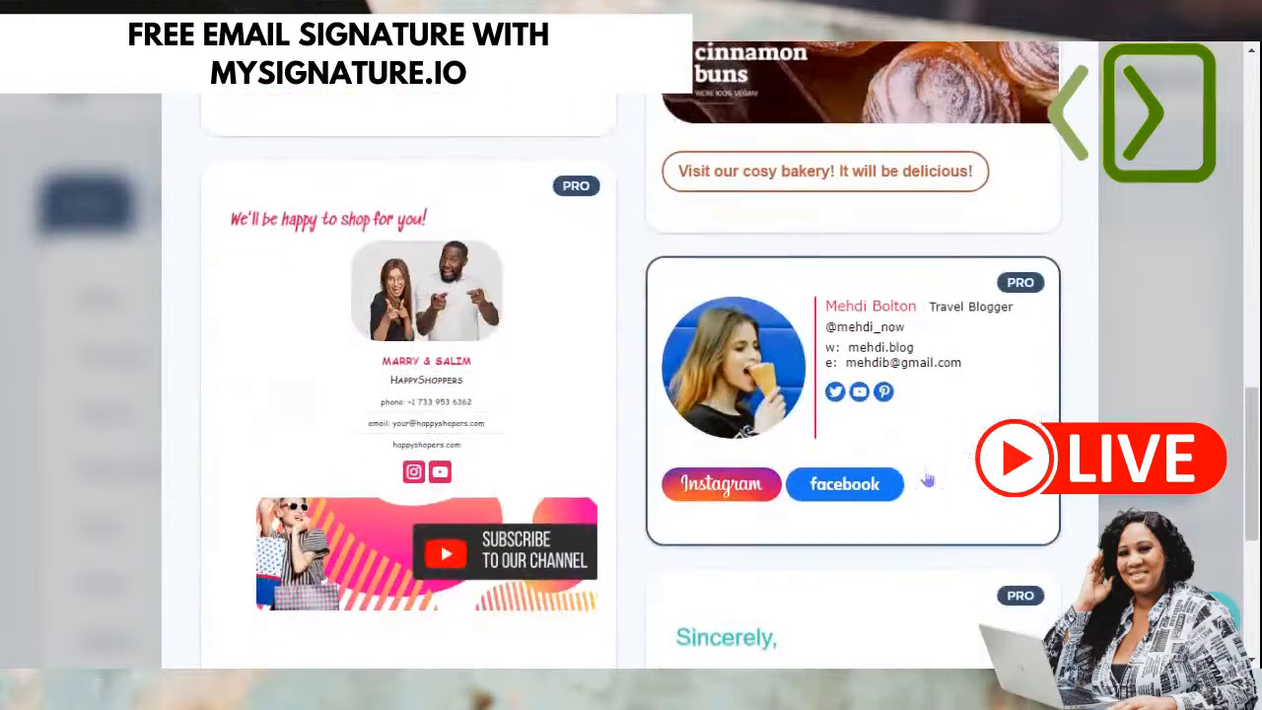
{"action": "scroll", "coordinate": [926, 478], "scroll_direction": "down", "scroll_amount": 2}
{"action": "scroll", "coordinate": [927, 478], "scroll_direction": "up", "scroll_amount": 6}
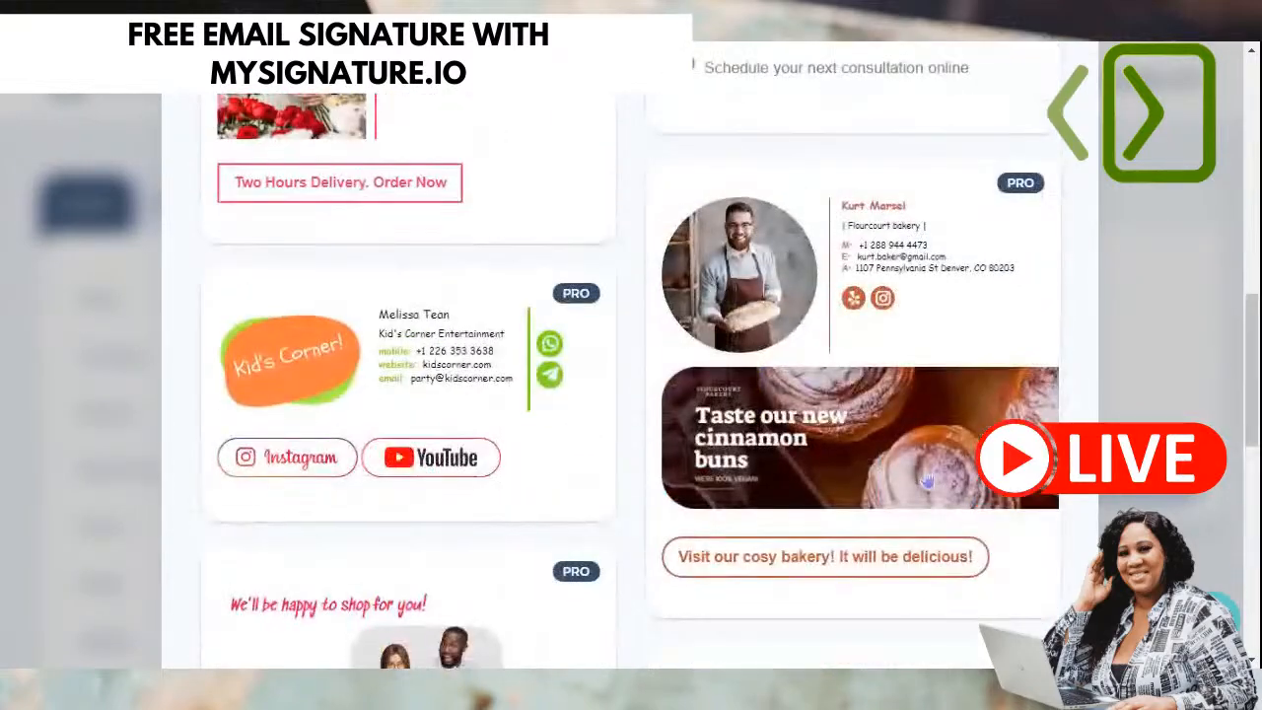
{"action": "scroll", "coordinate": [927, 478], "scroll_direction": "up", "scroll_amount": 10}
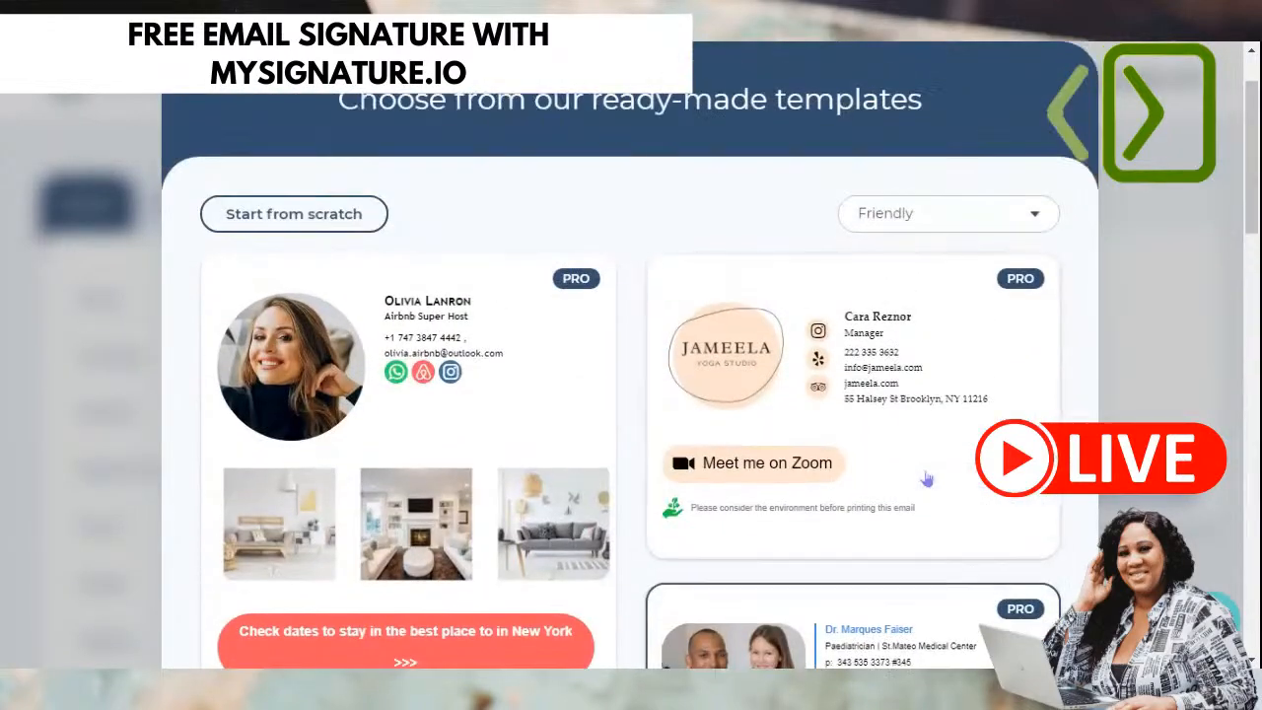
{"action": "scroll", "coordinate": [927, 478], "scroll_direction": "up", "scroll_amount": 1}
{"action": "left_click", "coordinate": [905, 312]}
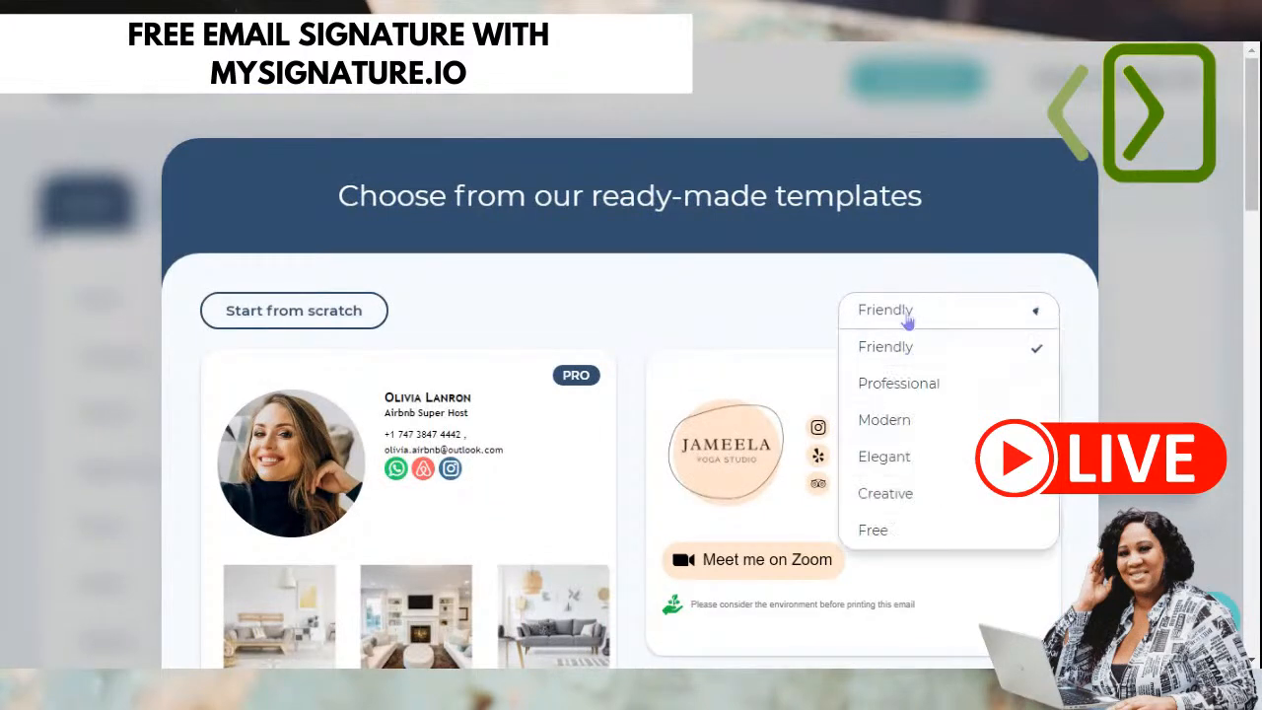
- Filter the templates to Free ones, then start a blank signature from scratch
{"action": "scroll", "coordinate": [910, 490], "scroll_direction": "down", "scroll_amount": 1}
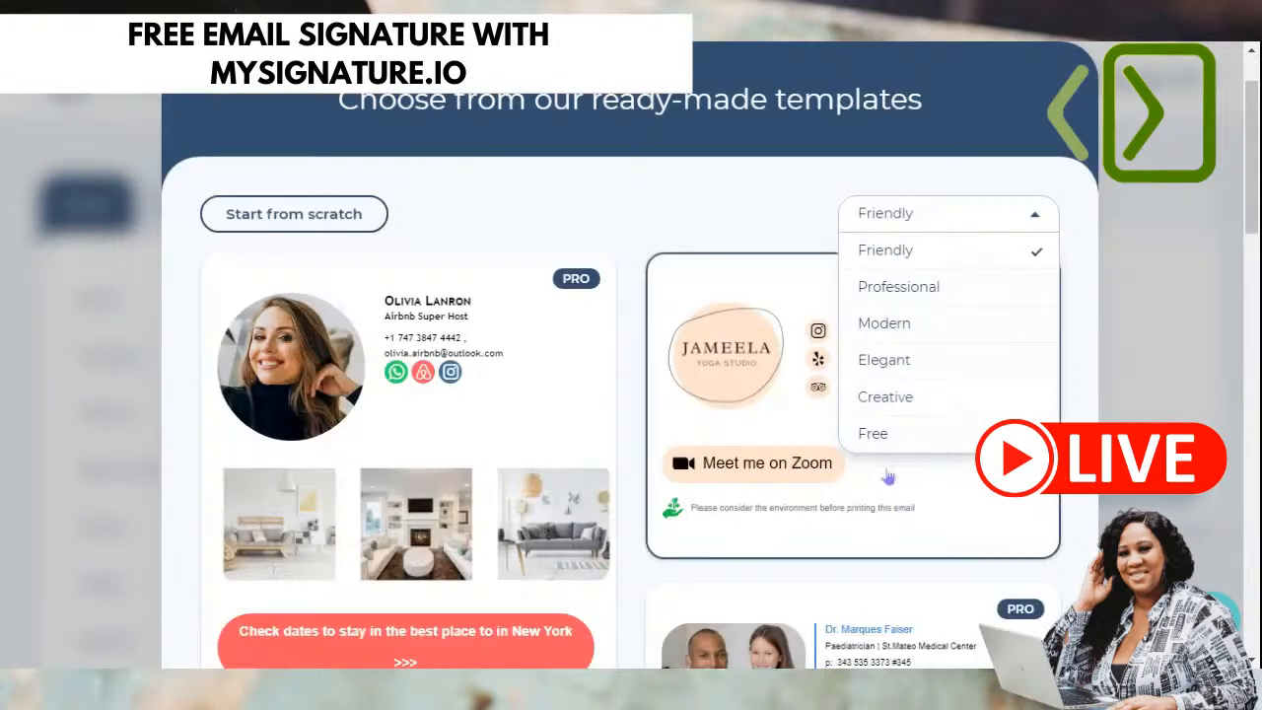
{"action": "left_click", "coordinate": [904, 443]}
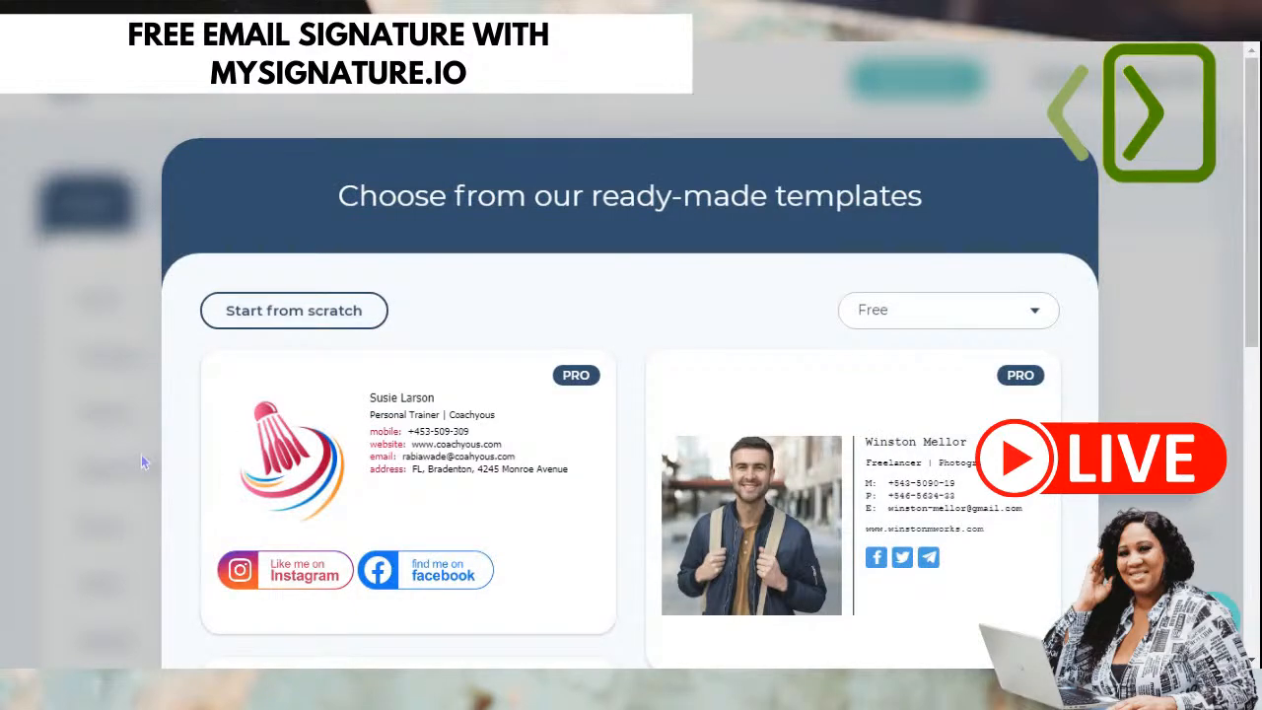
{"action": "scroll", "coordinate": [142, 461], "scroll_direction": "down", "scroll_amount": 2}
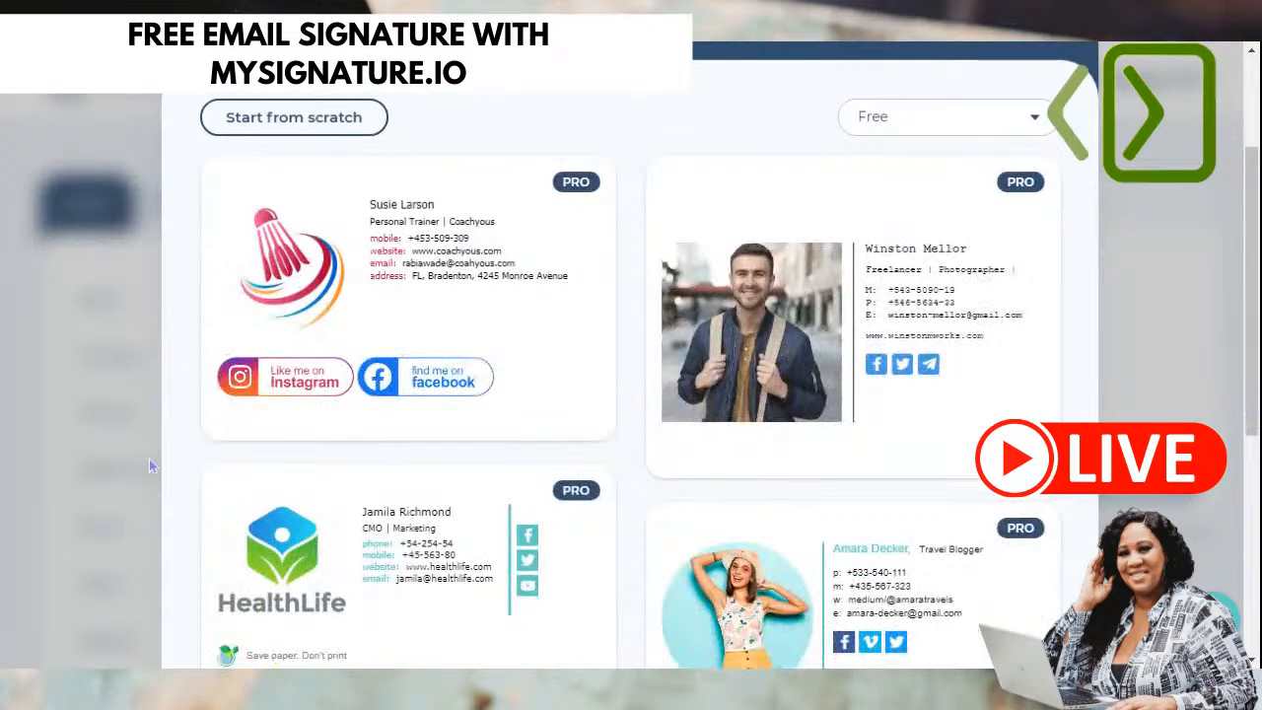
{"action": "left_click", "coordinate": [961, 117]}
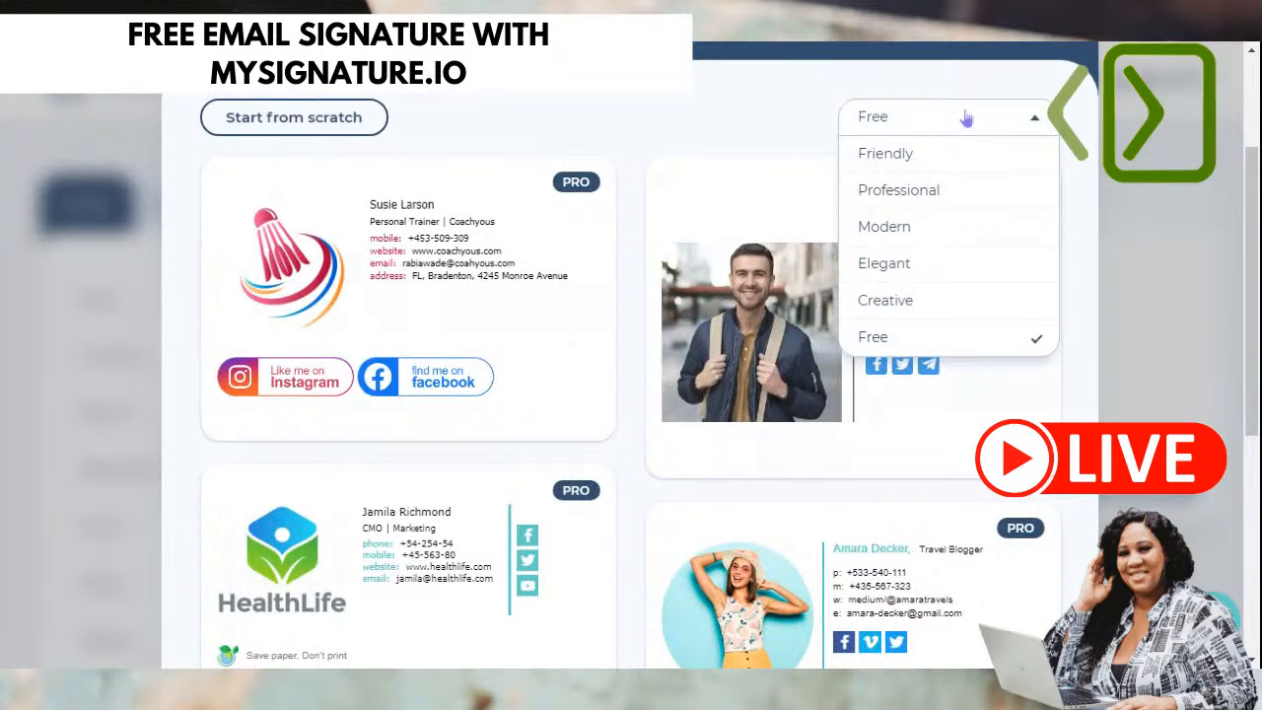
{"action": "left_click", "coordinate": [895, 337]}
{"action": "scroll", "coordinate": [651, 375], "scroll_direction": "down", "scroll_amount": 5}
{"action": "scroll", "coordinate": [402, 473], "scroll_direction": "up", "scroll_amount": 2}
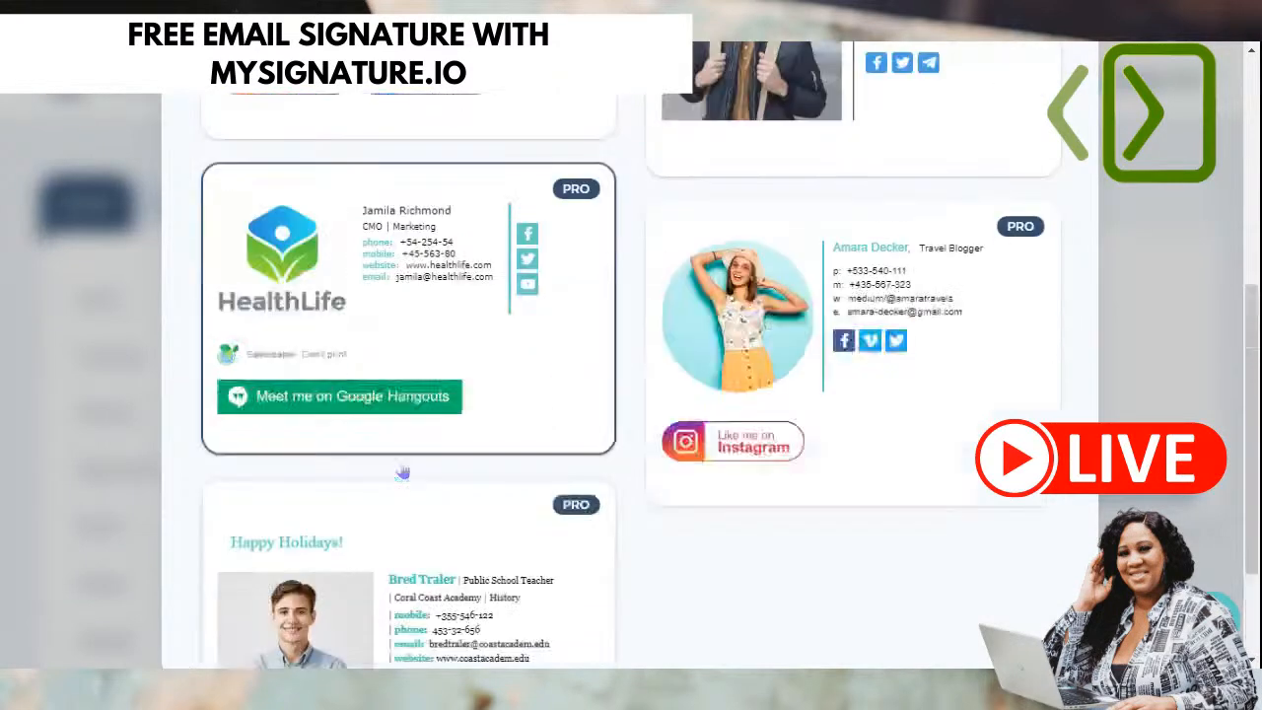
{"action": "scroll", "coordinate": [394, 355], "scroll_direction": "up", "scroll_amount": 3}
{"action": "left_click", "coordinate": [294, 308]}
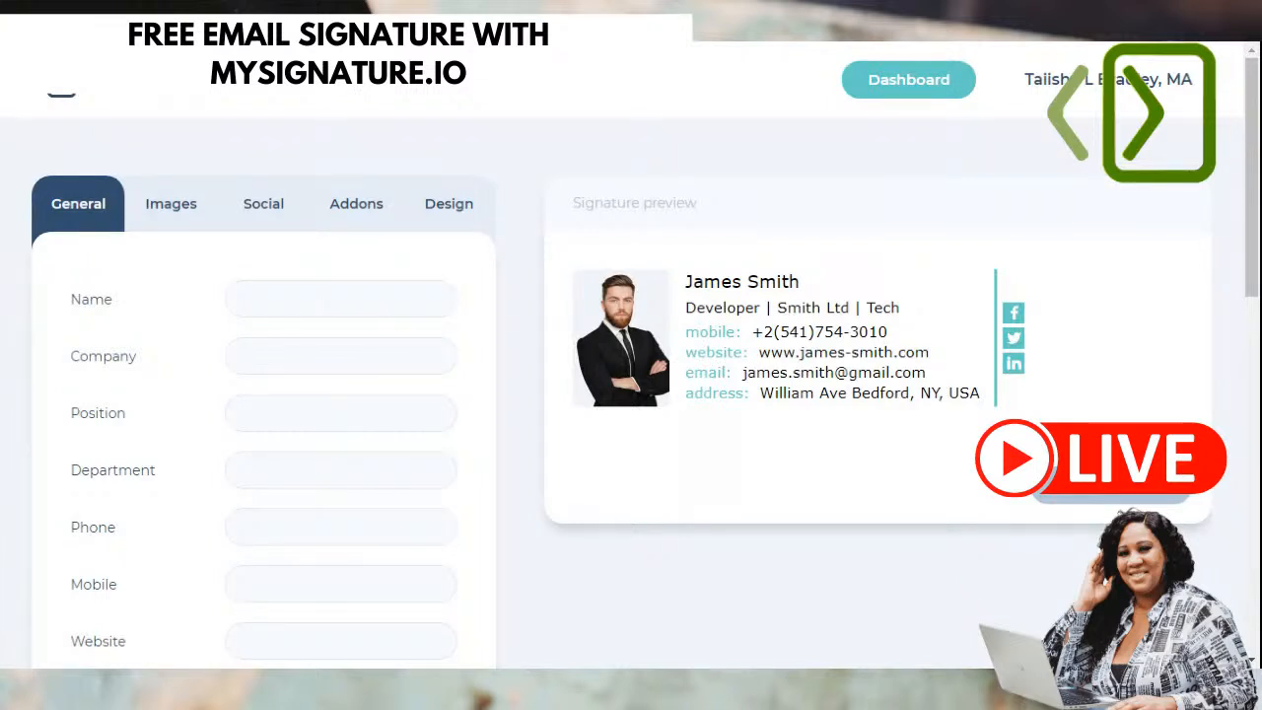
- Enter the owner's full name and the company name
{"action": "left_click", "coordinate": [254, 292]}
{"action": "type", "text": "Taiisha Bradley, MA"}
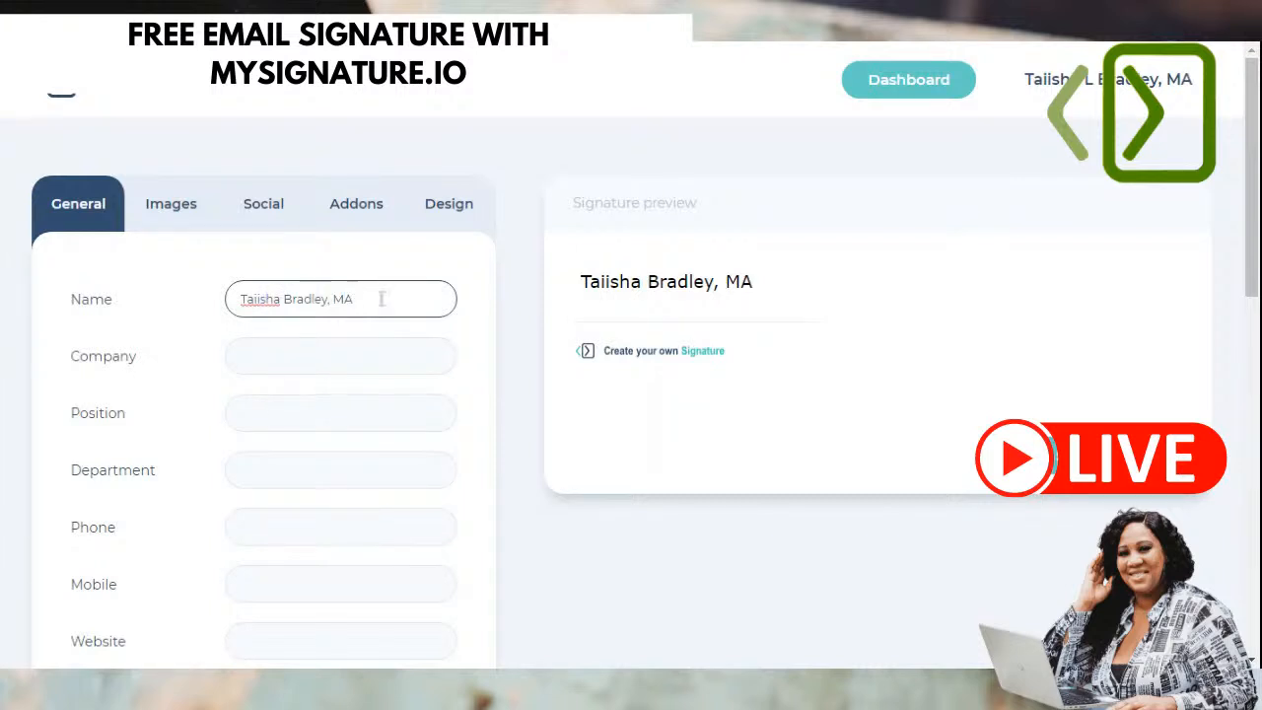
{"action": "left_click", "coordinate": [355, 356]}
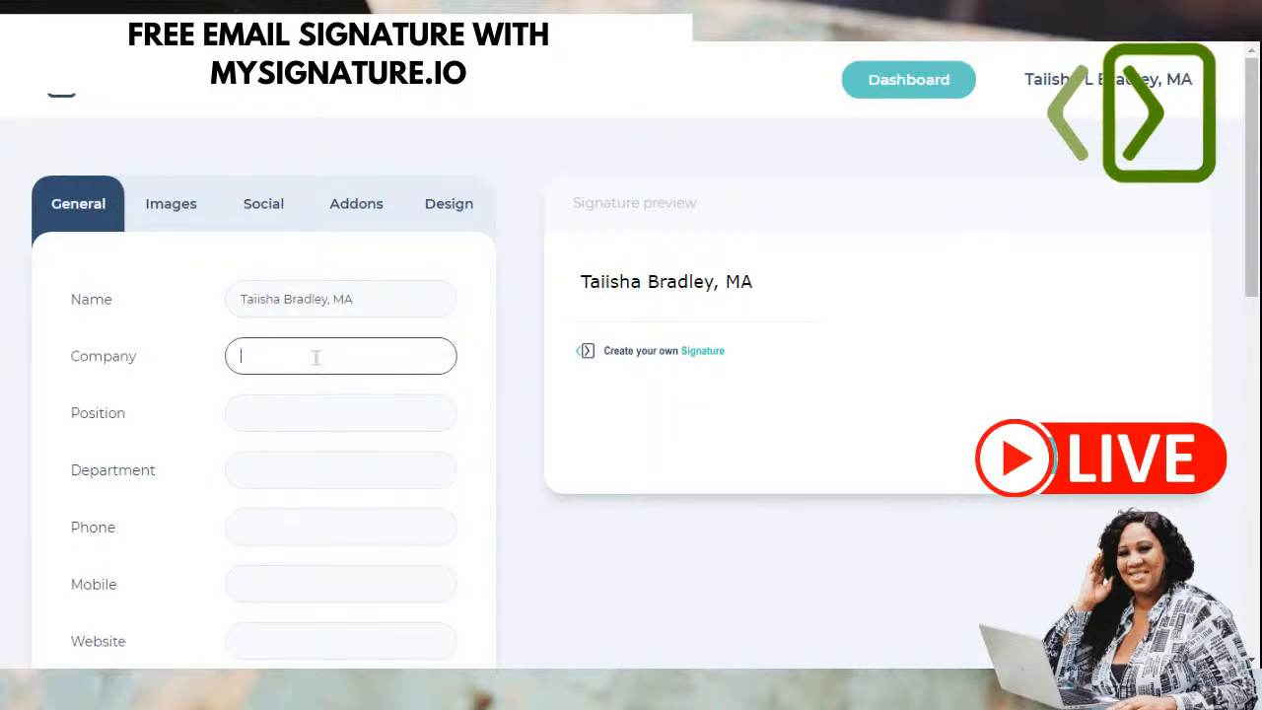
{"action": "type", "text": "Taiisha "}
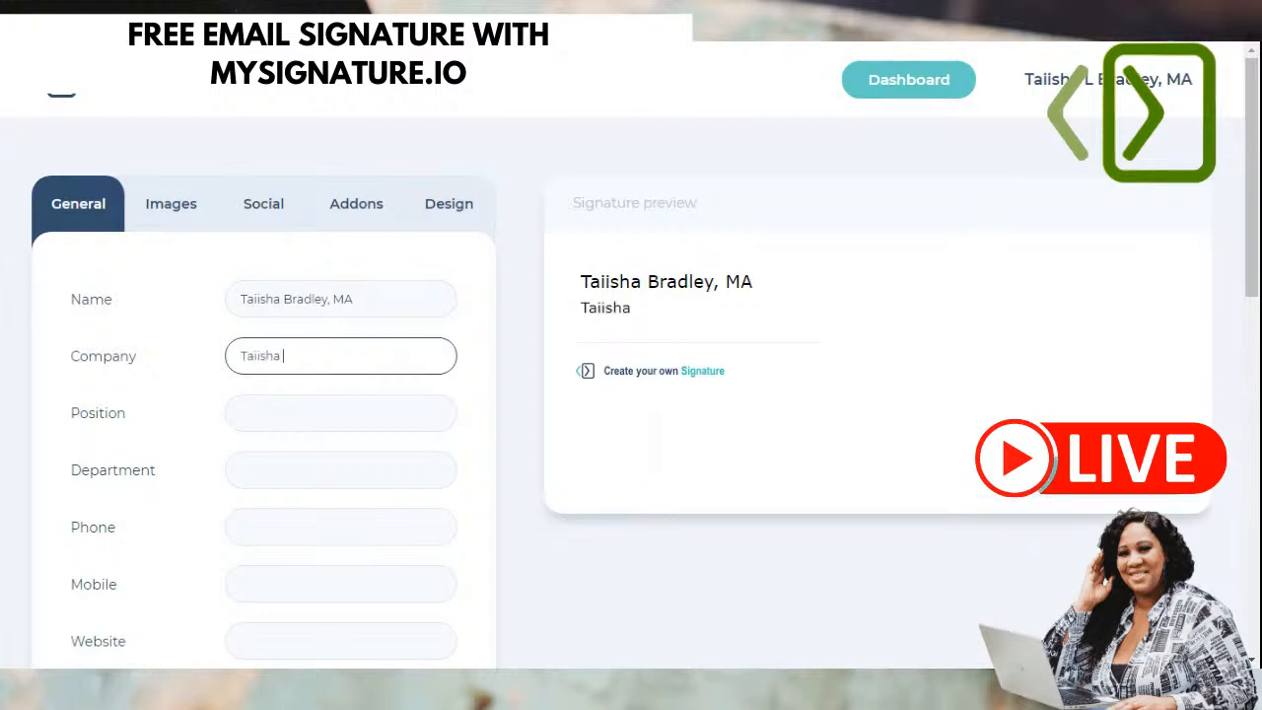
{"action": "type", "text": "Bradley, "}
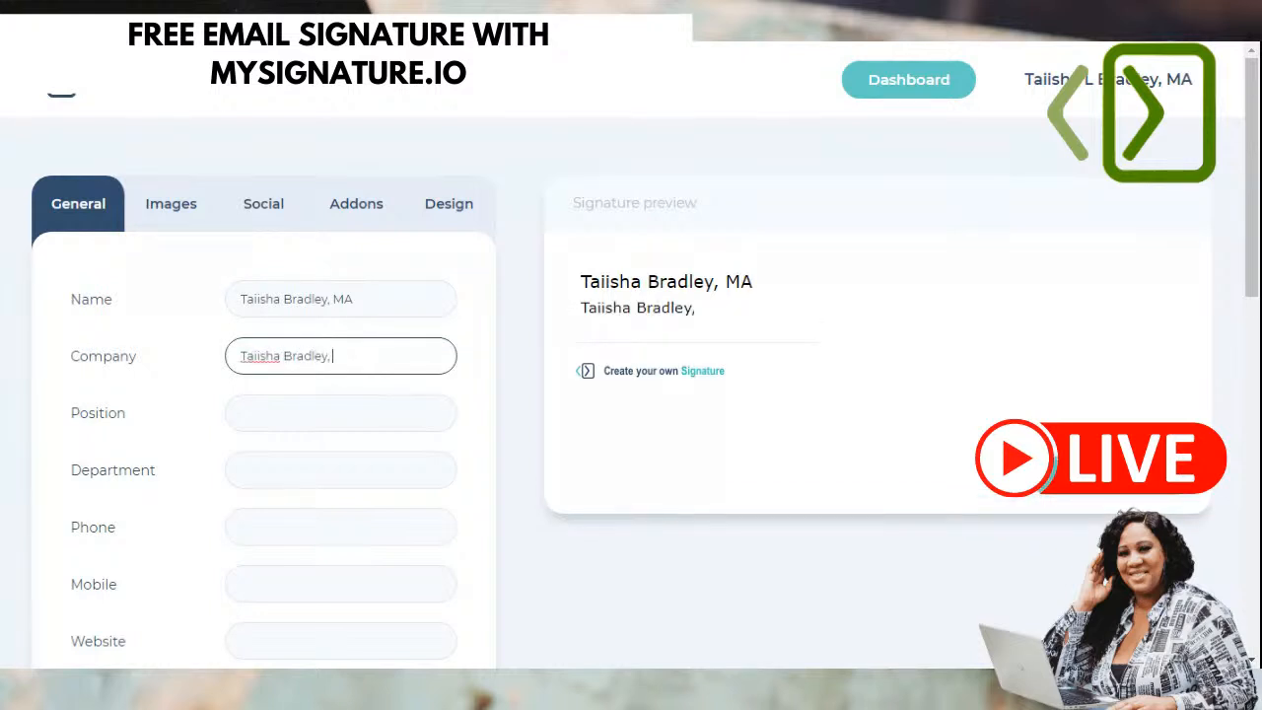
{"action": "type", "text": "Inc."}
- Set the position to 'CEO & Publicist'
{"action": "left_click", "coordinate": [323, 418]}
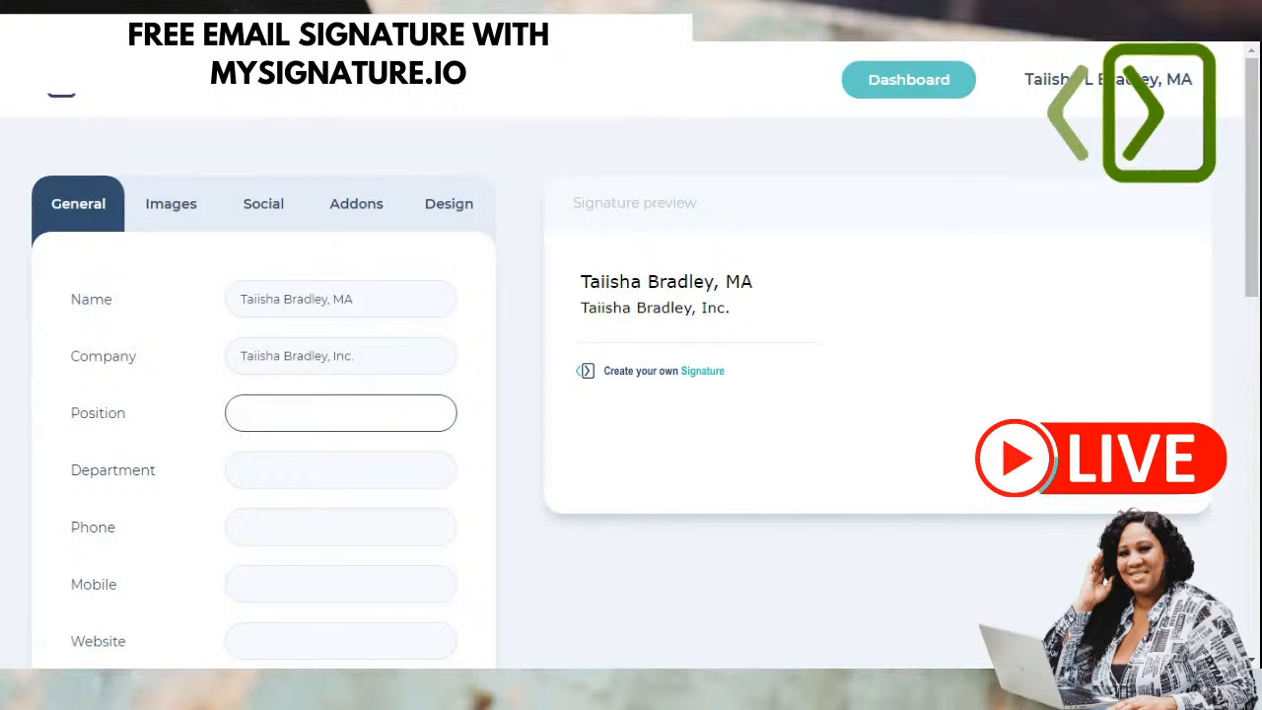
{"action": "type", "text": "CEO"}
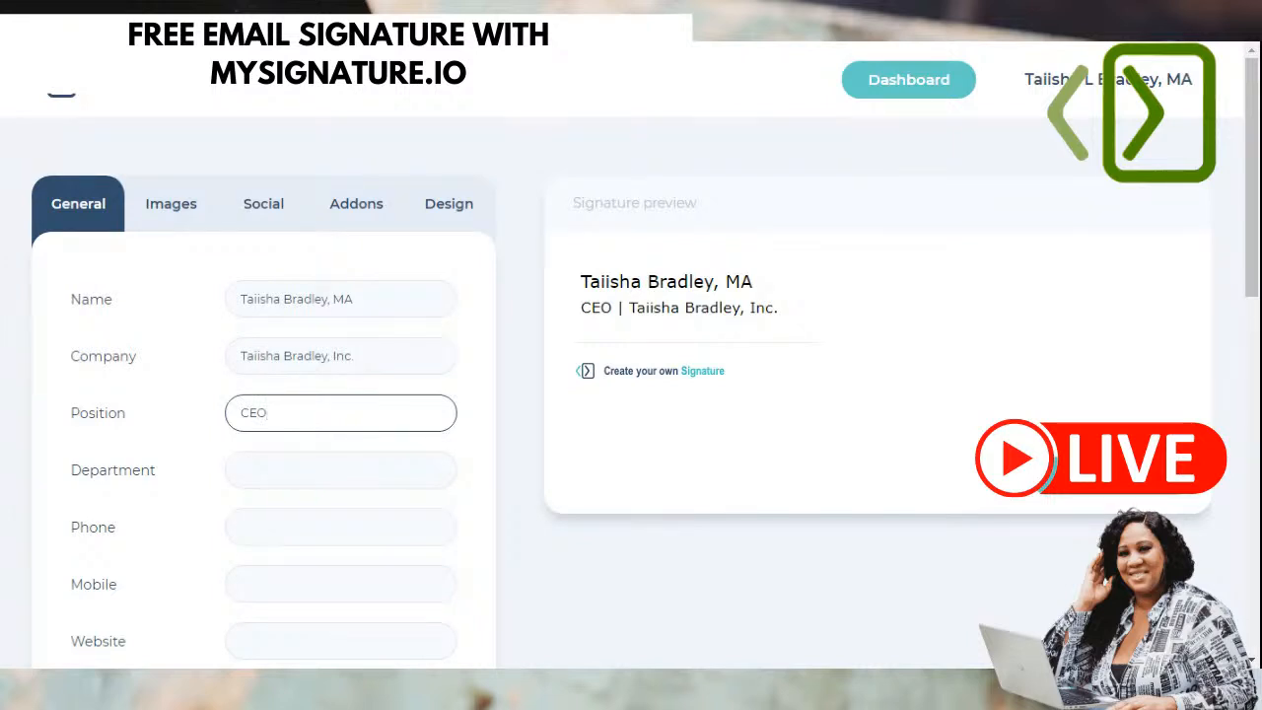
{"action": "type", "text": "& "}
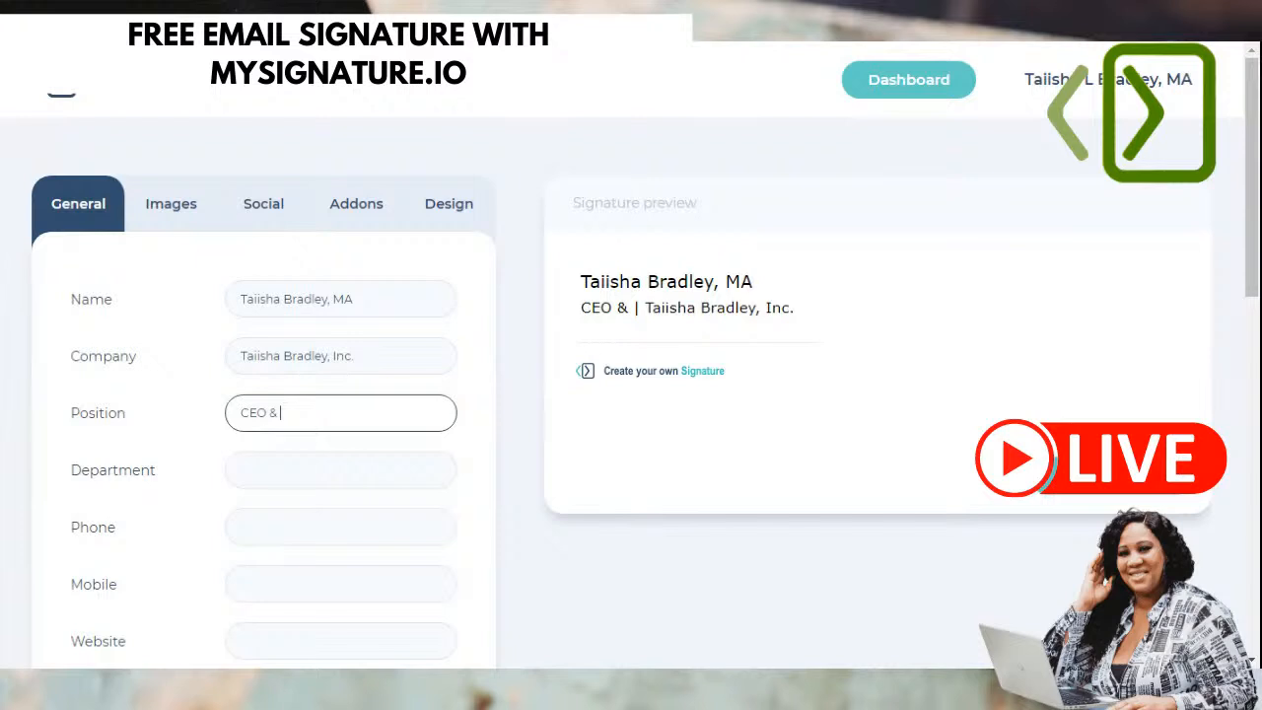
{"action": "type", "text": "Publicist"}
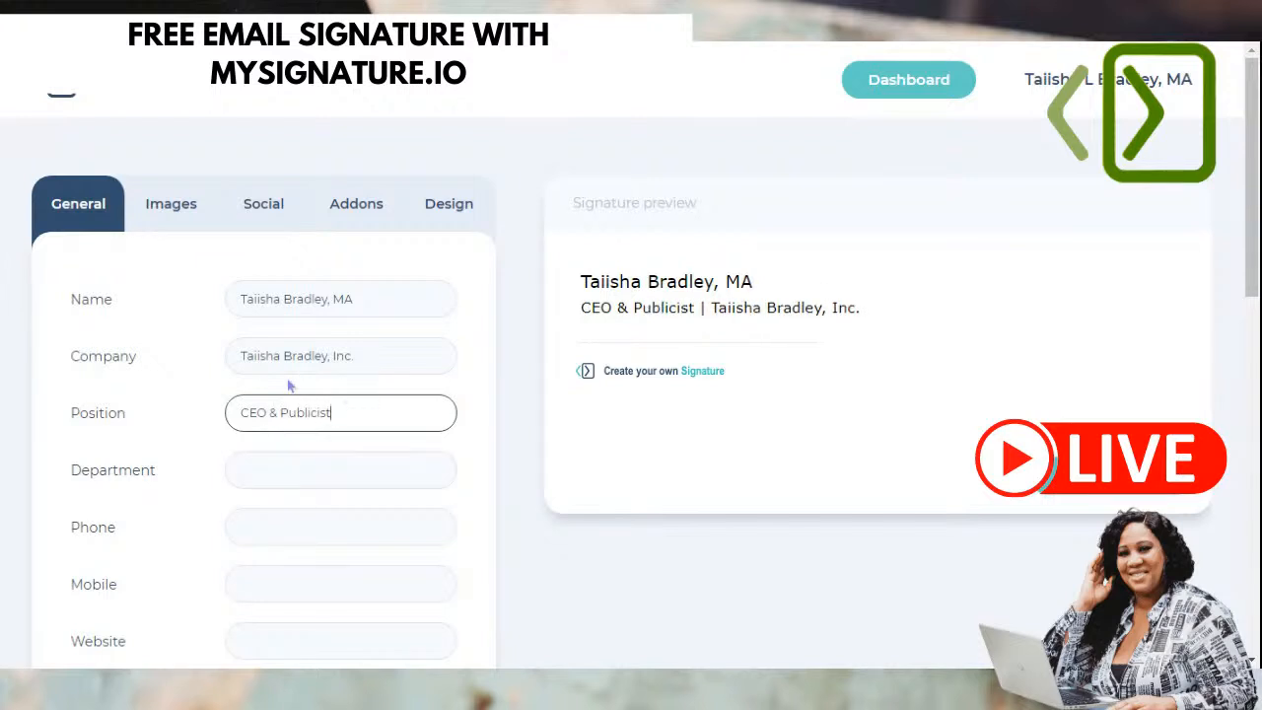
{"action": "scroll", "coordinate": [295, 414], "scroll_direction": "down", "scroll_amount": 2}
{"action": "left_click", "coordinate": [284, 282]}
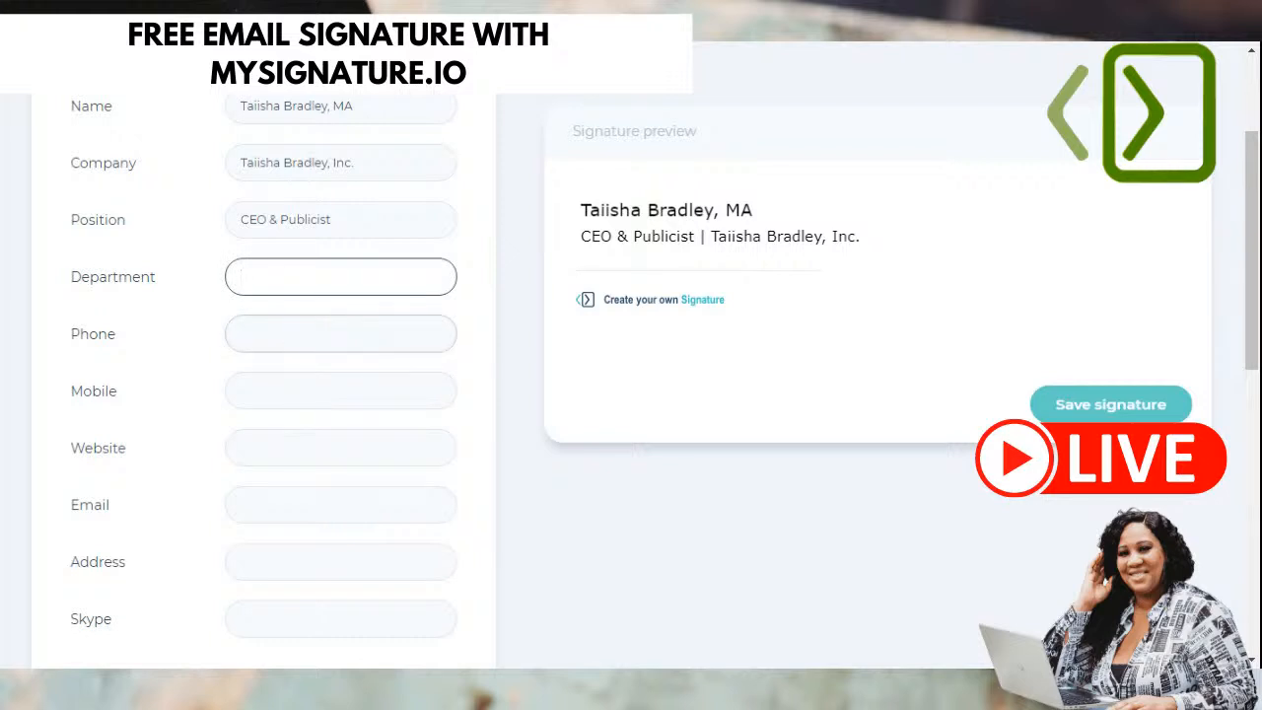
- Enter the full phone number, removing a stray trailing period
{"action": "left_click", "coordinate": [291, 328]}
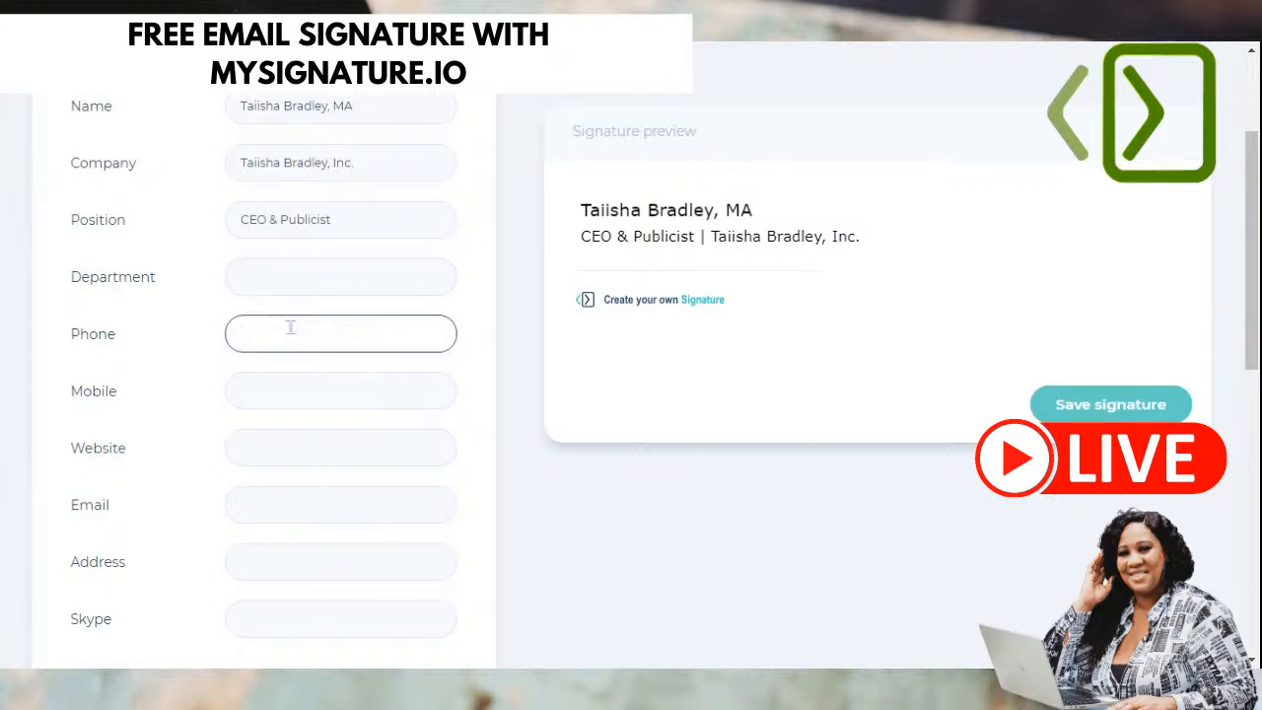
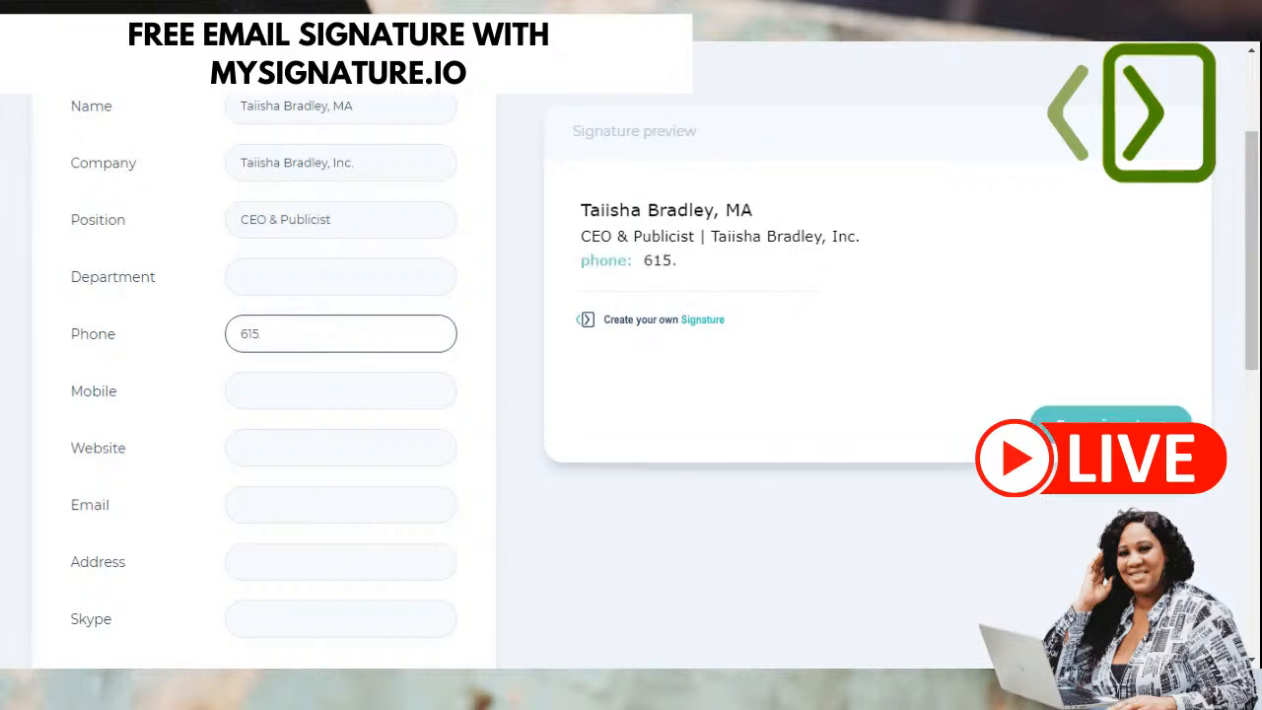
{"action": "key", "text": "alt+Tab"}
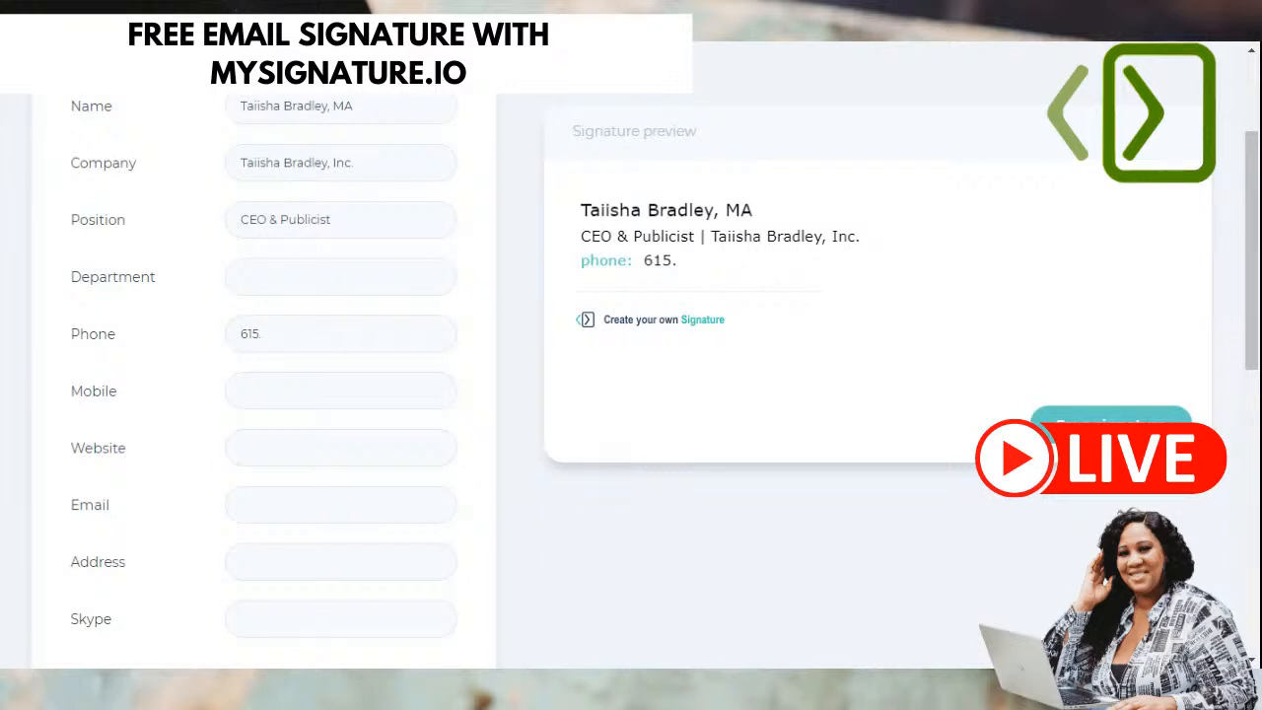
{"action": "triple_click", "coordinate": [290, 324]}
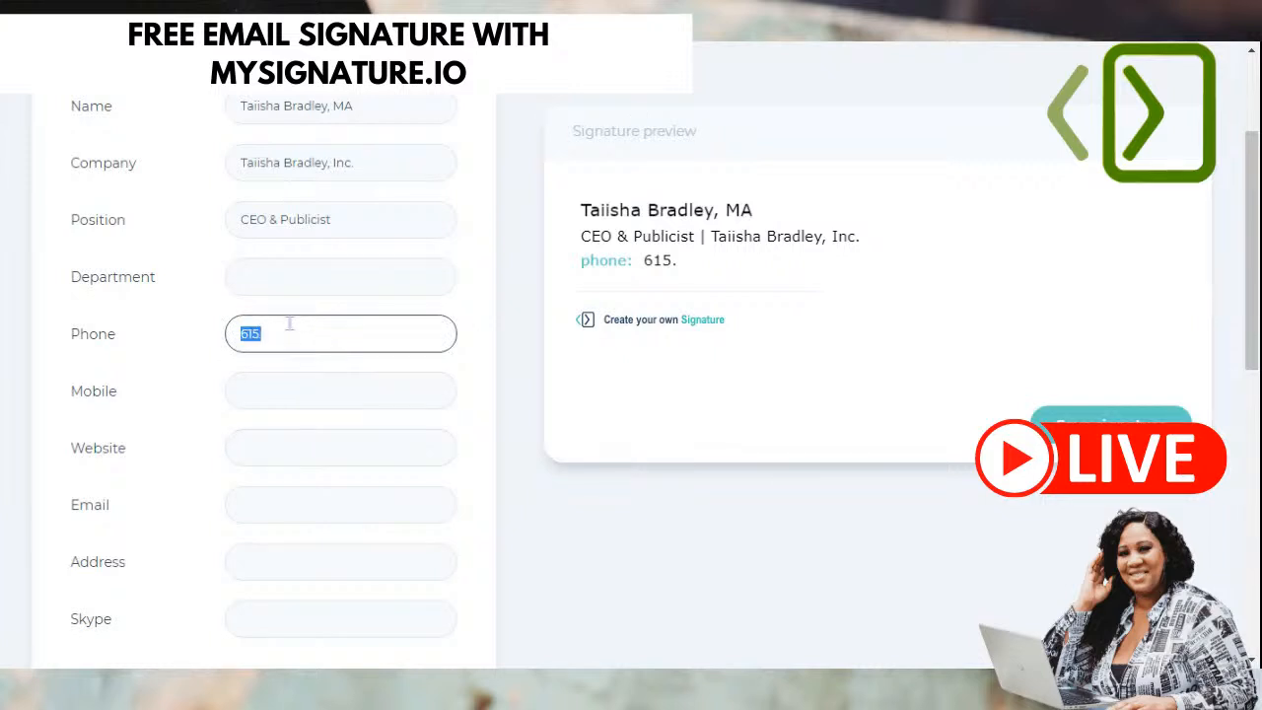
{"action": "triple_click", "coordinate": [289, 326]}
{"action": "left_click", "coordinate": [289, 325]}
{"action": "key", "text": "BackSpace"}
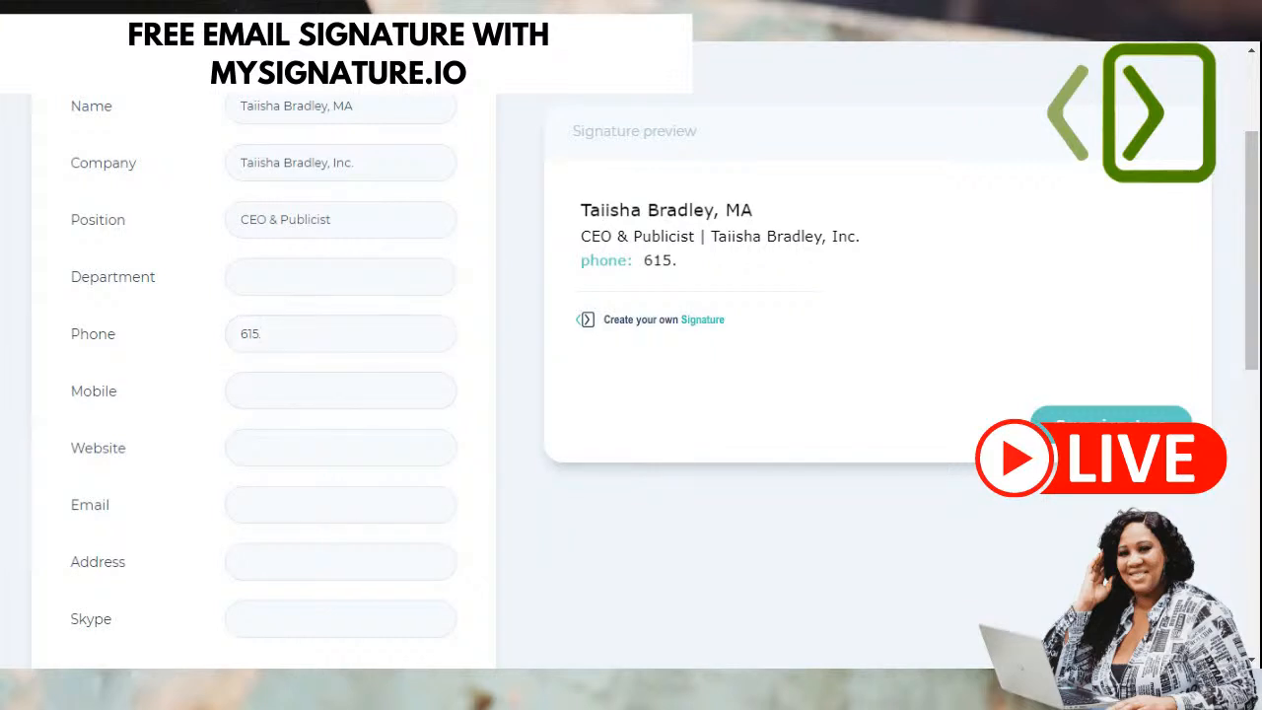
{"action": "left_click", "coordinate": [264, 334]}
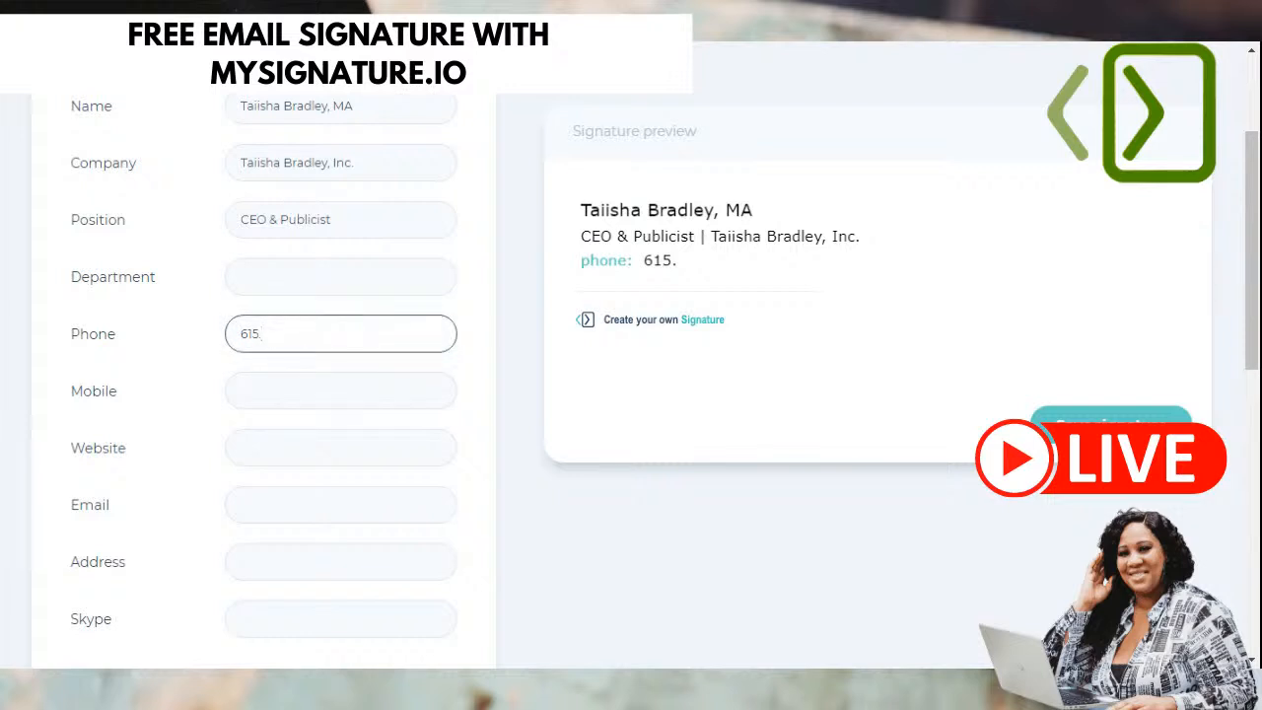
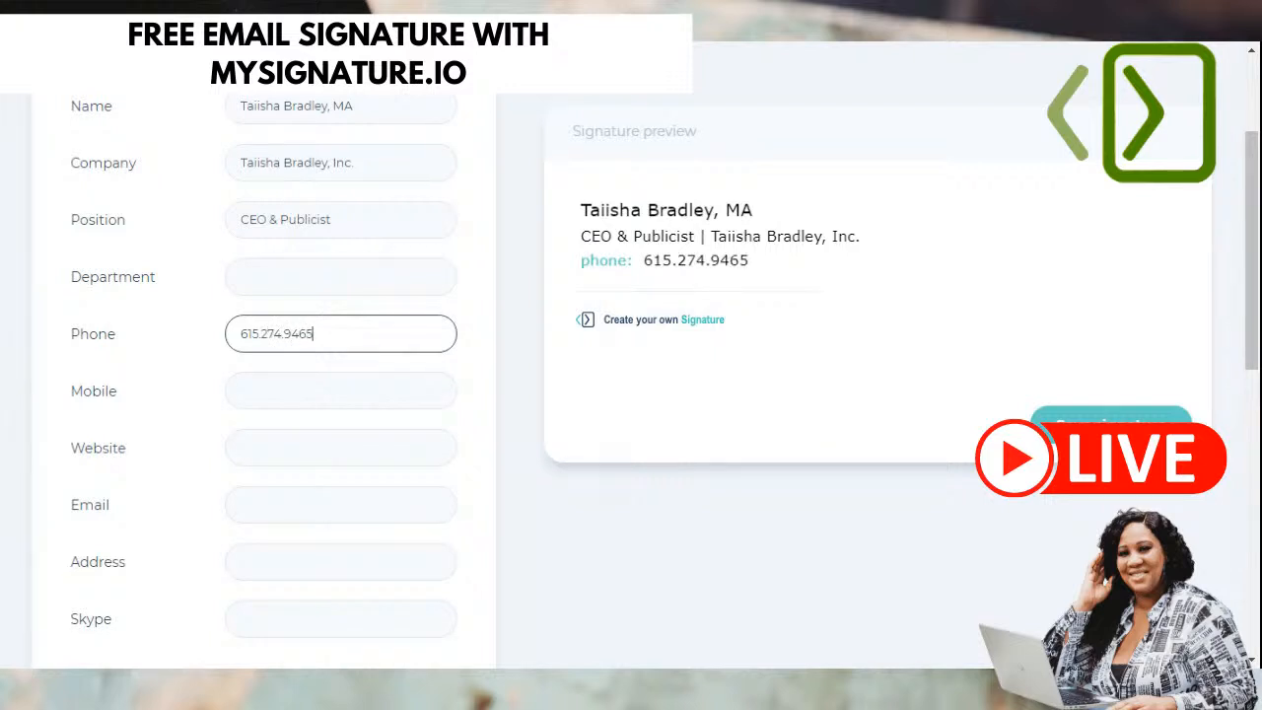
{"action": "key", "text": "Tab"}
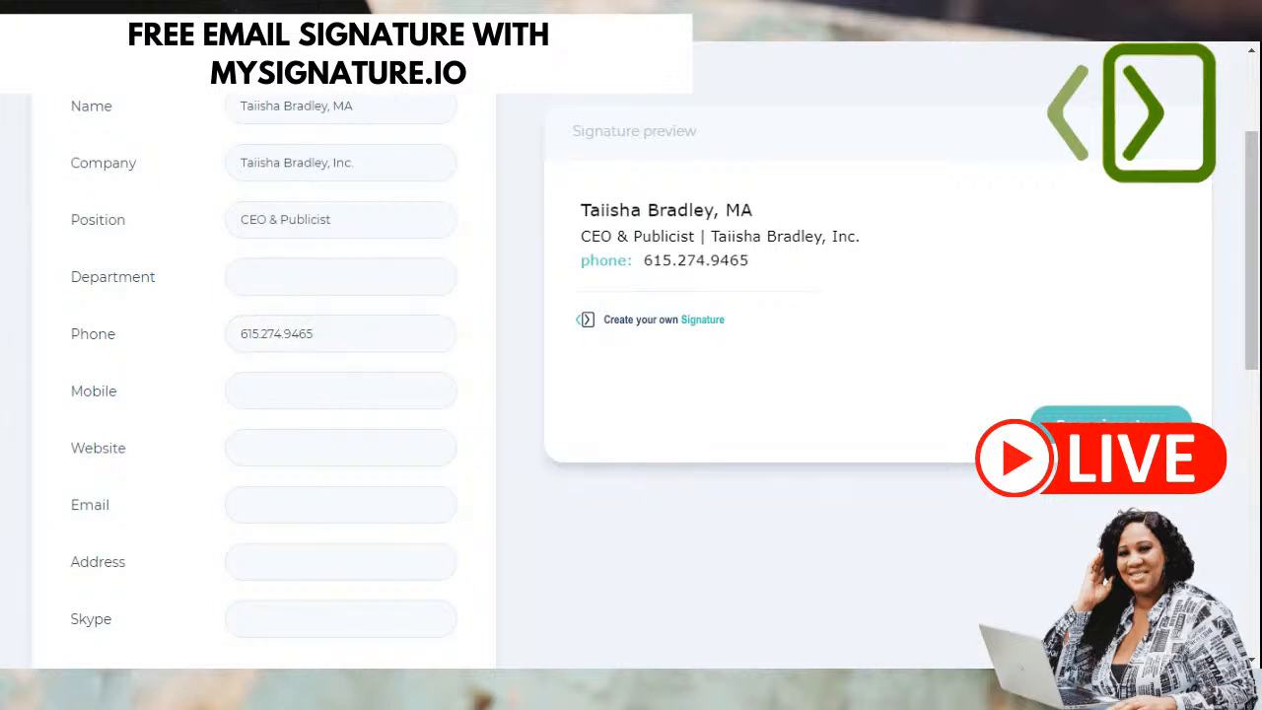
{"action": "left_click", "coordinate": [315, 334]}
{"action": "left_click", "coordinate": [291, 388]}
- Fill in the website address and the e-mail address
{"action": "scroll", "coordinate": [340, 389], "scroll_direction": "down", "scroll_amount": 2}
{"action": "left_click", "coordinate": [351, 253]}
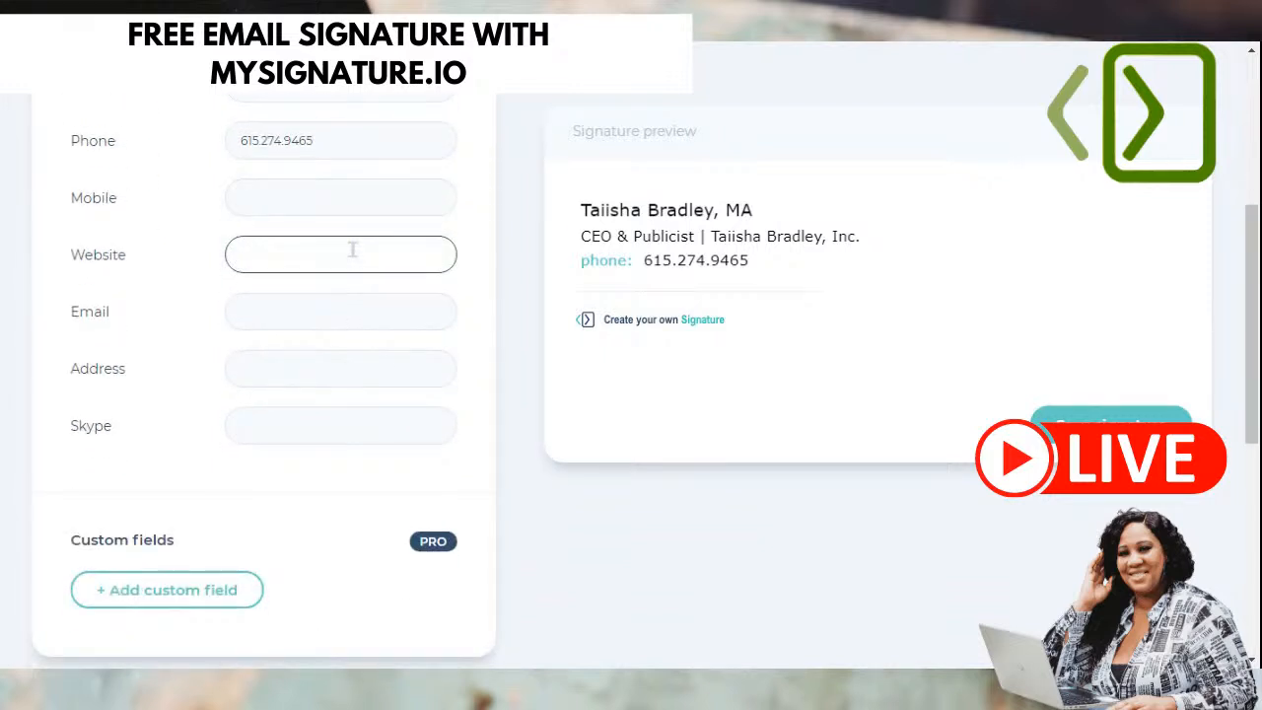
{"action": "type", "text": "www."}
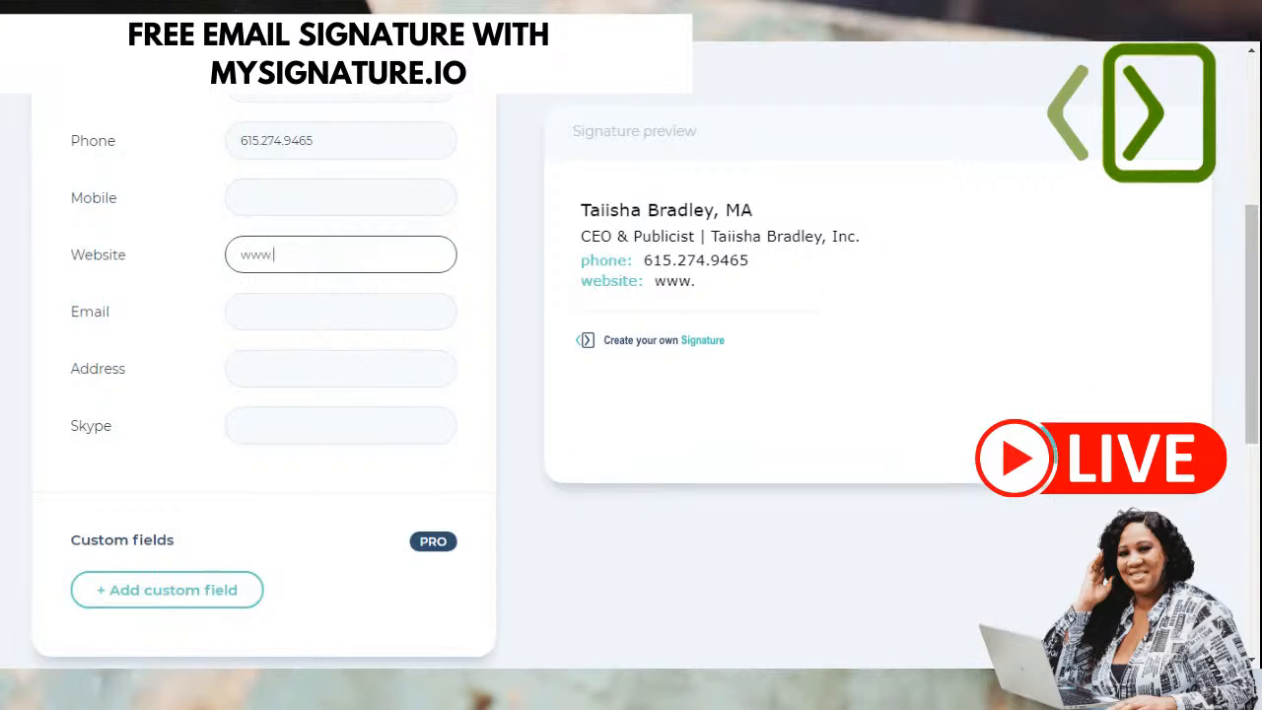
{"action": "type", "text": "TaiishaBradle"}
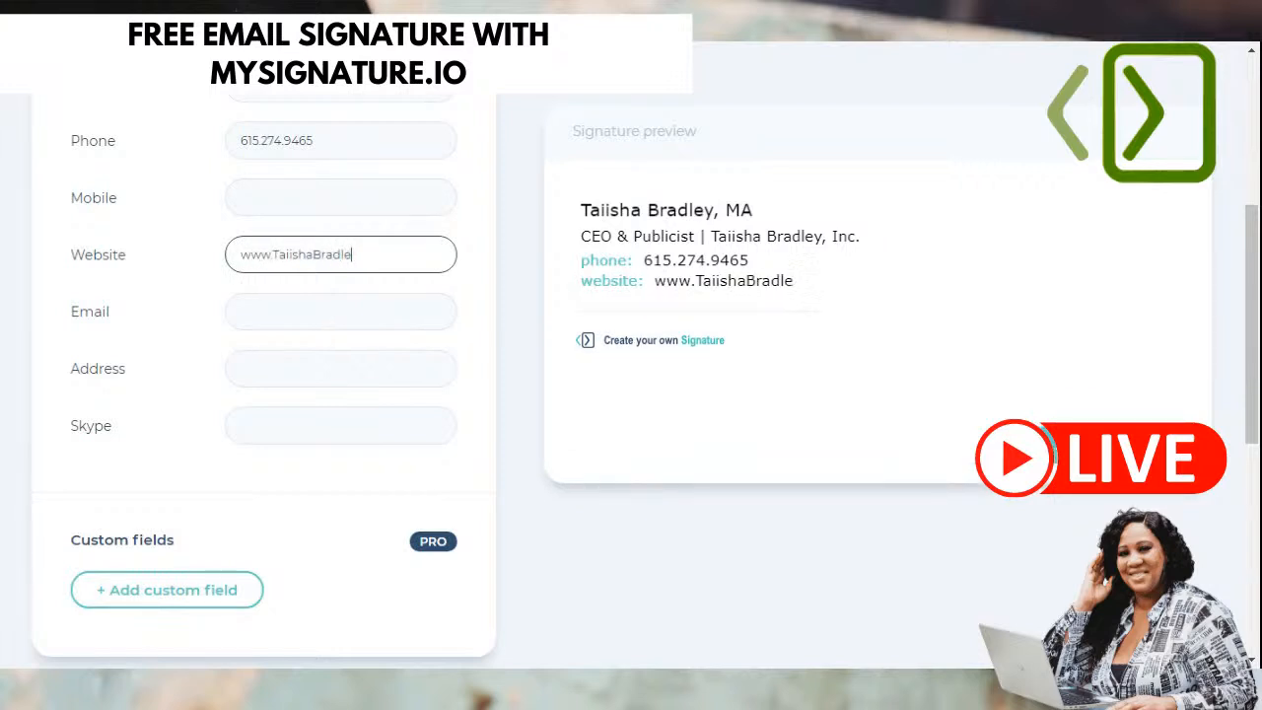
{"action": "type", "text": "y.com"}
{"action": "key", "text": "Tab"}
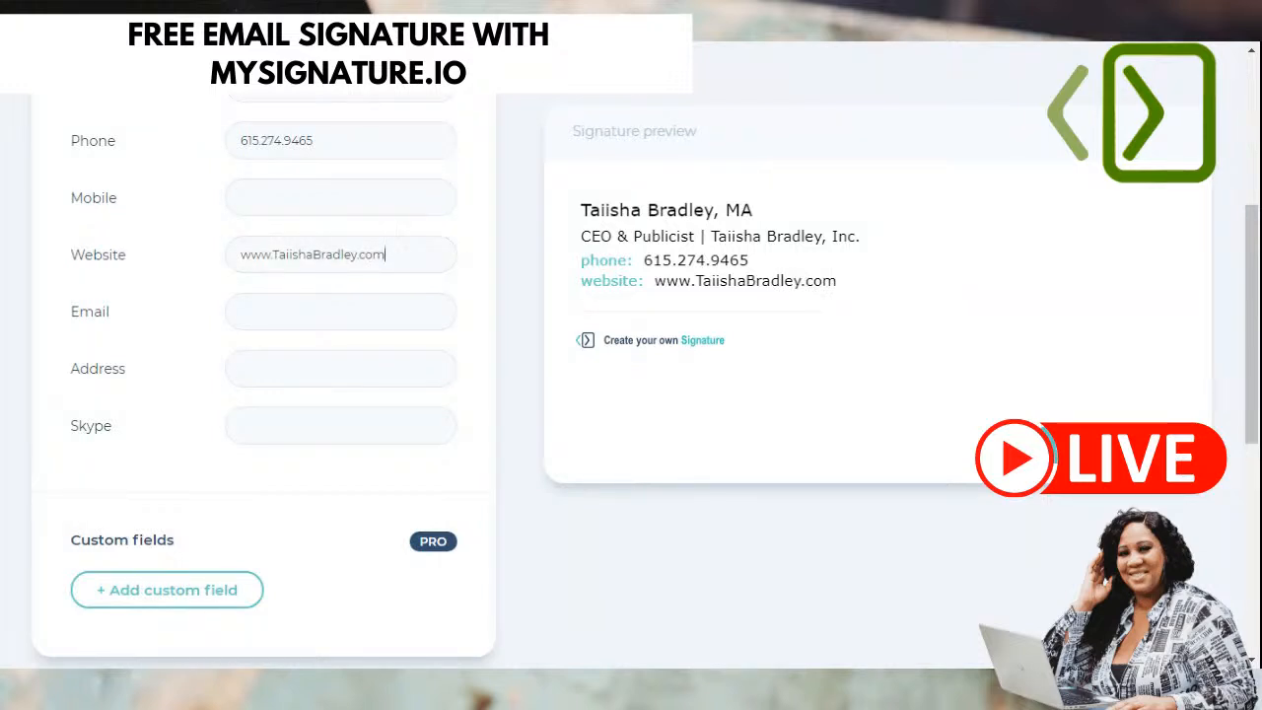
{"action": "left_click", "coordinate": [281, 305]}
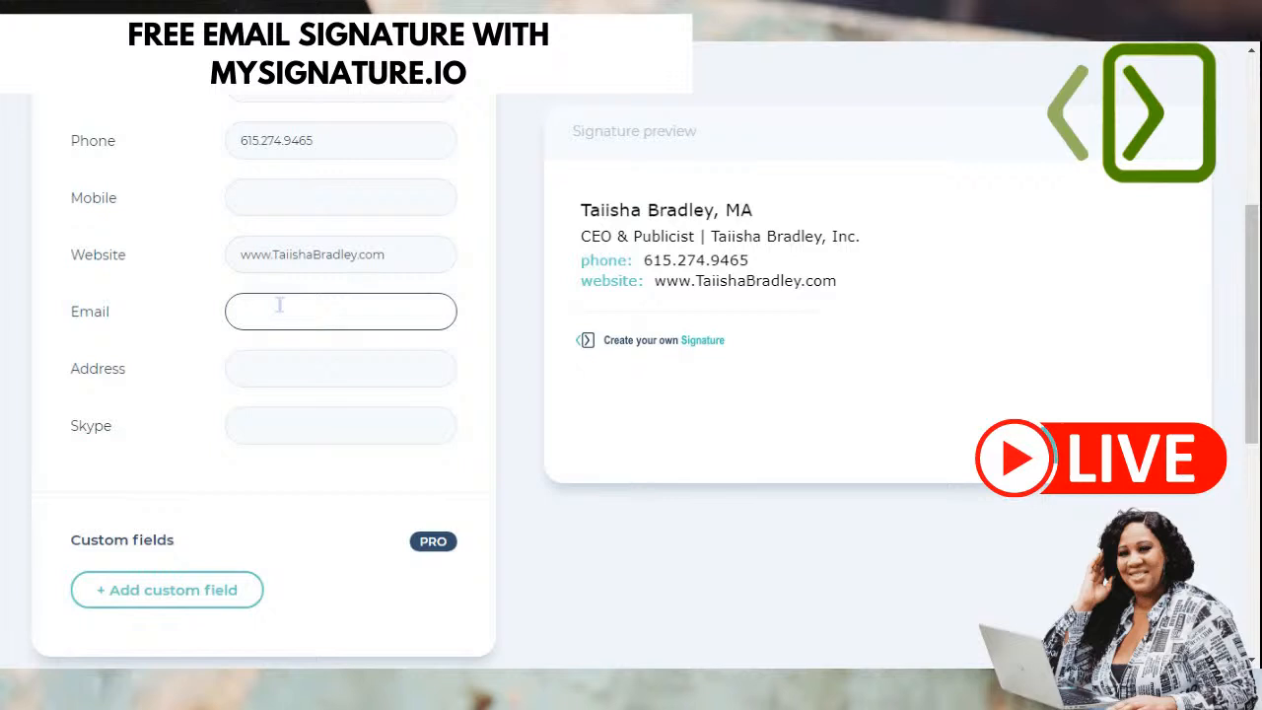
{"action": "left_click", "coordinate": [275, 367]}
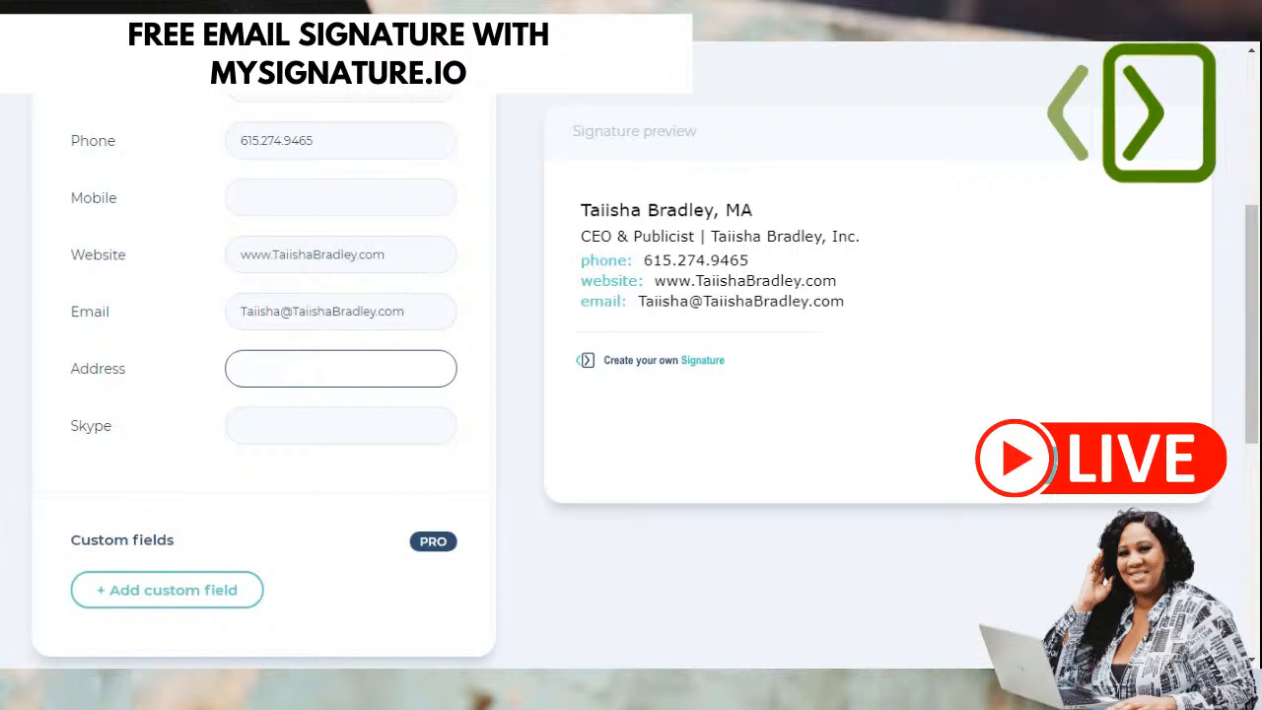
- Enter the Skype handle in the Skype field
{"action": "scroll", "coordinate": [273, 365], "scroll_direction": "down", "scroll_amount": 1}
{"action": "left_click", "coordinate": [309, 327]}
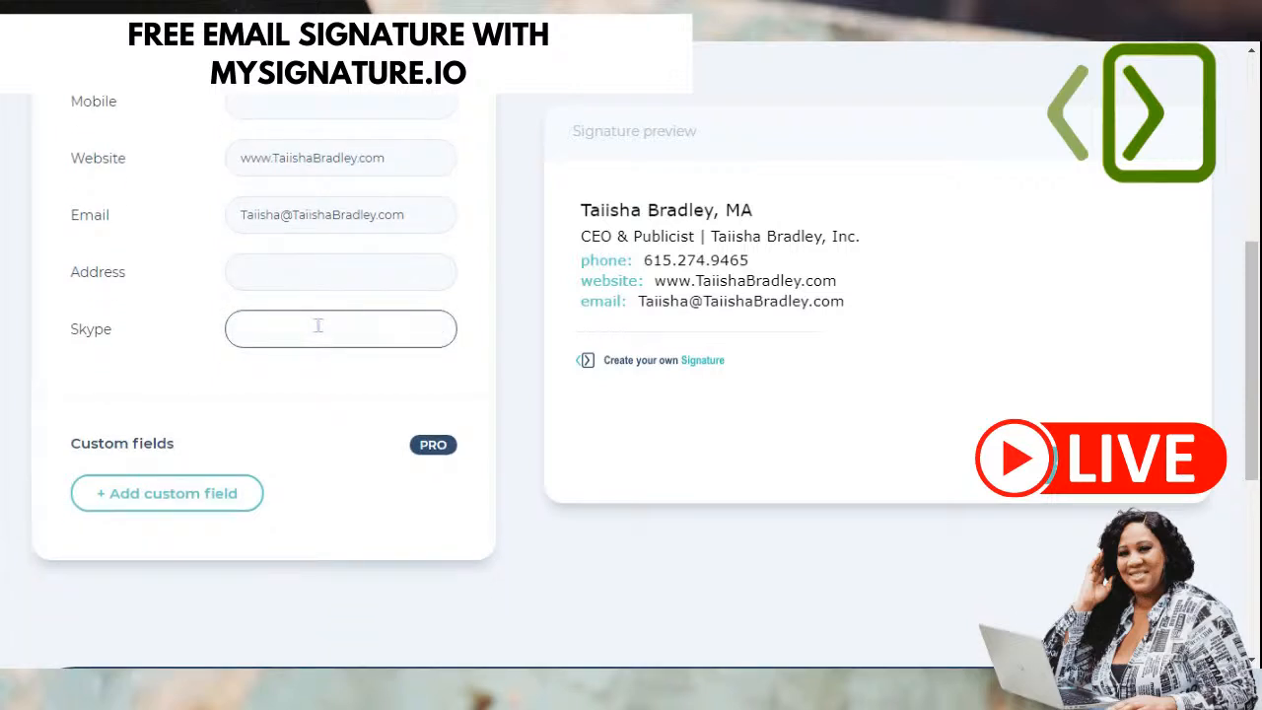
{"action": "type", "text": "@taiishabradley"}
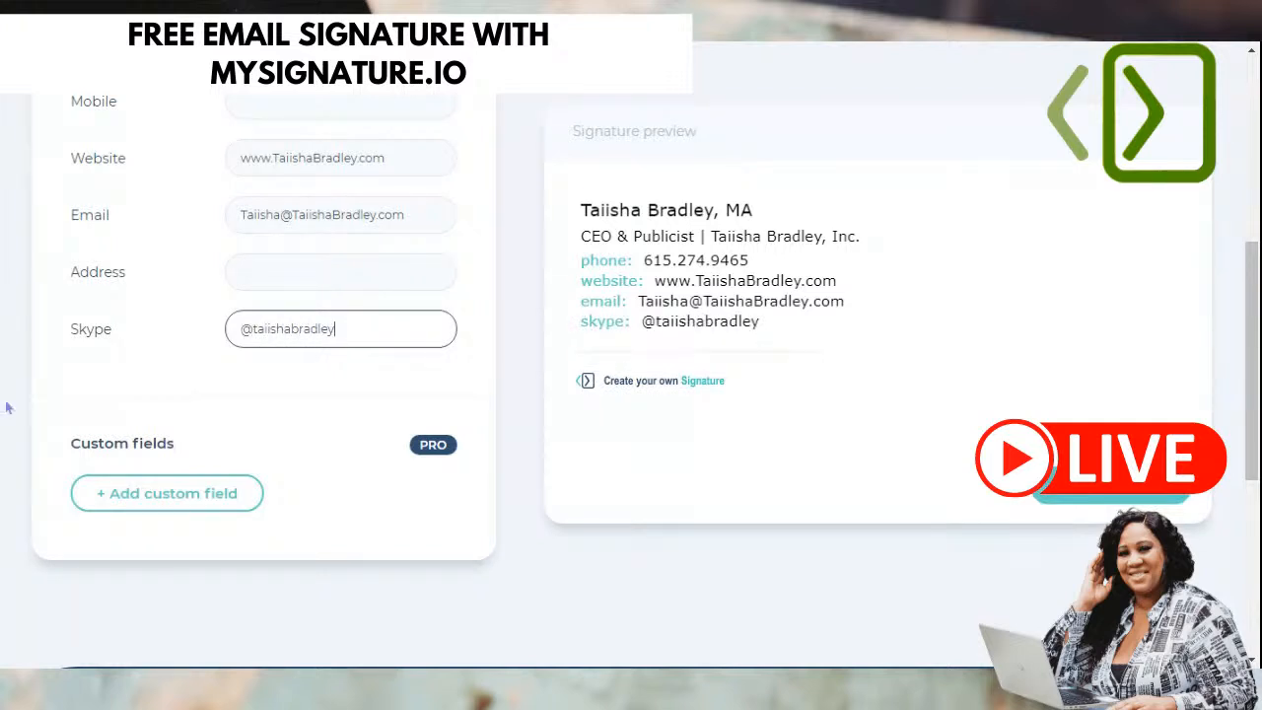
{"action": "double_click", "coordinate": [91, 332]}
- Clear the Skype field so no Skype line remains
{"action": "left_click", "coordinate": [91, 331]}
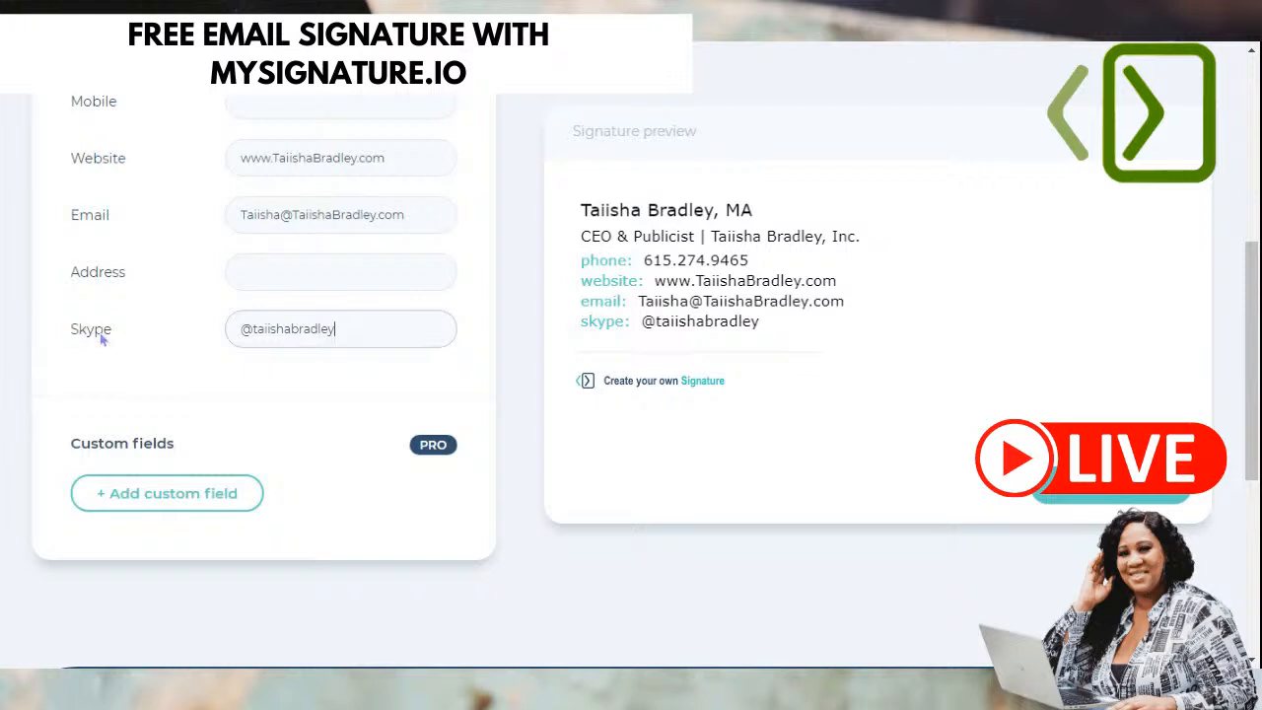
{"action": "left_click", "coordinate": [374, 326]}
{"action": "triple_click", "coordinate": [373, 326]}
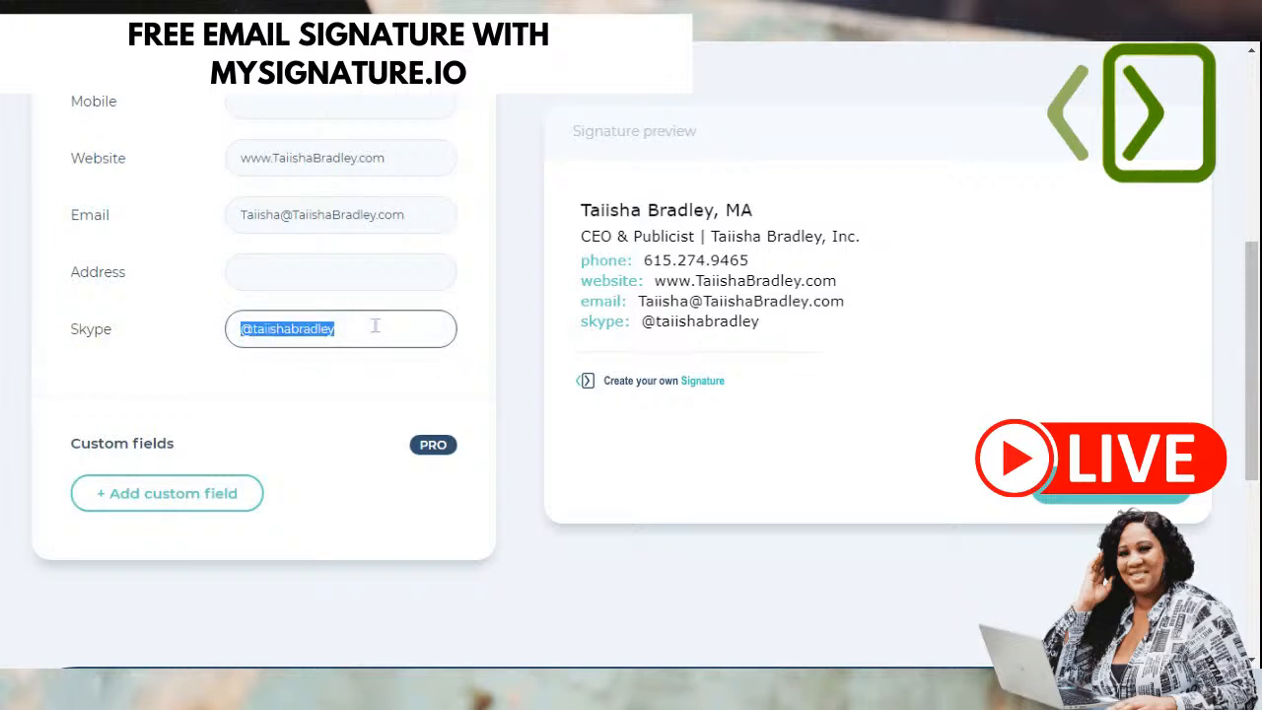
{"action": "key", "text": "BackSpace"}
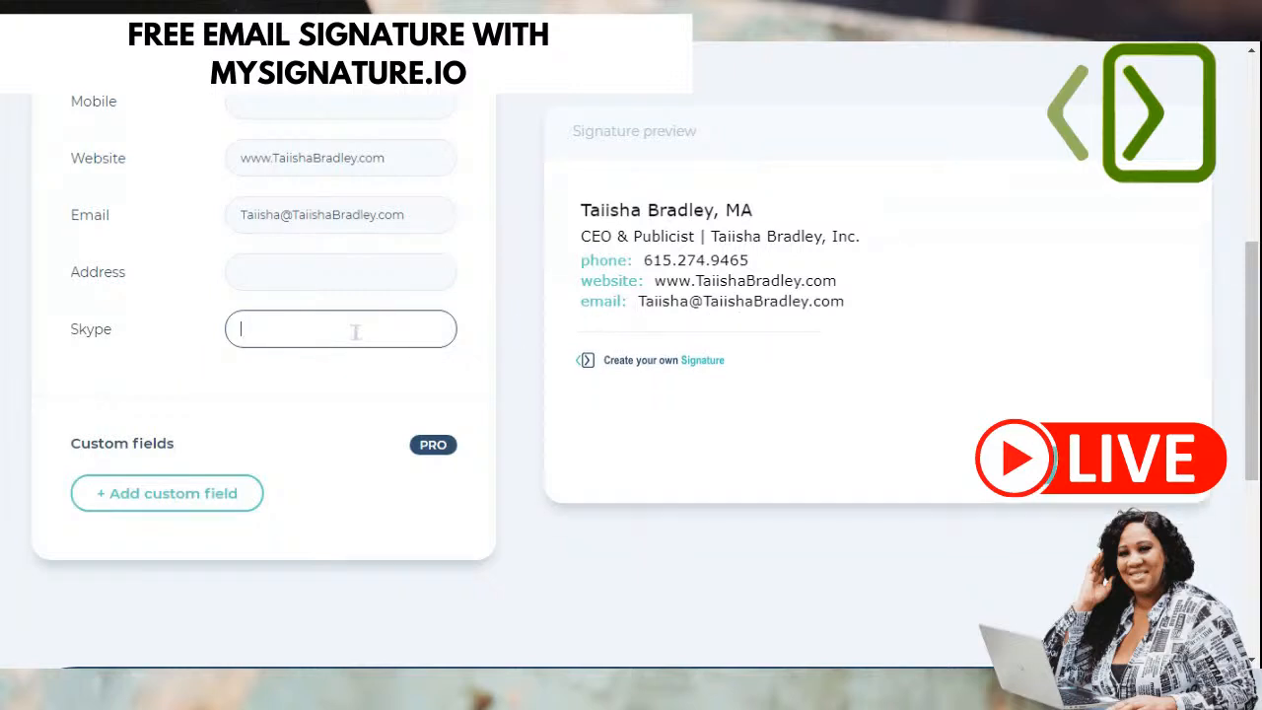
{"action": "scroll", "coordinate": [148, 444], "scroll_direction": "down", "scroll_amount": 2}
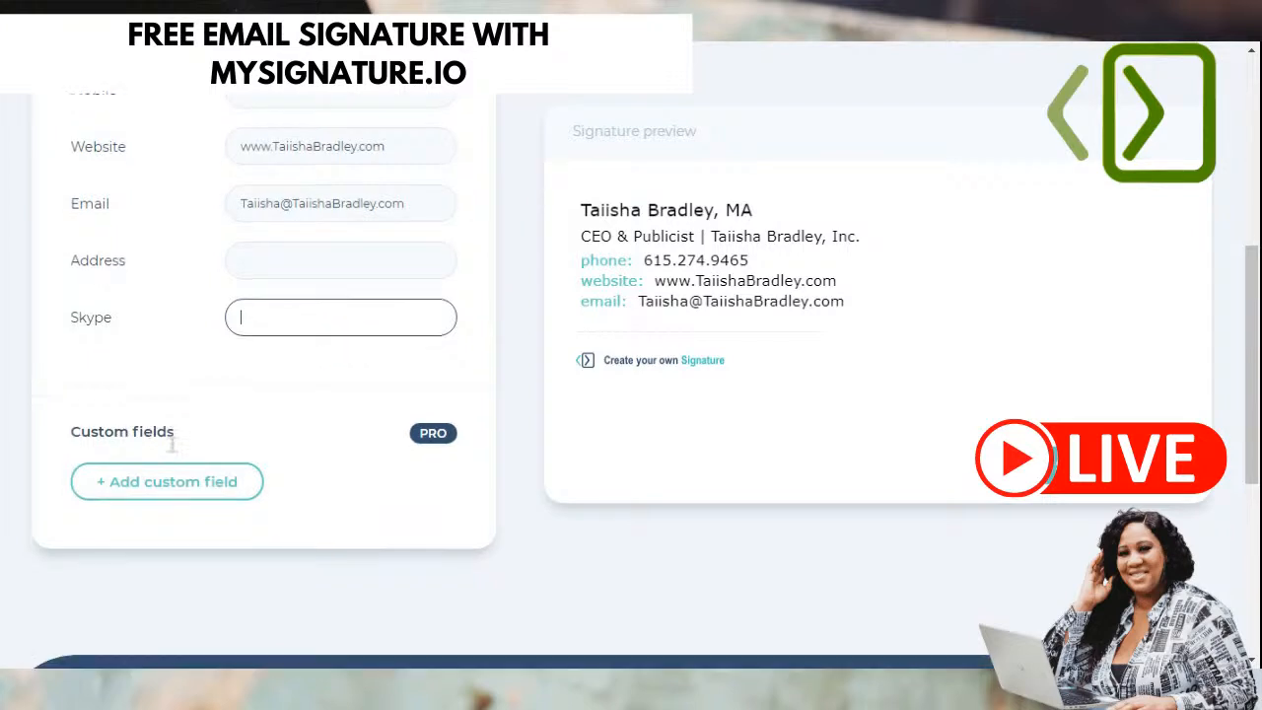
{"action": "left_click", "coordinate": [196, 407]}
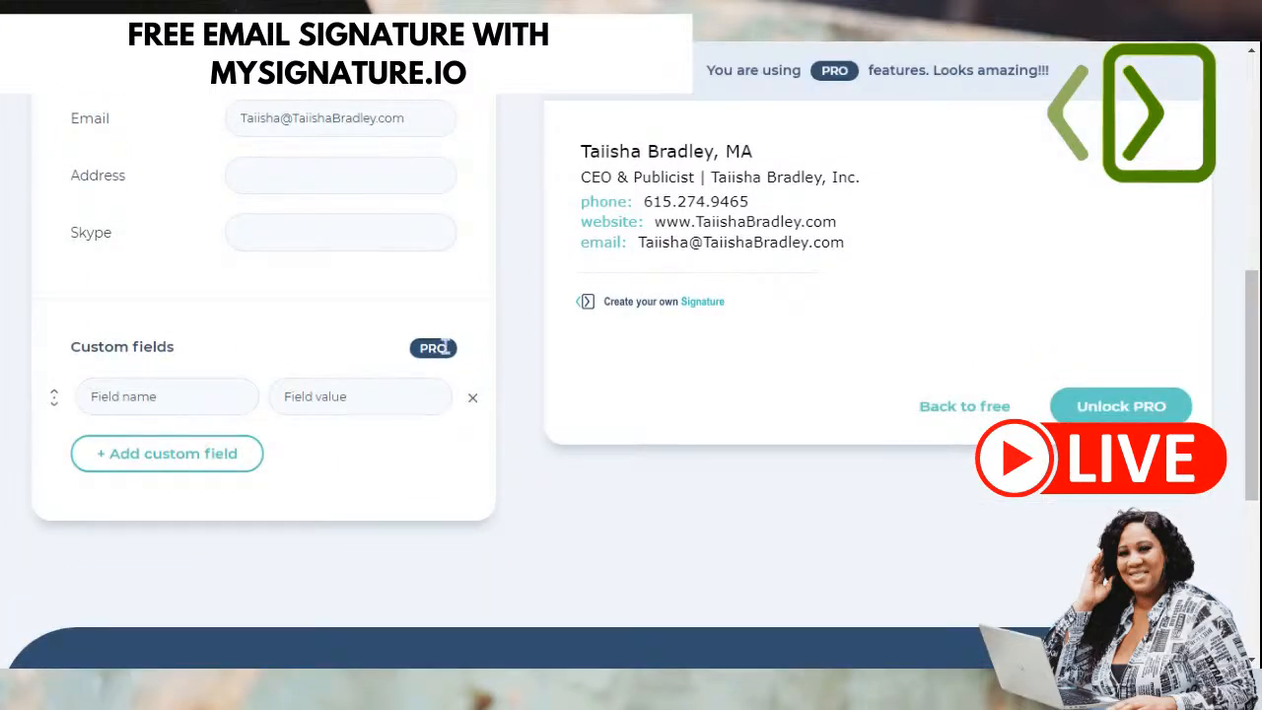
{"action": "scroll", "coordinate": [250, 437], "scroll_direction": "down", "scroll_amount": 2}
{"action": "scroll", "coordinate": [403, 316], "scroll_direction": "up", "scroll_amount": 2}
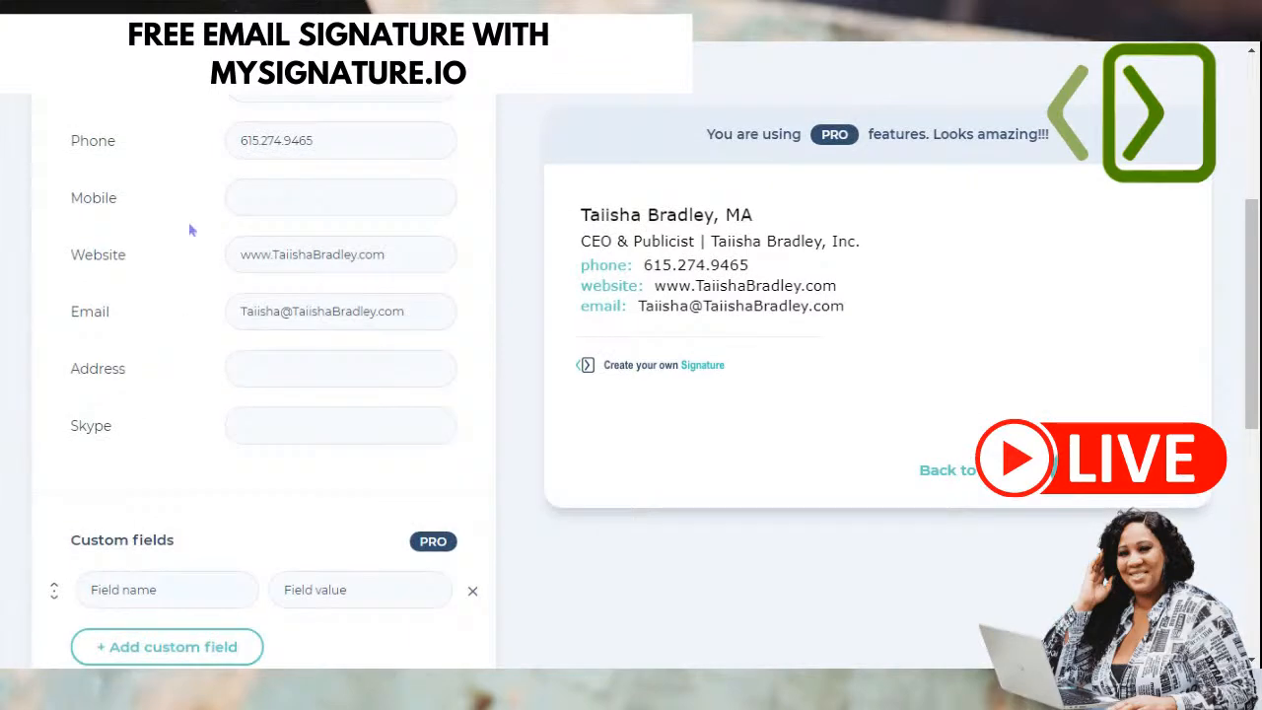
{"action": "scroll", "coordinate": [201, 402], "scroll_direction": "down", "scroll_amount": 1}
{"action": "left_click", "coordinate": [964, 472]}
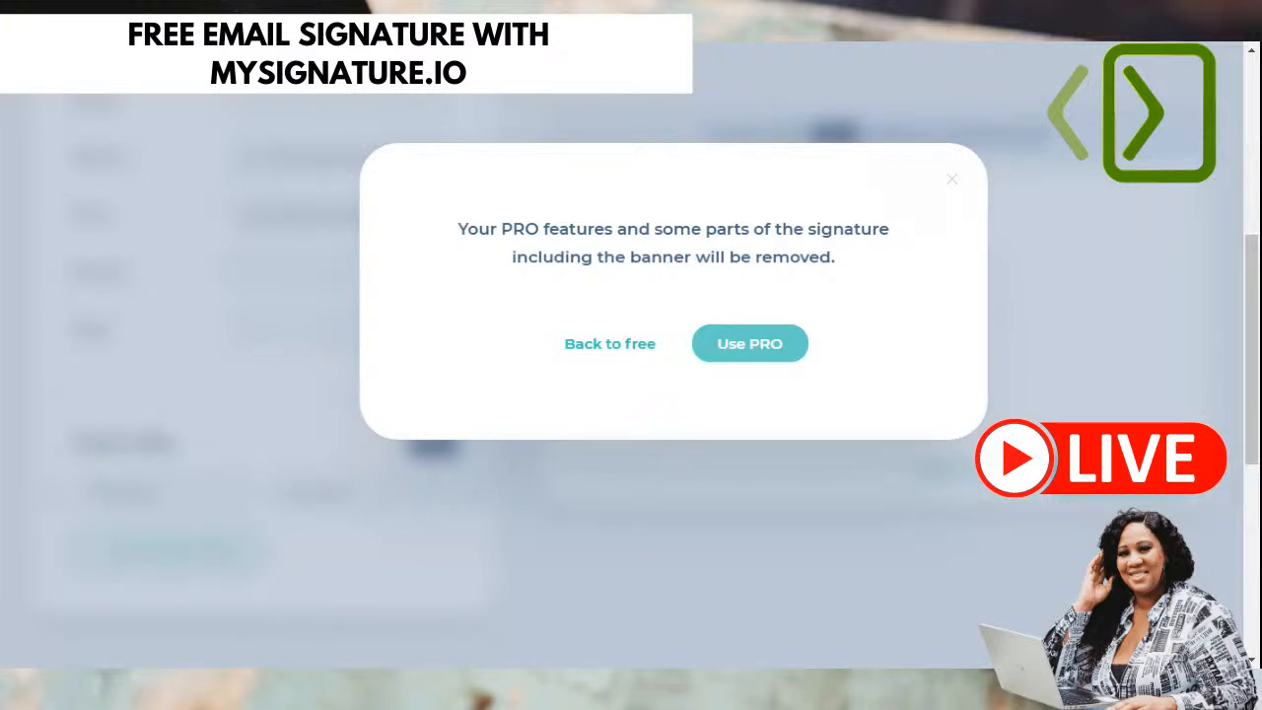
{"action": "left_click", "coordinate": [617, 345]}
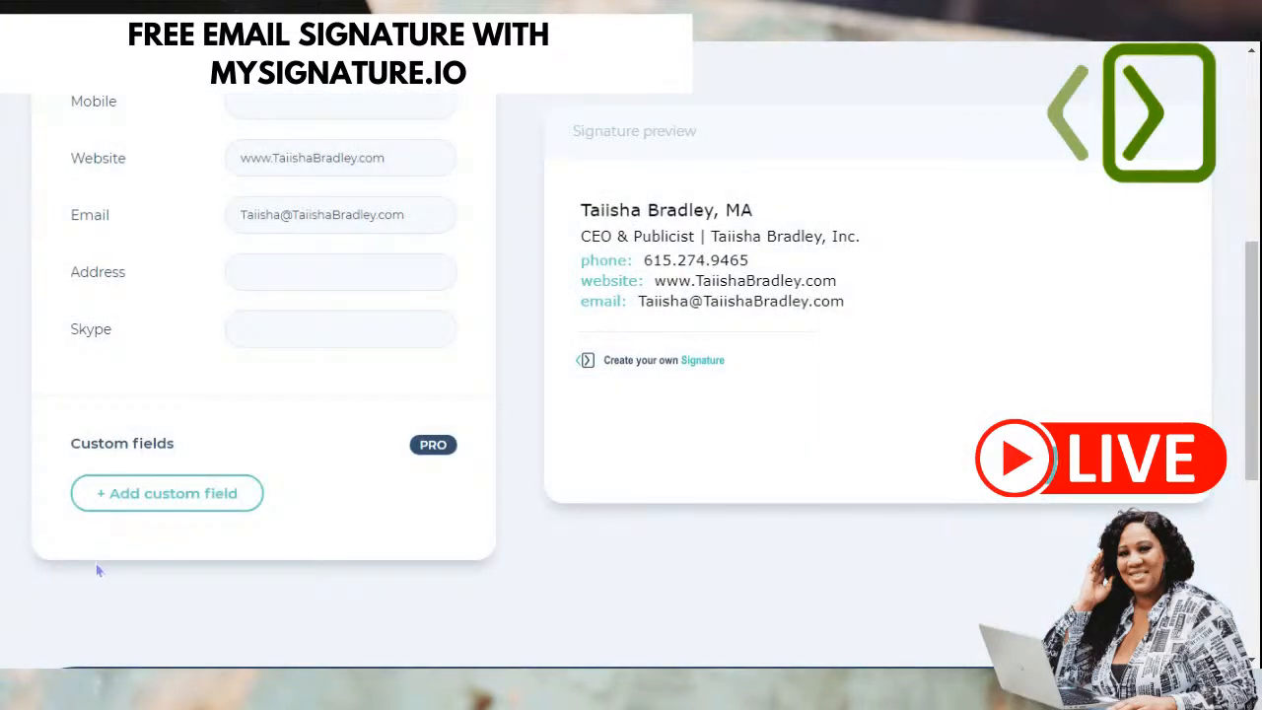
{"action": "scroll", "coordinate": [415, 503], "scroll_direction": "up", "scroll_amount": 5}
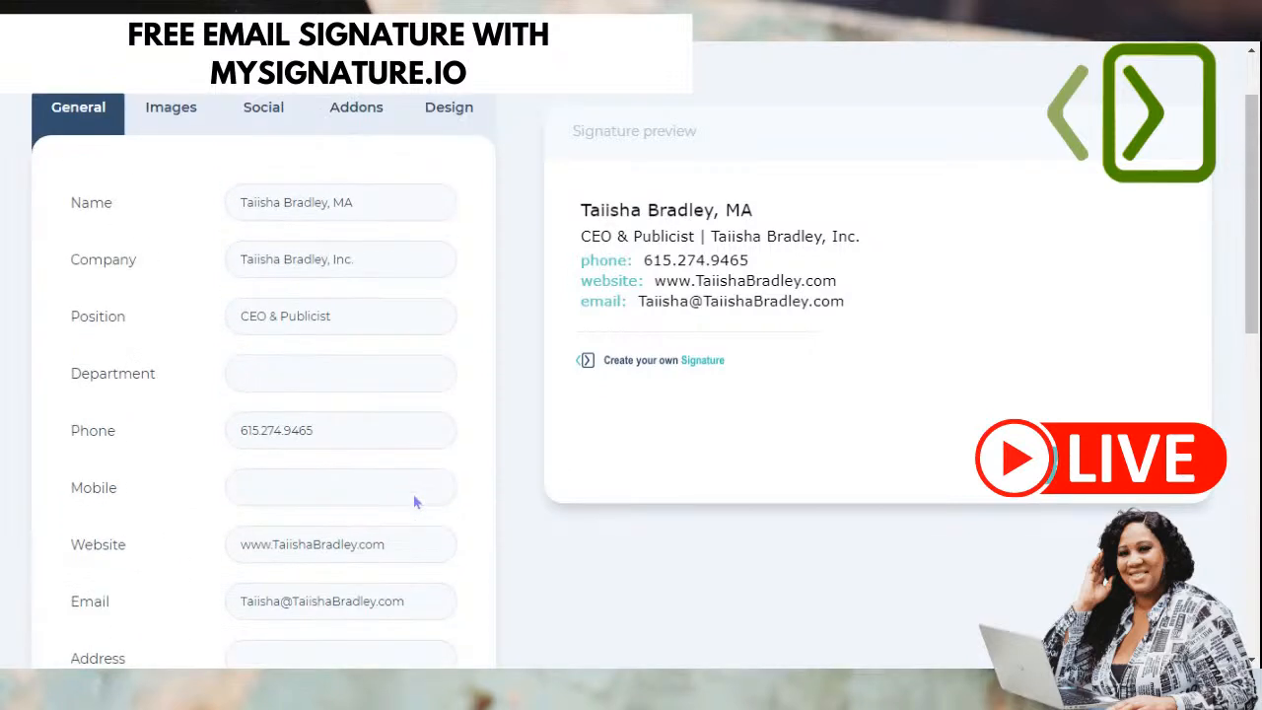
{"action": "scroll", "coordinate": [434, 405], "scroll_direction": "down", "scroll_amount": 2}
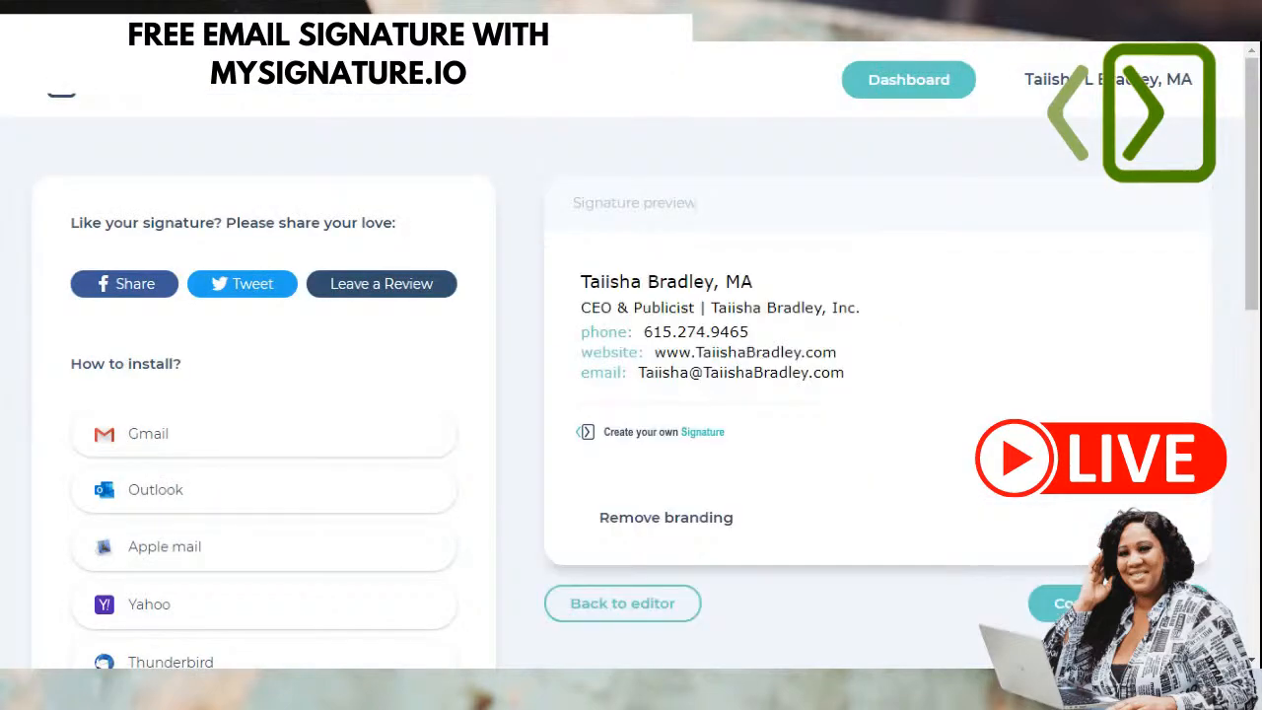
{"action": "scroll", "coordinate": [457, 405], "scroll_direction": "down", "scroll_amount": 3}
{"action": "scroll", "coordinate": [456, 407], "scroll_direction": "up", "scroll_amount": 2}
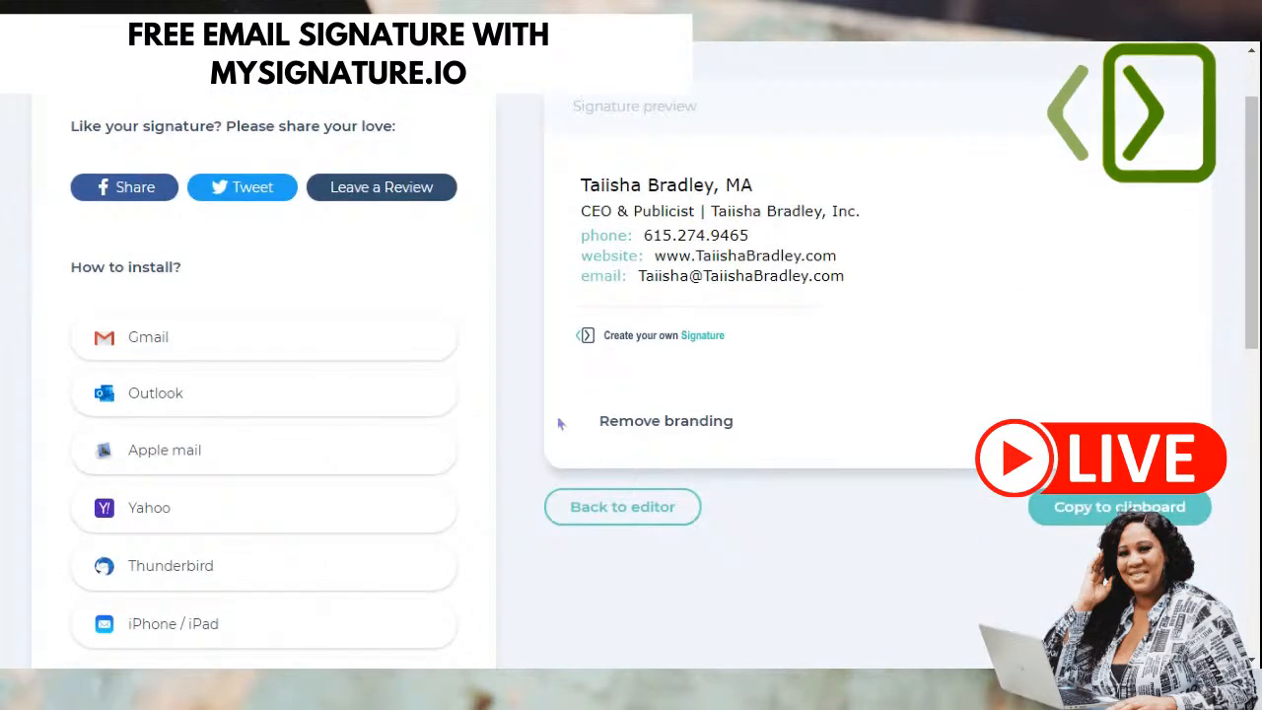
{"action": "left_click", "coordinate": [631, 507]}
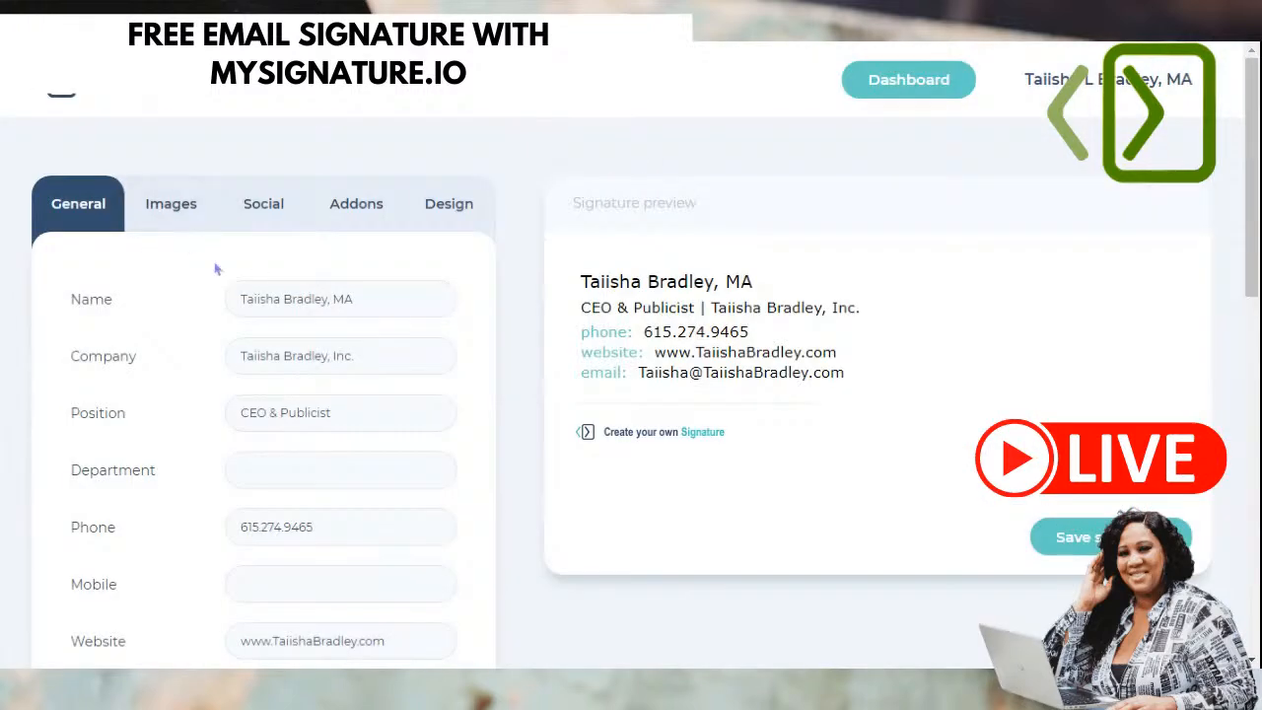
{"action": "scroll", "coordinate": [485, 397], "scroll_direction": "down", "scroll_amount": 2}
{"action": "scroll", "coordinate": [335, 392], "scroll_direction": "up", "scroll_amount": 2}
- Upload a portrait photo via Choose file under Logo / Photo in the Images tab
{"action": "left_click", "coordinate": [172, 205]}
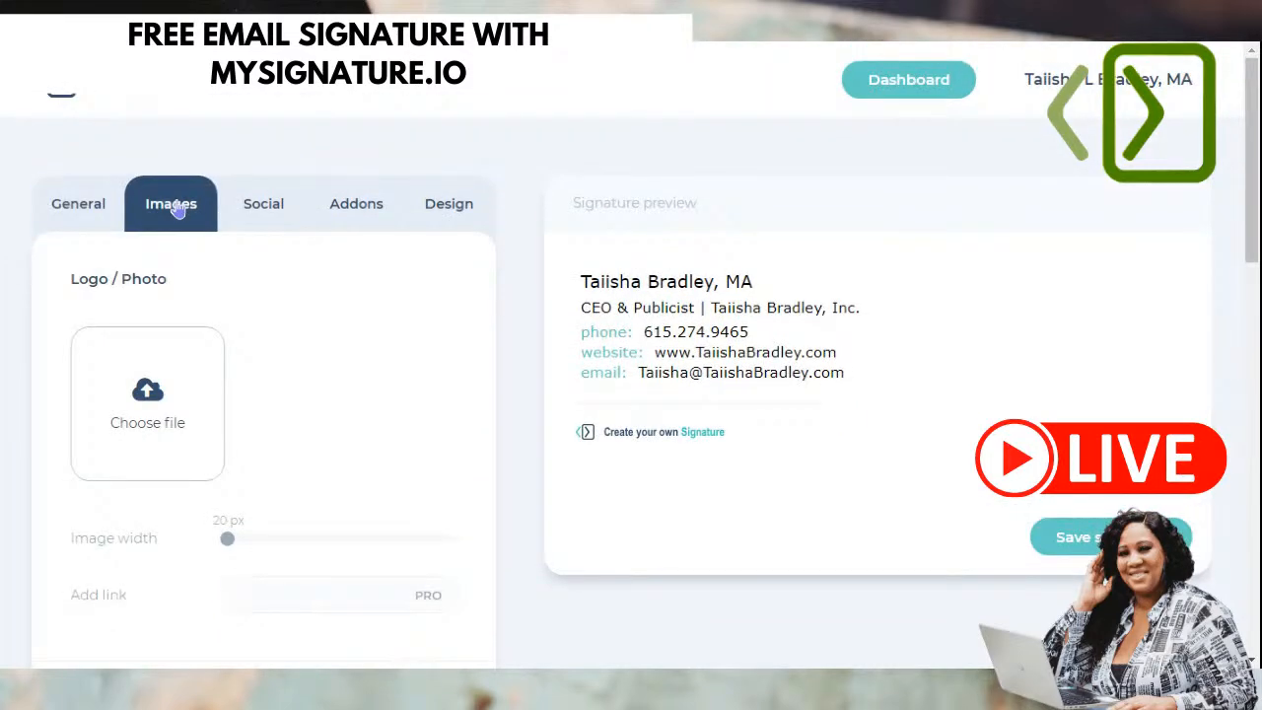
{"action": "scroll", "coordinate": [325, 321], "scroll_direction": "down", "scroll_amount": 1}
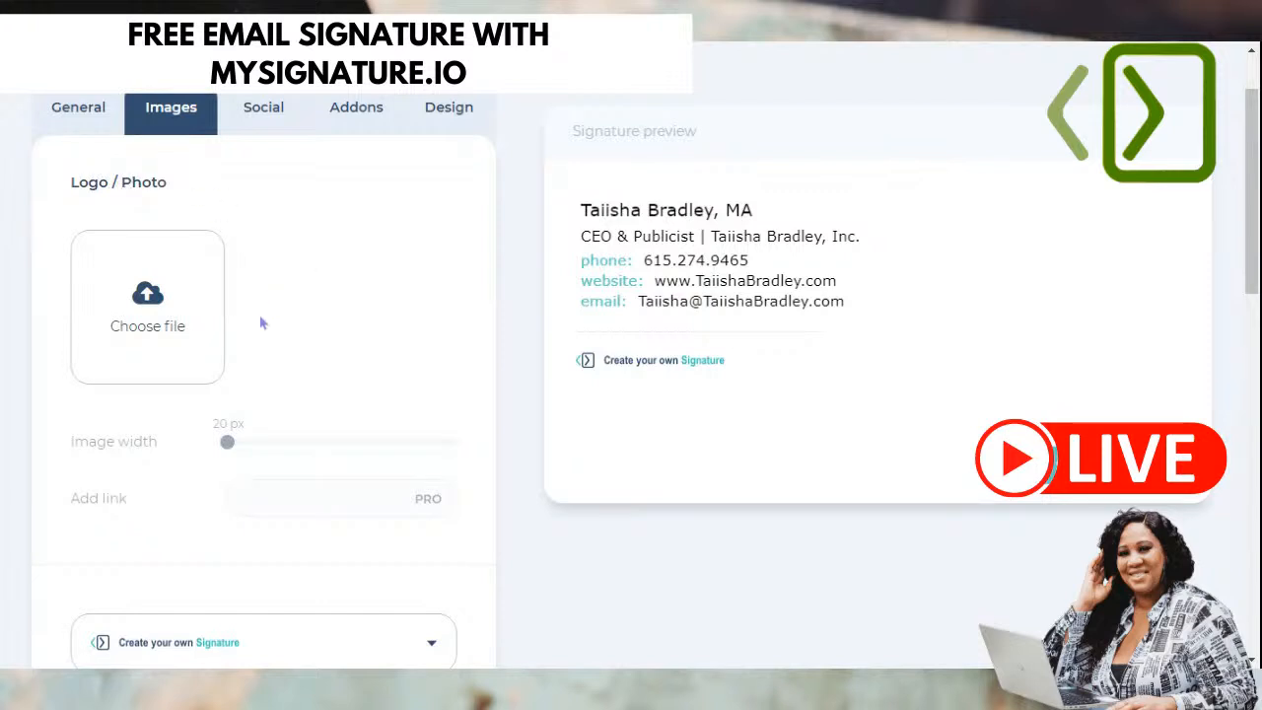
{"action": "scroll", "coordinate": [263, 321], "scroll_direction": "down", "scroll_amount": 1}
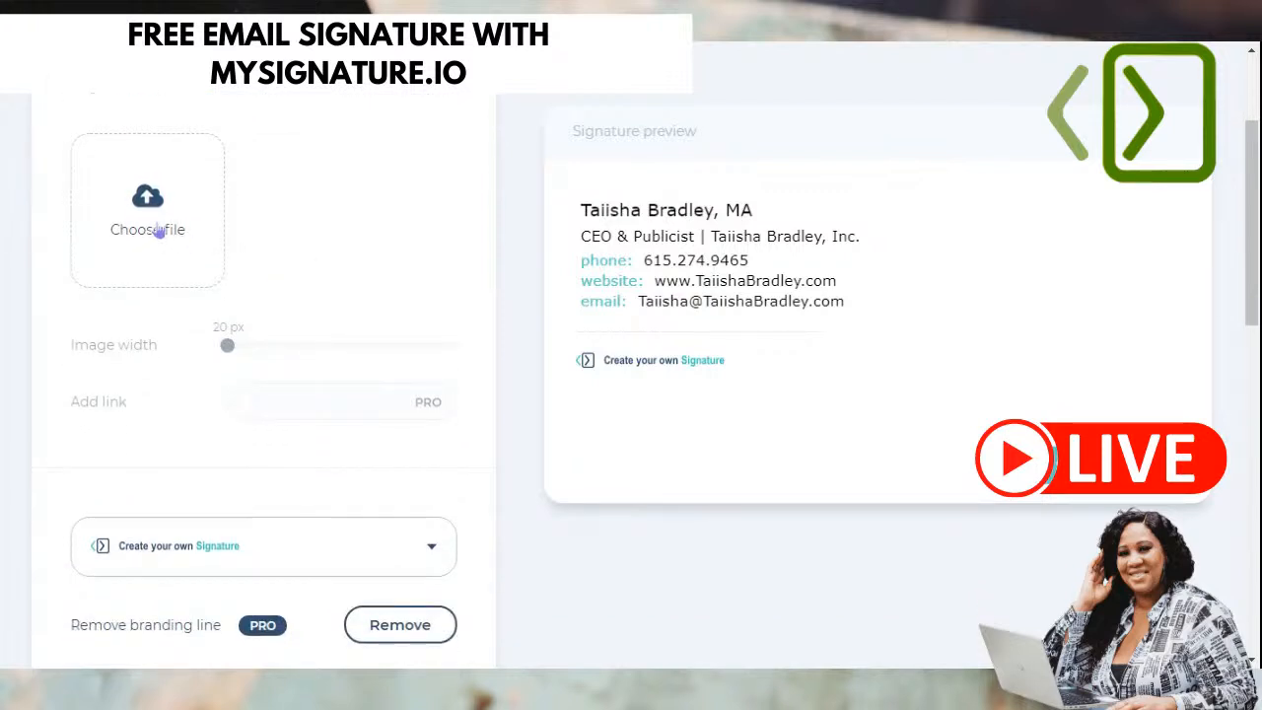
{"action": "left_click", "coordinate": [158, 229]}
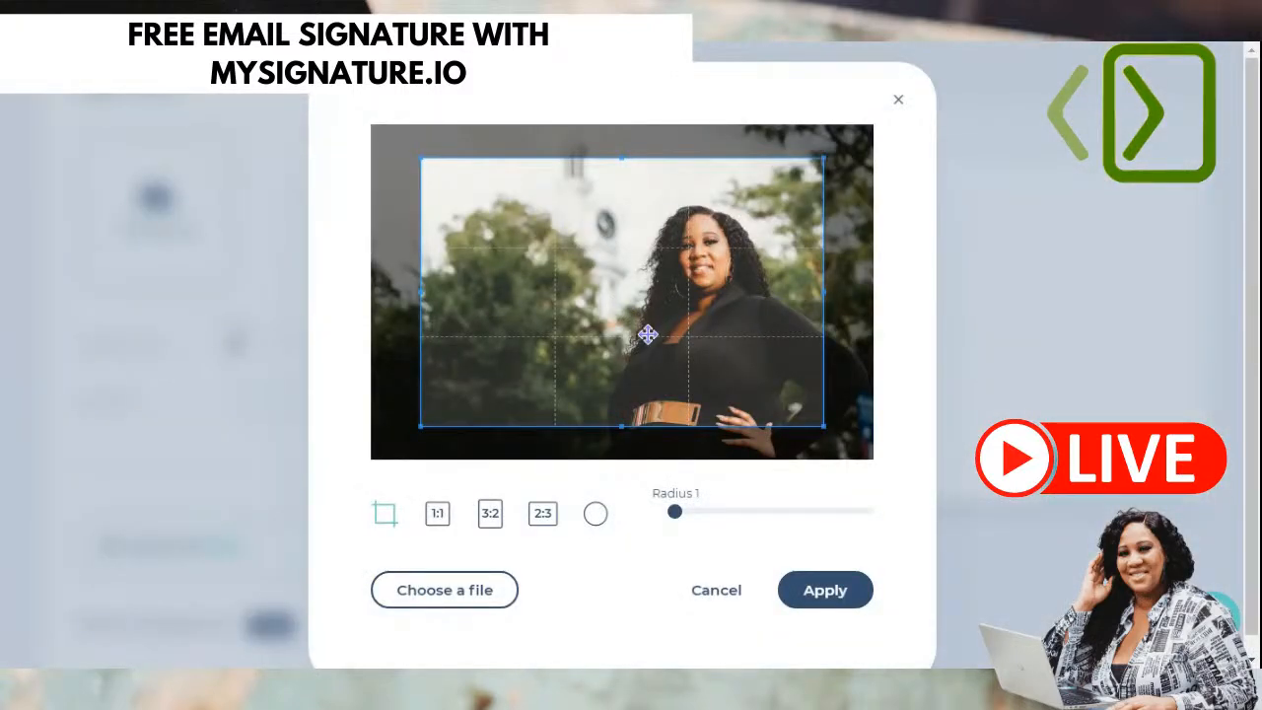
- Try square, 3:2 and 2:3 crop ratios, positioning the crop box over the woman
{"action": "left_click", "coordinate": [436, 518]}
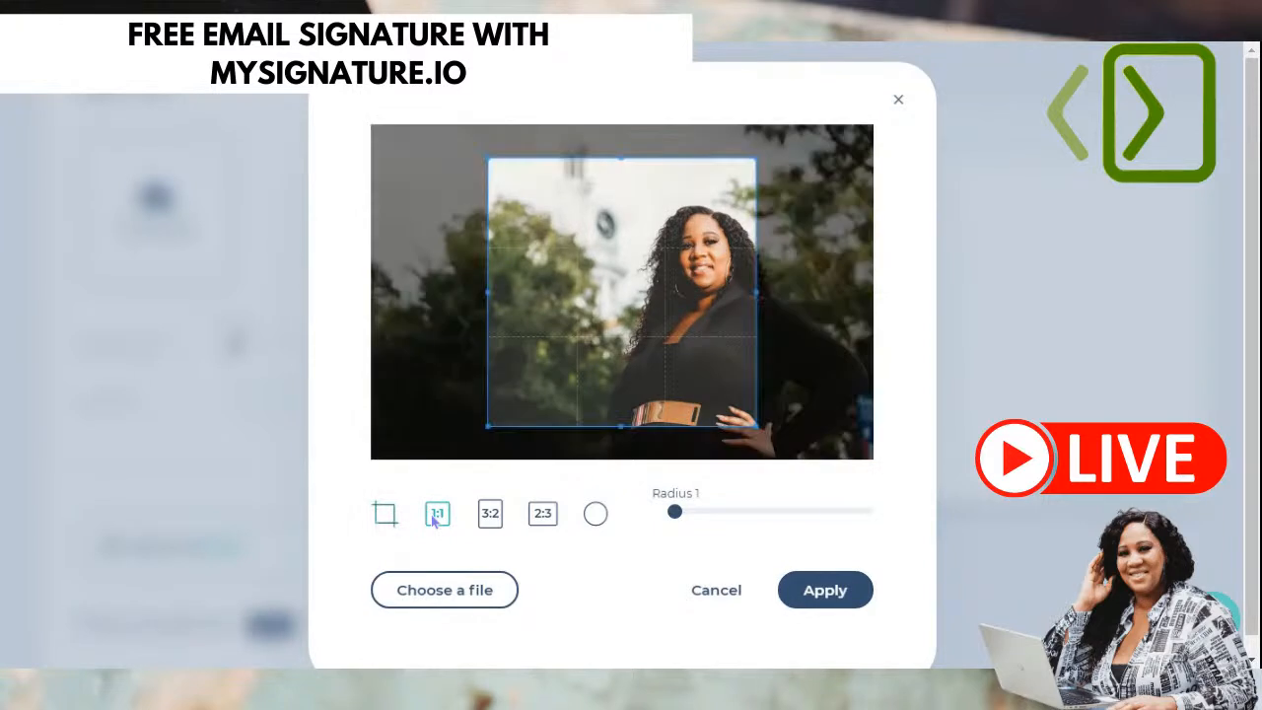
{"action": "left_click_drag", "start_coordinate": [653, 335], "coordinate": [727, 356]}
{"action": "left_click", "coordinate": [490, 513]}
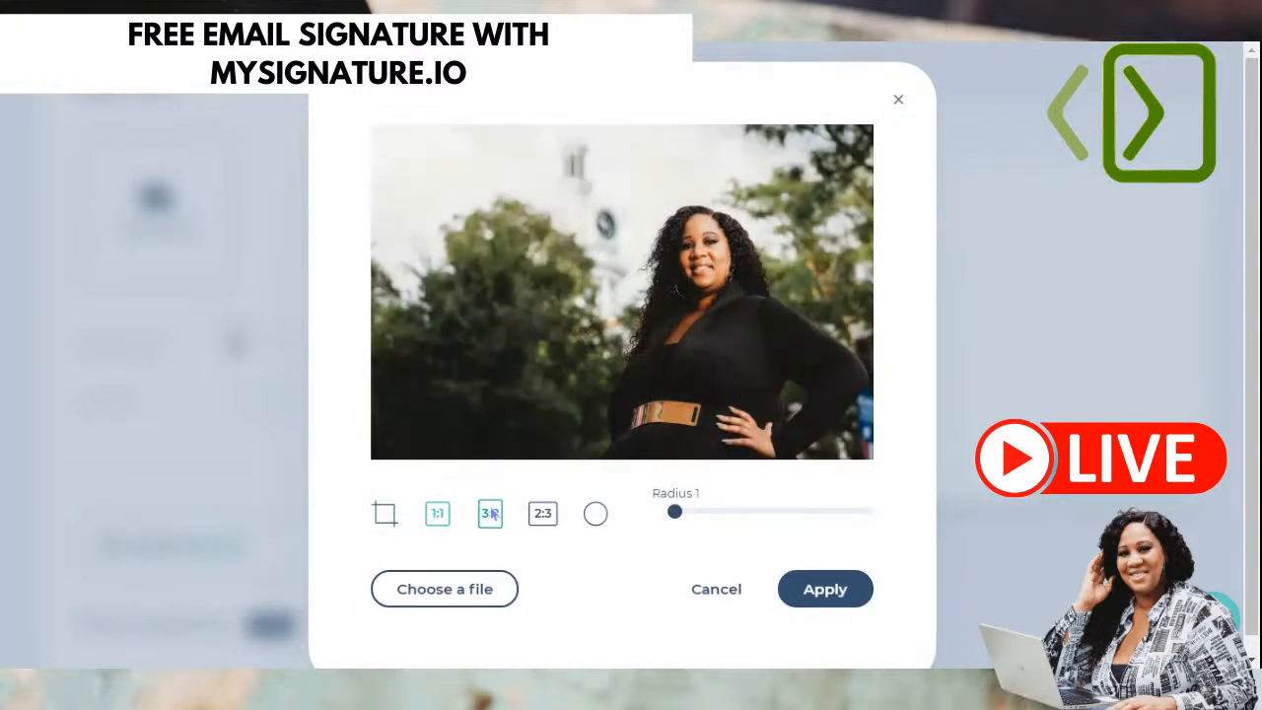
{"action": "left_click_drag", "start_coordinate": [626, 371], "coordinate": [696, 401]}
{"action": "left_click_drag", "start_coordinate": [784, 187], "coordinate": [866, 150]}
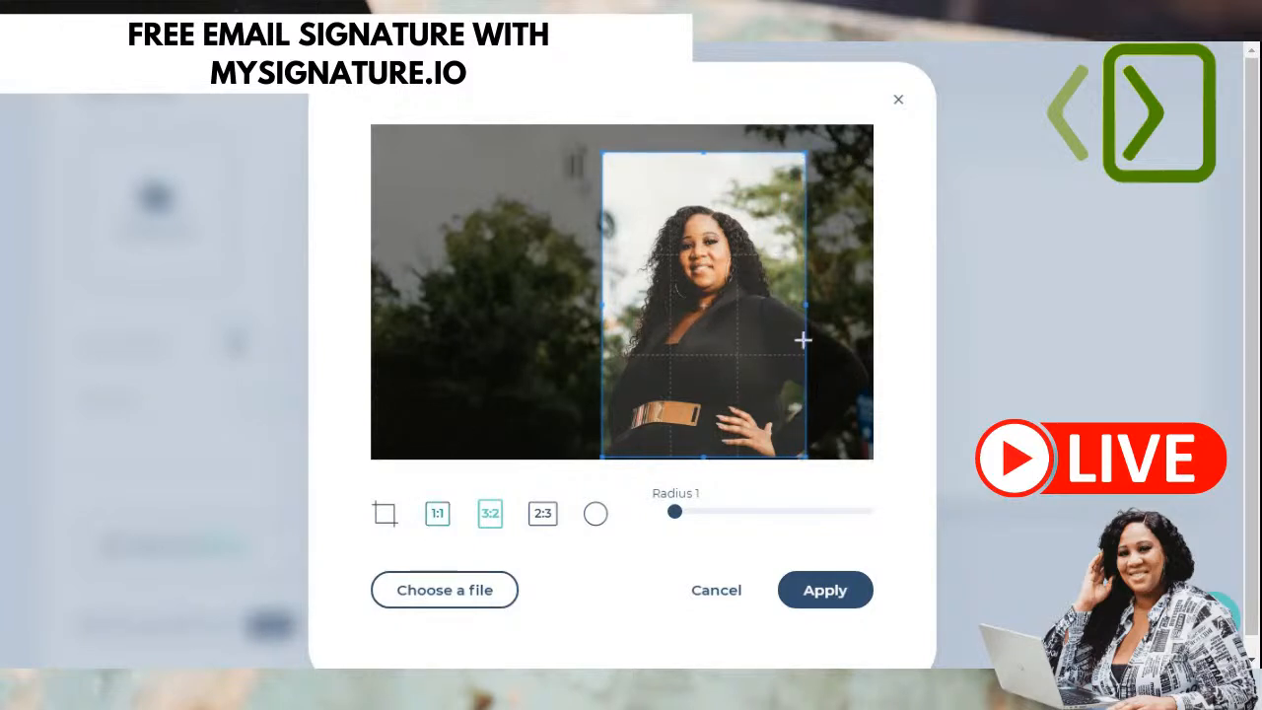
{"action": "left_click_drag", "start_coordinate": [767, 354], "coordinate": [780, 354]}
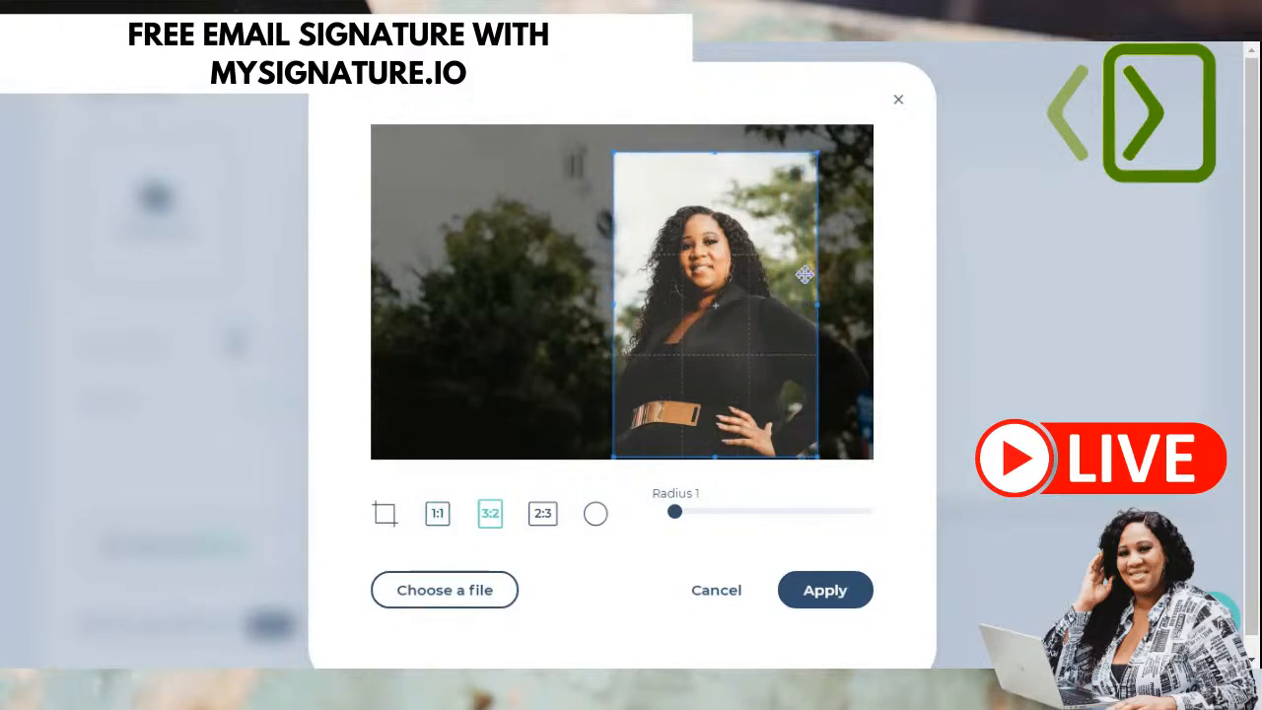
{"action": "left_click", "coordinate": [820, 150]}
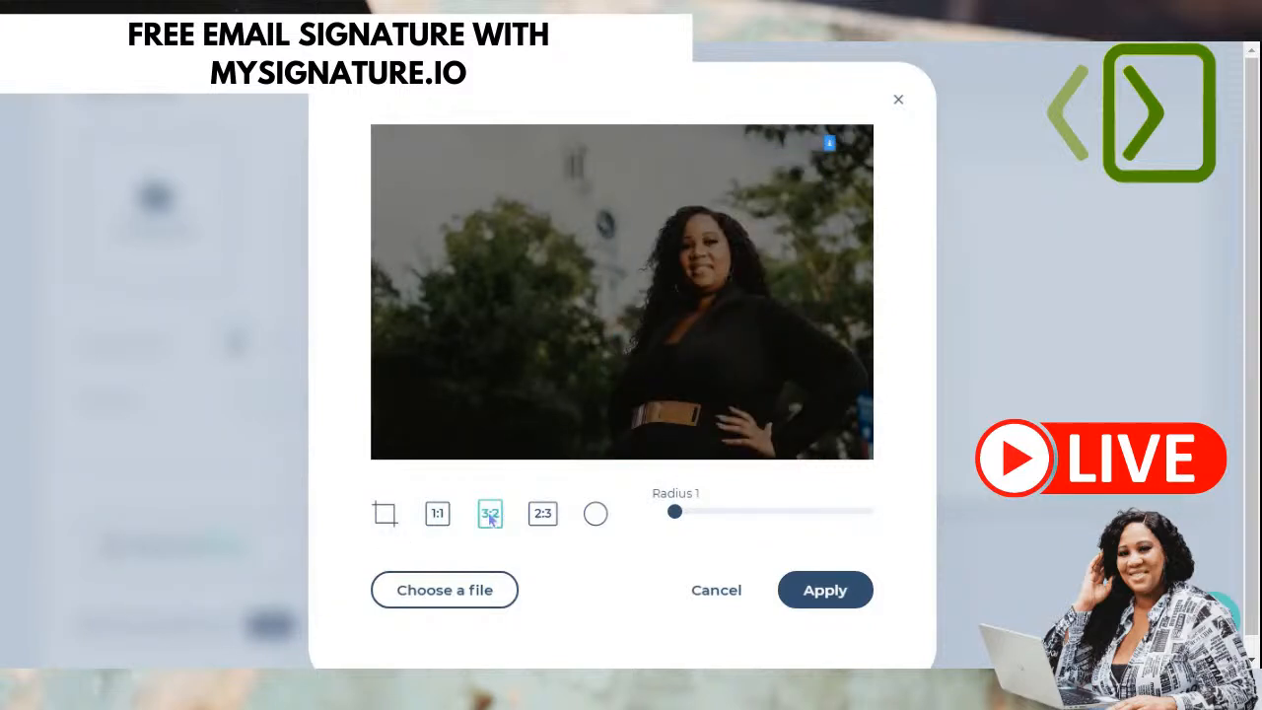
{"action": "left_click", "coordinate": [540, 522]}
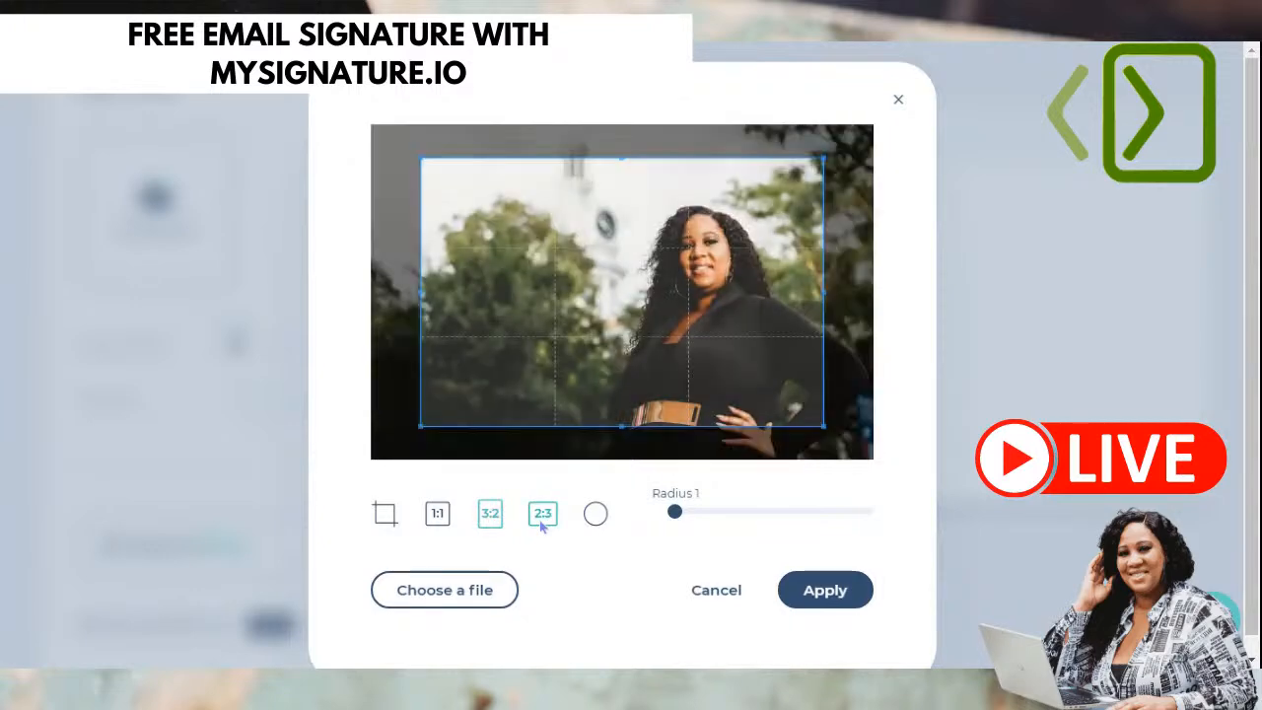
{"action": "left_click", "coordinate": [493, 525]}
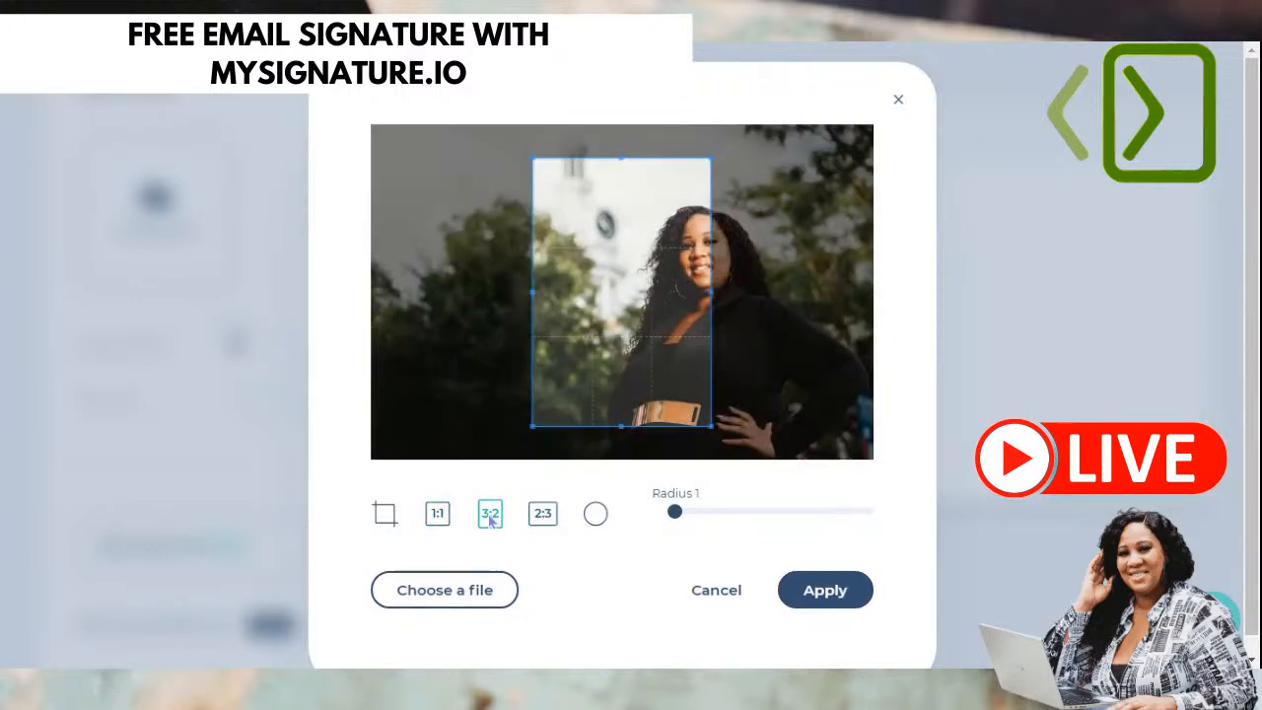
- Frame the woman in a tall 3:2 crop and apply it to the photo
{"action": "left_click_drag", "start_coordinate": [600, 378], "coordinate": [651, 417]}
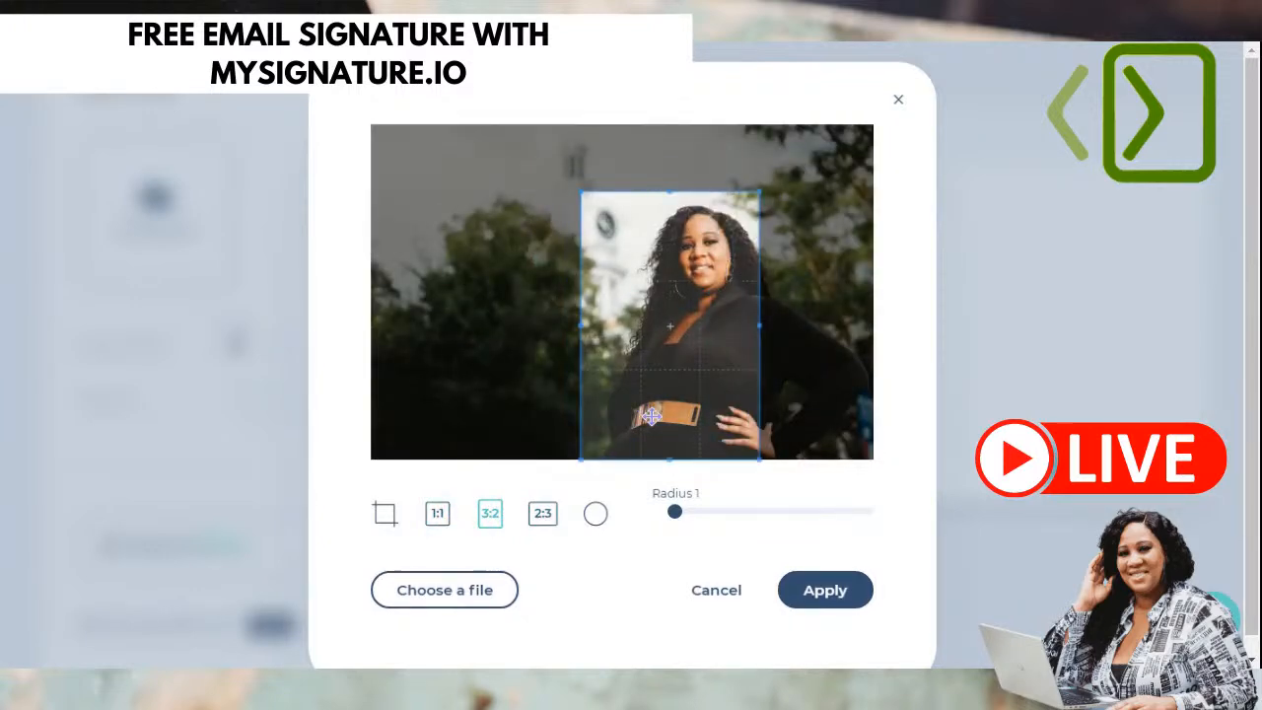
{"action": "left_click_drag", "start_coordinate": [760, 193], "coordinate": [892, 124]}
{"action": "left_click_drag", "start_coordinate": [721, 307], "coordinate": [751, 301]}
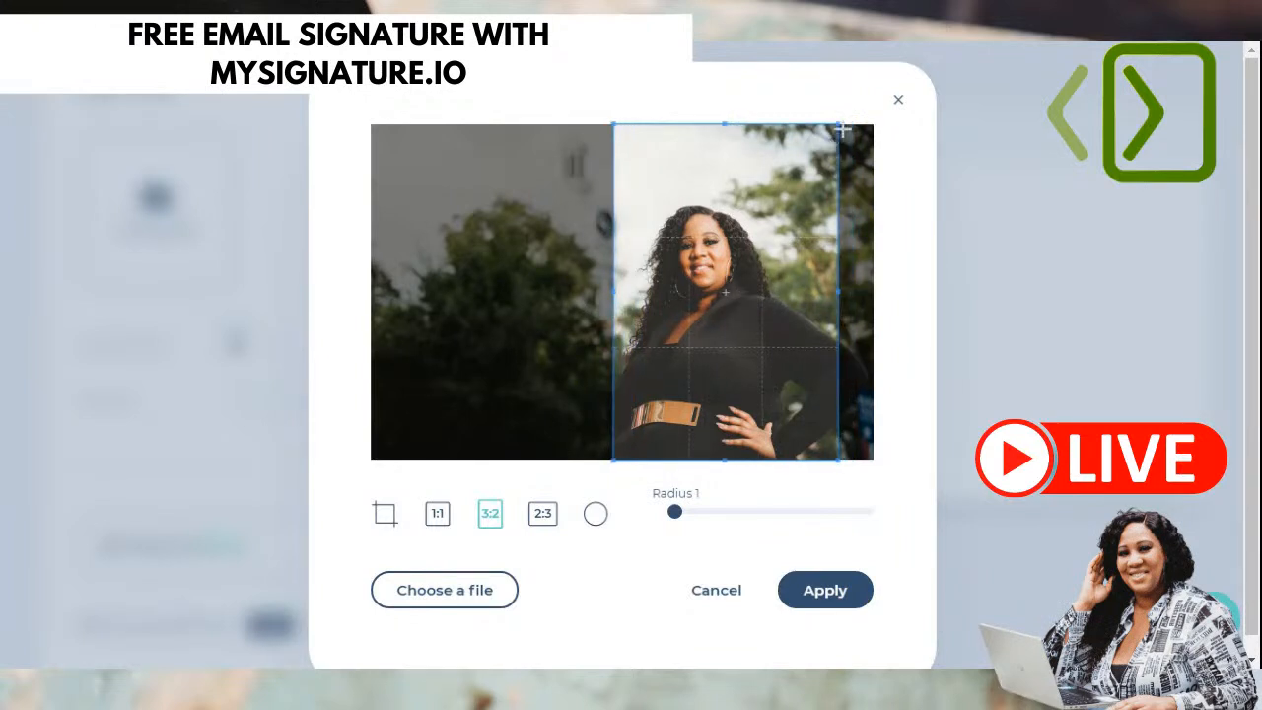
{"action": "left_click_drag", "start_coordinate": [845, 128], "coordinate": [836, 147]}
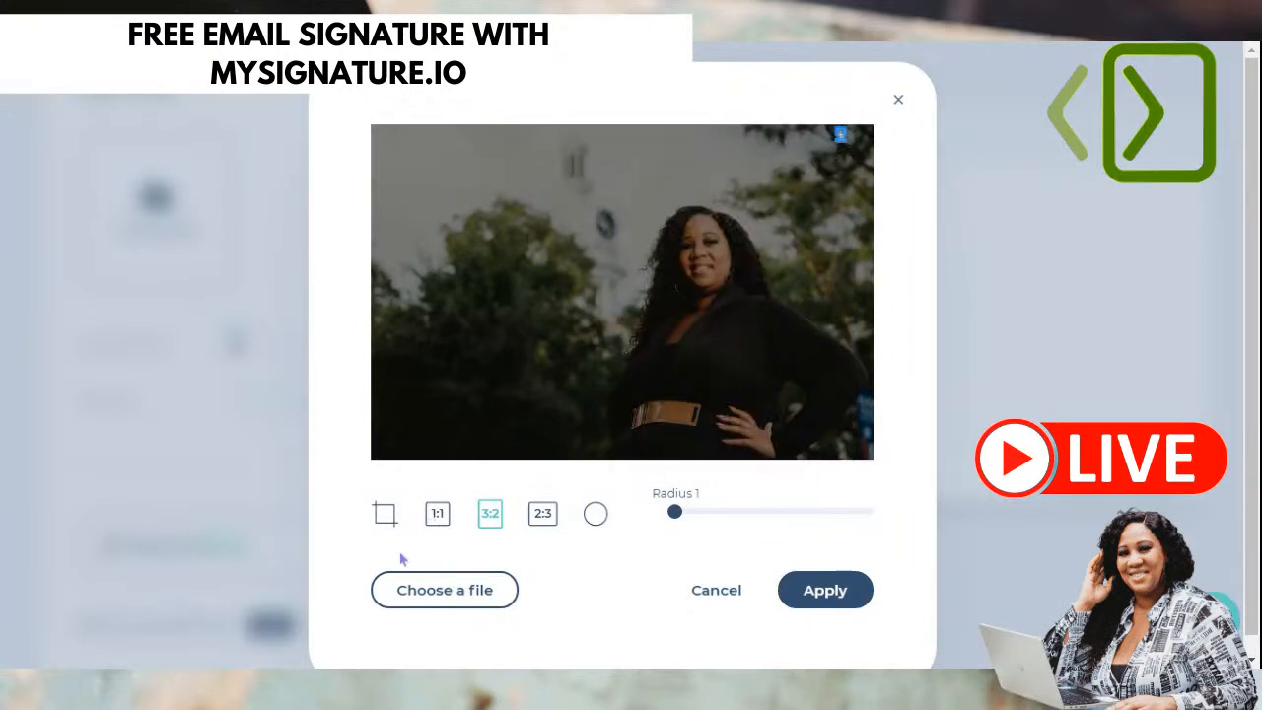
{"action": "left_click", "coordinate": [601, 166]}
{"action": "left_click_drag", "start_coordinate": [599, 124], "coordinate": [599, 199]}
{"action": "left_click", "coordinate": [553, 520]}
{"action": "left_click", "coordinate": [489, 513]}
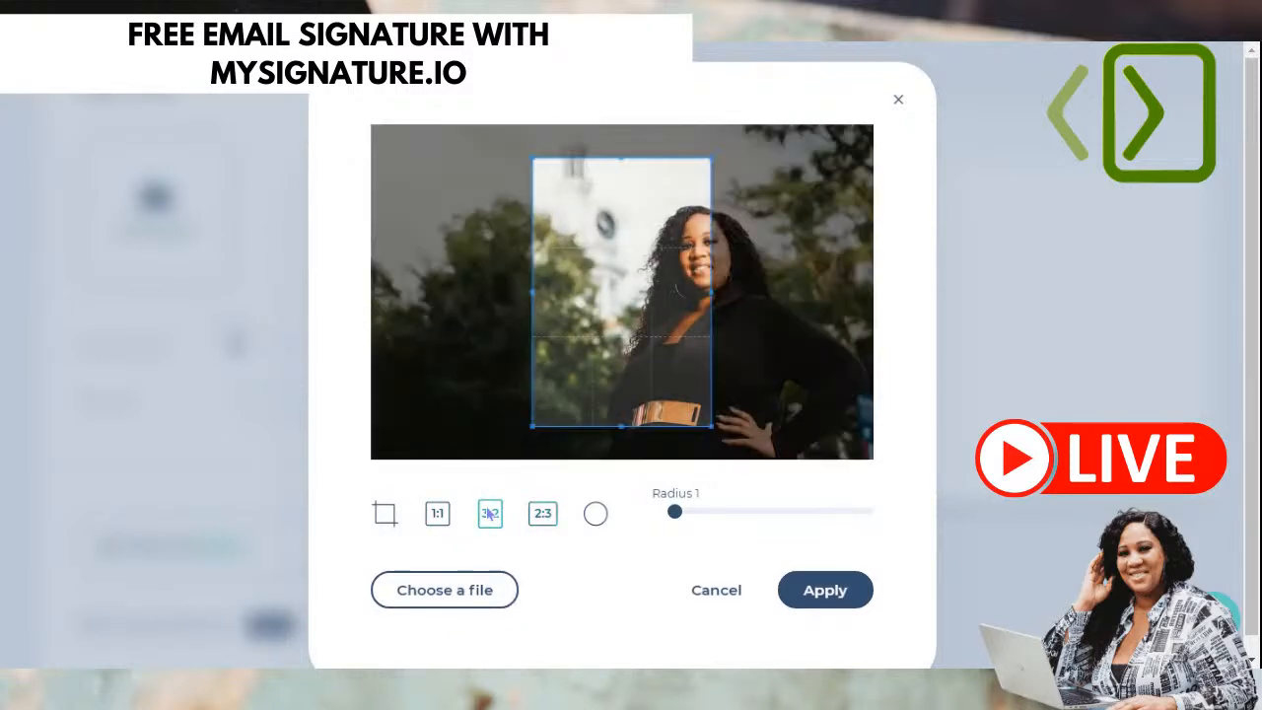
{"action": "left_click_drag", "start_coordinate": [638, 337], "coordinate": [717, 373]}
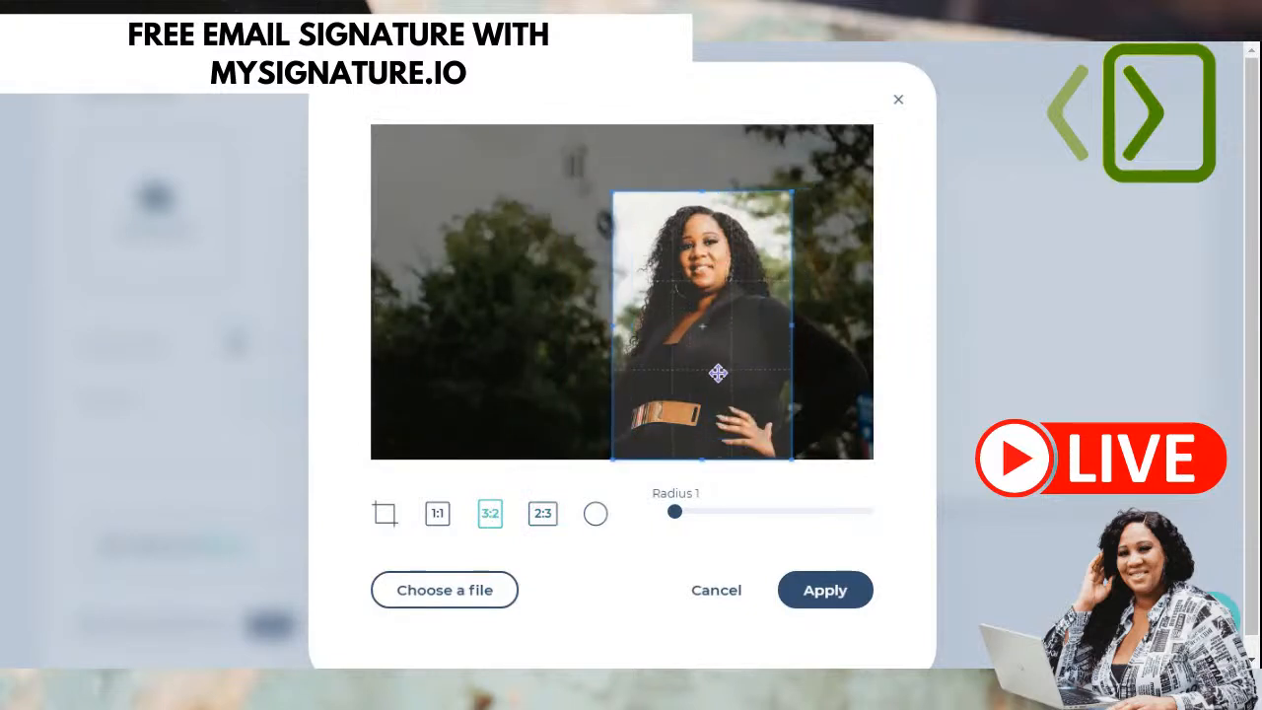
{"action": "left_click", "coordinate": [812, 592]}
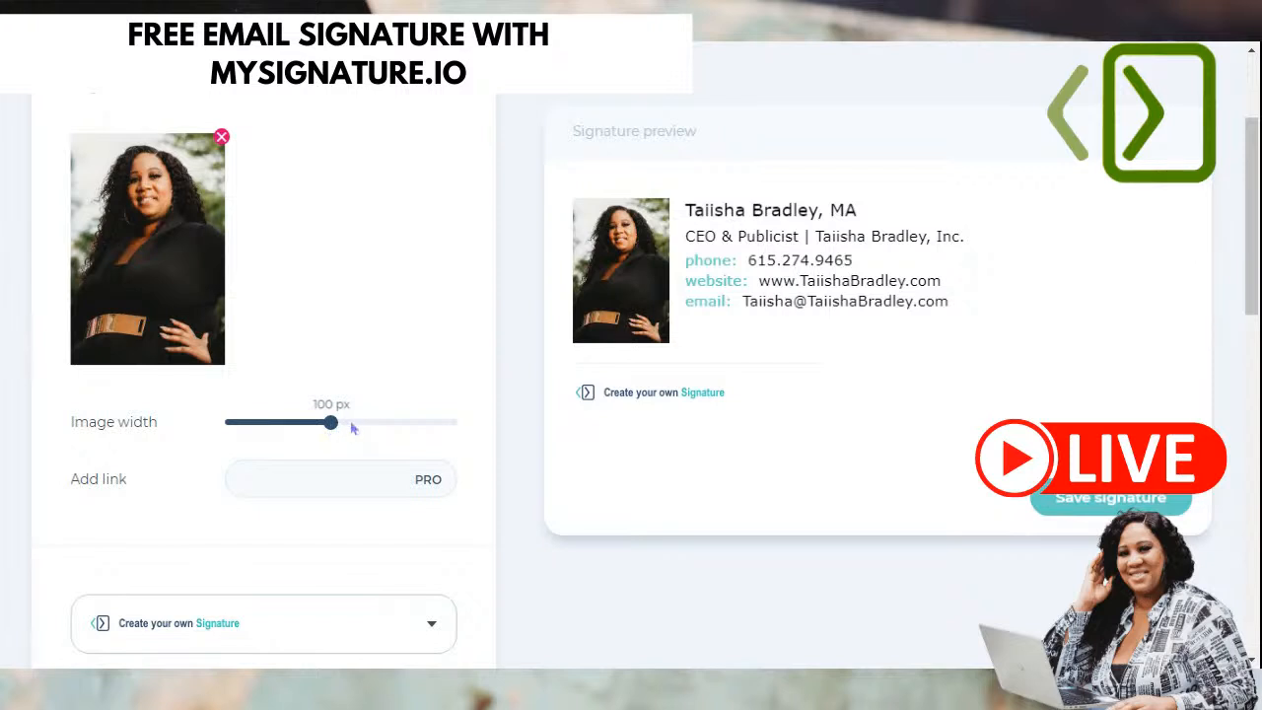
- Try photo widths of 131, 124 and 111 px, settling on 103 px
{"action": "left_click_drag", "start_coordinate": [368, 426], "coordinate": [407, 422]}
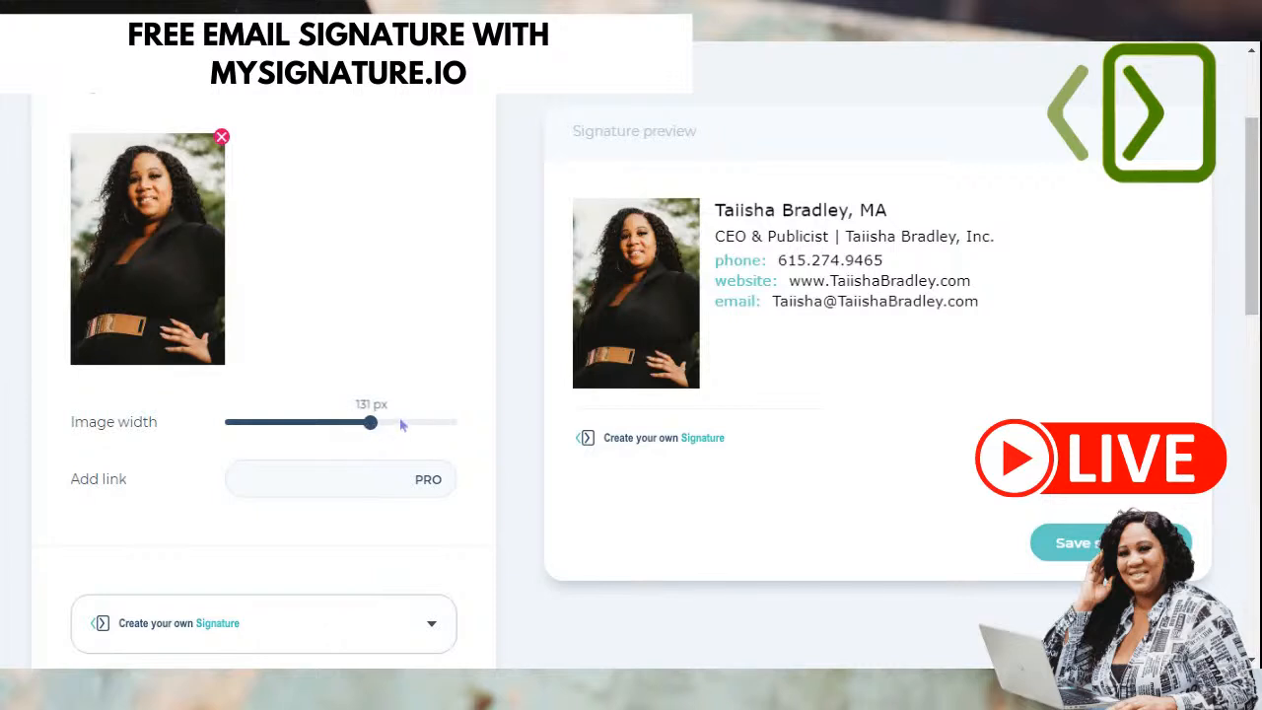
{"action": "left_click", "coordinate": [362, 428]}
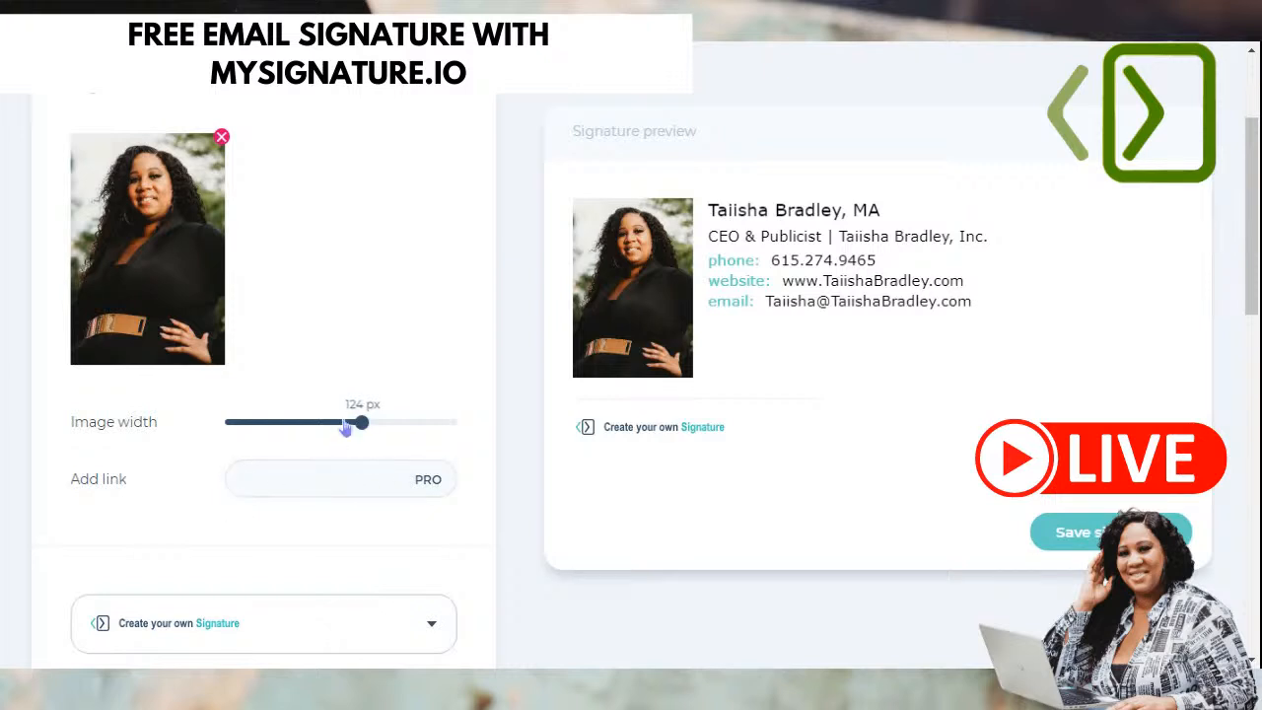
{"action": "left_click", "coordinate": [344, 424]}
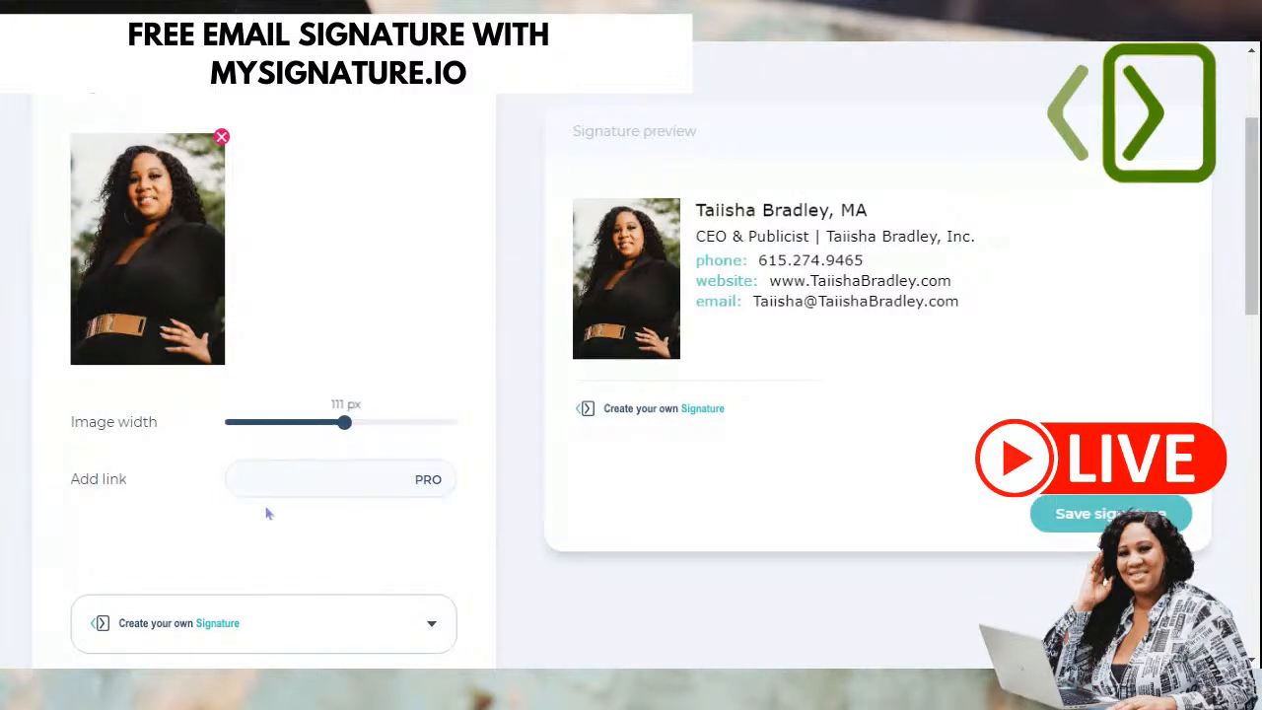
{"action": "scroll", "coordinate": [266, 511], "scroll_direction": "down", "scroll_amount": 2}
{"action": "scroll", "coordinate": [265, 509], "scroll_direction": "up", "scroll_amount": 2}
{"action": "left_click_drag", "start_coordinate": [344, 424], "coordinate": [323, 426]}
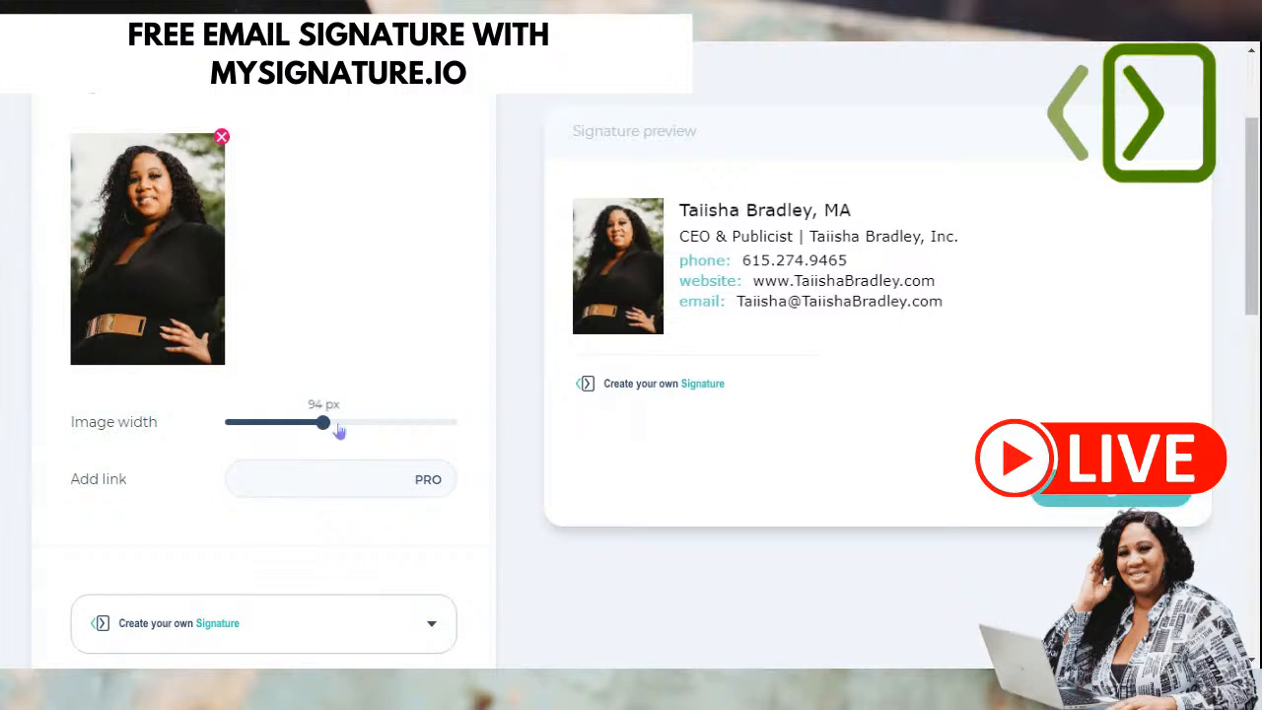
{"action": "left_click", "coordinate": [335, 427]}
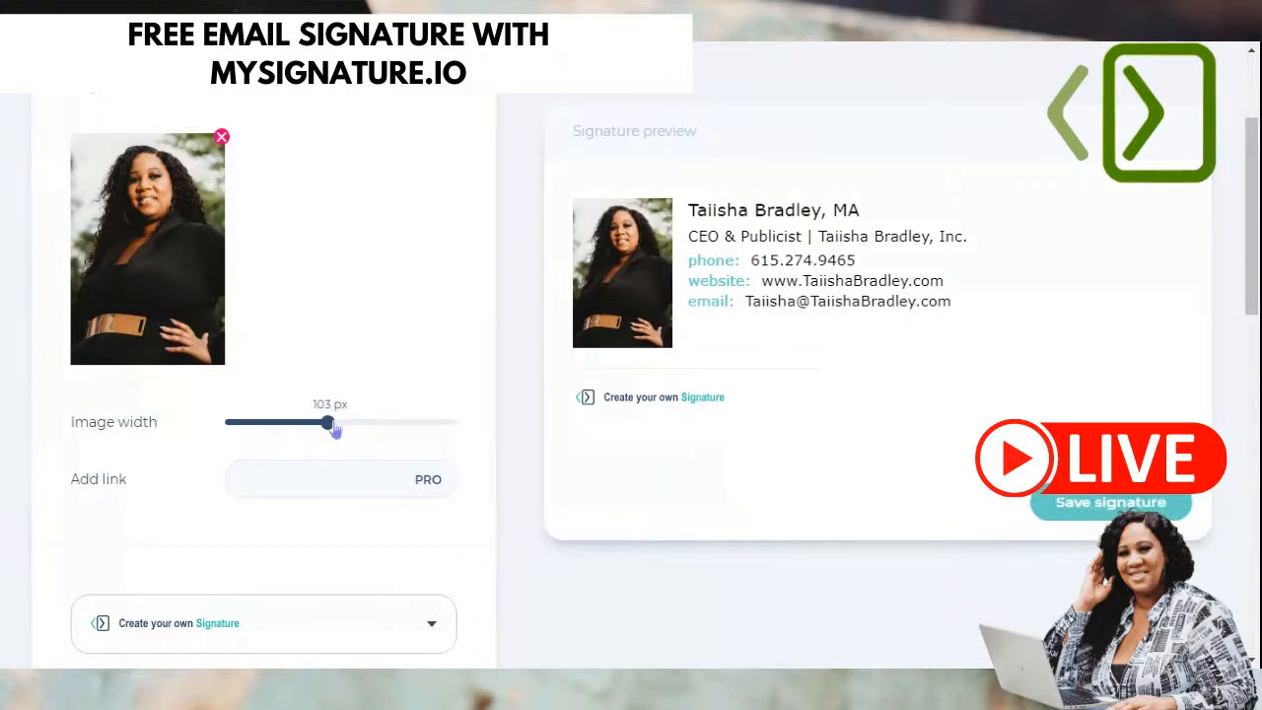
- Scroll through the Images panel's branding and banner options, then bring up the Social links section
{"action": "scroll", "coordinate": [274, 515], "scroll_direction": "down", "scroll_amount": 3}
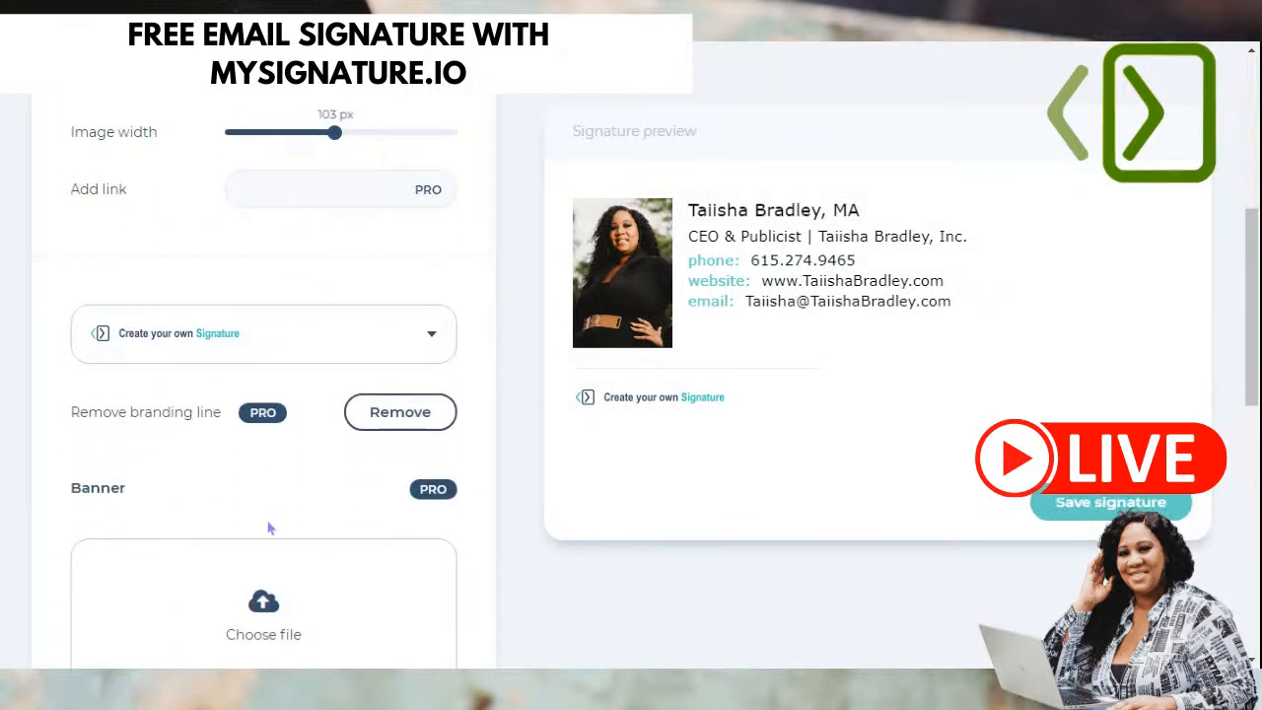
{"action": "scroll", "coordinate": [227, 452], "scroll_direction": "down", "scroll_amount": 1}
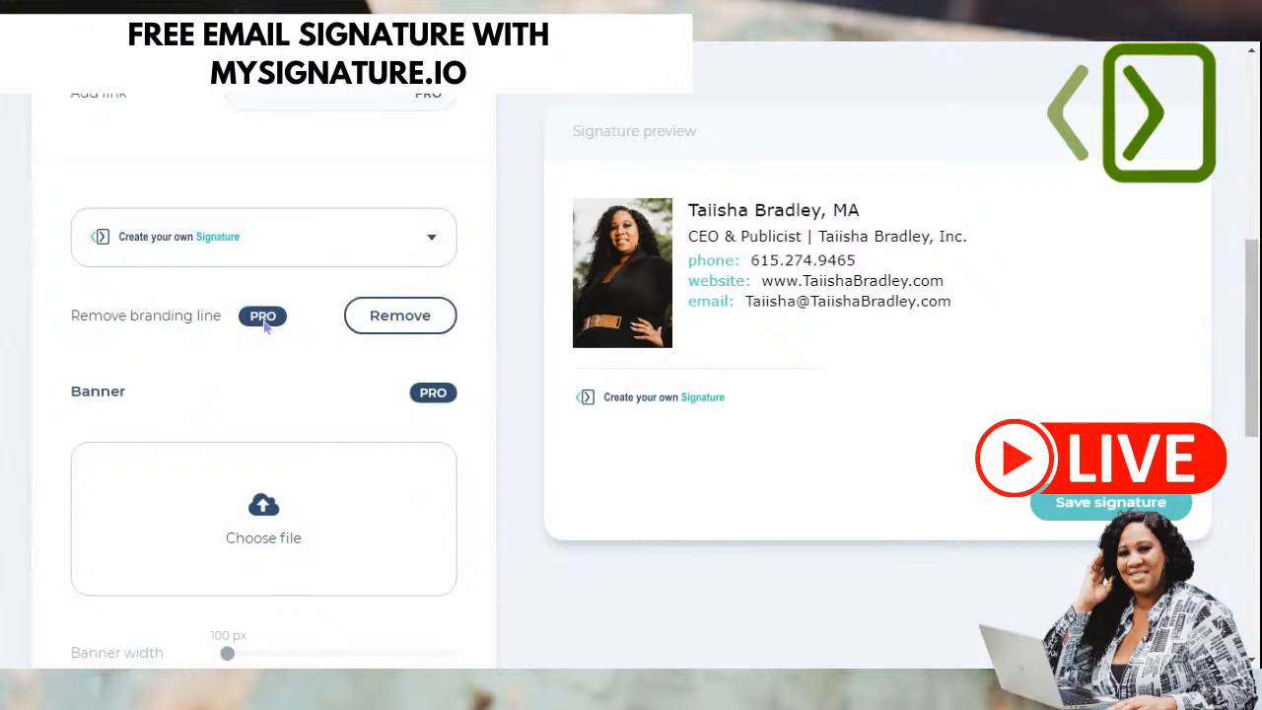
{"action": "scroll", "coordinate": [186, 417], "scroll_direction": "down", "scroll_amount": 2}
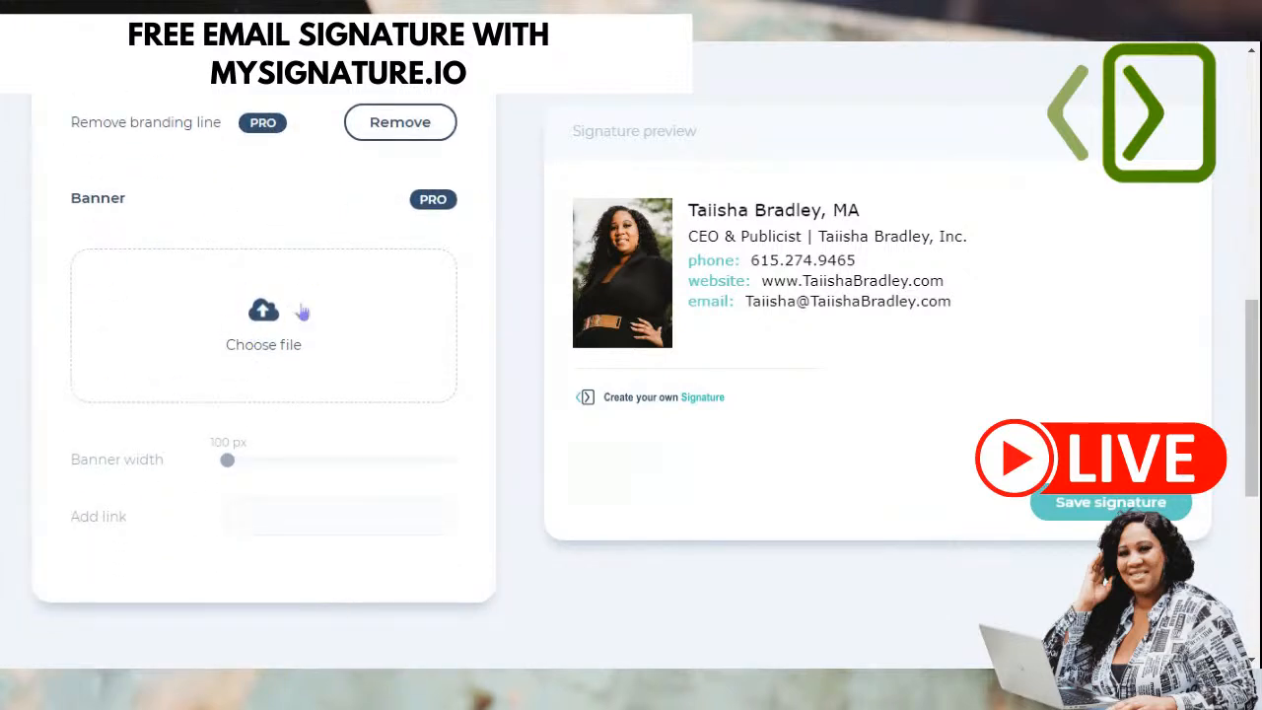
{"action": "scroll", "coordinate": [182, 432], "scroll_direction": "down", "scroll_amount": 2}
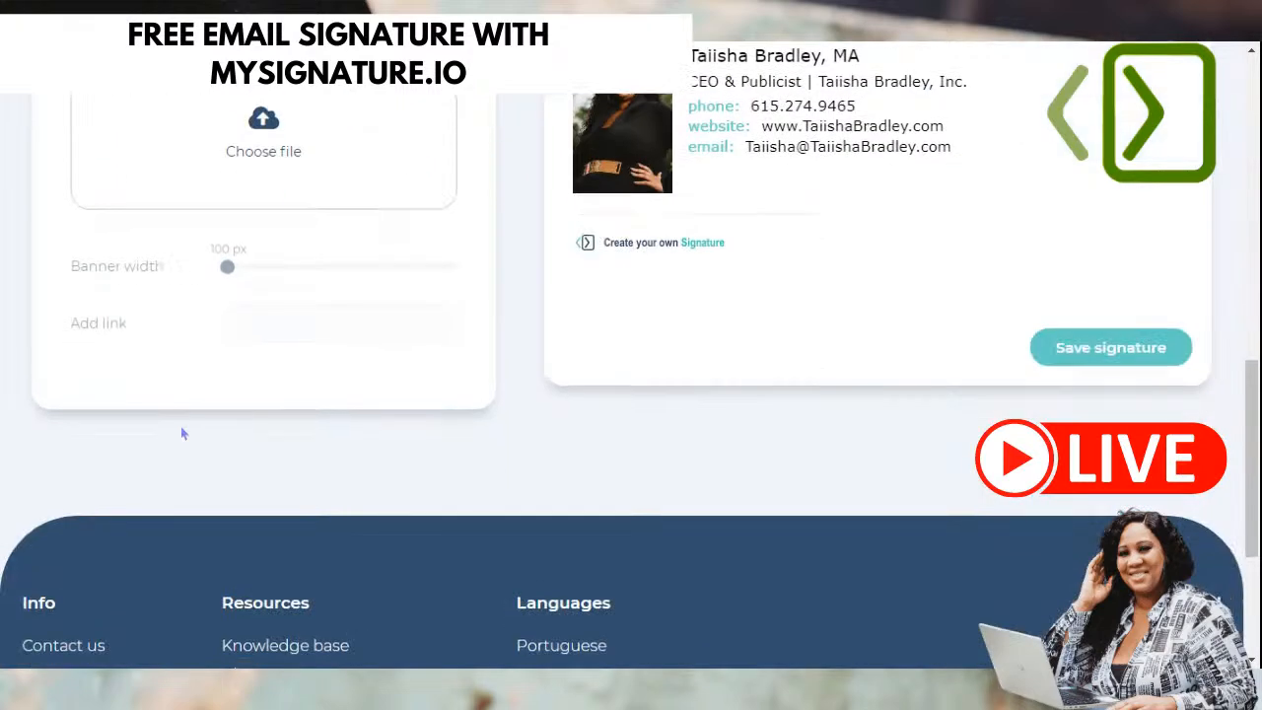
{"action": "scroll", "coordinate": [182, 437], "scroll_direction": "up", "scroll_amount": 6}
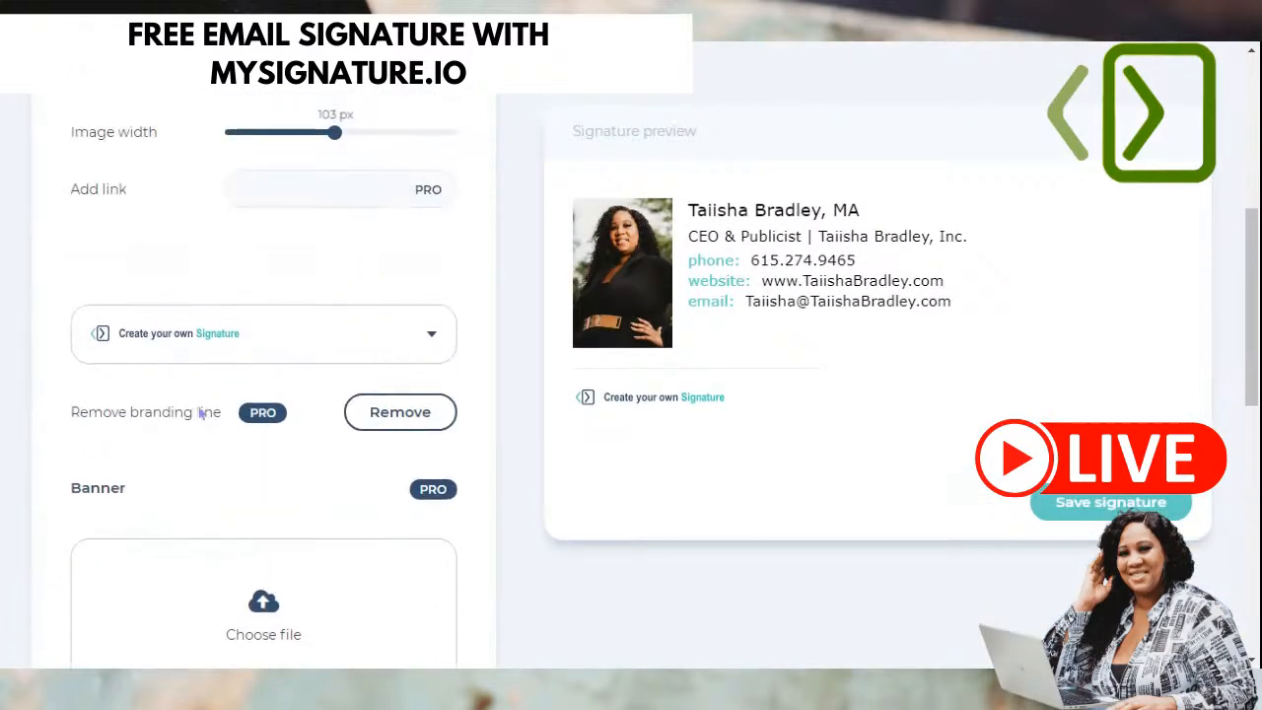
{"action": "scroll", "coordinate": [238, 386], "scroll_direction": "up", "scroll_amount": 4}
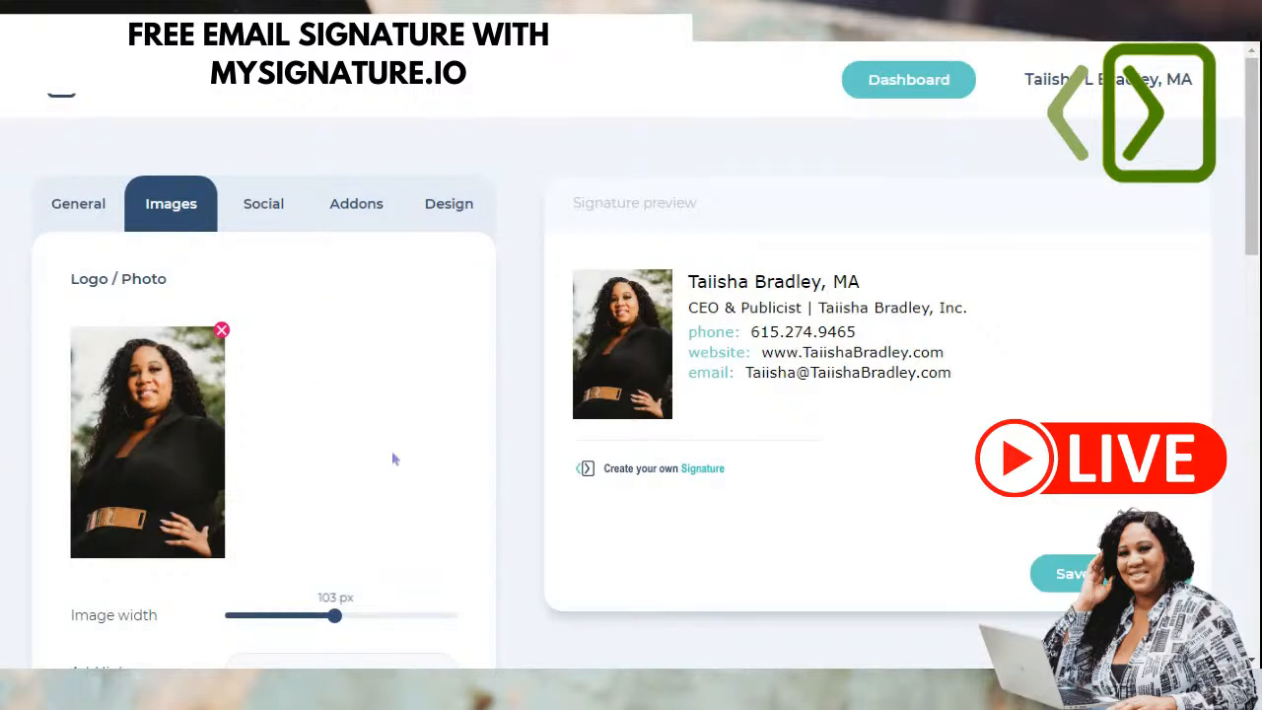
{"action": "scroll", "coordinate": [367, 444], "scroll_direction": "down", "scroll_amount": 2}
{"action": "scroll", "coordinate": [369, 444], "scroll_direction": "up", "scroll_amount": 2}
{"action": "left_click", "coordinate": [254, 213]}
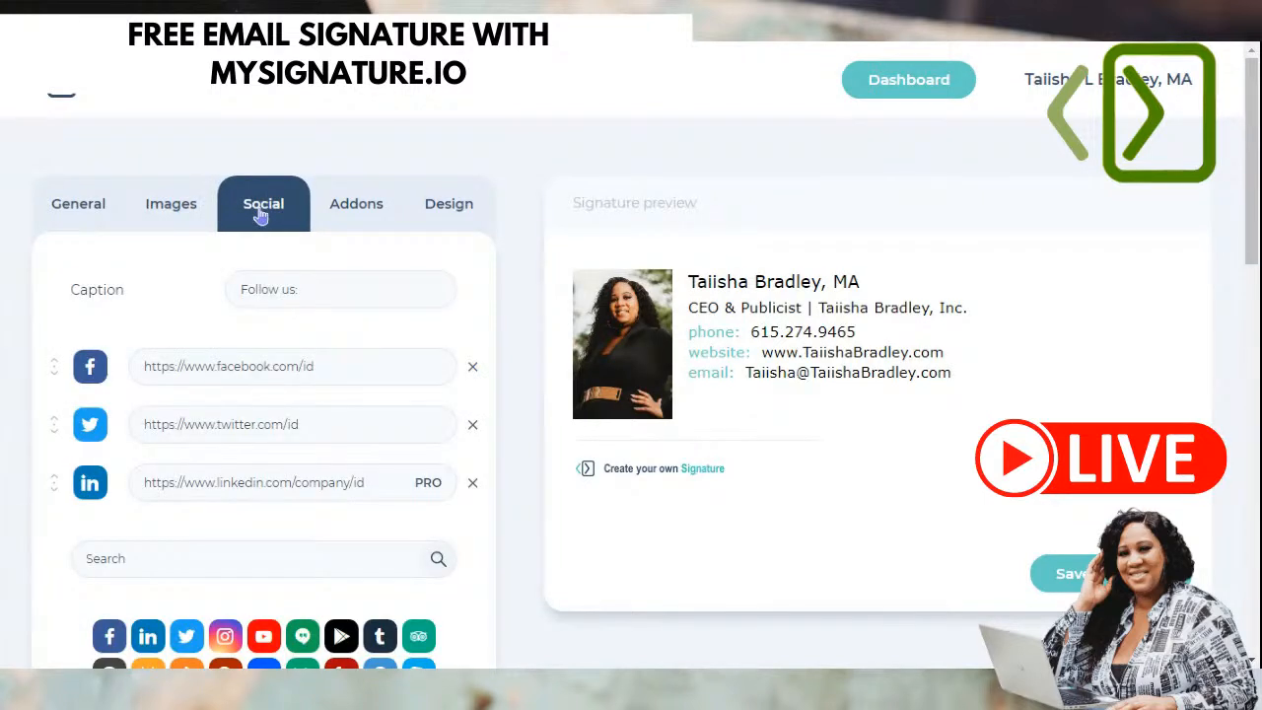
- Enter the Facebook and Twitter profile addresses in their social link fields
{"action": "left_click", "coordinate": [310, 286]}
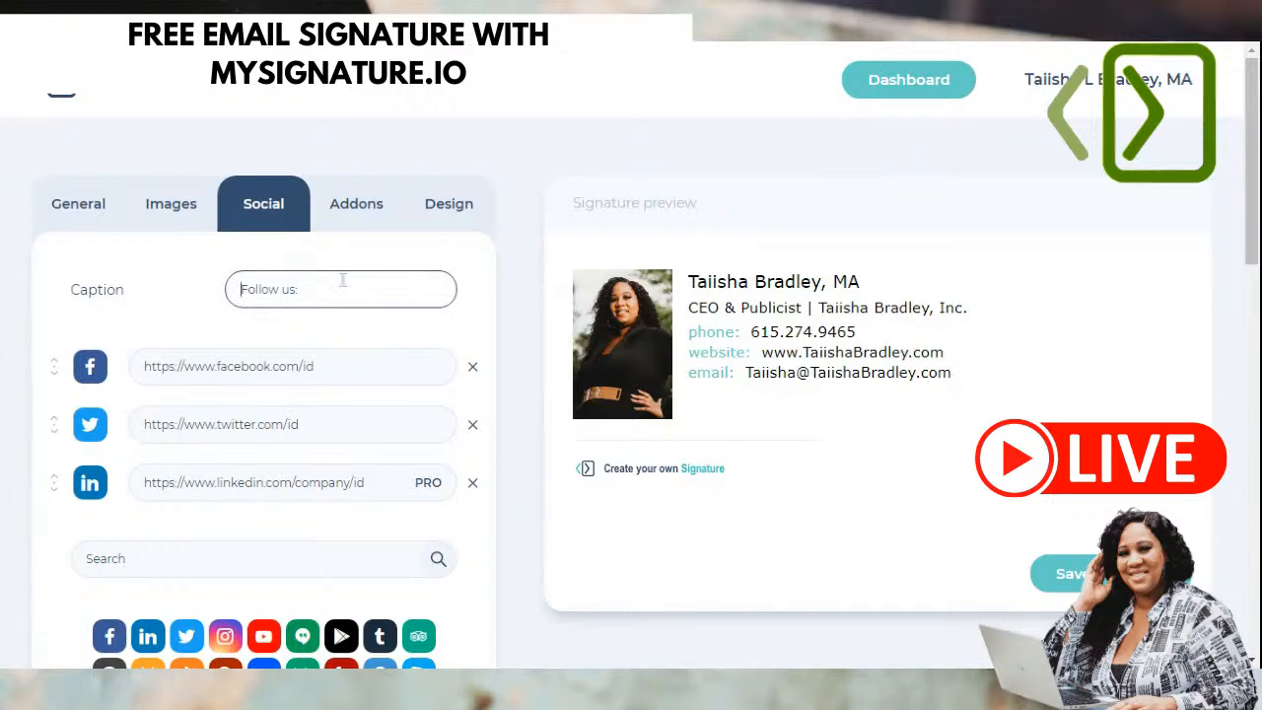
{"action": "scroll", "coordinate": [342, 280], "scroll_direction": "down", "scroll_amount": 1}
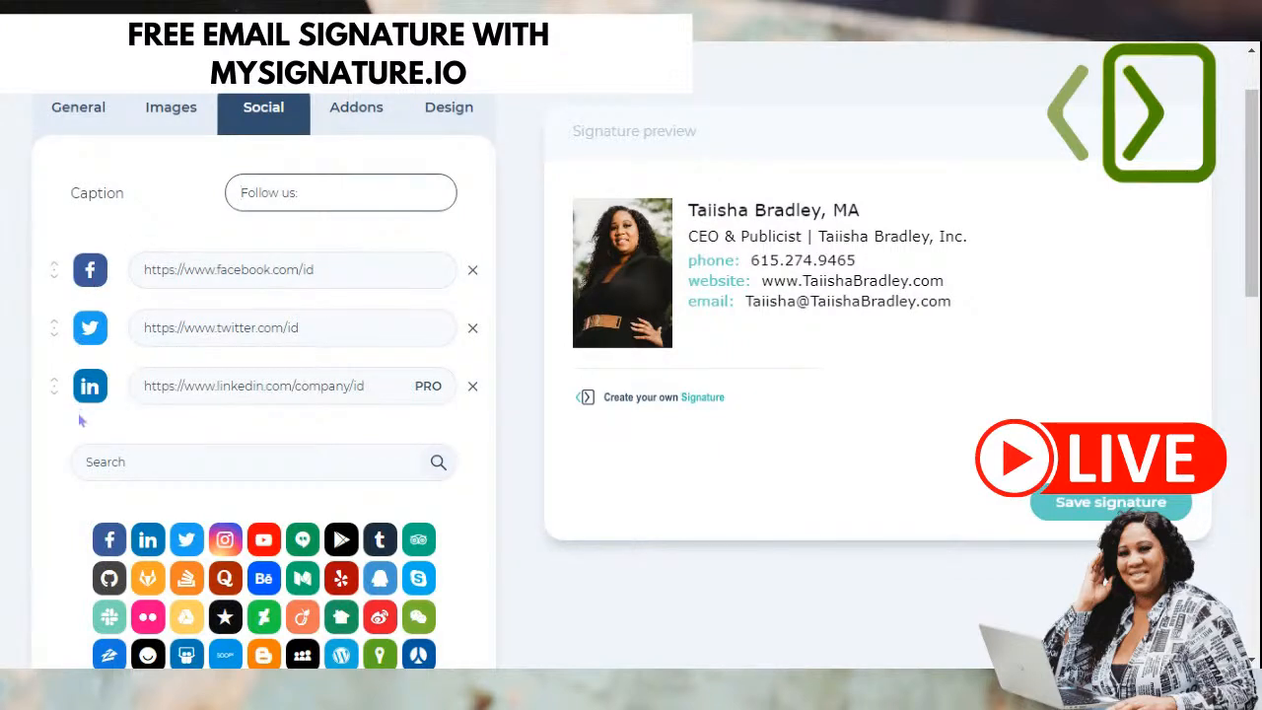
{"action": "left_click", "coordinate": [309, 266]}
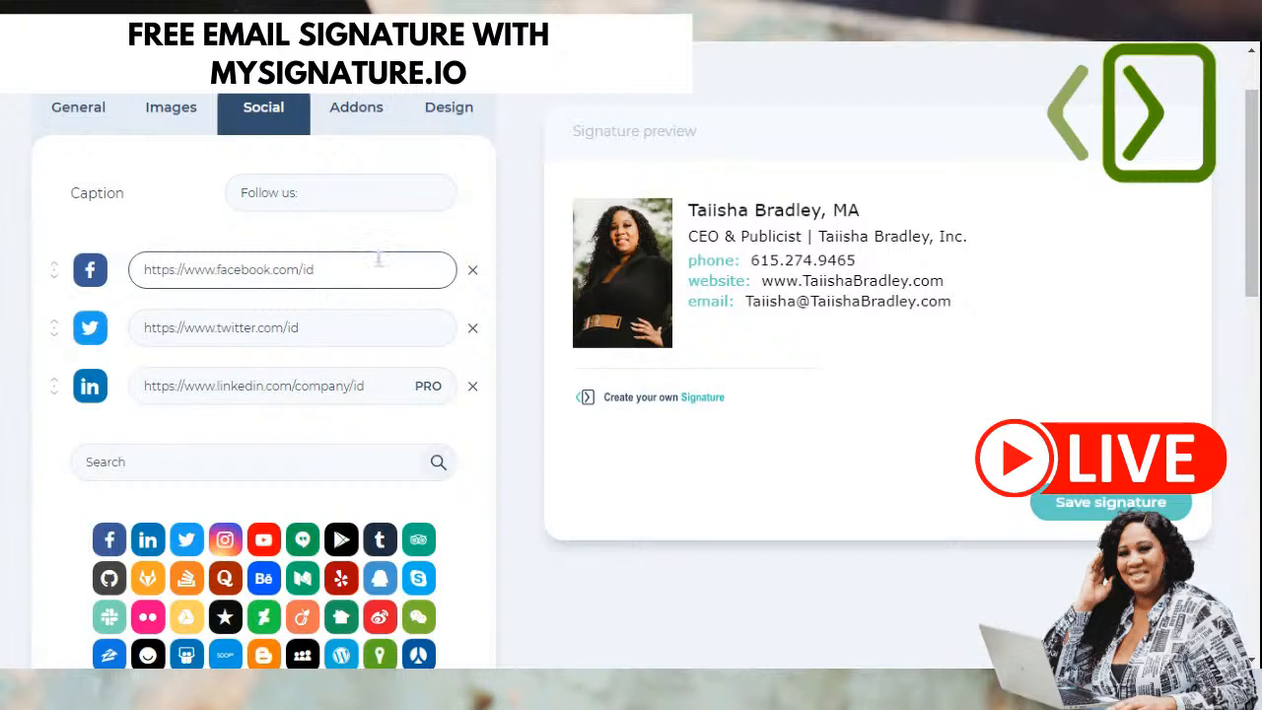
{"action": "type", "text": "facebook.com/"}
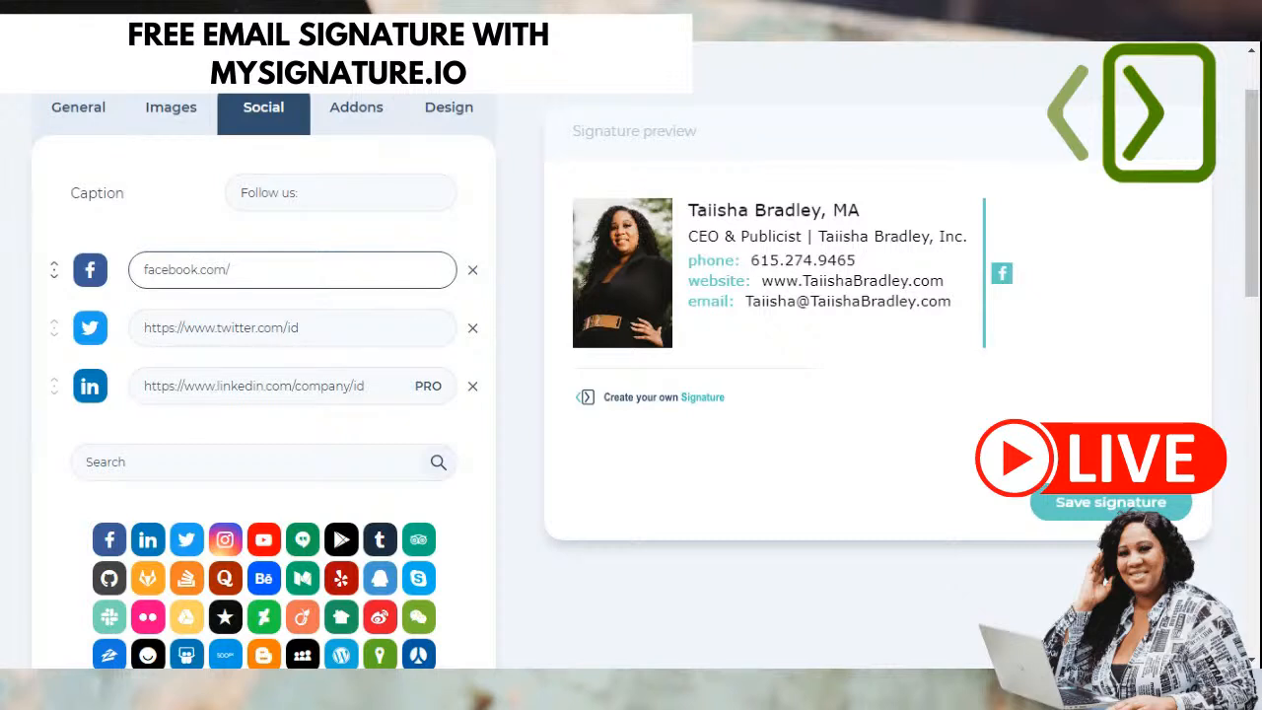
{"action": "type", "text": "taiishabradleyma"}
{"action": "key", "text": "Tab"}
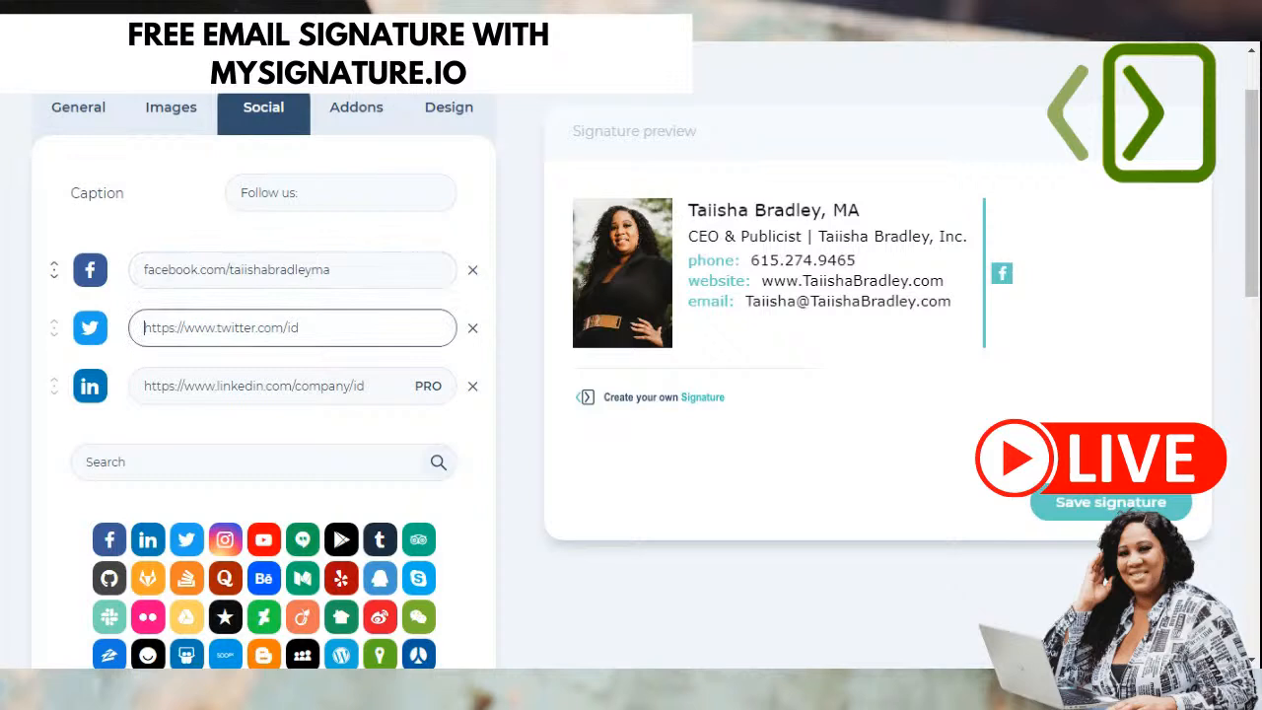
{"action": "left_click", "coordinate": [152, 268]}
{"action": "left_click", "coordinate": [190, 324]}
{"action": "left_click", "coordinate": [263, 273]}
{"action": "left_click", "coordinate": [261, 337]}
{"action": "type", "text": "twitter.com"}
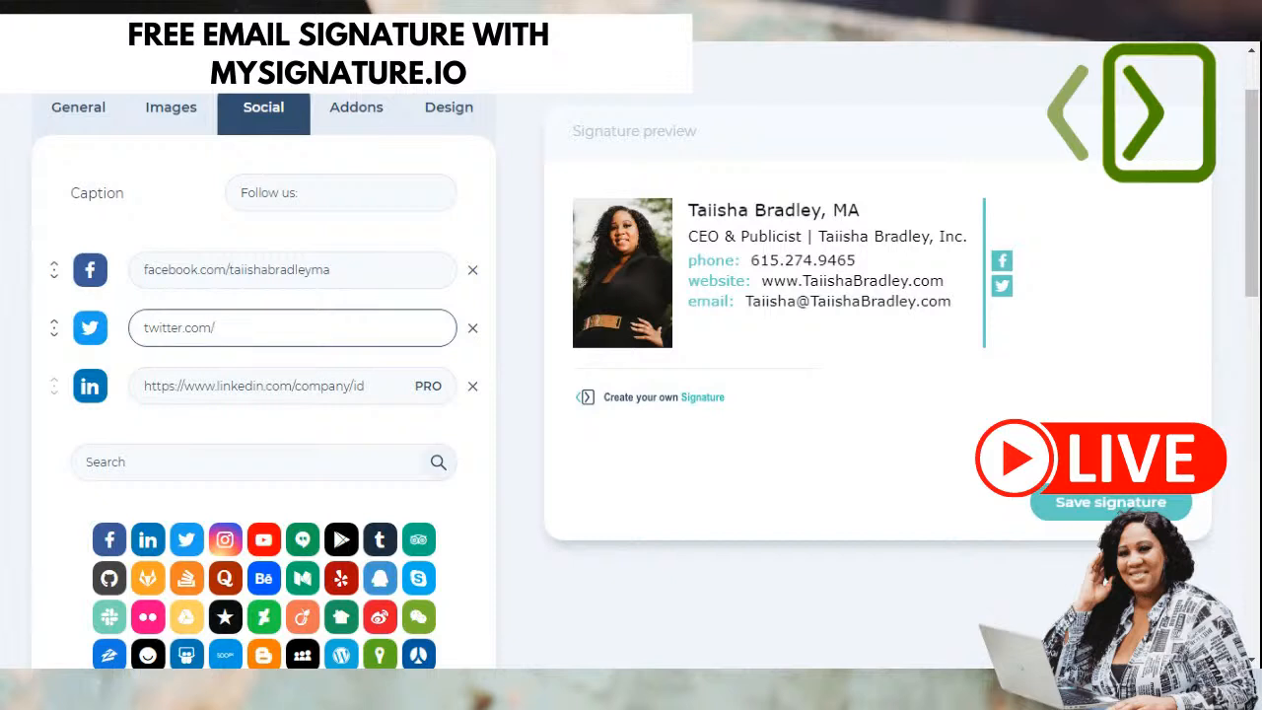
{"action": "type", "text": "/taiishabradley"}
- Type the LinkedIn profile address, correcting the mistyped letters
{"action": "left_click", "coordinate": [309, 395]}
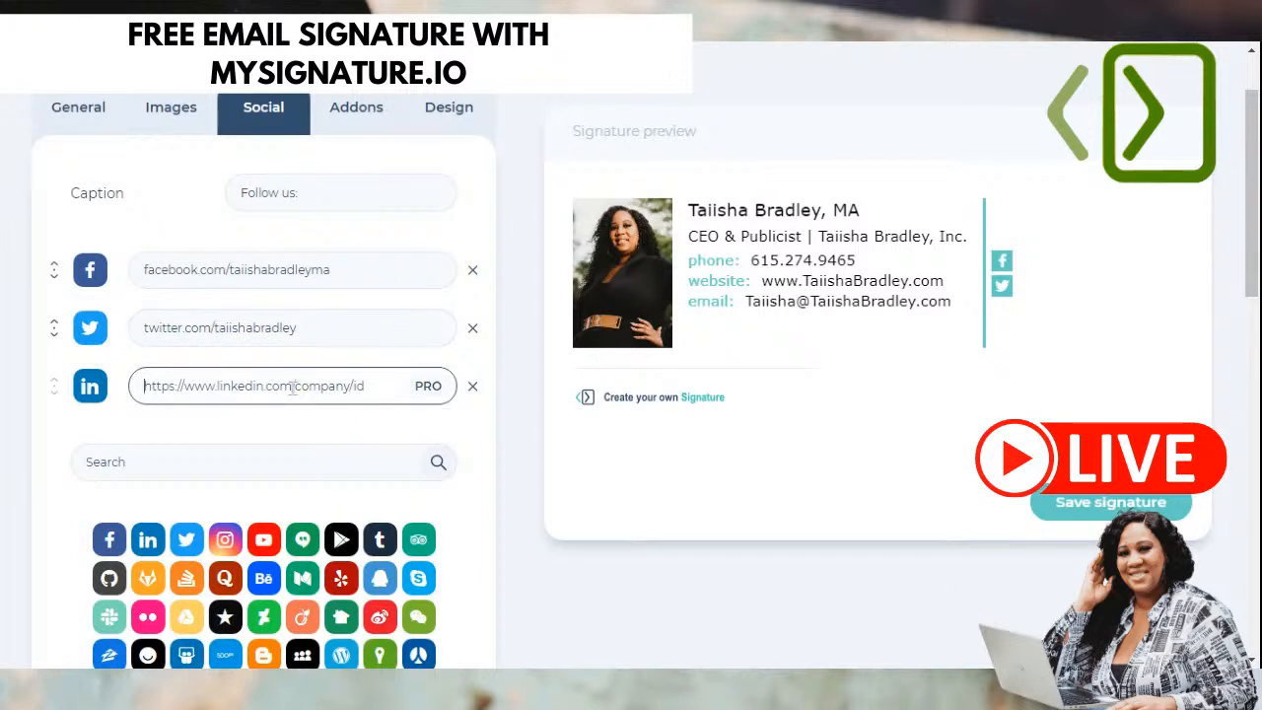
{"action": "type", "text": "l"}
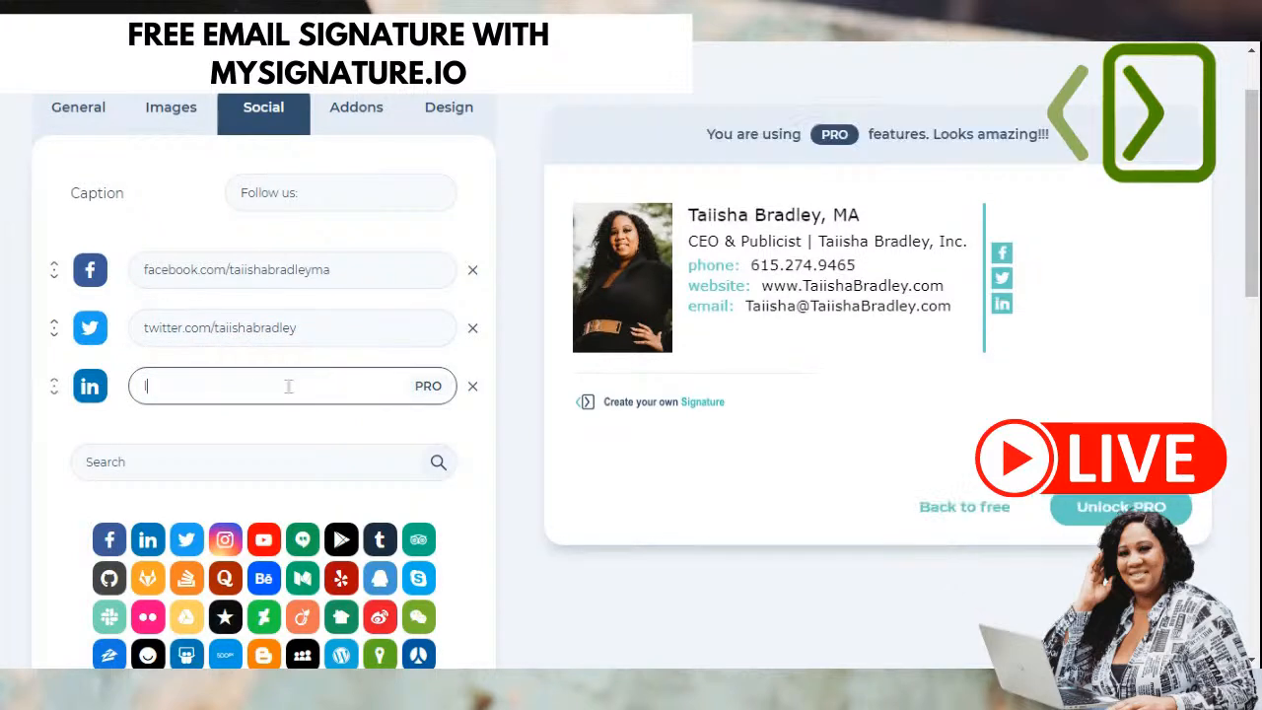
{"action": "type", "text": "inkedin.com/taiishabra"}
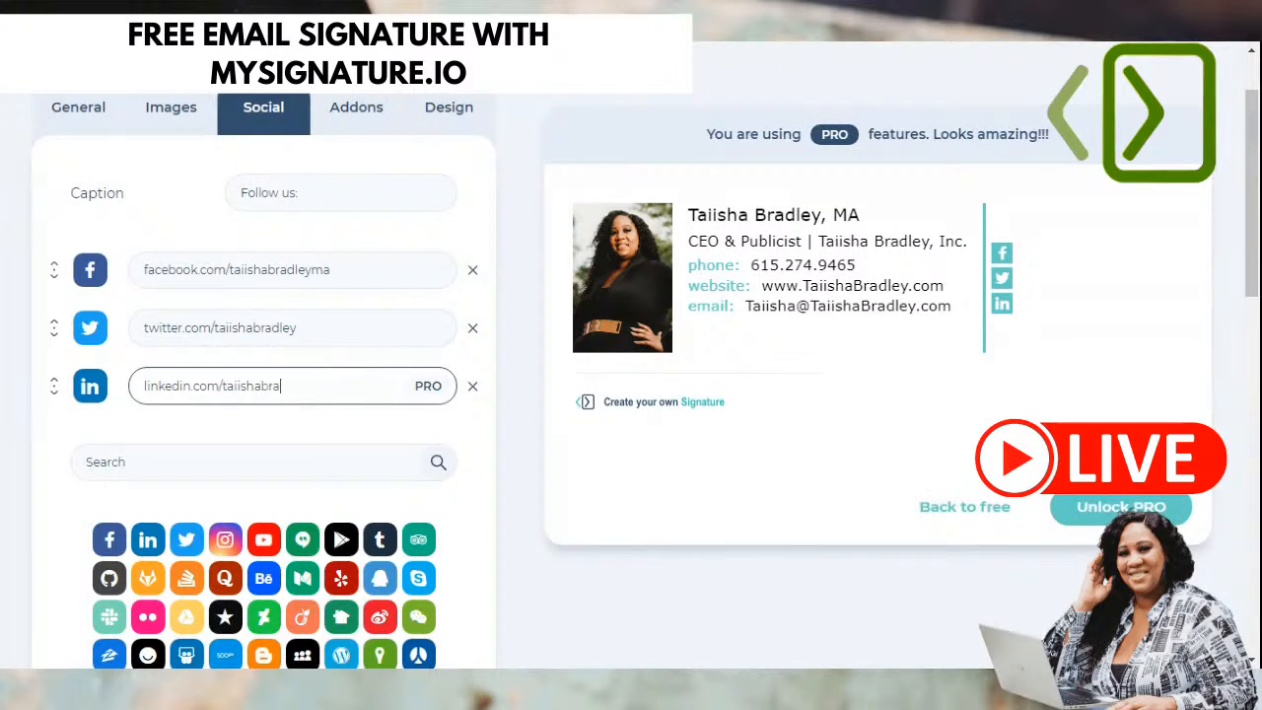
{"action": "type", "text": "y"}
{"action": "left_click", "coordinate": [267, 428]}
{"action": "left_click_drag", "start_coordinate": [415, 392], "coordinate": [431, 378]}
- Remove the LinkedIn row and add an Instagram link with its profile address
{"action": "left_click", "coordinate": [472, 386]}
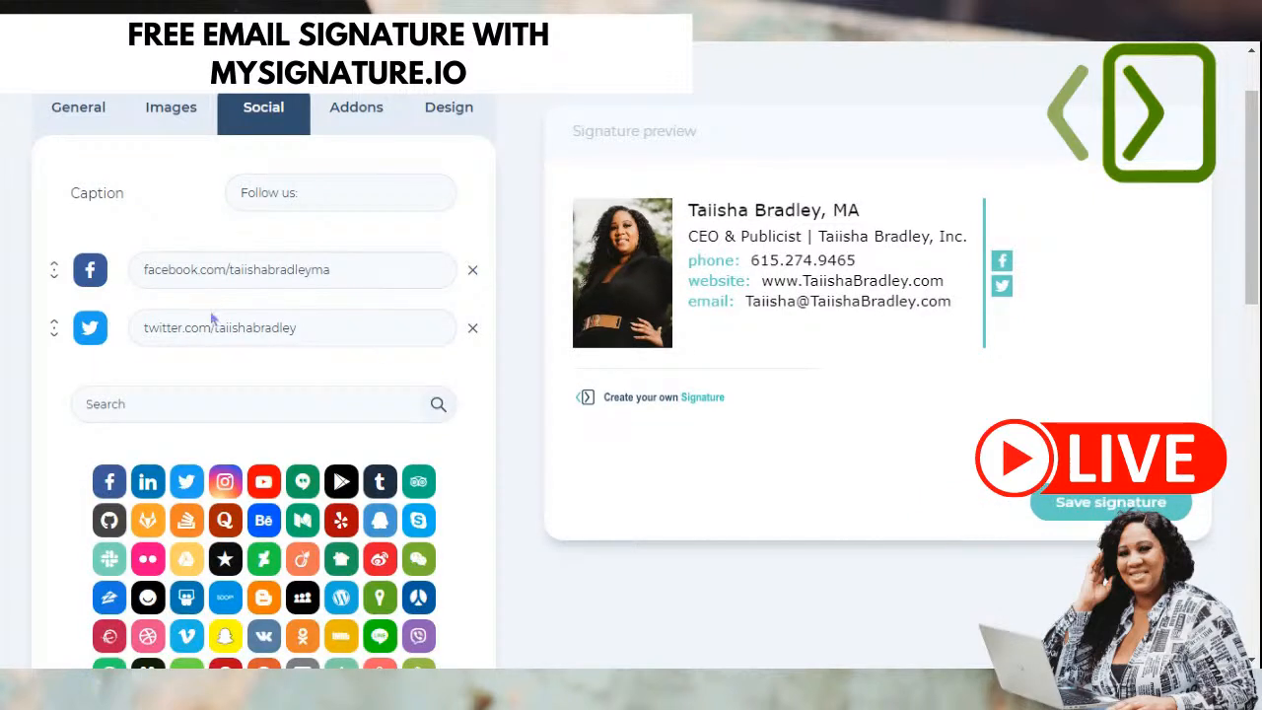
{"action": "left_click", "coordinate": [155, 403]}
{"action": "scroll", "coordinate": [155, 404], "scroll_direction": "down", "scroll_amount": 1}
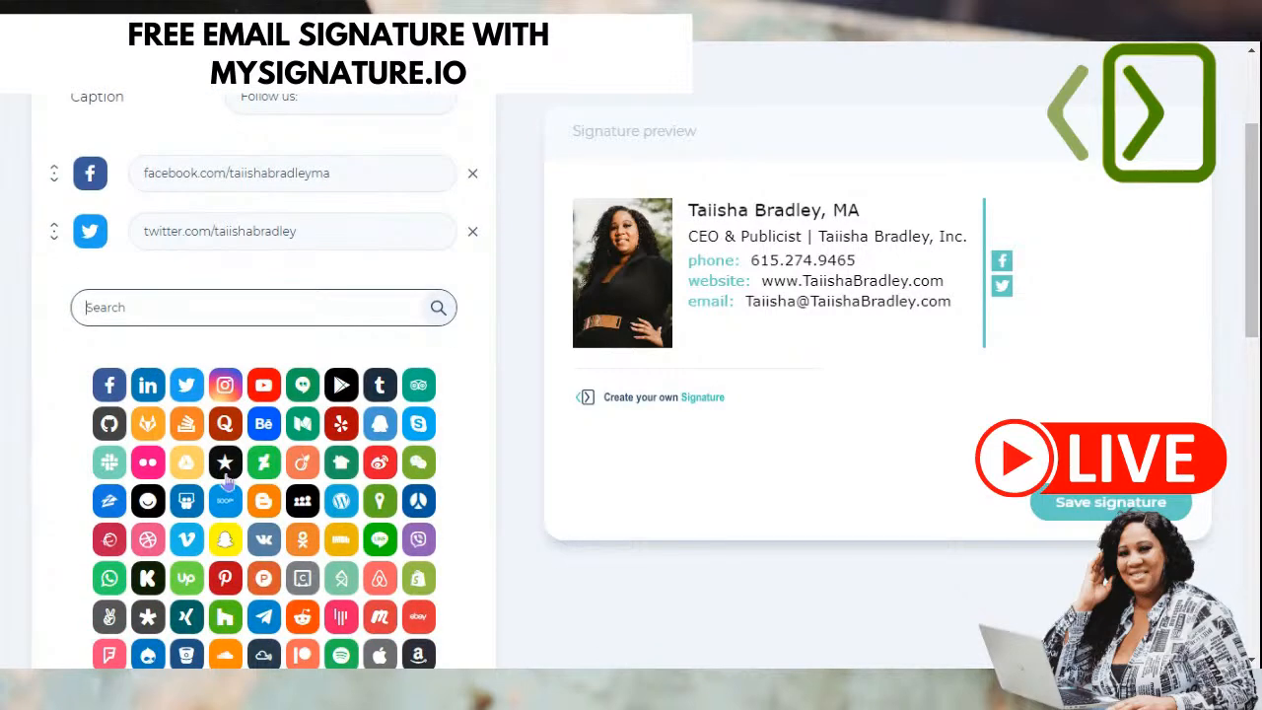
{"action": "left_click", "coordinate": [219, 388]}
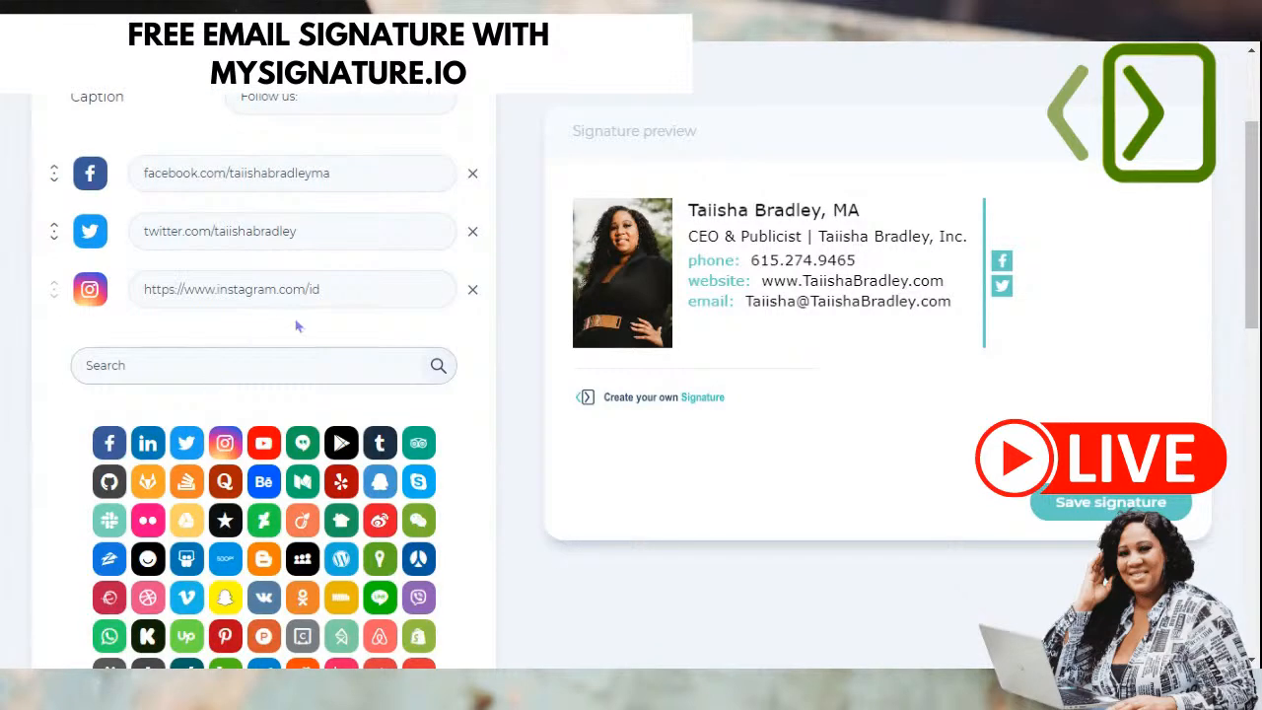
{"action": "left_click", "coordinate": [314, 292]}
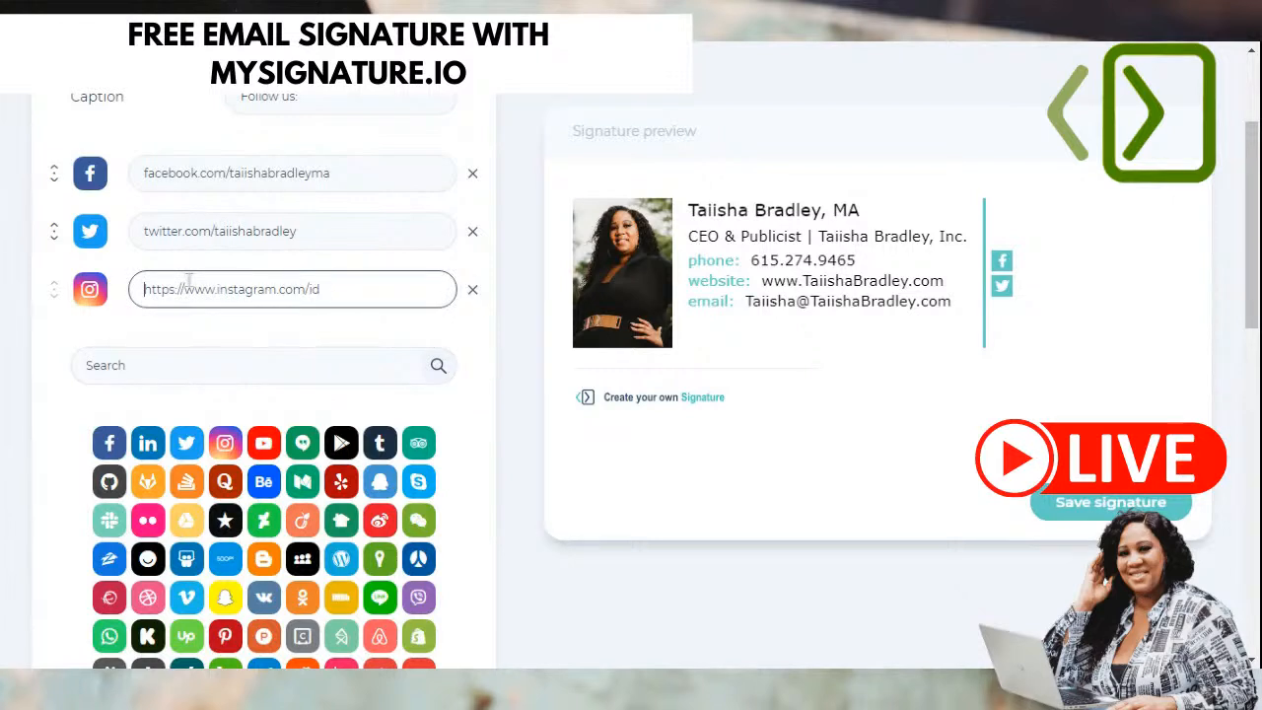
{"action": "type", "text": "instagr"}
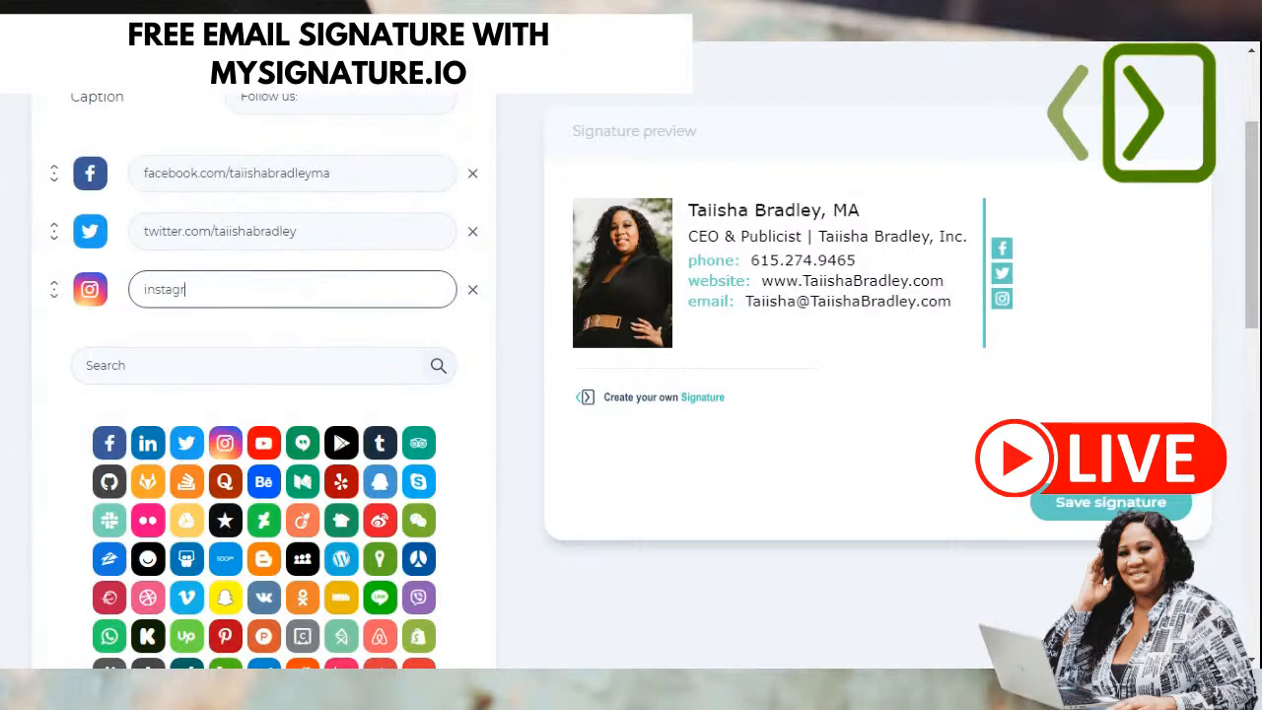
{"action": "type", "text": "am.com/taiishabradley"}
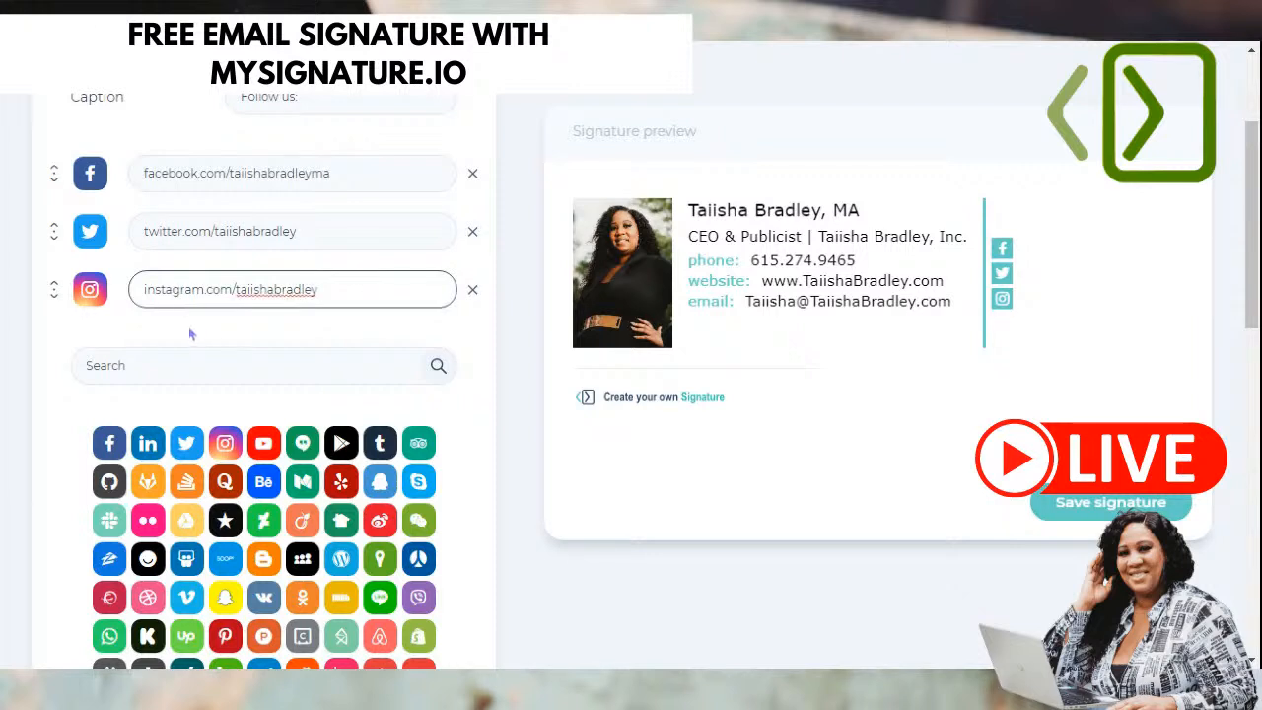
{"action": "left_click", "coordinate": [62, 367]}
- Add a YouTube link with its profile address
{"action": "left_click", "coordinate": [264, 444]}
{"action": "left_click", "coordinate": [321, 345]}
{"action": "type", "text": "y"}
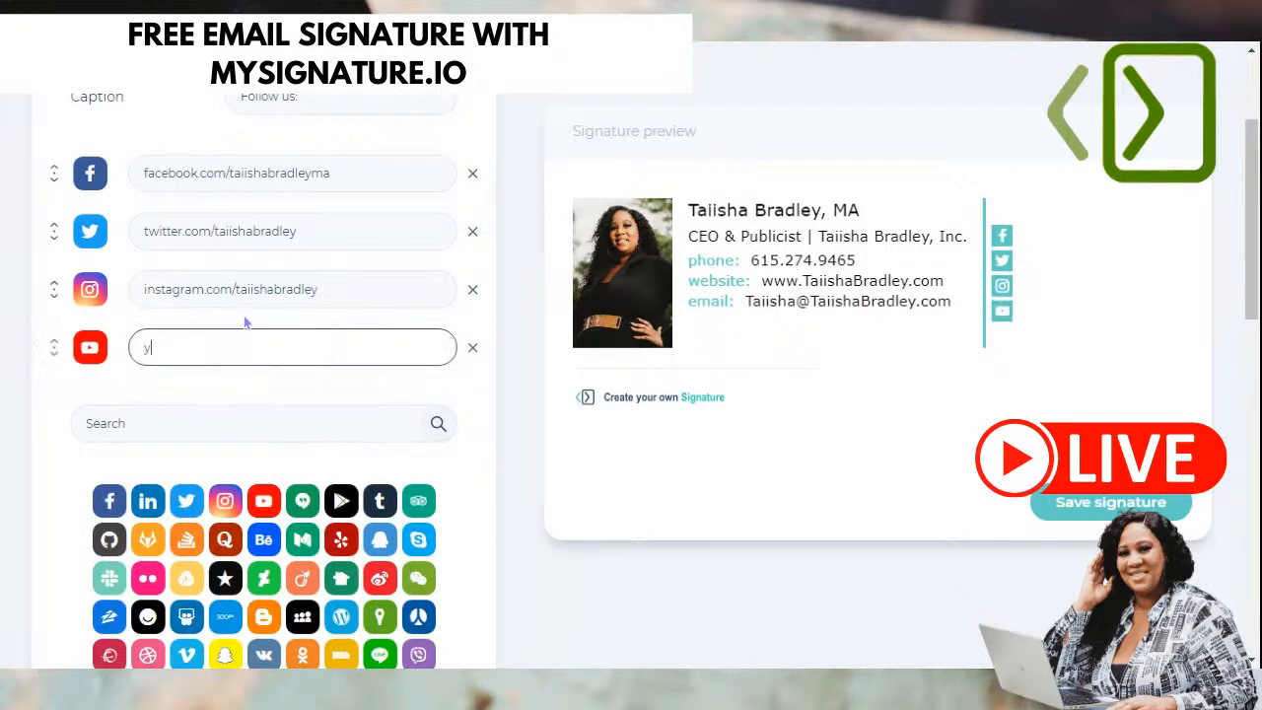
{"action": "type", "text": "outube.com/taiishabradley"}
{"action": "left_click", "coordinate": [45, 422]}
{"action": "scroll", "coordinate": [209, 253], "scroll_direction": "down", "scroll_amount": 3}
{"action": "scroll", "coordinate": [209, 253], "scroll_direction": "up", "scroll_amount": 3}
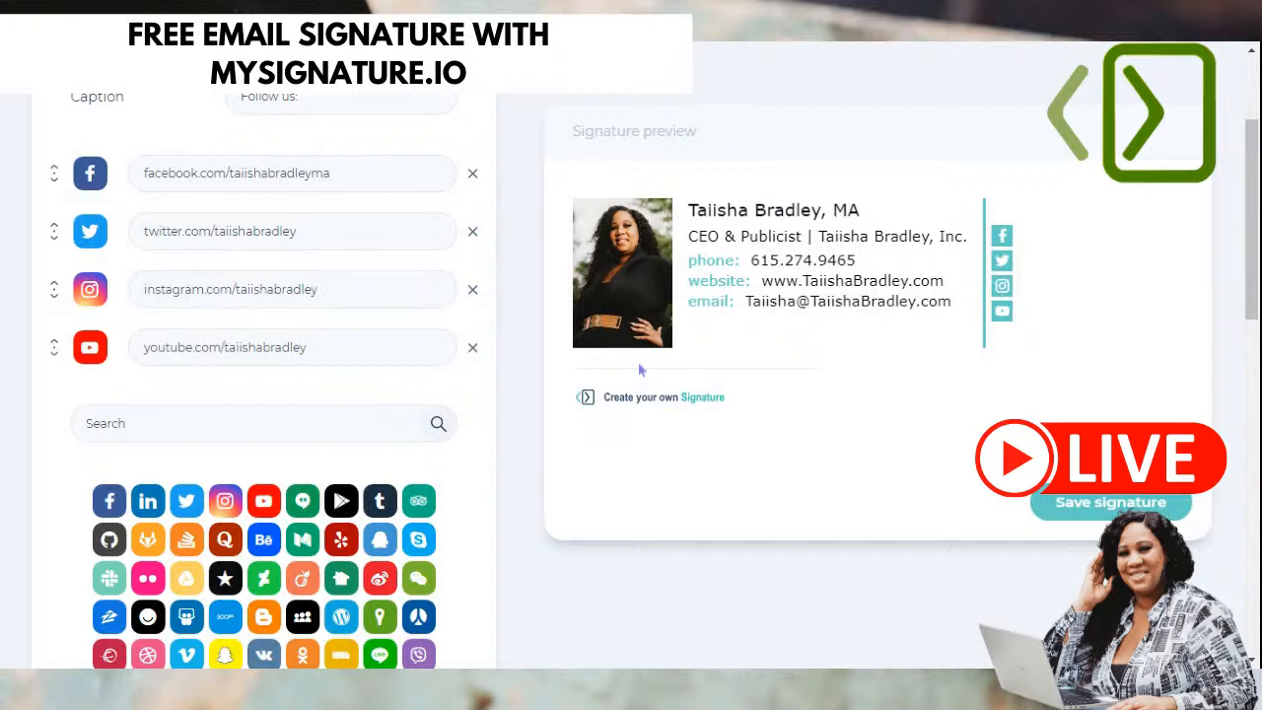
{"action": "left_click", "coordinate": [294, 178]}
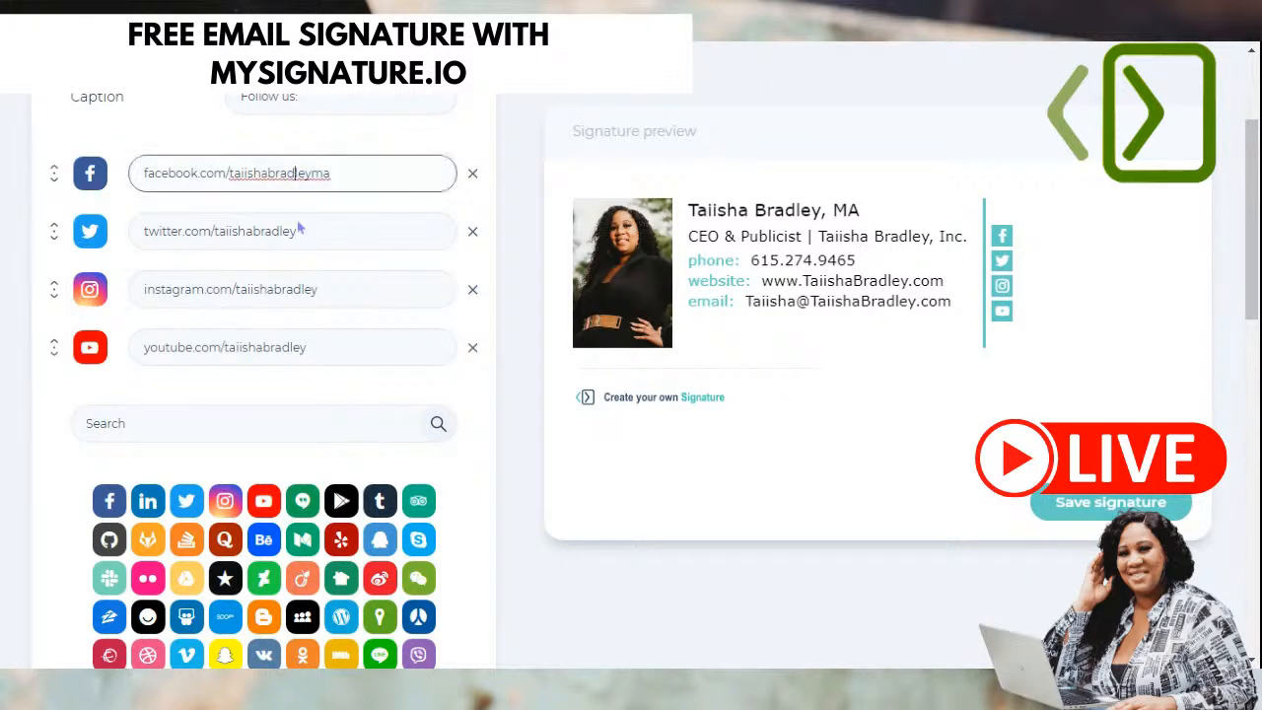
- Reorder the social links to YouTube, Facebook, Twitter, Instagram and check the preview
{"action": "left_click", "coordinate": [296, 232]}
{"action": "left_click", "coordinate": [294, 289]}
{"action": "left_click", "coordinate": [305, 345]}
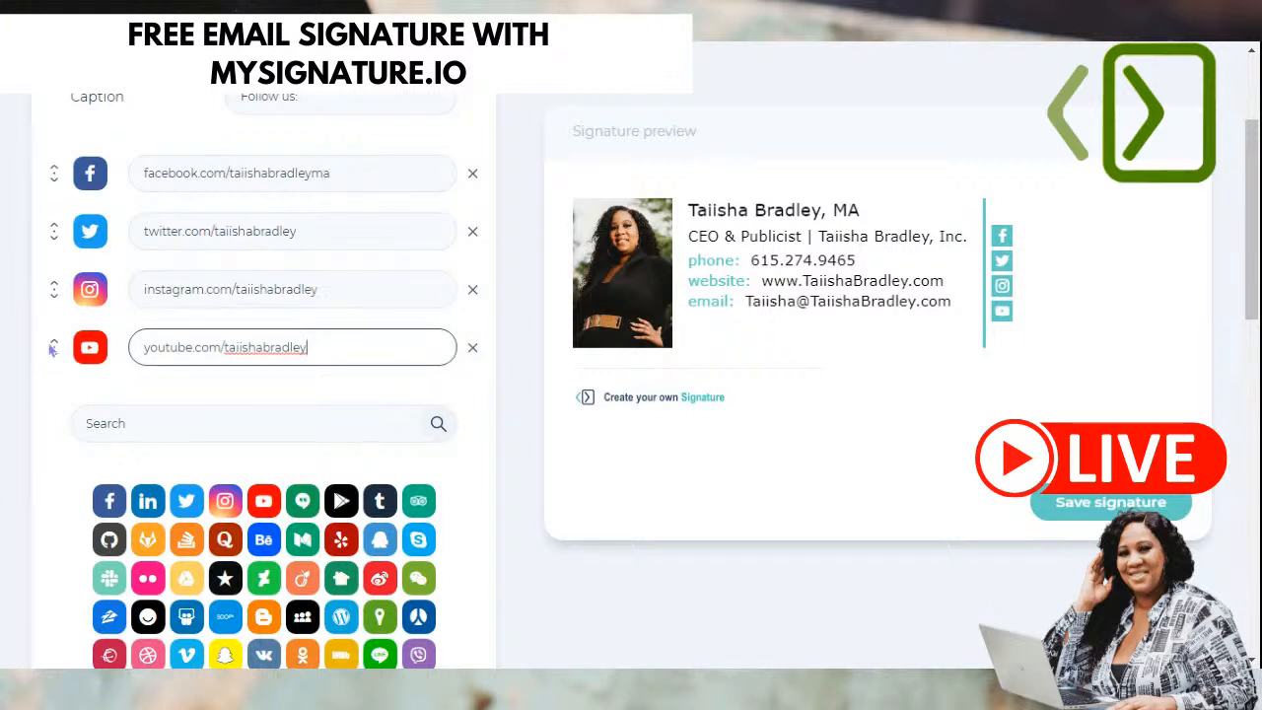
{"action": "left_click_drag", "start_coordinate": [52, 348], "coordinate": [54, 331]}
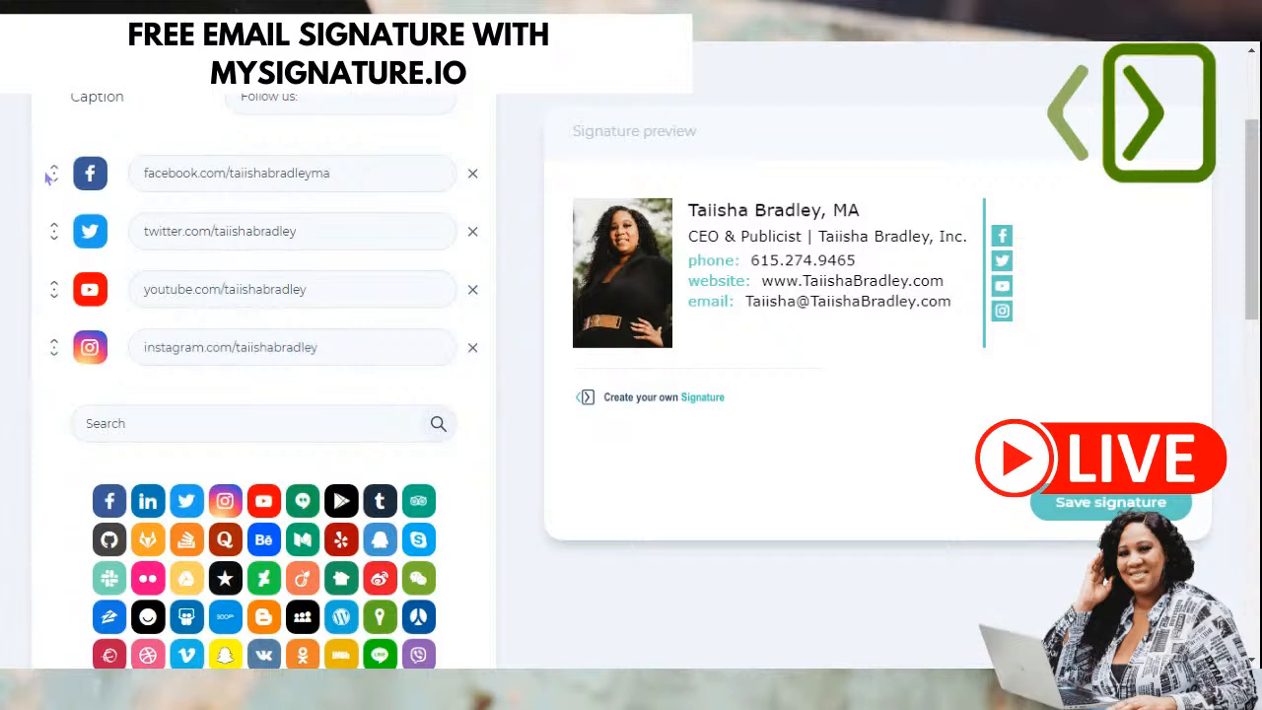
{"action": "left_click_drag", "start_coordinate": [49, 288], "coordinate": [51, 280]}
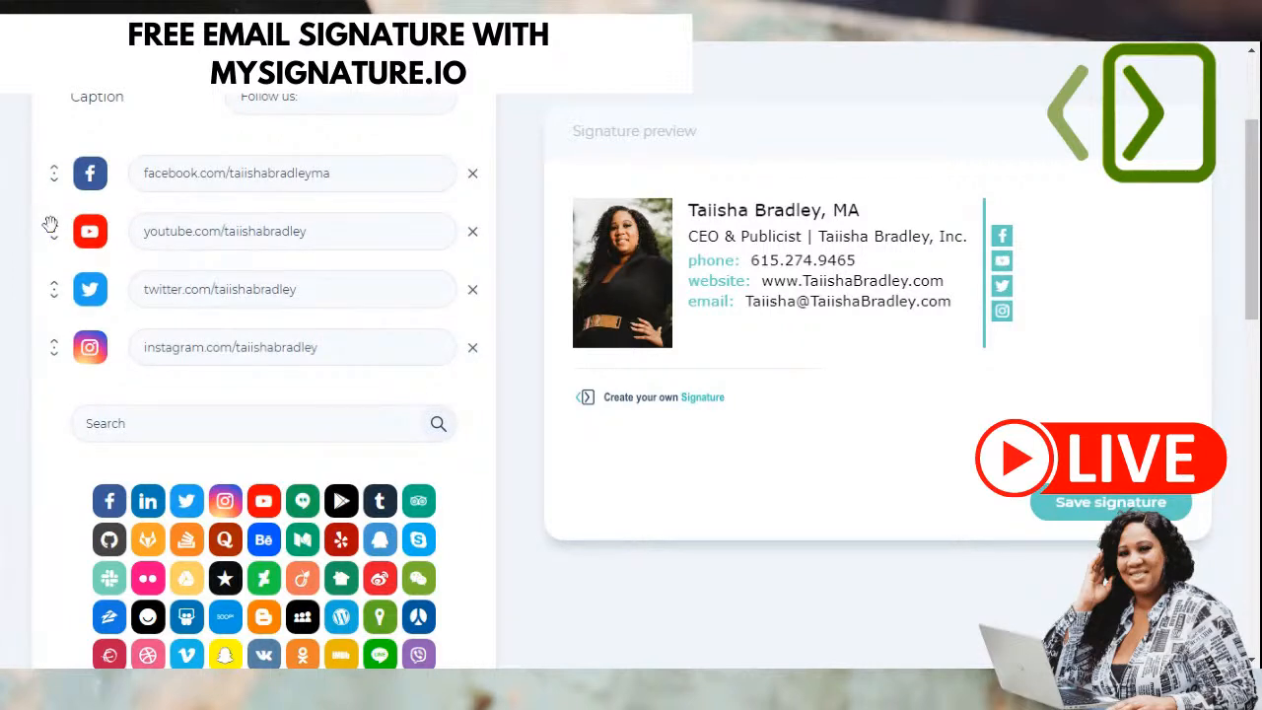
{"action": "left_click_drag", "start_coordinate": [51, 223], "coordinate": [55, 170]}
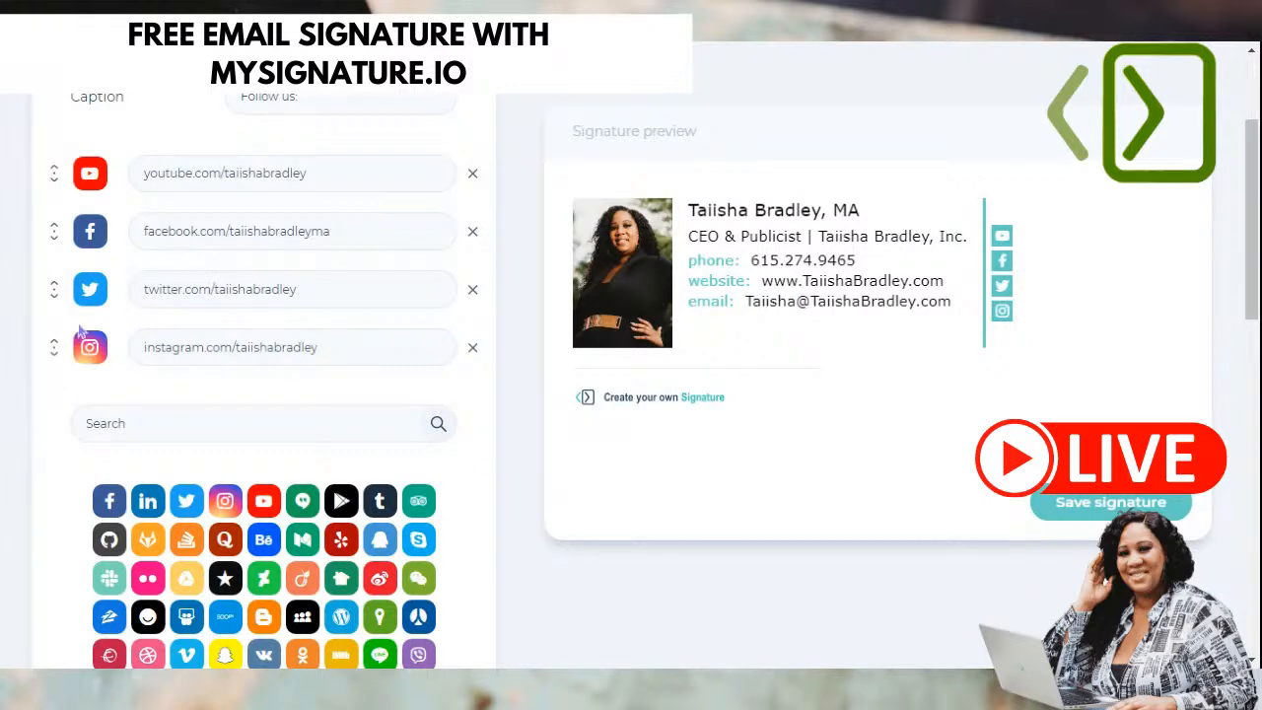
{"action": "scroll", "coordinate": [43, 451], "scroll_direction": "down", "scroll_amount": 3}
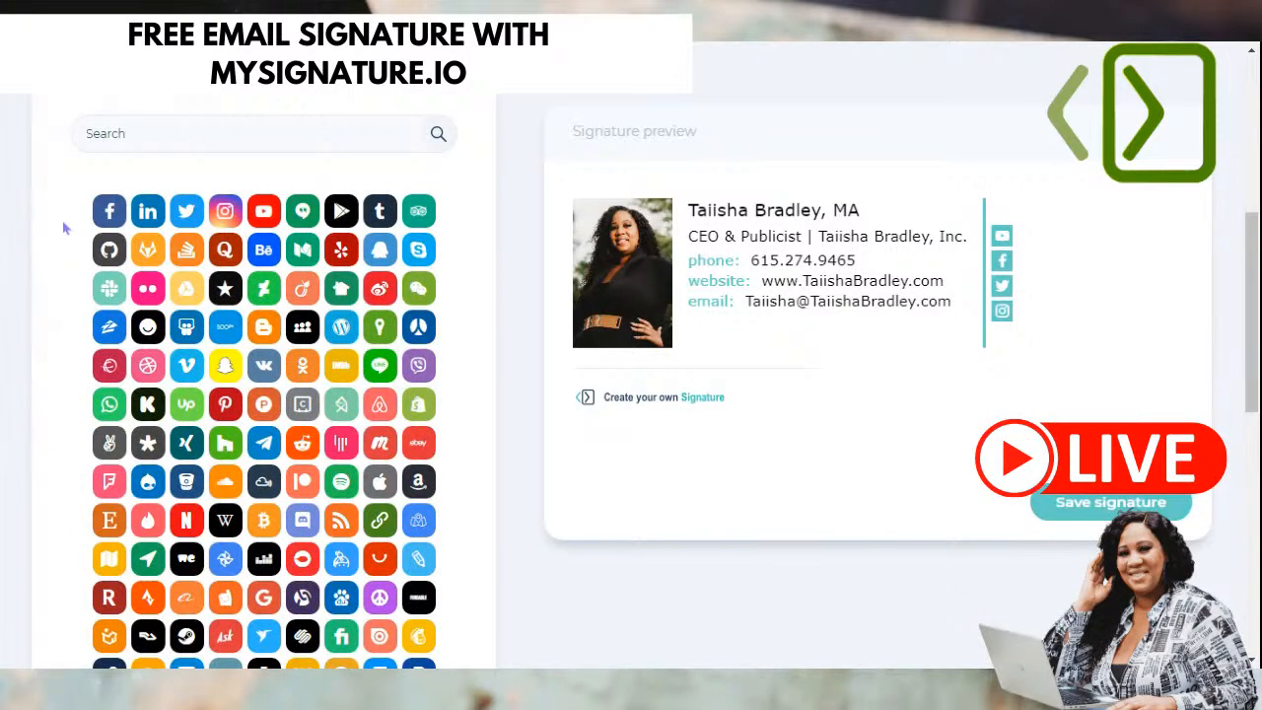
{"action": "scroll", "coordinate": [286, 508], "scroll_direction": "down", "scroll_amount": 1}
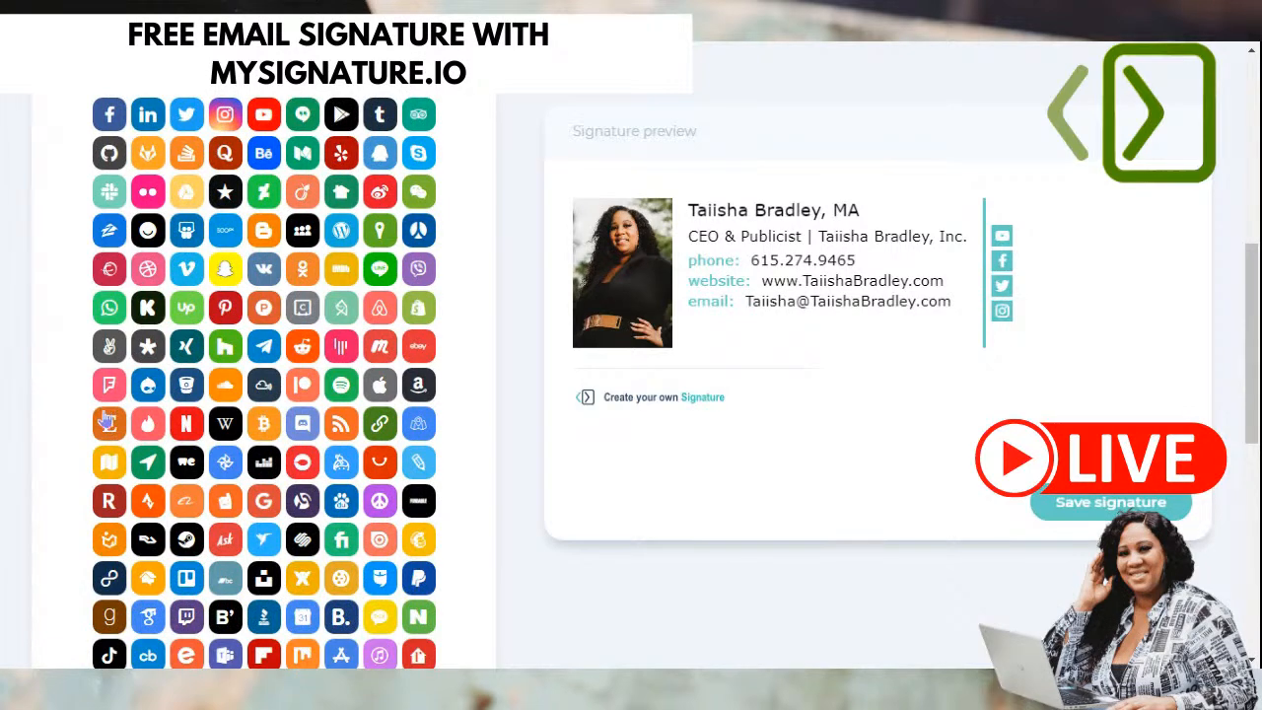
{"action": "scroll", "coordinate": [368, 518], "scroll_direction": "down", "scroll_amount": 1}
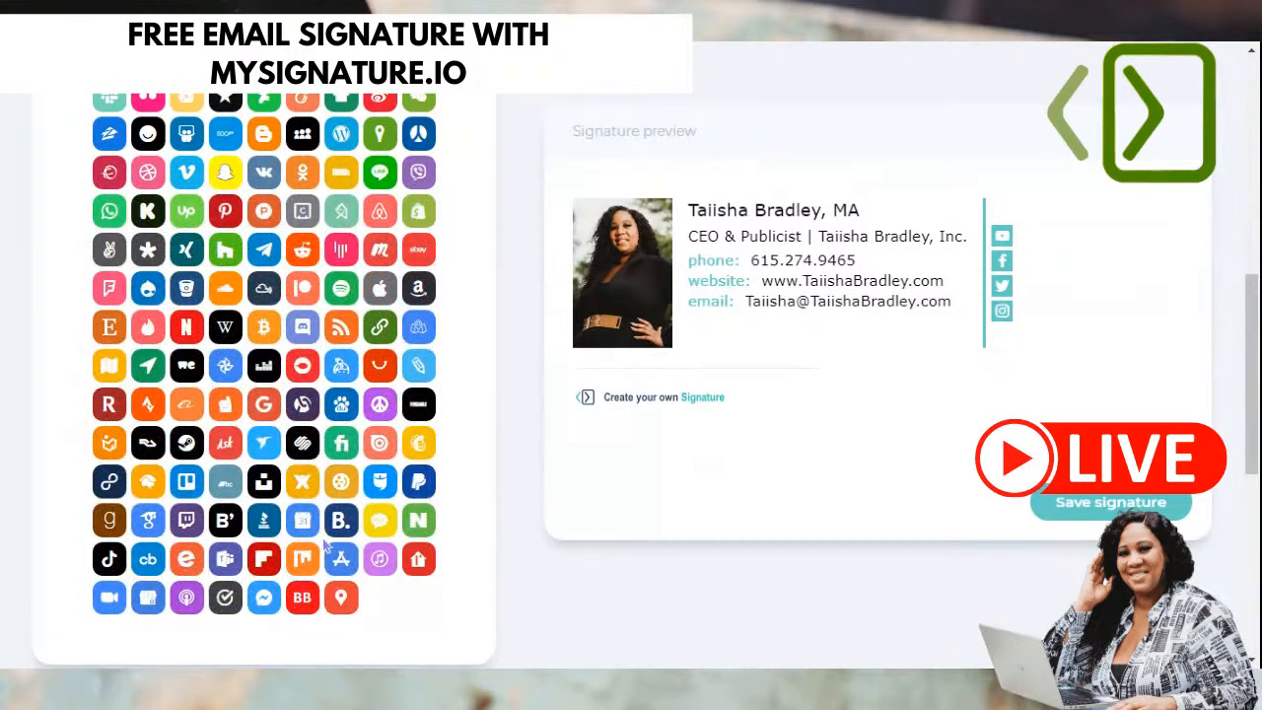
{"action": "scroll", "coordinate": [262, 483], "scroll_direction": "up", "scroll_amount": 2}
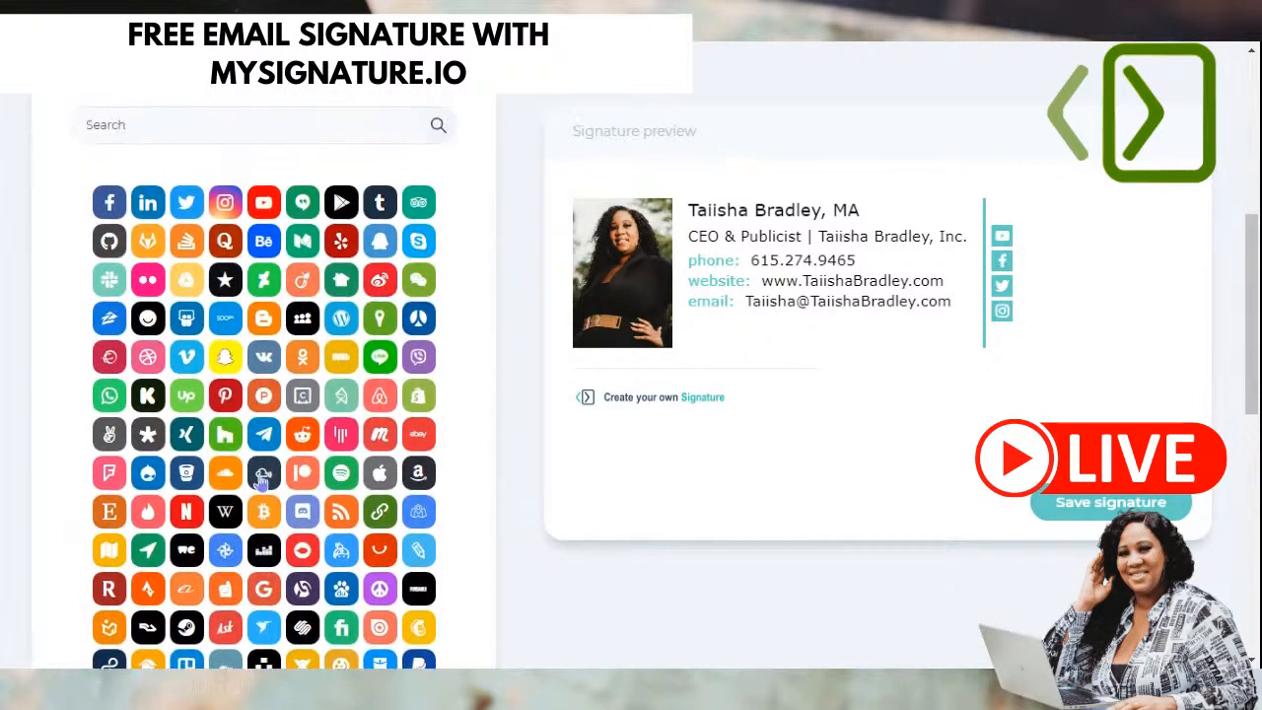
{"action": "scroll", "coordinate": [262, 478], "scroll_direction": "up", "scroll_amount": 1}
{"action": "scroll", "coordinate": [296, 466], "scroll_direction": "down", "scroll_amount": 3}
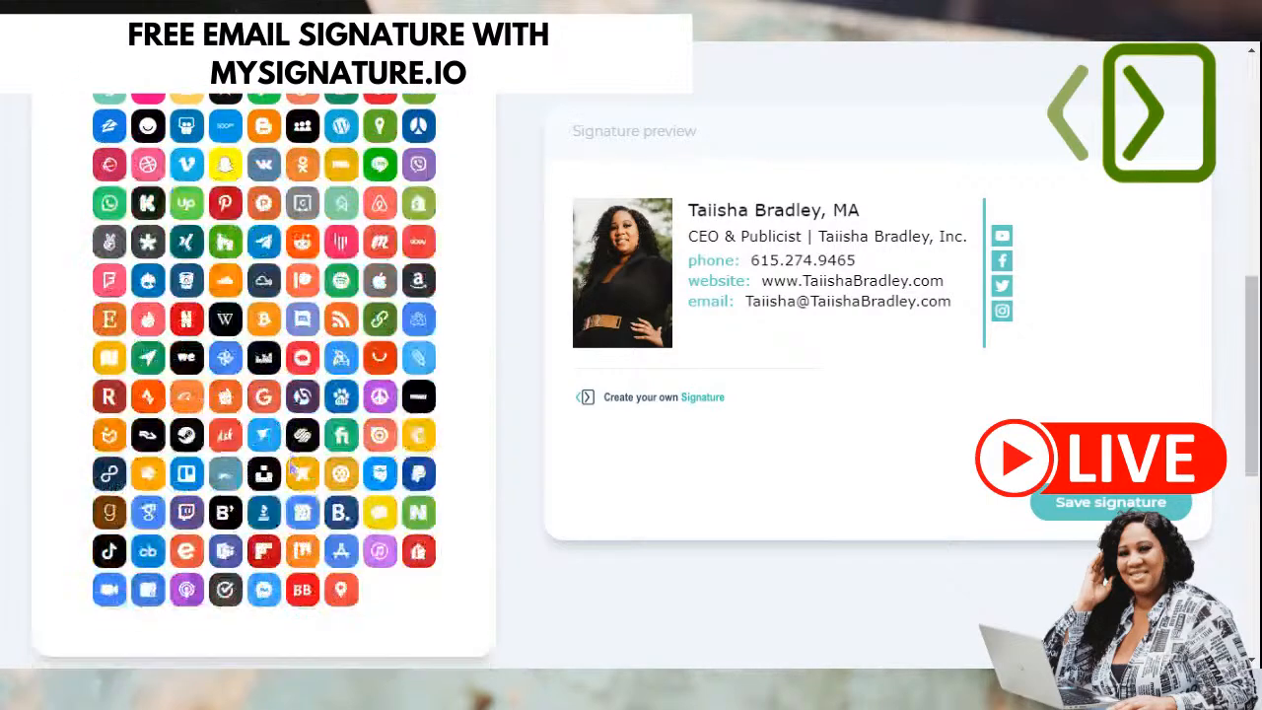
{"action": "scroll", "coordinate": [347, 507], "scroll_direction": "up", "scroll_amount": 4}
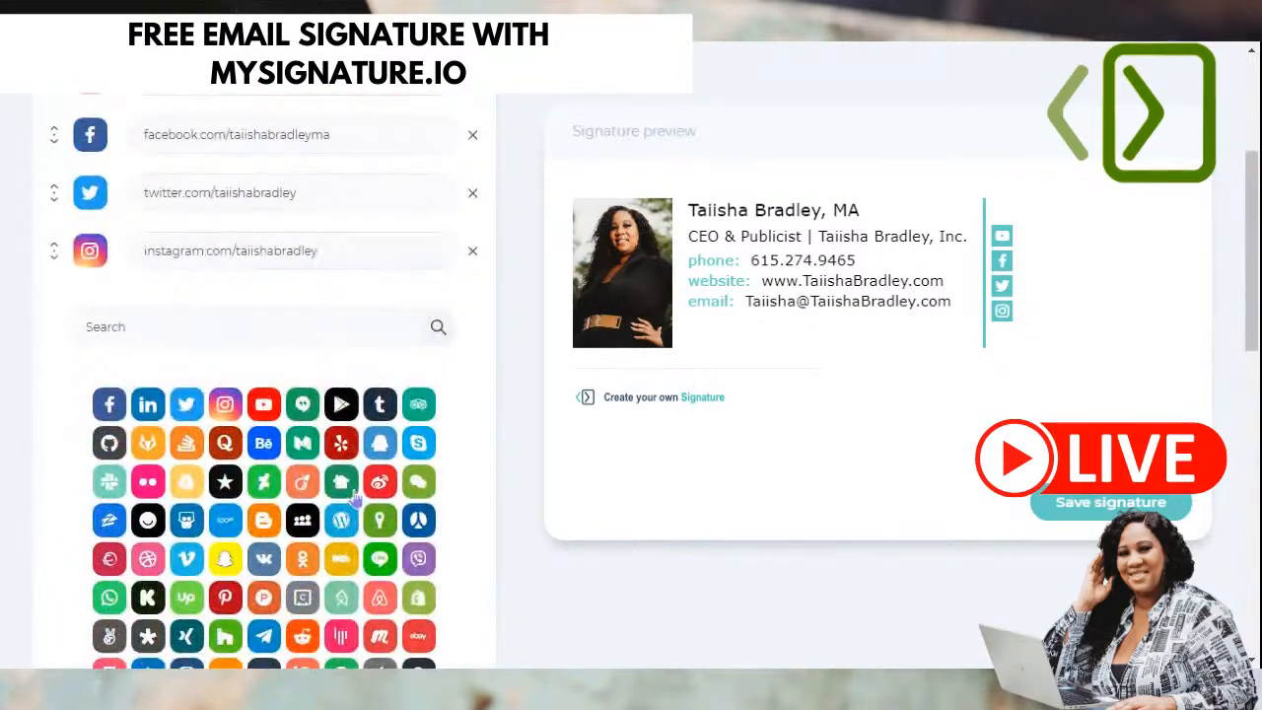
{"action": "scroll", "coordinate": [353, 498], "scroll_direction": "up", "scroll_amount": 2}
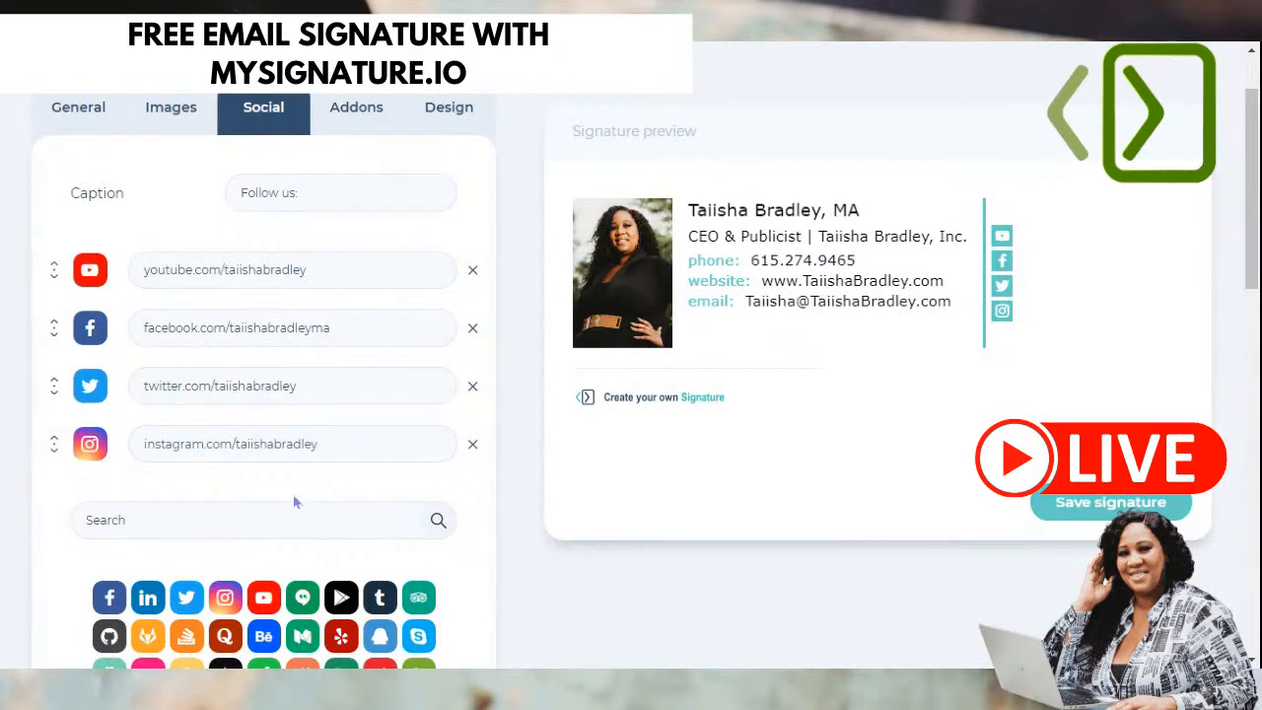
{"action": "scroll", "coordinate": [291, 532], "scroll_direction": "down", "scroll_amount": 1}
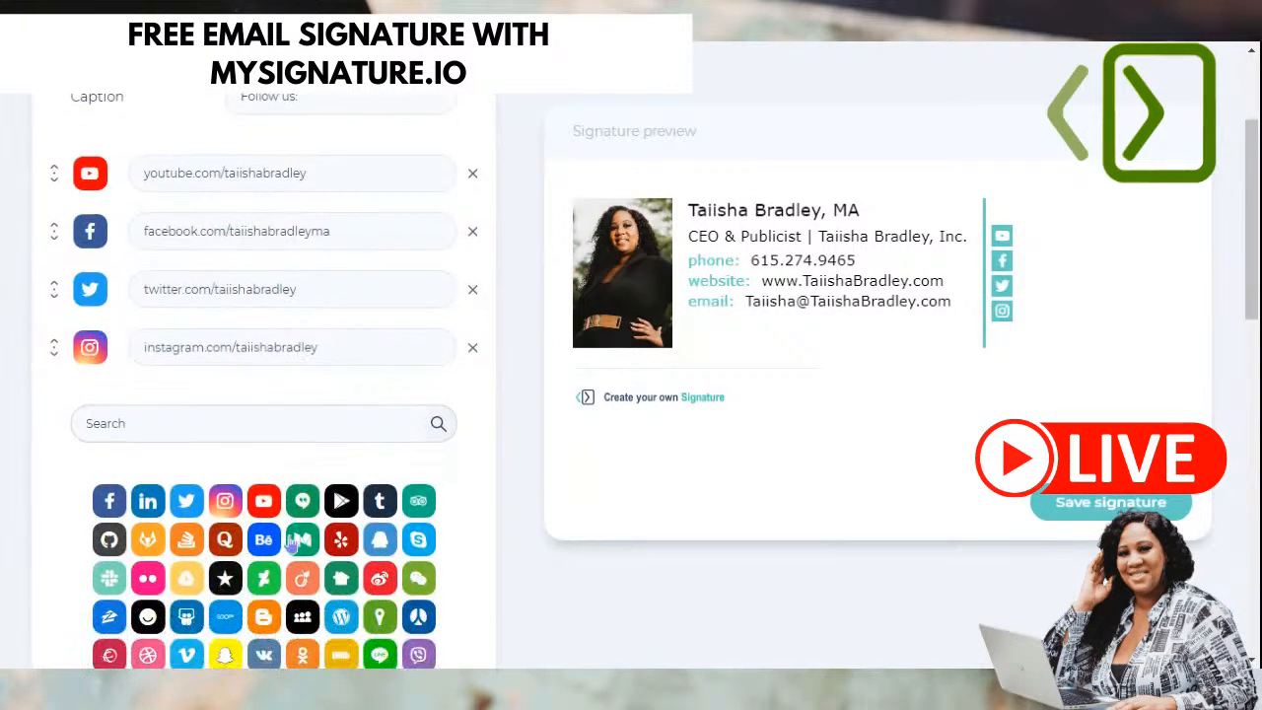
{"action": "scroll", "coordinate": [299, 348], "scroll_direction": "up", "scroll_amount": 2}
- Add the Sign off addon from the list of optional addons
{"action": "left_click", "coordinate": [350, 207]}
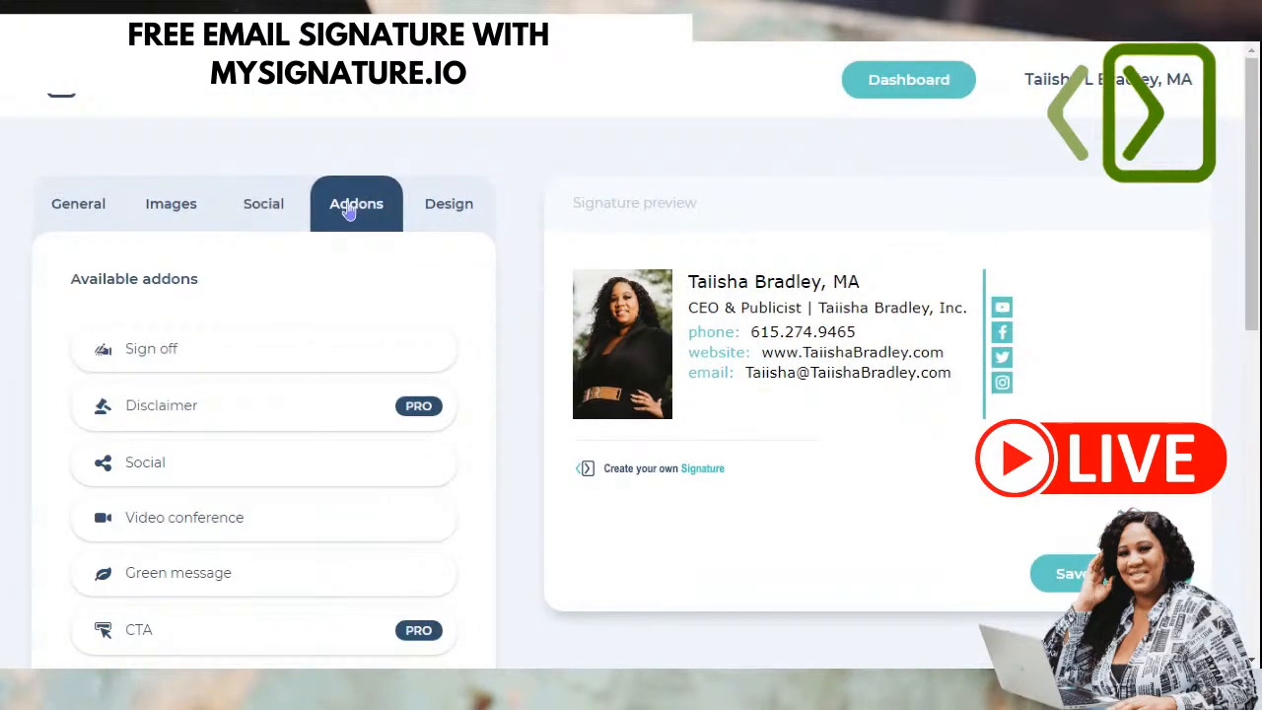
{"action": "scroll", "coordinate": [384, 256], "scroll_direction": "down", "scroll_amount": 1}
{"action": "scroll", "coordinate": [545, 306], "scroll_direction": "down", "scroll_amount": 1}
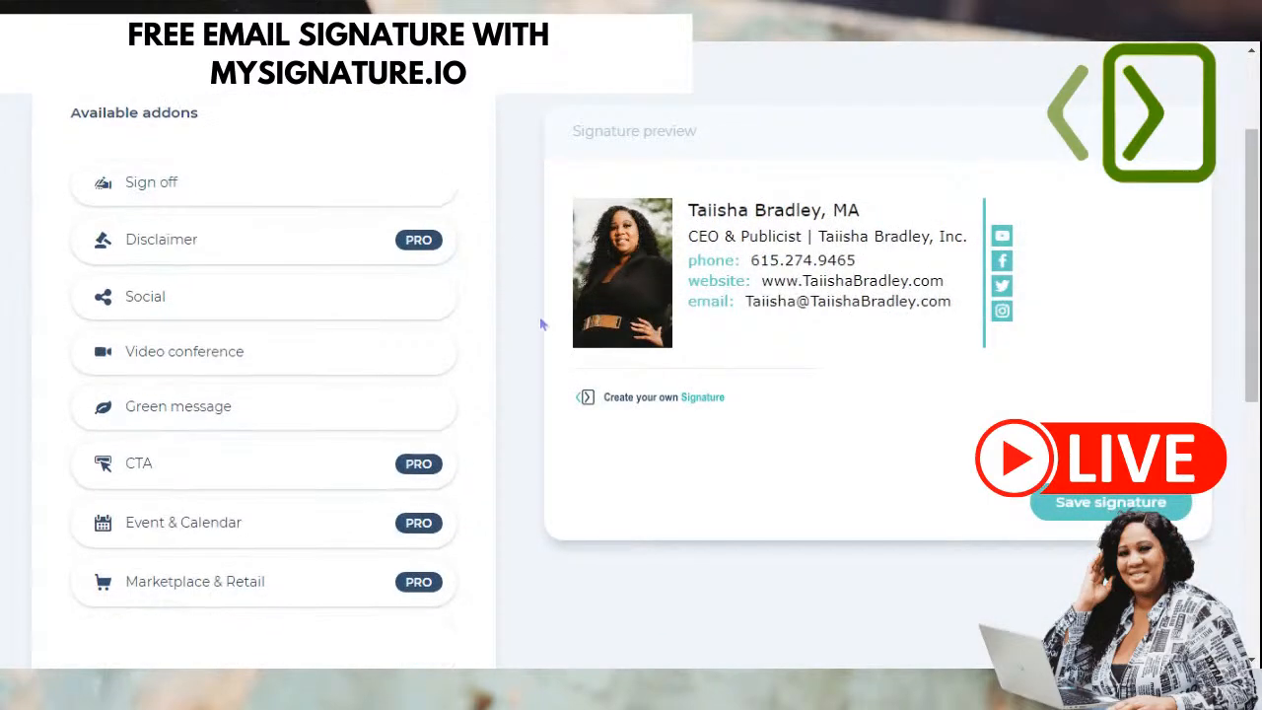
{"action": "scroll", "coordinate": [432, 485], "scroll_direction": "up", "scroll_amount": 1}
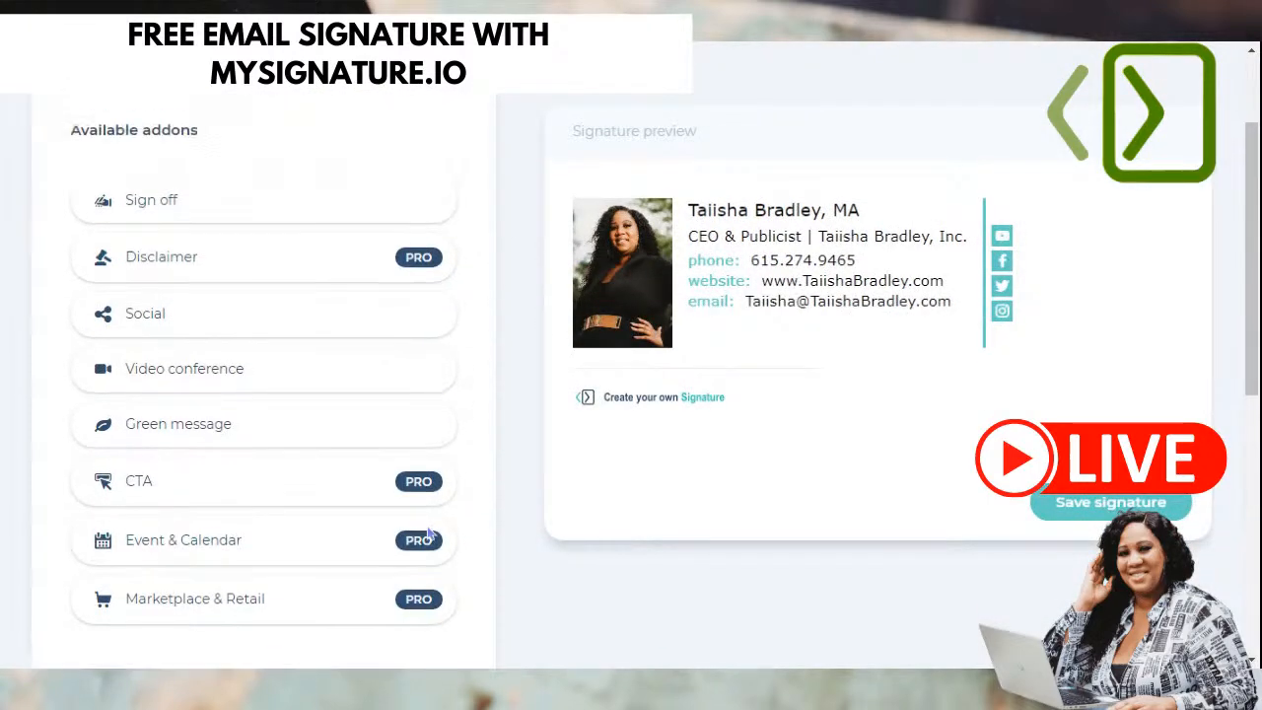
{"action": "left_click", "coordinate": [129, 258]}
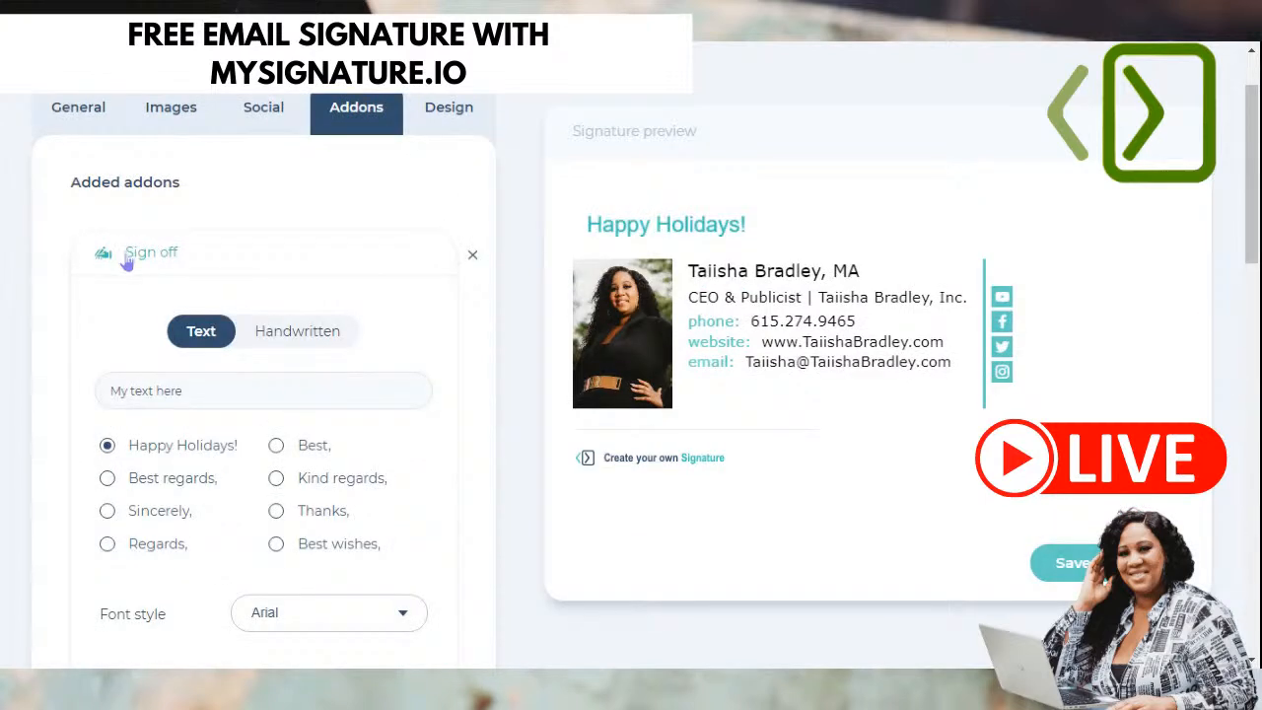
- Try the greeting options and Handwritten, settling on a typed 'Best wishes,' sign-off
{"action": "scroll", "coordinate": [79, 336], "scroll_direction": "down", "scroll_amount": 1}
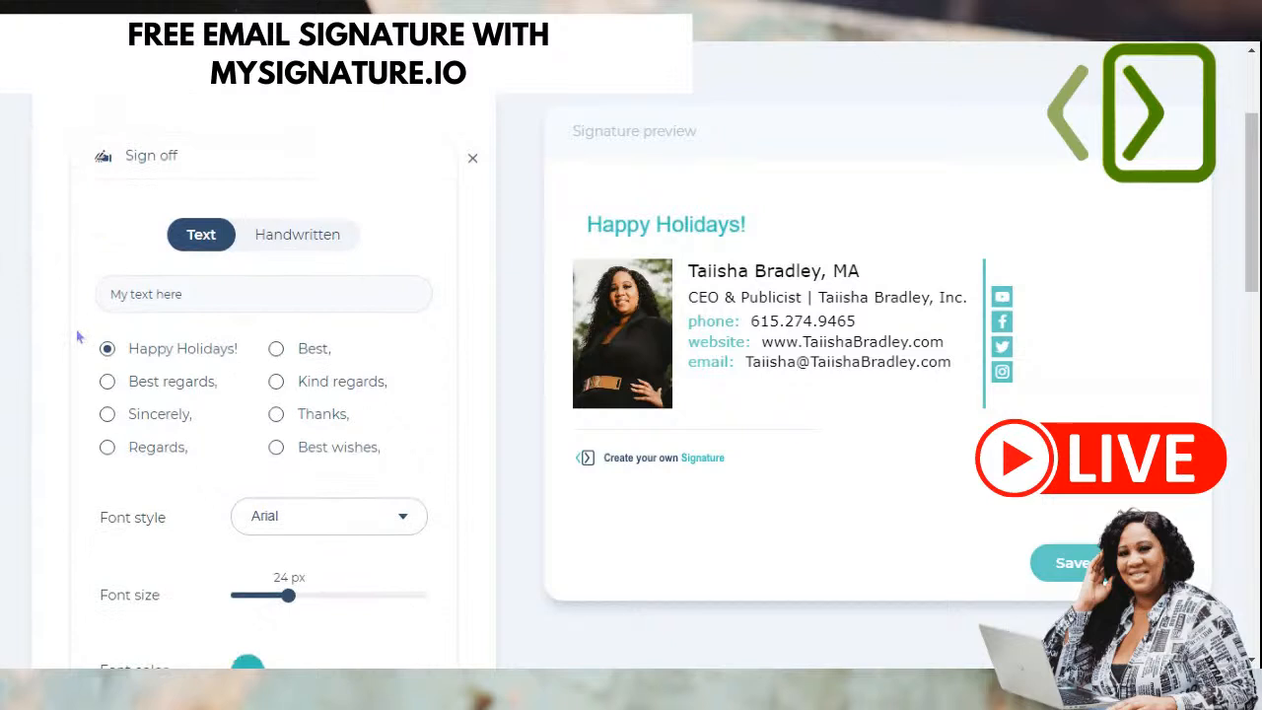
{"action": "left_click", "coordinate": [179, 388]}
{"action": "left_click", "coordinate": [180, 420]}
{"action": "left_click", "coordinate": [153, 456]}
{"action": "left_click", "coordinate": [308, 352]}
{"action": "left_click", "coordinate": [326, 383]}
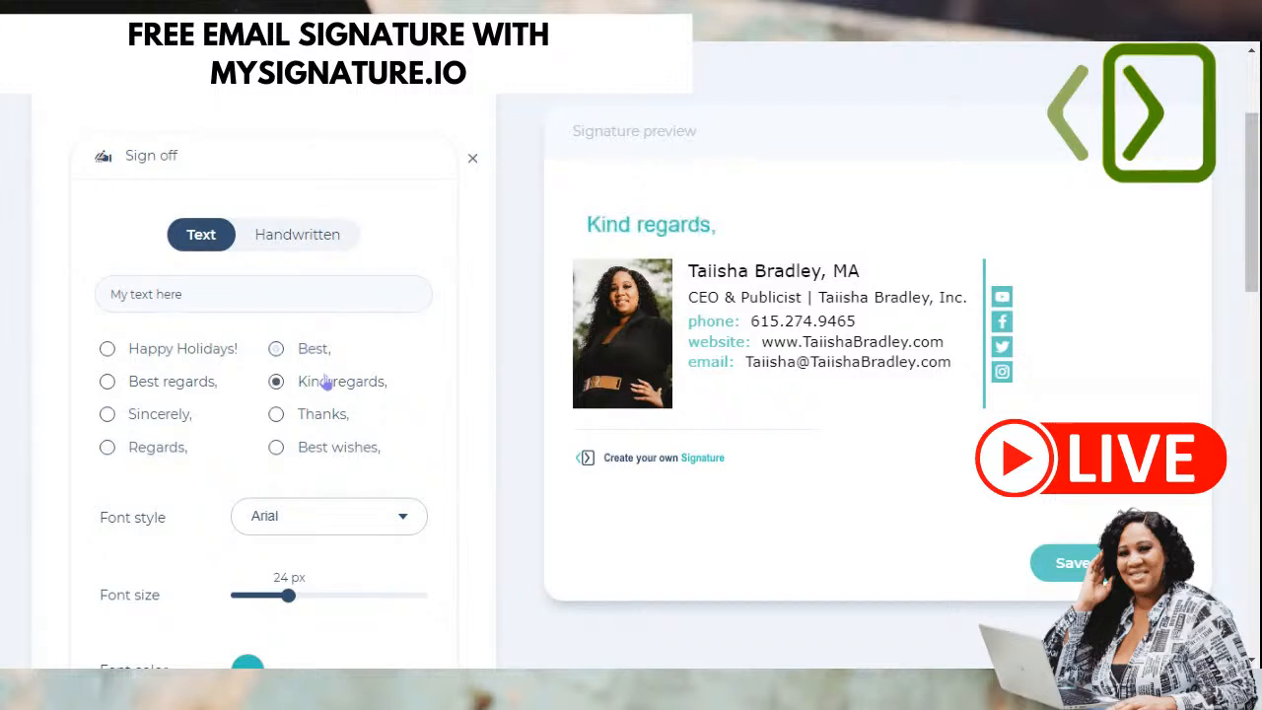
{"action": "left_click", "coordinate": [343, 420]}
{"action": "left_click", "coordinate": [340, 449]}
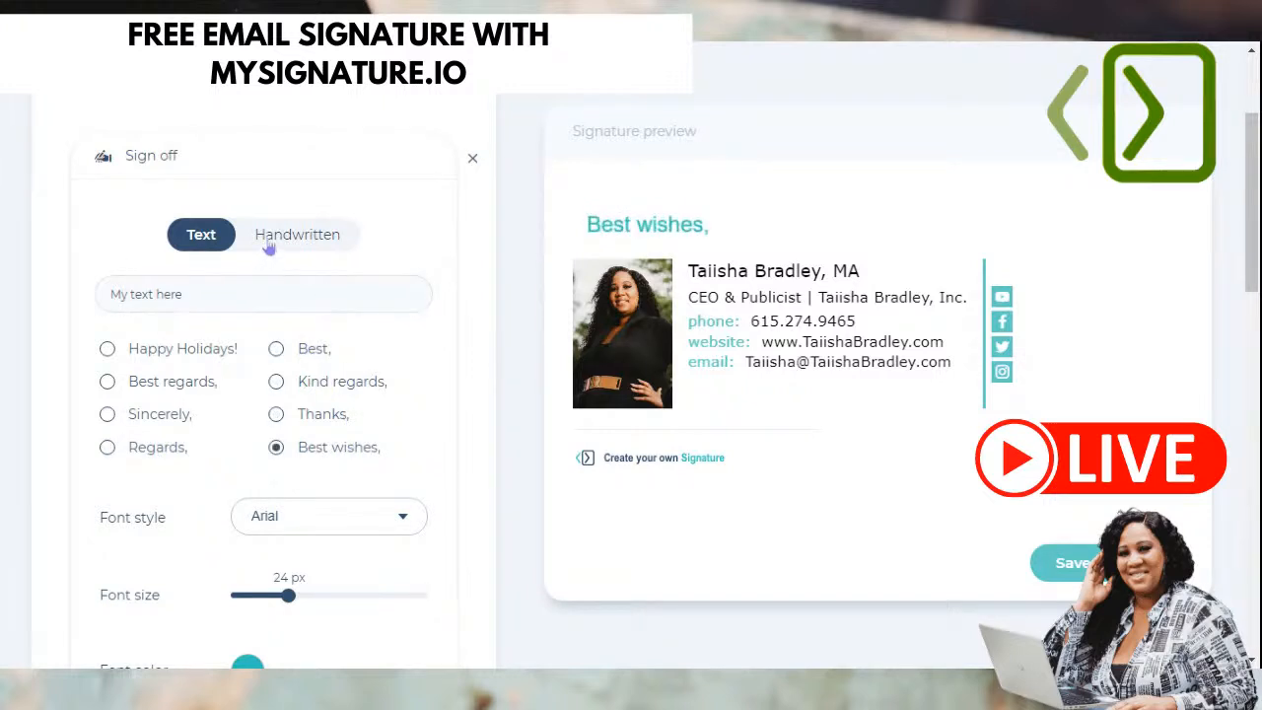
{"action": "left_click", "coordinate": [331, 239]}
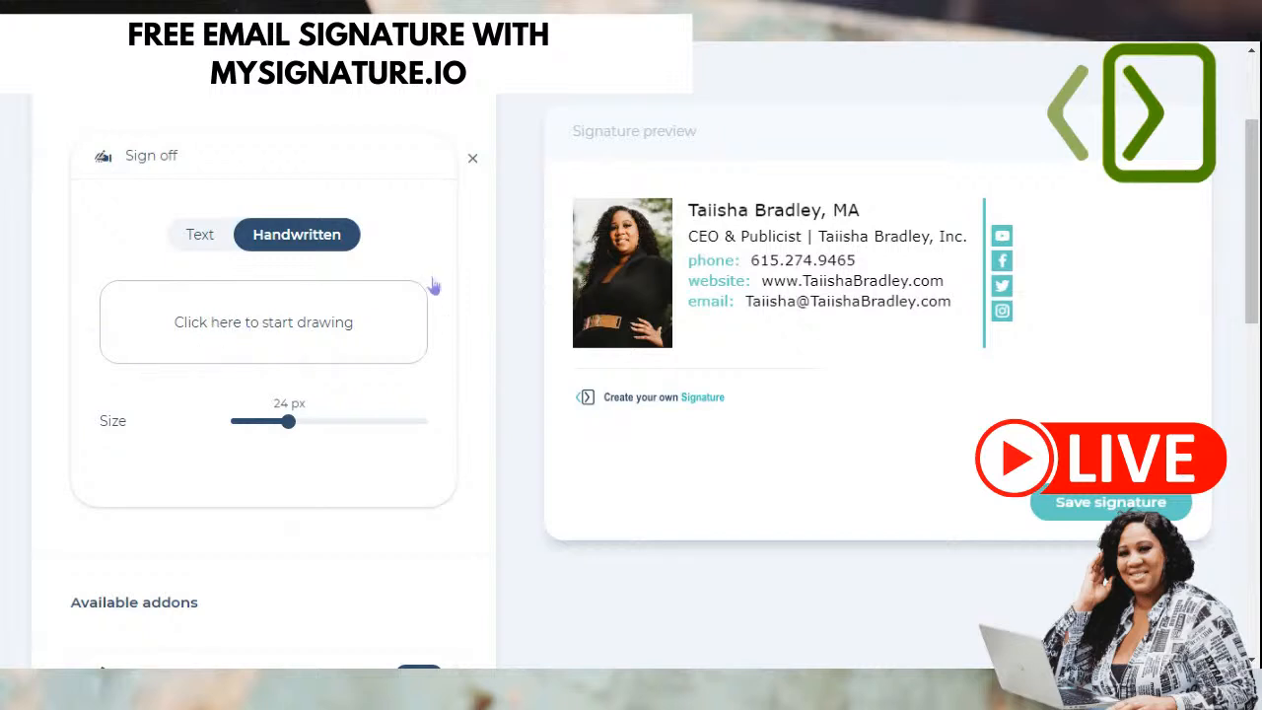
{"action": "left_click", "coordinate": [188, 245]}
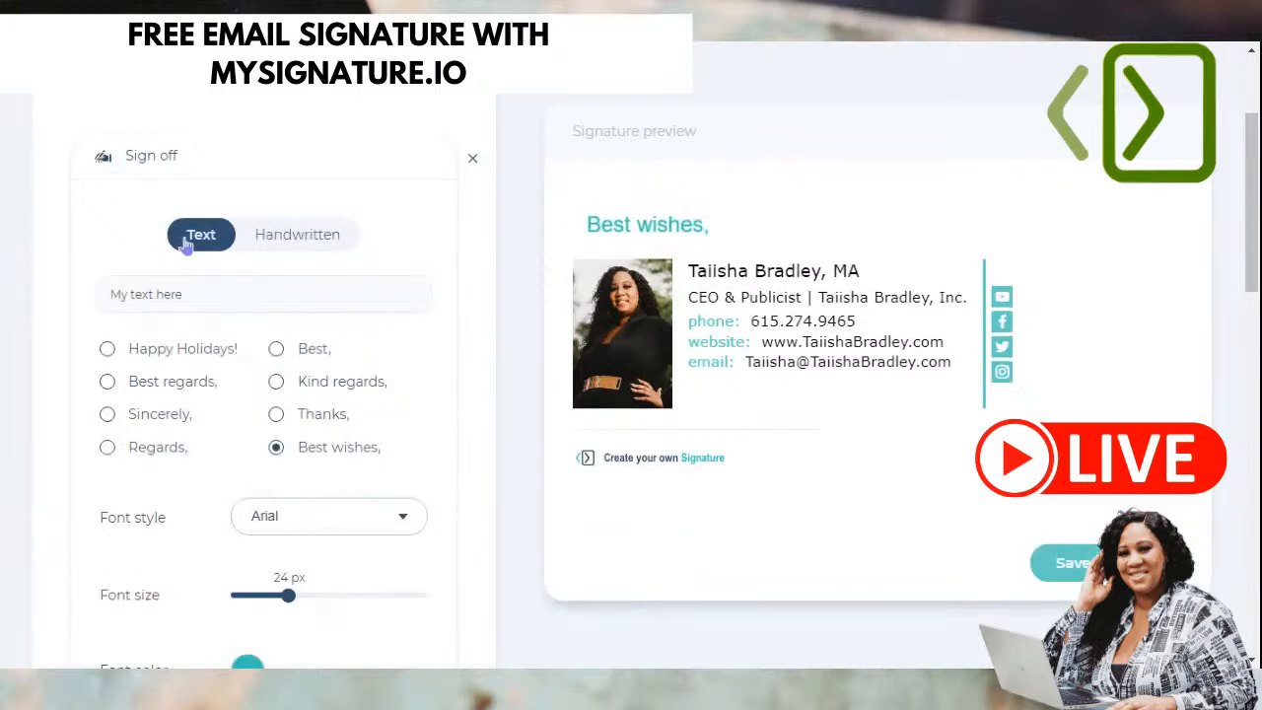
- Set the sign-off font to Tahoma and its colour to hex 3838E1
{"action": "left_click", "coordinate": [292, 516]}
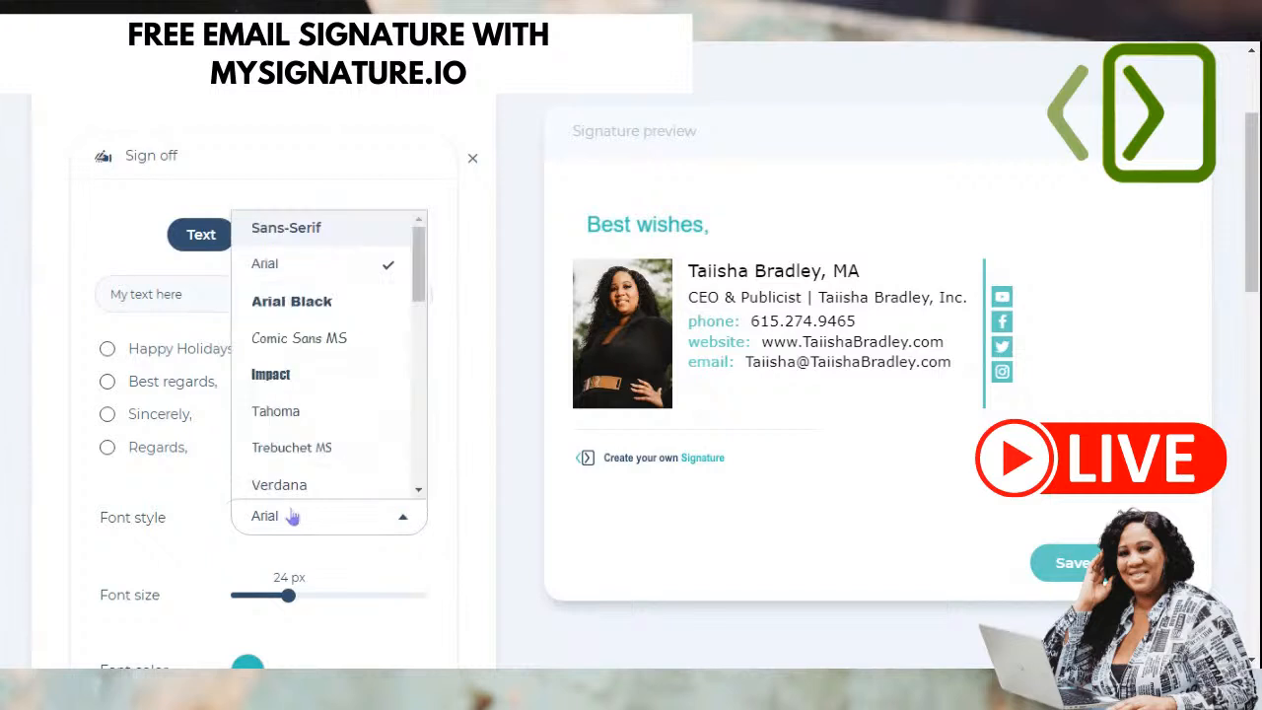
{"action": "left_click", "coordinate": [291, 422]}
{"action": "scroll", "coordinate": [285, 483], "scroll_direction": "down", "scroll_amount": 2}
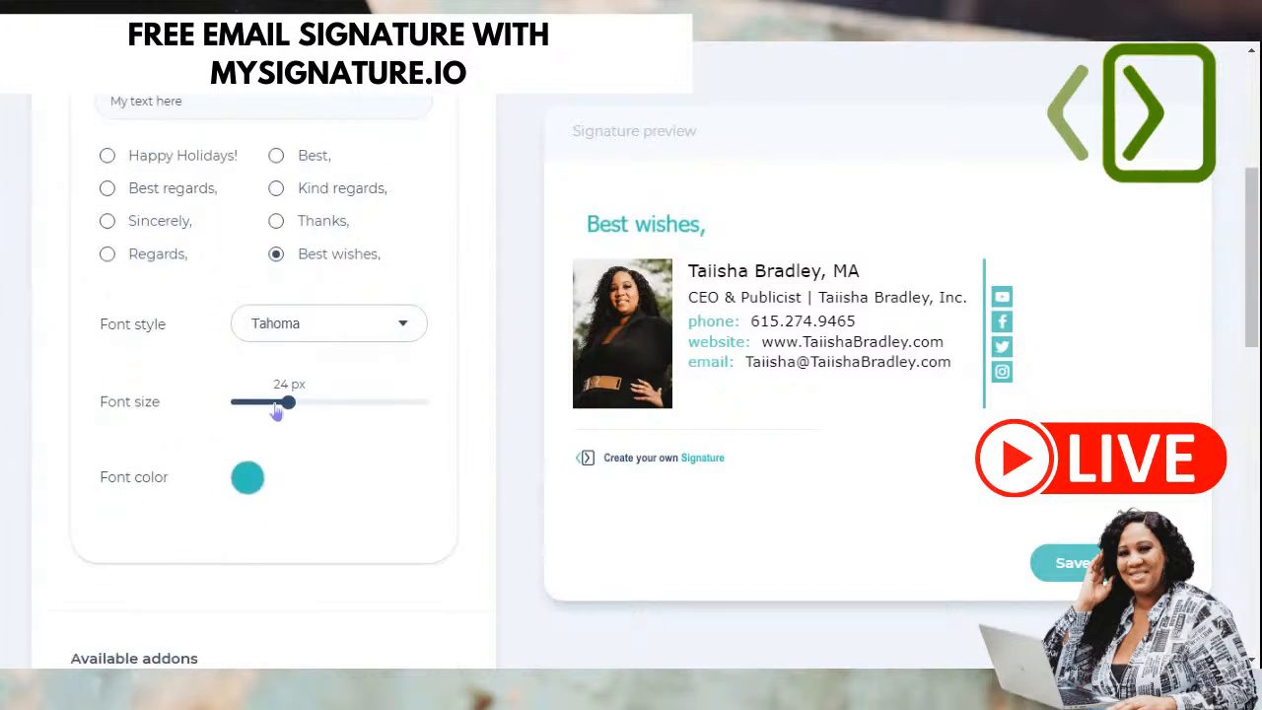
{"action": "left_click", "coordinate": [246, 480]}
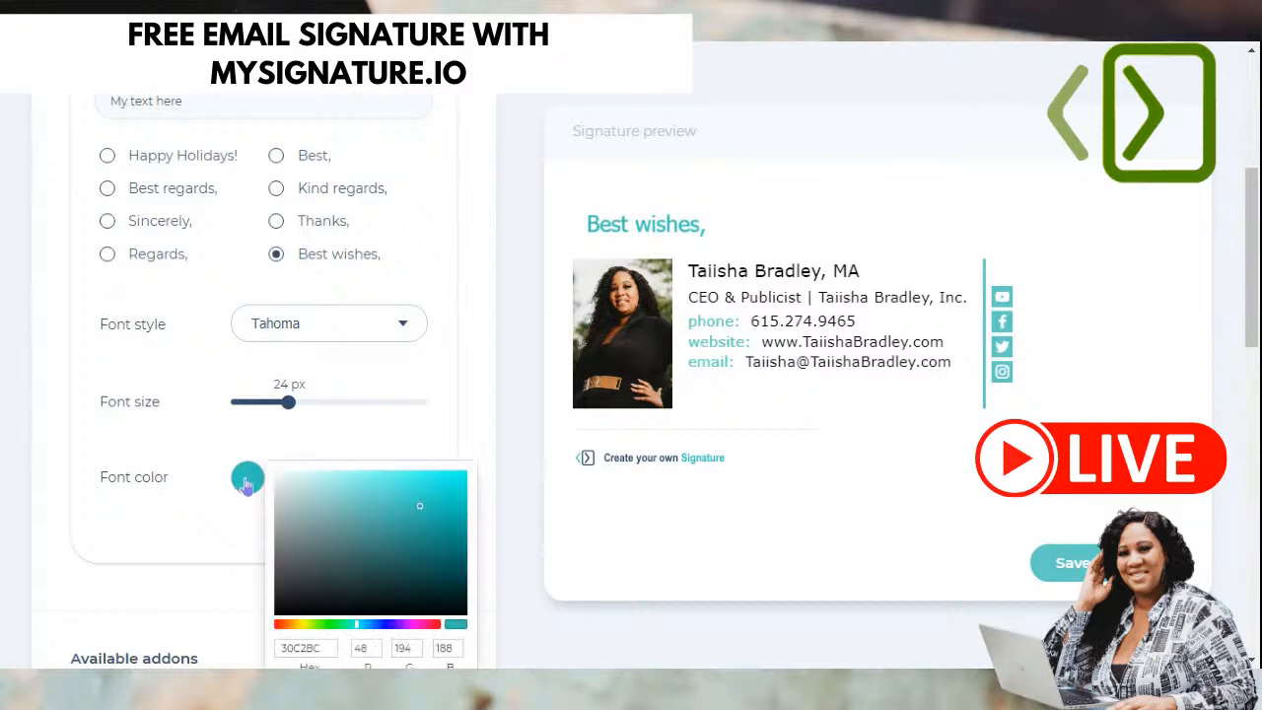
{"action": "scroll", "coordinate": [463, 542], "scroll_direction": "down", "scroll_amount": 2}
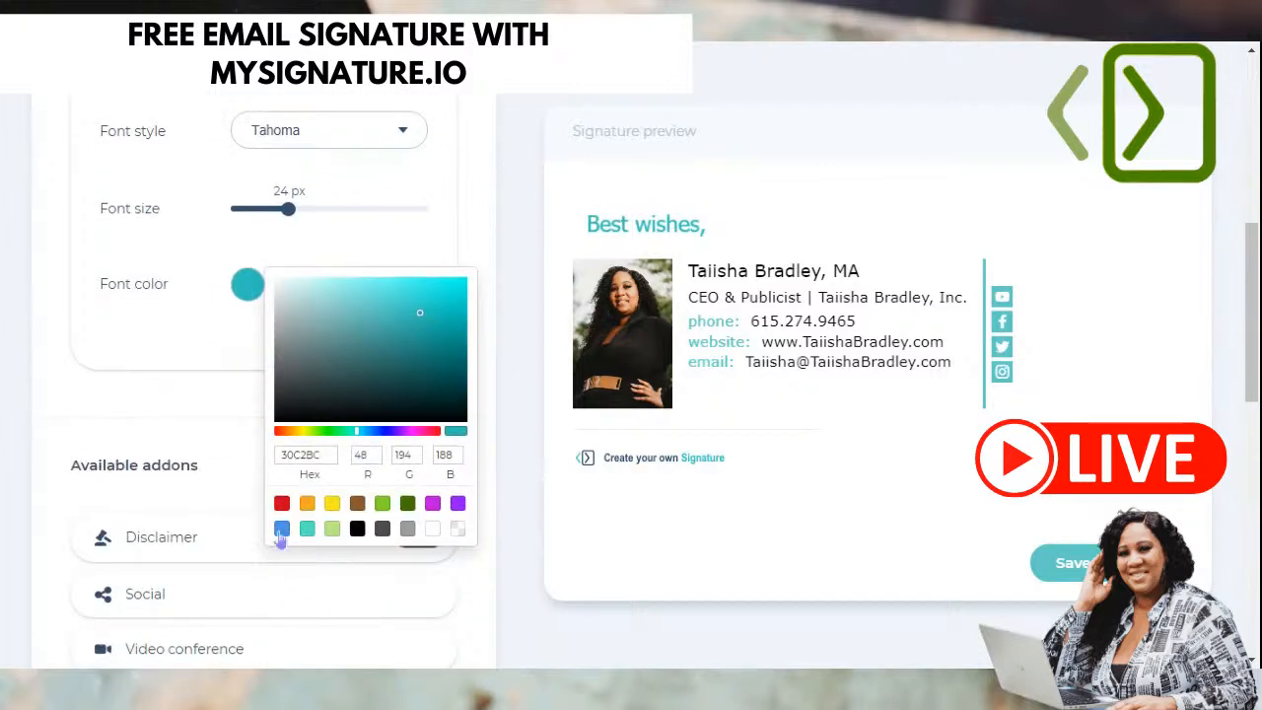
{"action": "left_click", "coordinate": [282, 530]}
{"action": "left_click", "coordinate": [356, 530]}
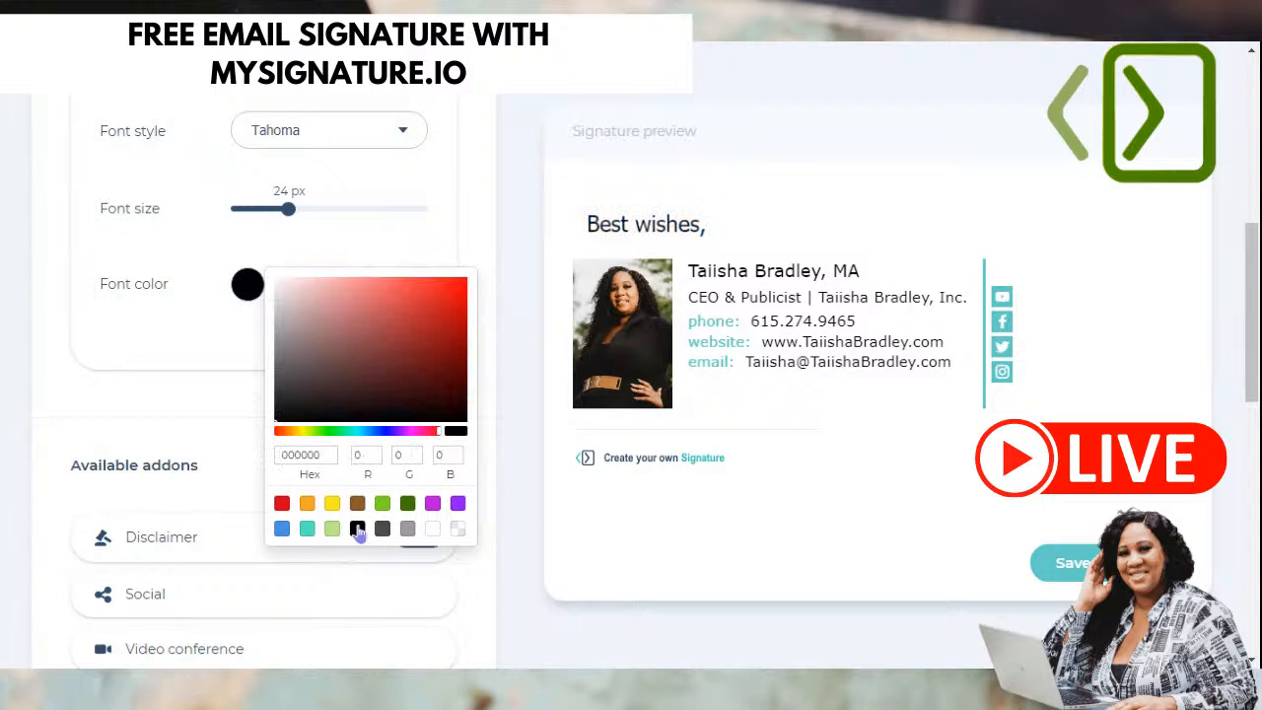
{"action": "double_click", "coordinate": [329, 454]}
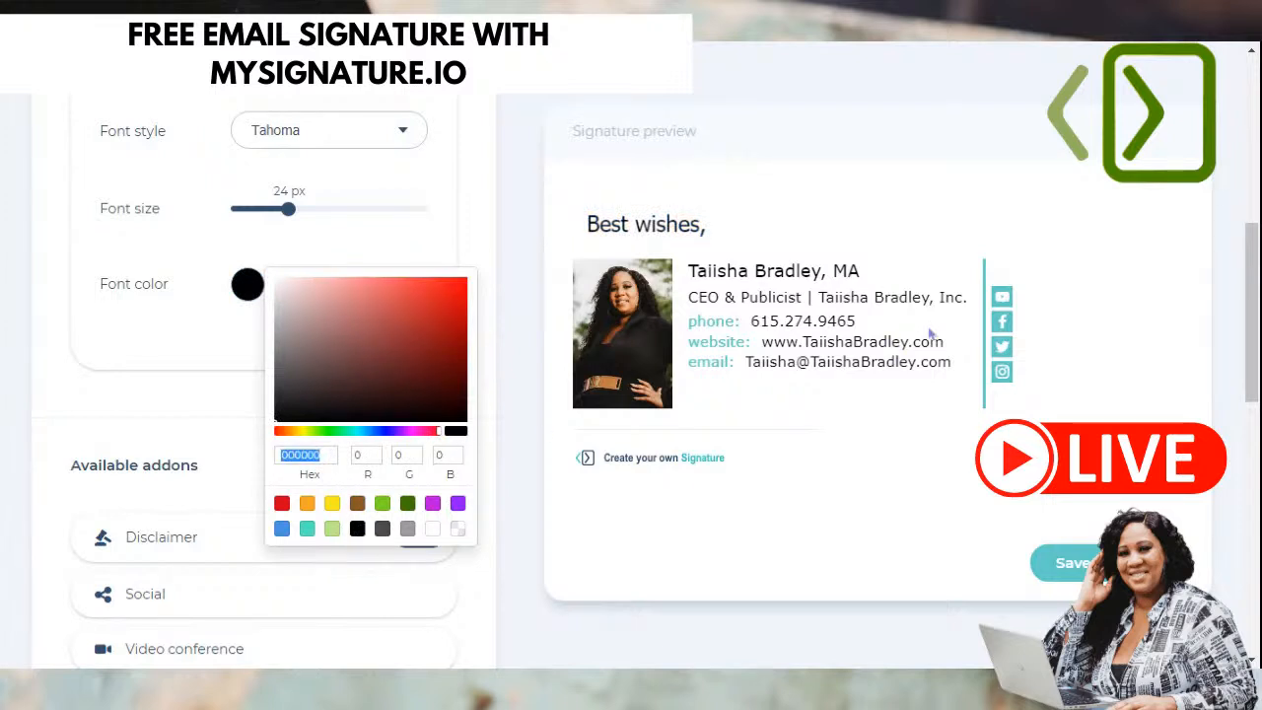
{"action": "type", "text": "3838e1"}
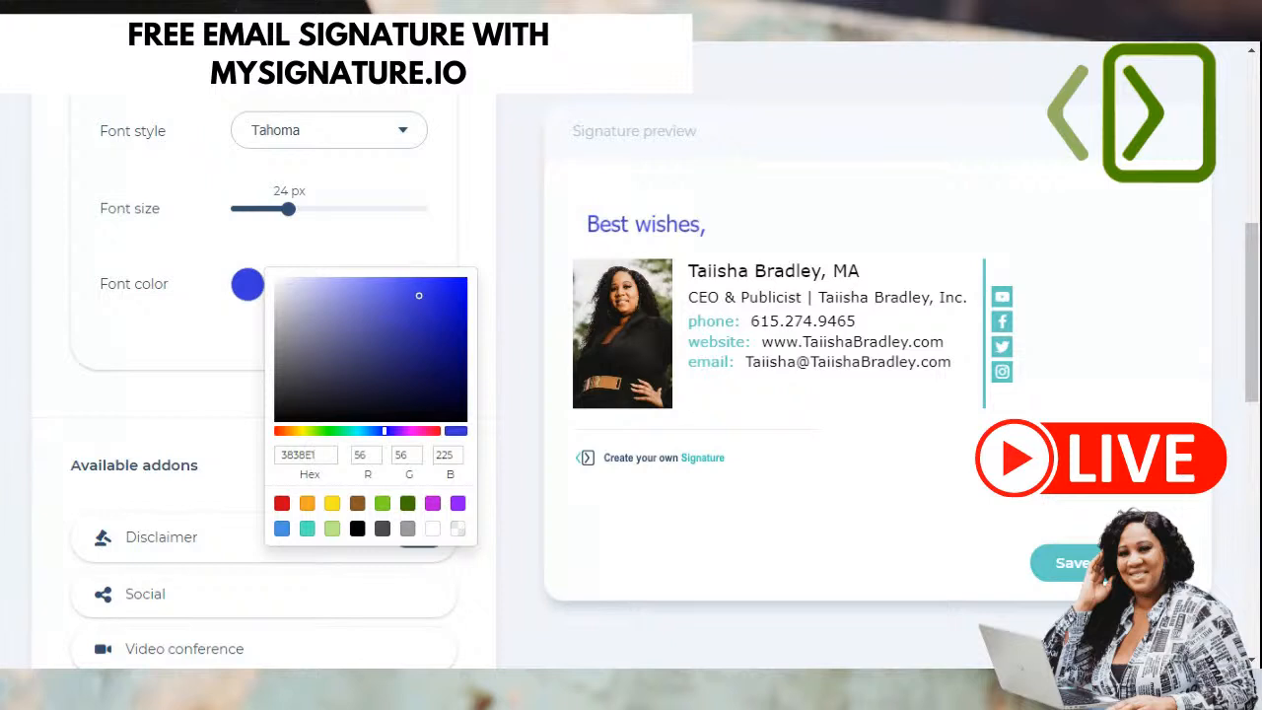
{"action": "left_click", "coordinate": [150, 399]}
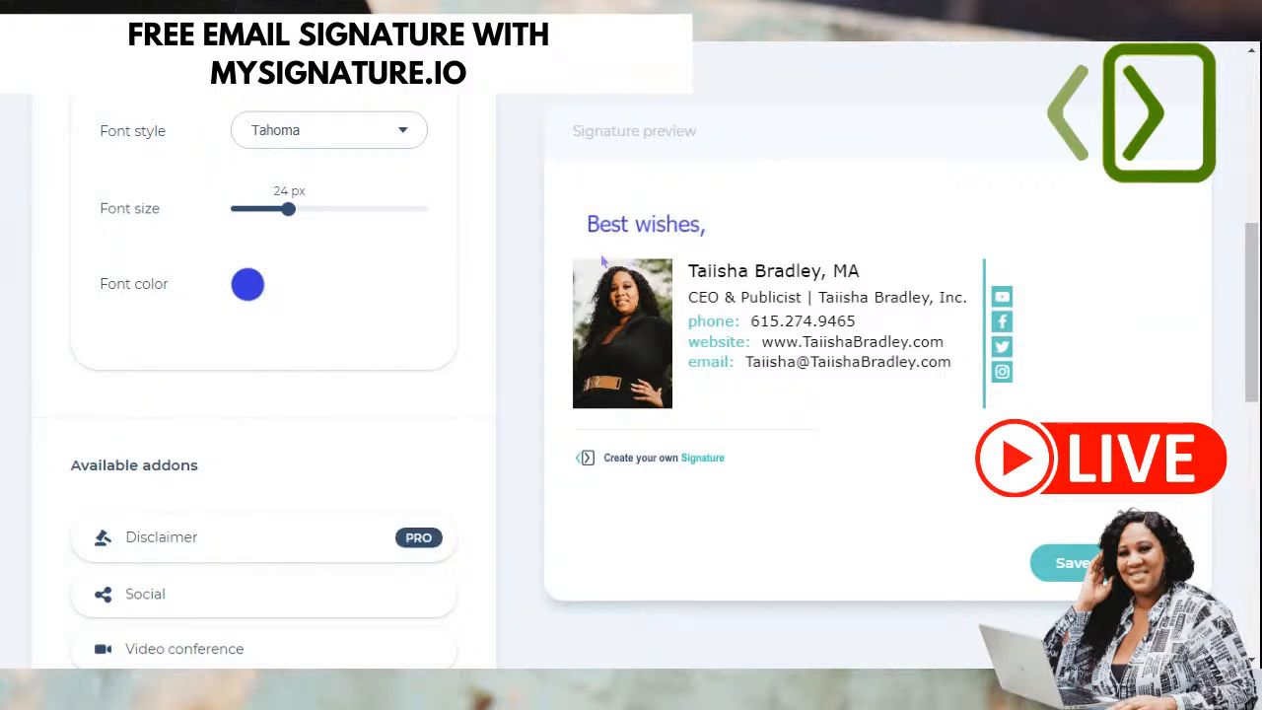
- Add the Social addon to the signature
{"action": "scroll", "coordinate": [284, 439], "scroll_direction": "down", "scroll_amount": 1}
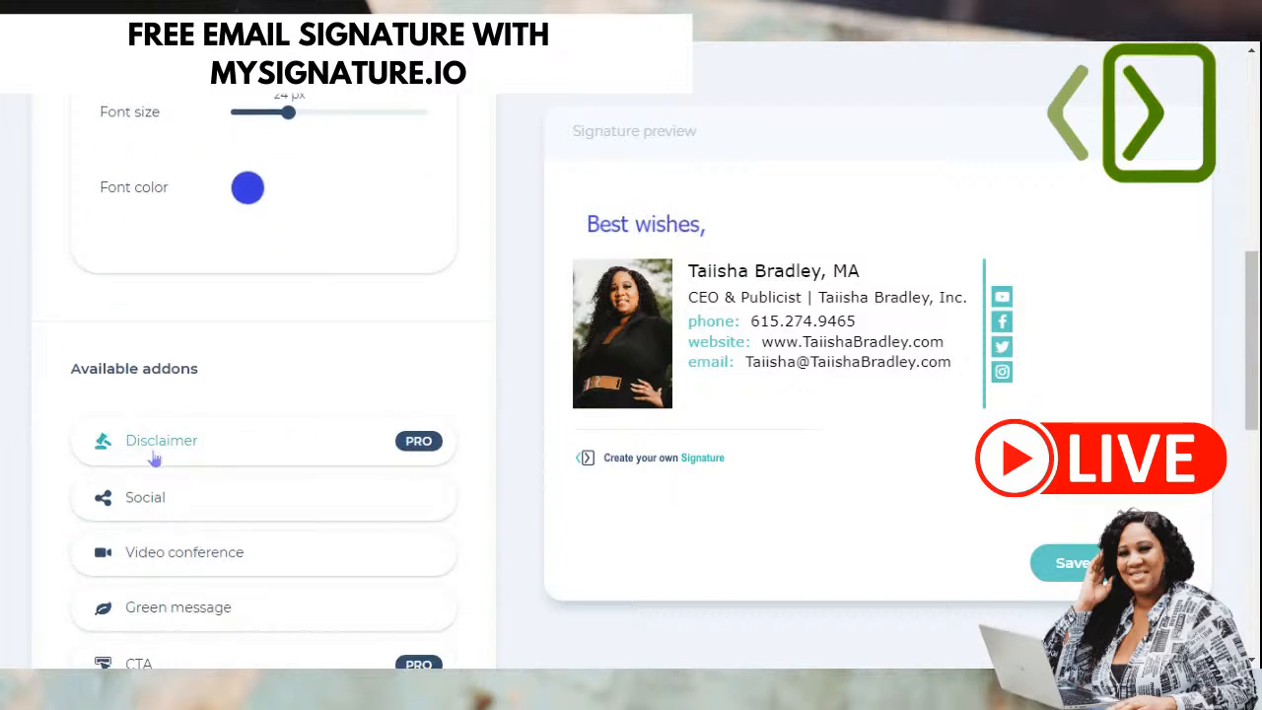
{"action": "scroll", "coordinate": [163, 434], "scroll_direction": "down", "scroll_amount": 1}
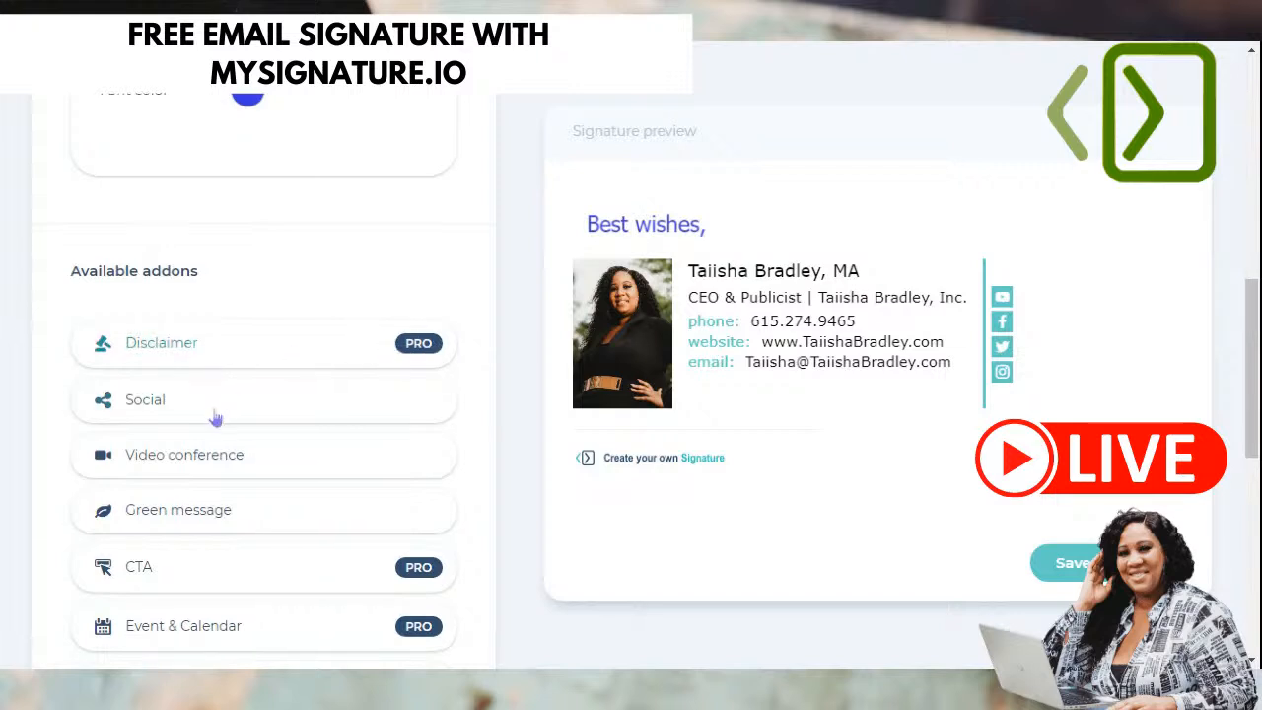
{"action": "scroll", "coordinate": [215, 419], "scroll_direction": "down", "scroll_amount": 2}
{"action": "left_click", "coordinate": [183, 206]}
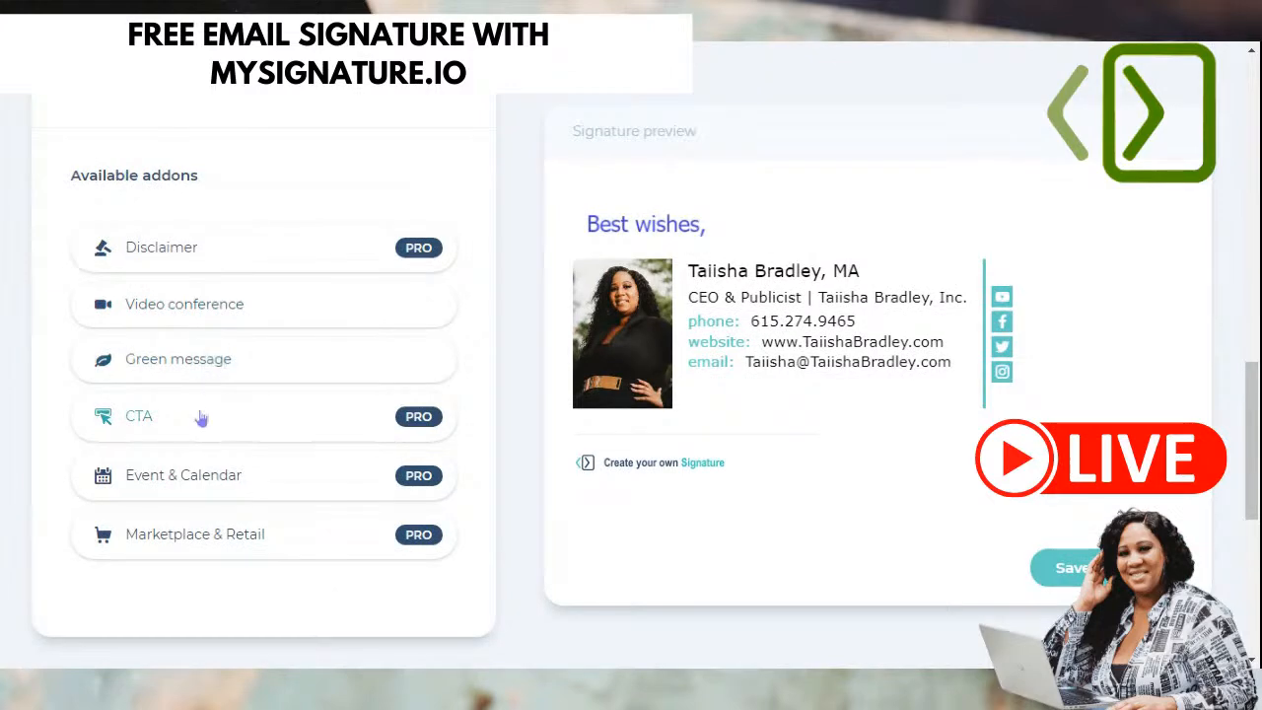
- Try the 'find us on facebook' style on the Facebook button, then revert to plain
{"action": "scroll", "coordinate": [204, 417], "scroll_direction": "up", "scroll_amount": 2}
{"action": "scroll", "coordinate": [202, 411], "scroll_direction": "up", "scroll_amount": 3}
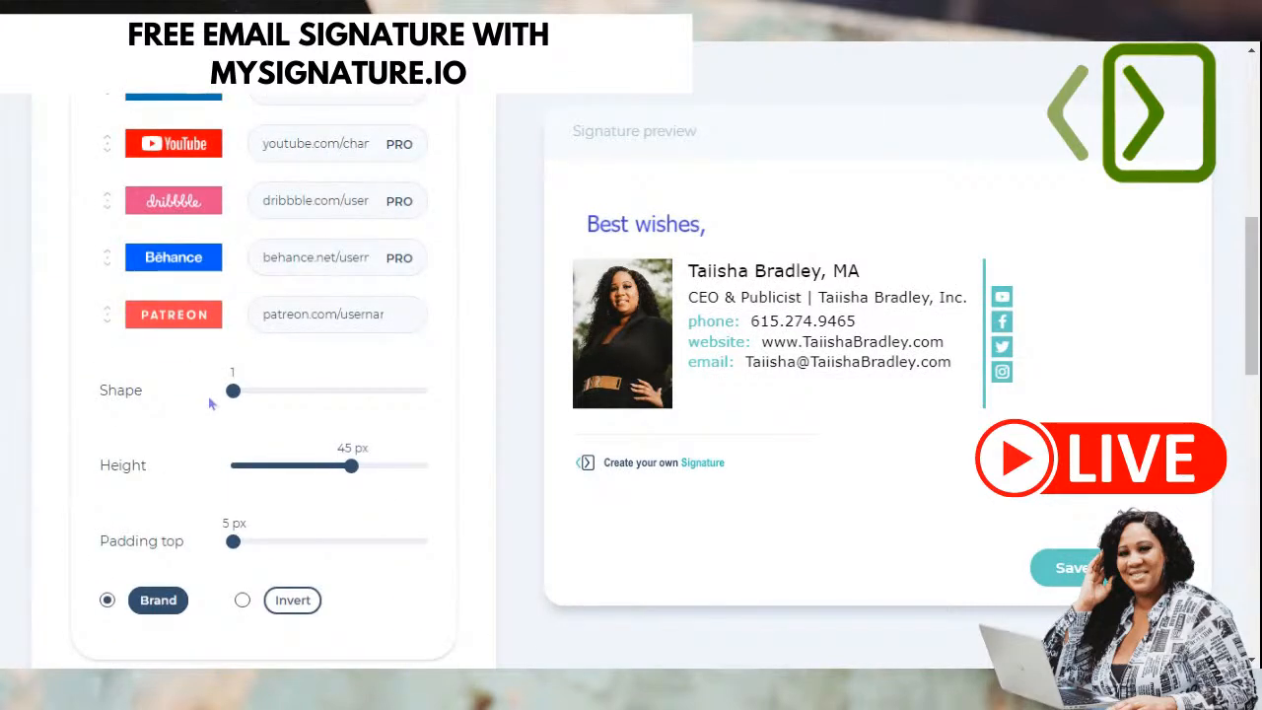
{"action": "scroll", "coordinate": [203, 408], "scroll_direction": "up", "scroll_amount": 5}
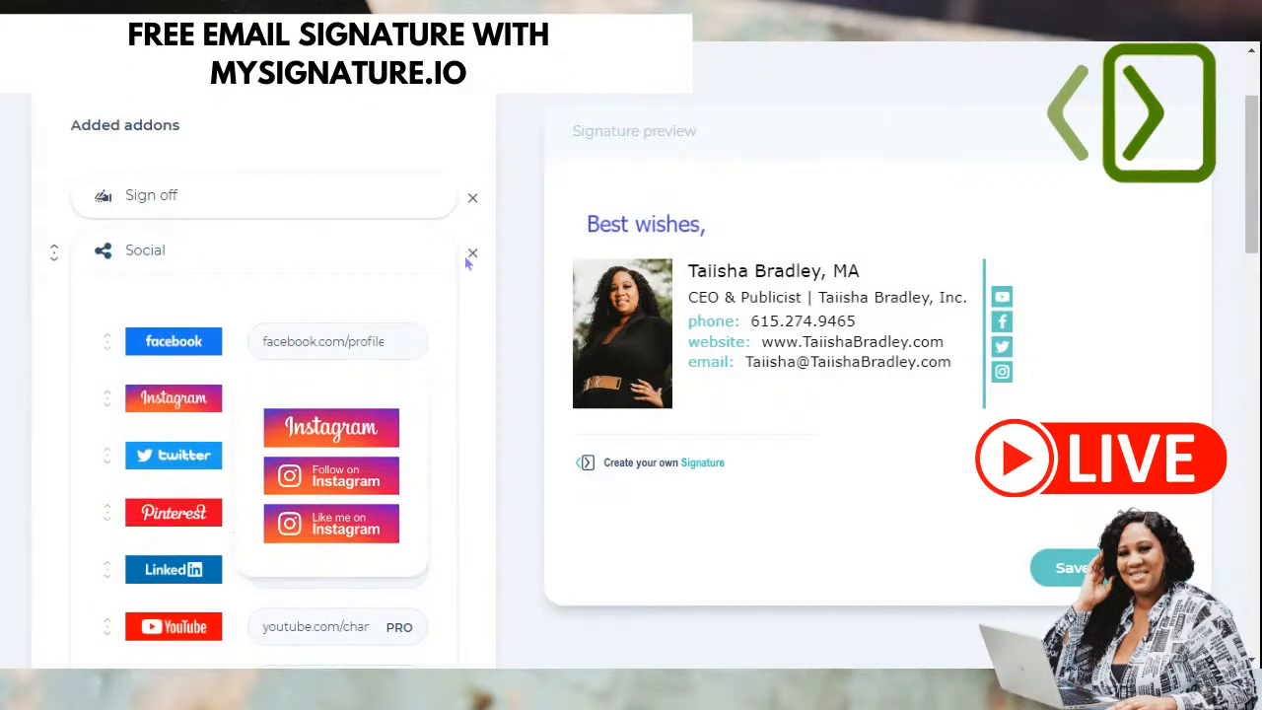
{"action": "scroll", "coordinate": [448, 328], "scroll_direction": "down", "scroll_amount": 1}
{"action": "mouse_move", "coordinate": [174, 252]}
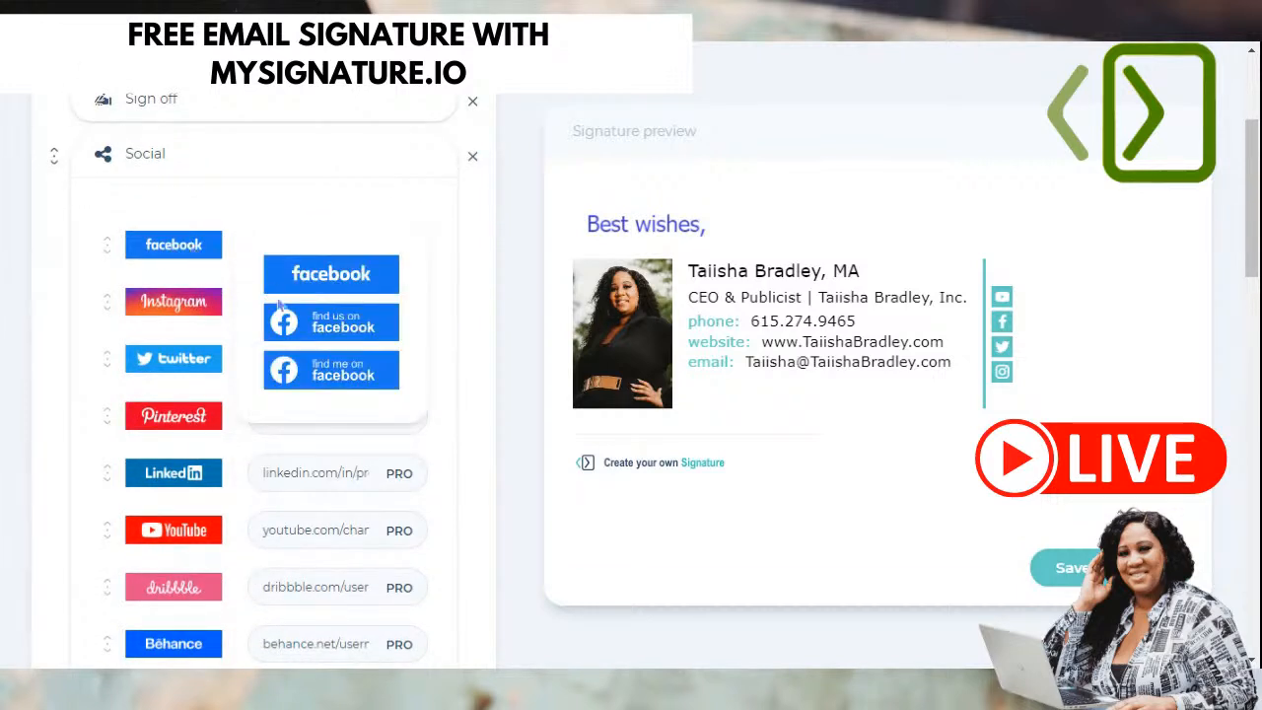
{"action": "left_click", "coordinate": [301, 325]}
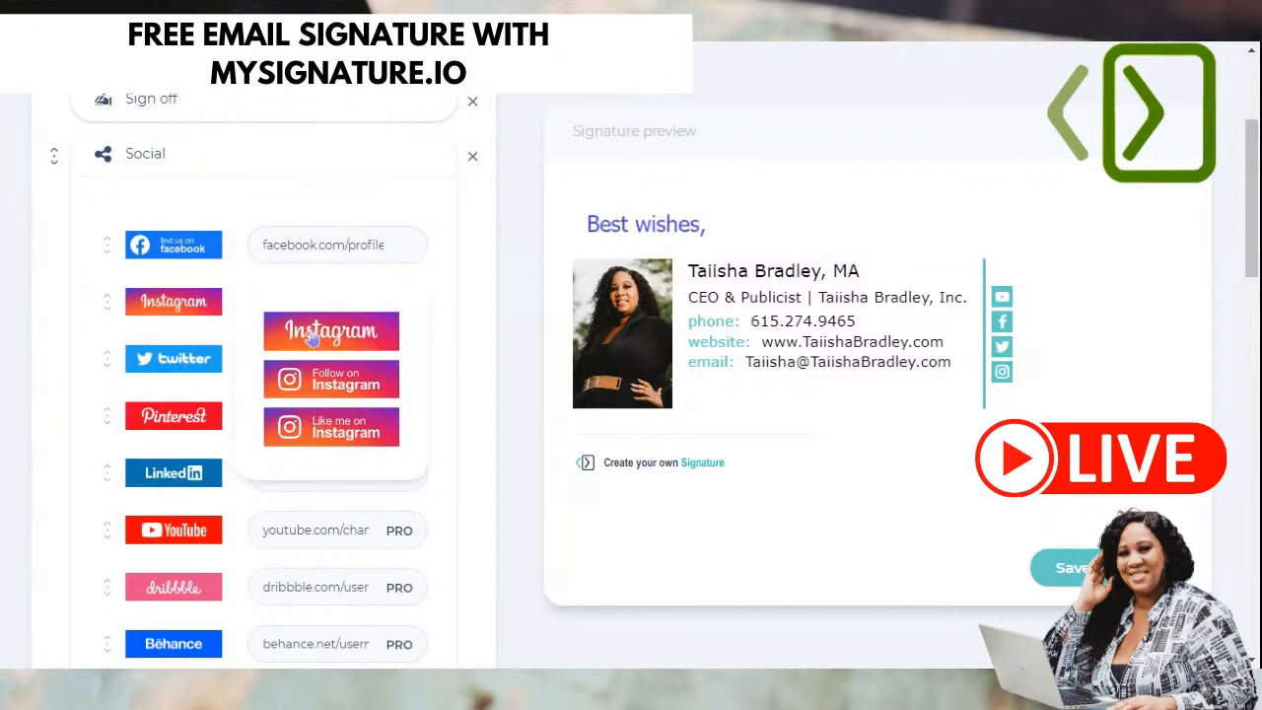
{"action": "scroll", "coordinate": [808, 377], "scroll_direction": "up", "scroll_amount": 3}
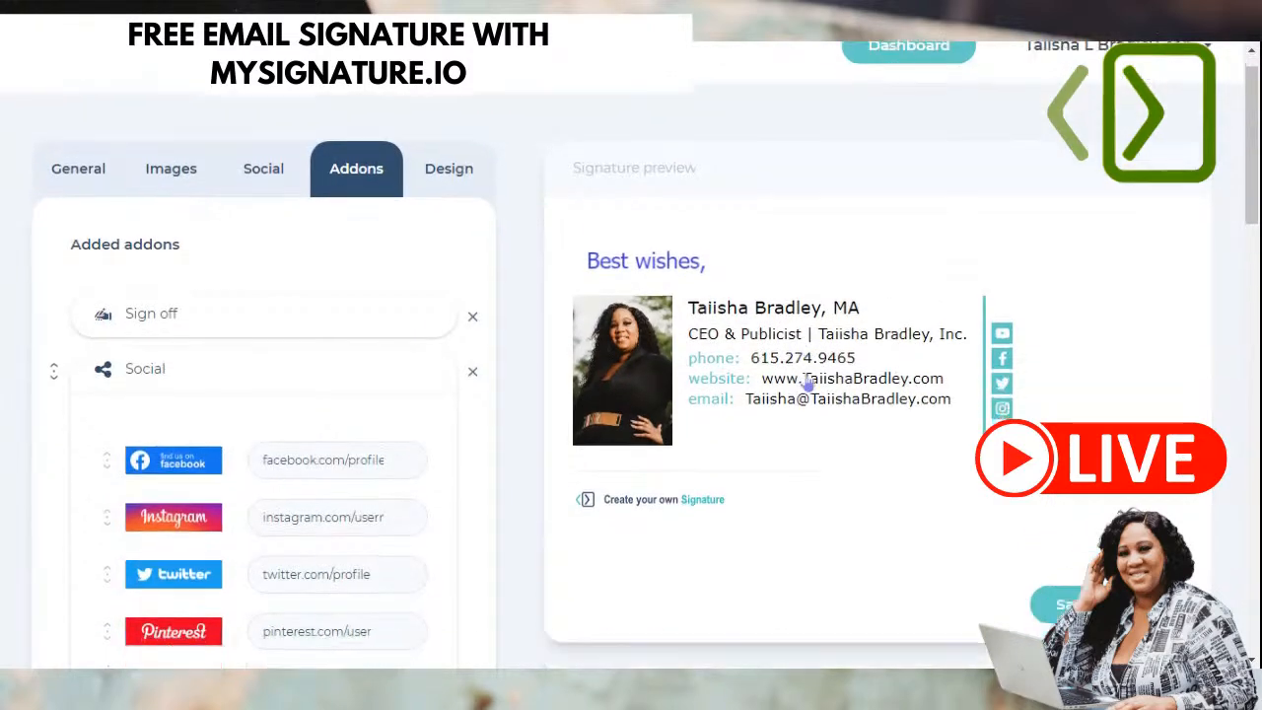
{"action": "scroll", "coordinate": [806, 386], "scroll_direction": "down", "scroll_amount": 5}
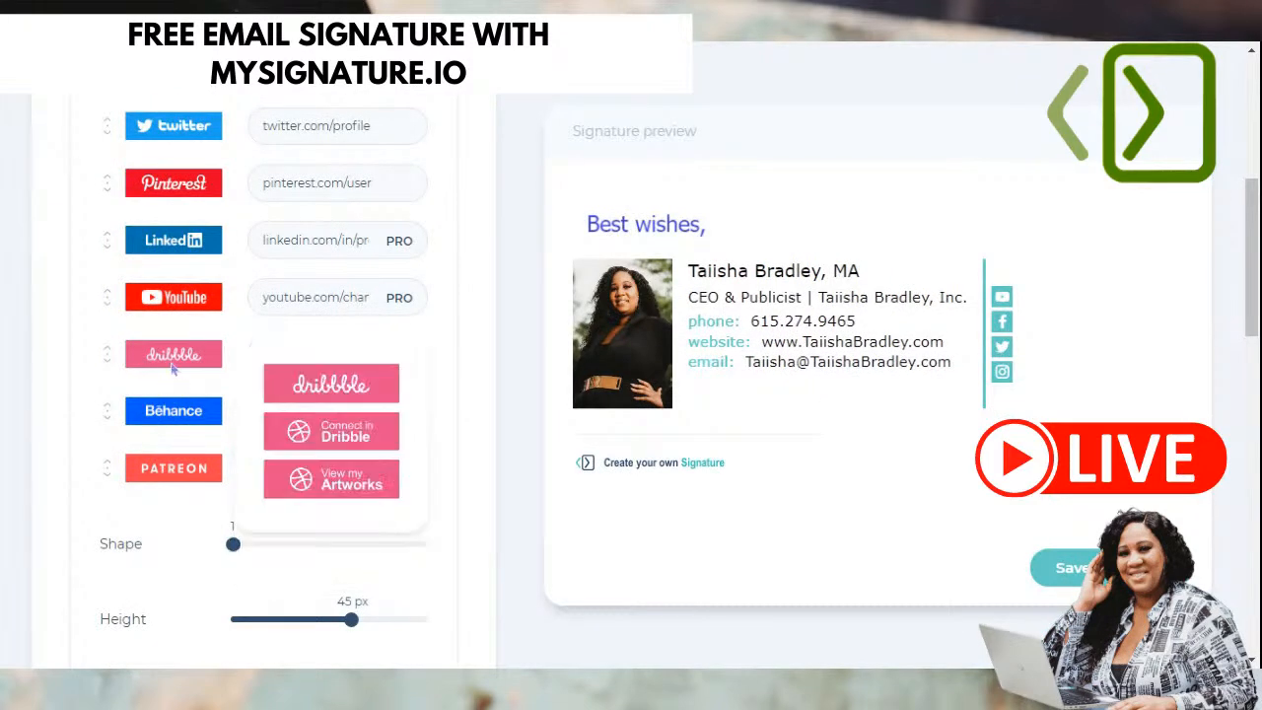
{"action": "scroll", "coordinate": [174, 365], "scroll_direction": "up", "scroll_amount": 2}
{"action": "scroll", "coordinate": [174, 371], "scroll_direction": "up", "scroll_amount": 1}
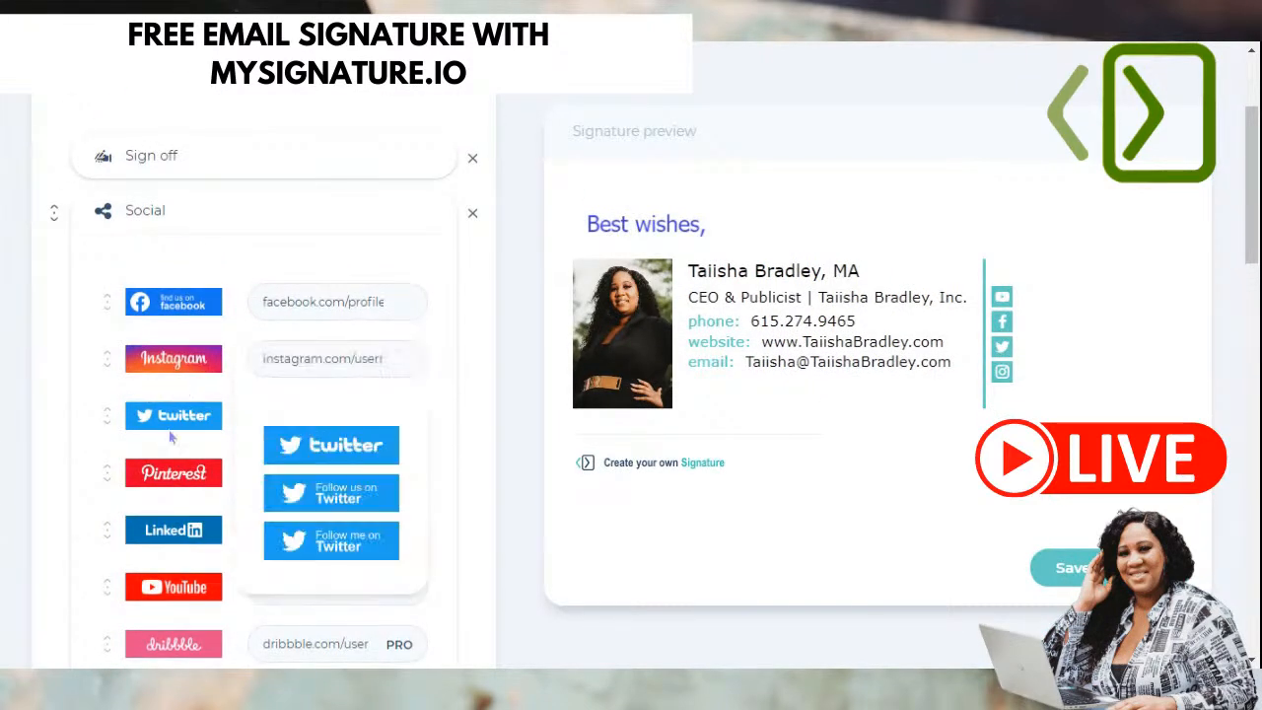
{"action": "mouse_move", "coordinate": [181, 302]}
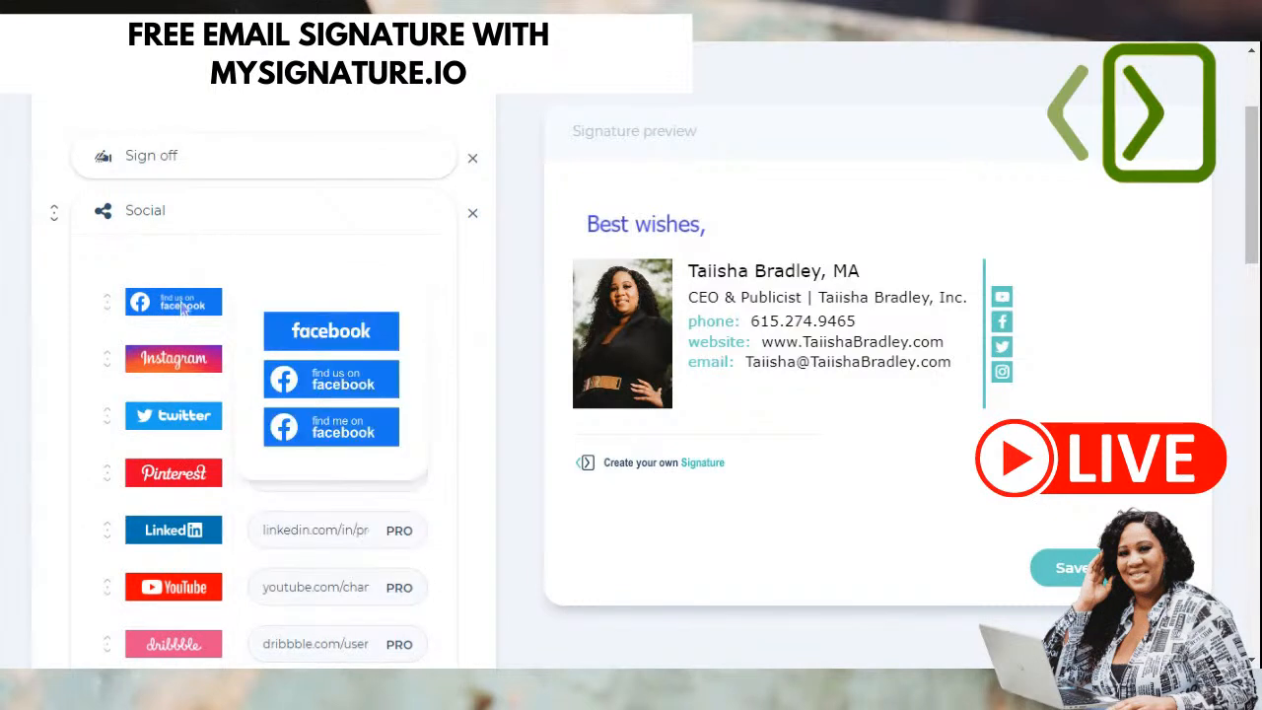
{"action": "left_click", "coordinate": [322, 335]}
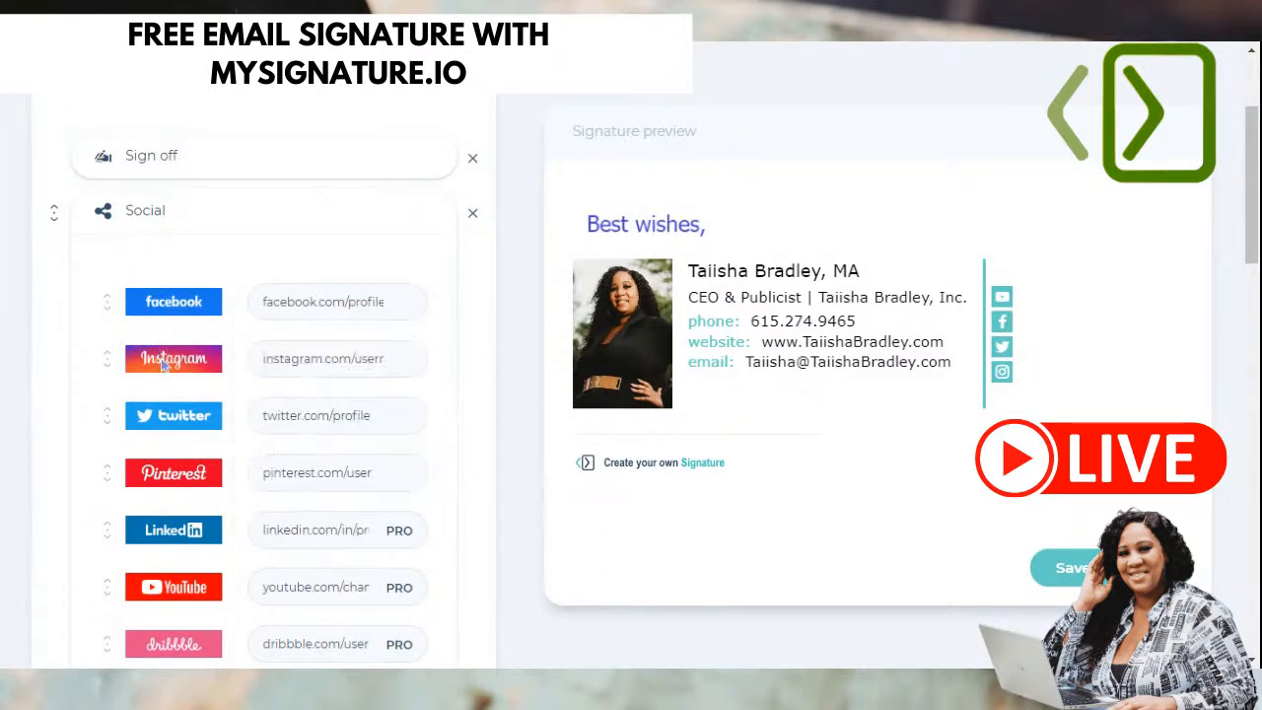
- Give the Twitter button the 'Follow us on Twitter' style
{"action": "mouse_move", "coordinate": [194, 420]}
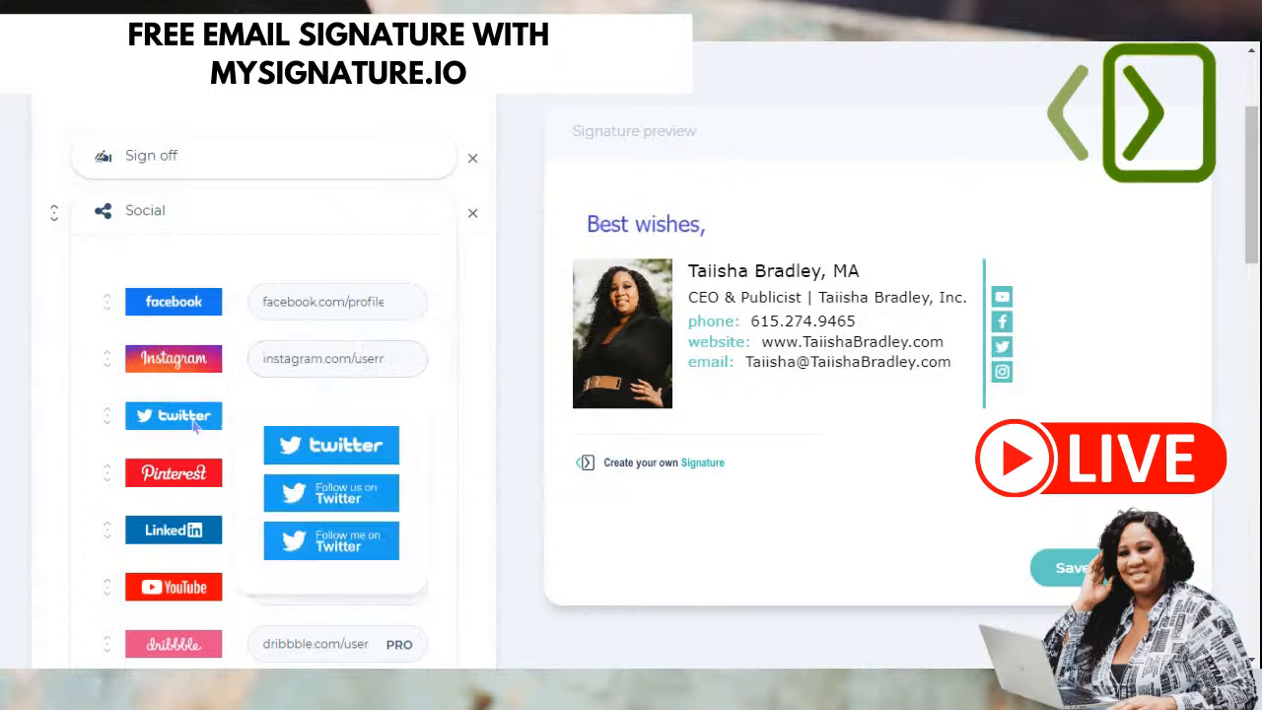
{"action": "left_click", "coordinate": [321, 495]}
{"action": "scroll", "coordinate": [778, 262], "scroll_direction": "up", "scroll_amount": 2}
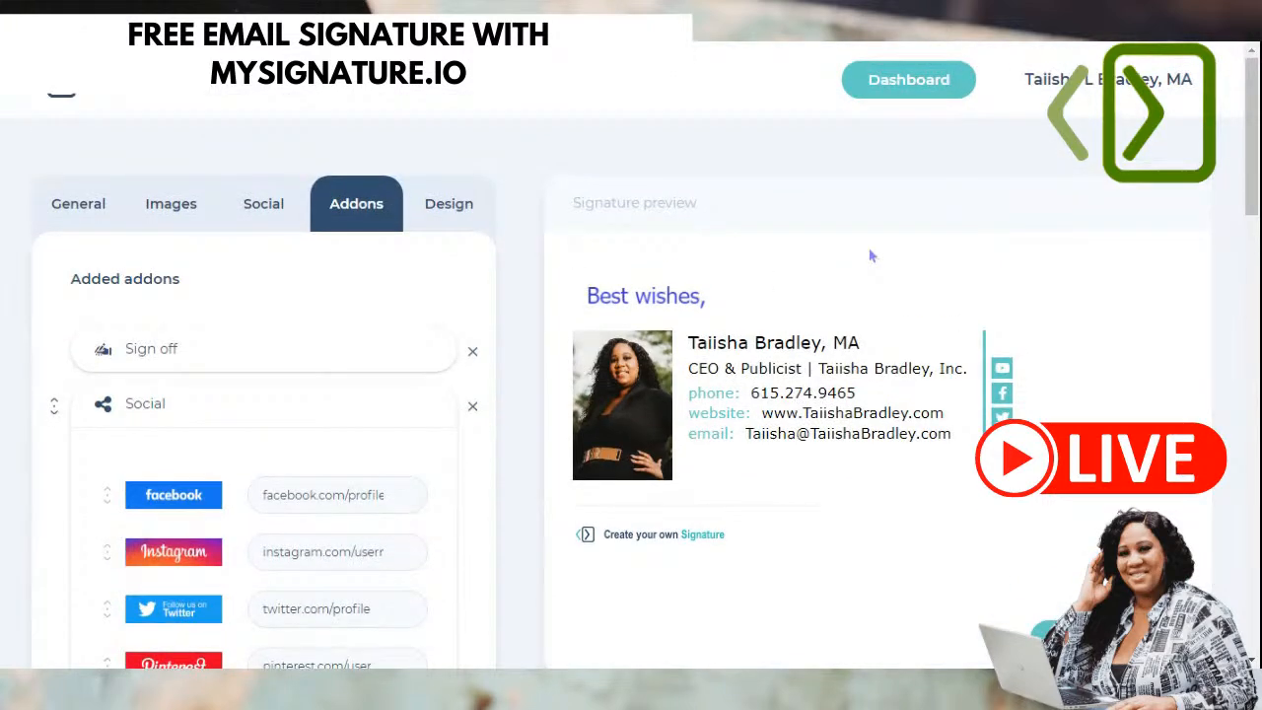
{"action": "scroll", "coordinate": [872, 261], "scroll_direction": "down", "scroll_amount": 4}
{"action": "mouse_move", "coordinate": [191, 453]}
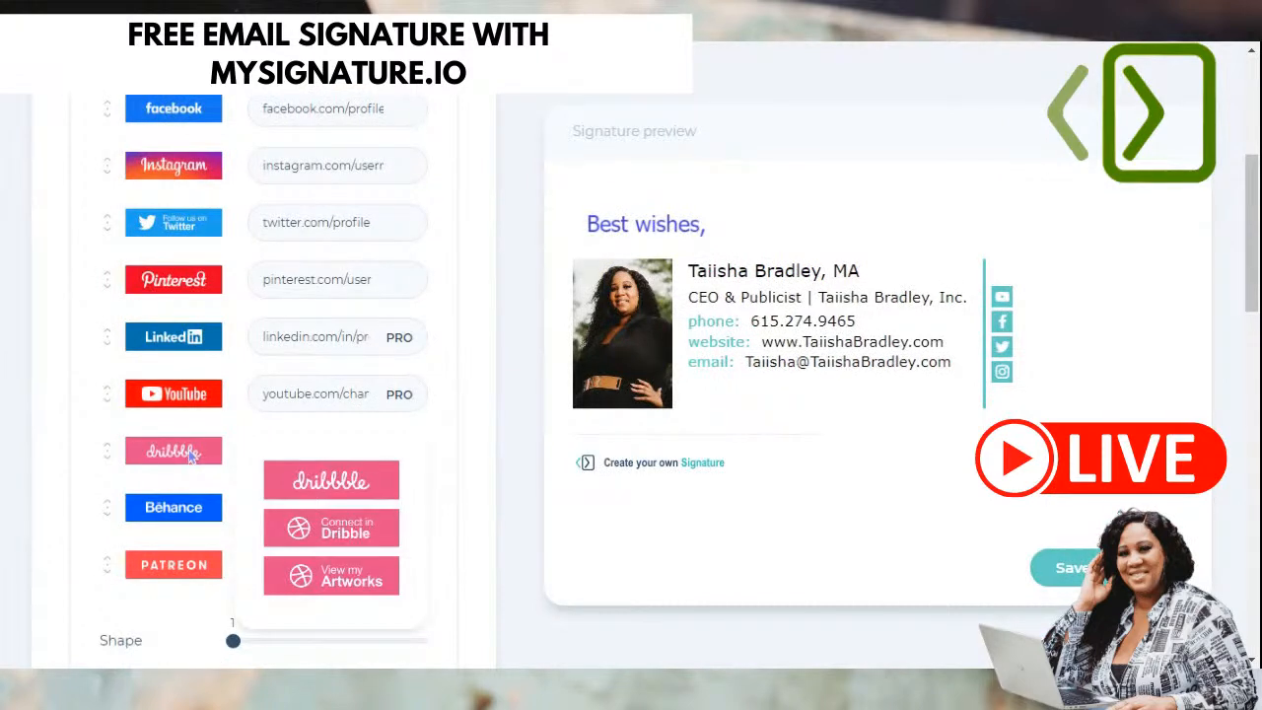
{"action": "scroll", "coordinate": [53, 428], "scroll_direction": "down", "scroll_amount": 1}
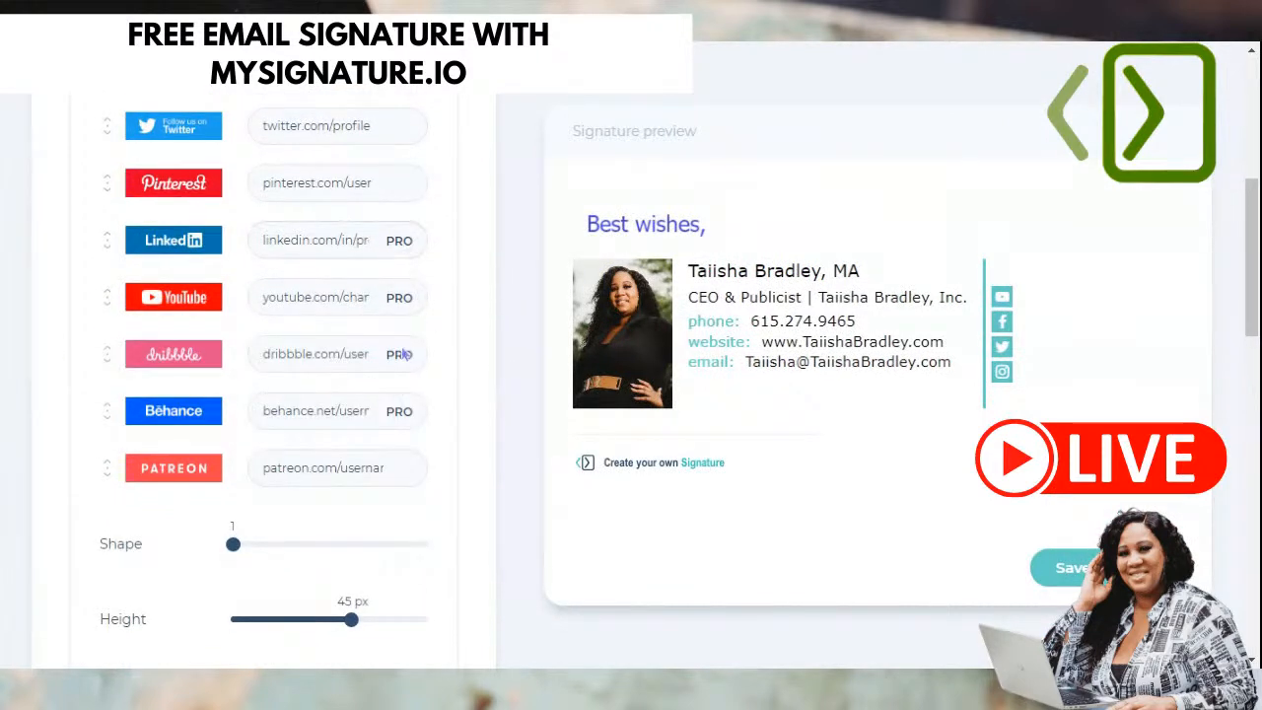
{"action": "scroll", "coordinate": [404, 453], "scroll_direction": "down", "scroll_amount": 1}
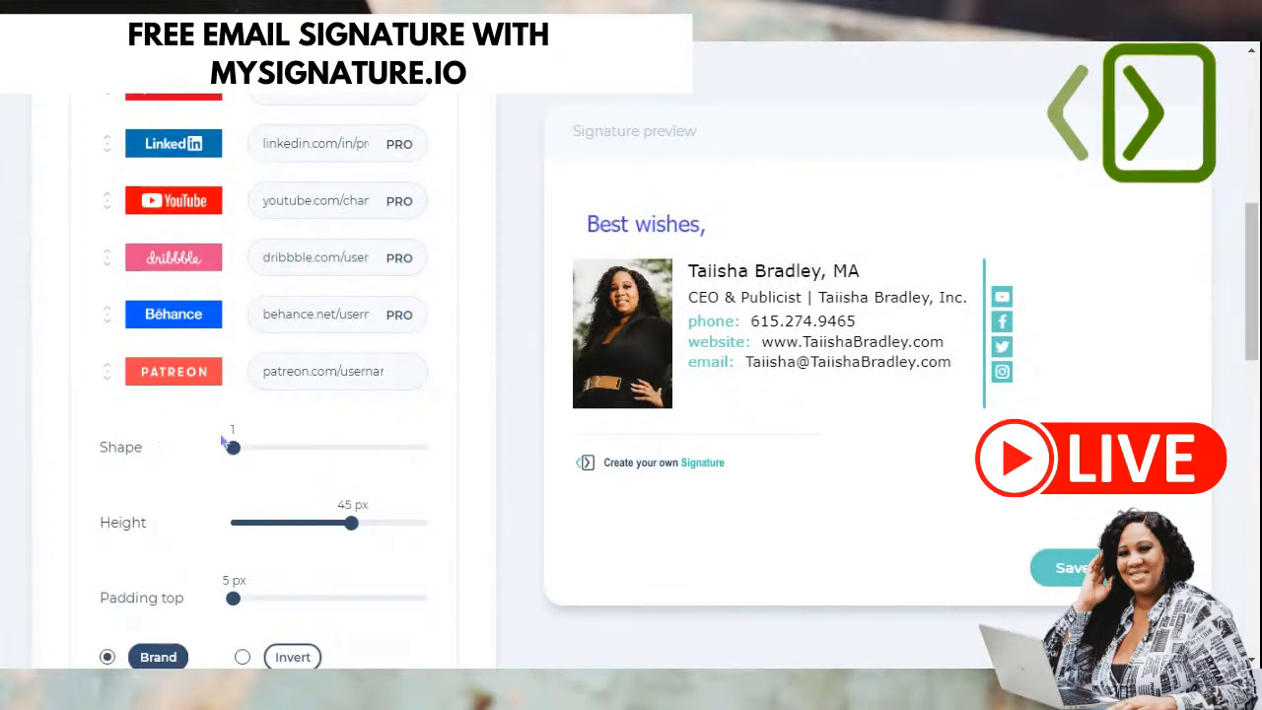
{"action": "scroll", "coordinate": [281, 448], "scroll_direction": "down", "scroll_amount": 1}
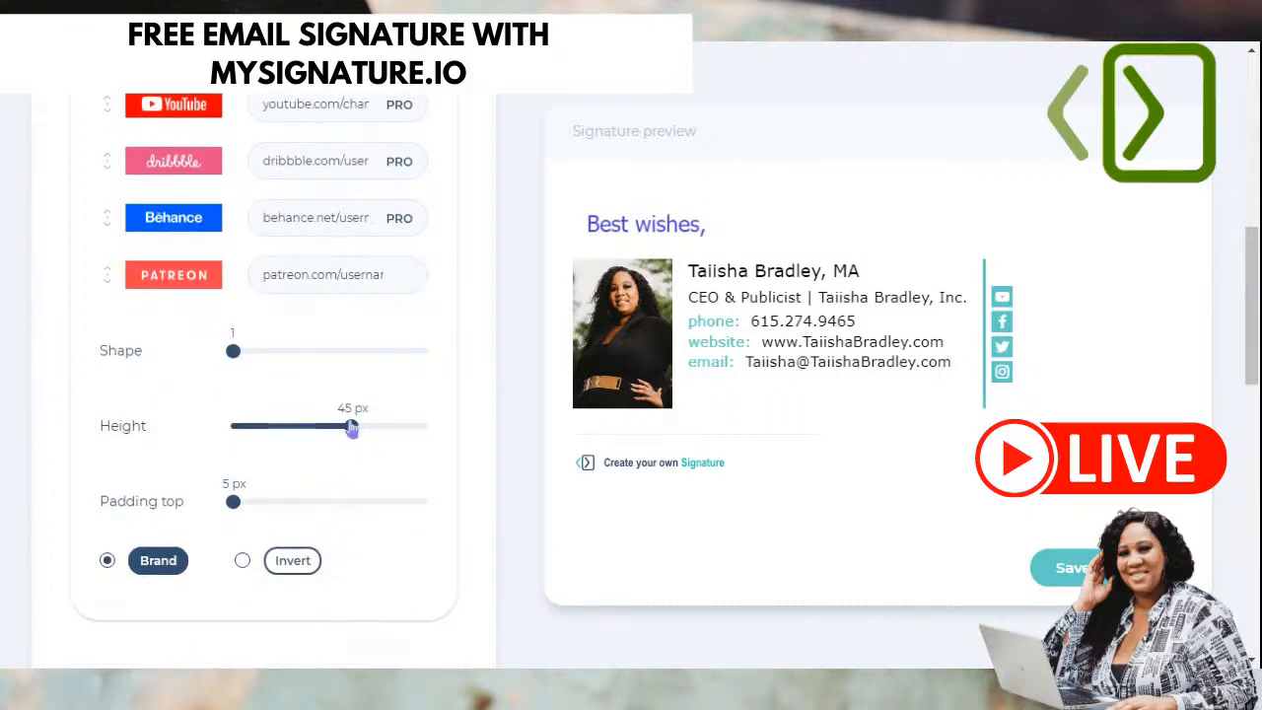
{"action": "scroll", "coordinate": [369, 487], "scroll_direction": "down", "scroll_amount": 2}
{"action": "scroll", "coordinate": [386, 513], "scroll_direction": "up", "scroll_amount": 2}
{"action": "scroll", "coordinate": [247, 395], "scroll_direction": "up", "scroll_amount": 6}
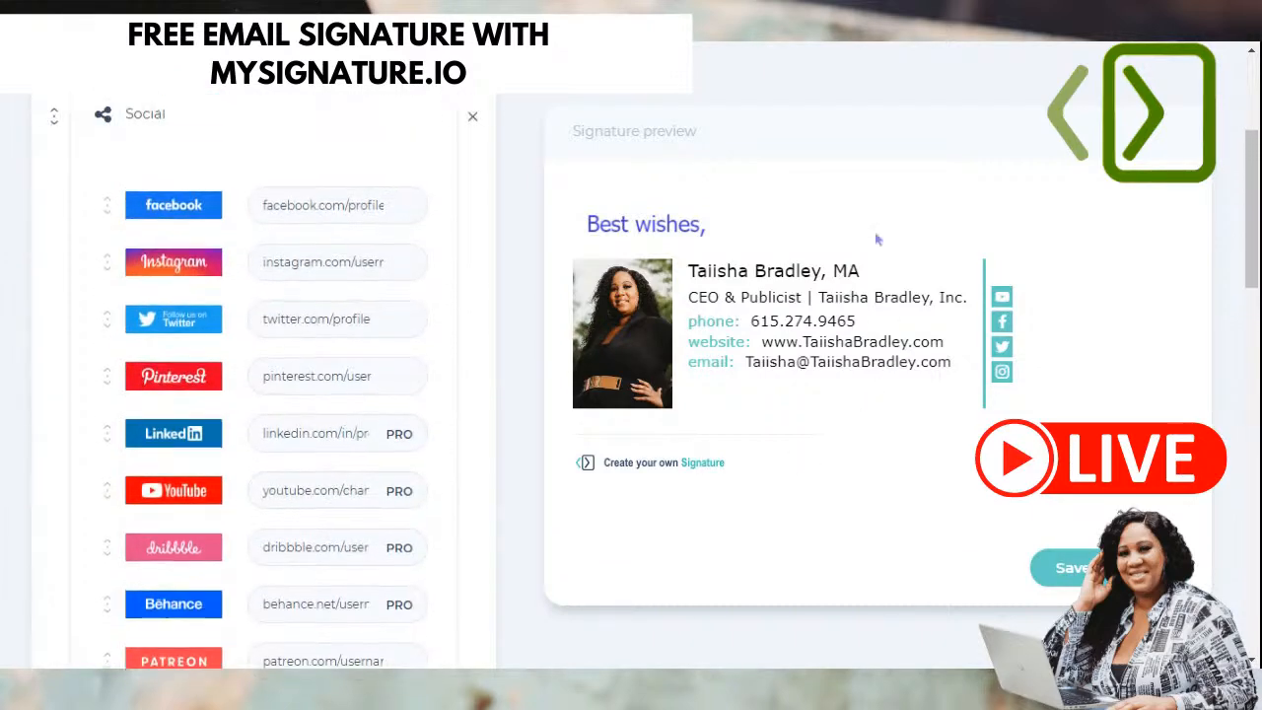
- Browse the button style choices for Facebook, Twitter, Pinterest and YouTube
{"action": "left_click", "coordinate": [168, 400]}
{"action": "scroll", "coordinate": [169, 414], "scroll_direction": "down", "scroll_amount": 1}
{"action": "left_click", "coordinate": [168, 414]}
{"action": "left_click", "coordinate": [158, 313]}
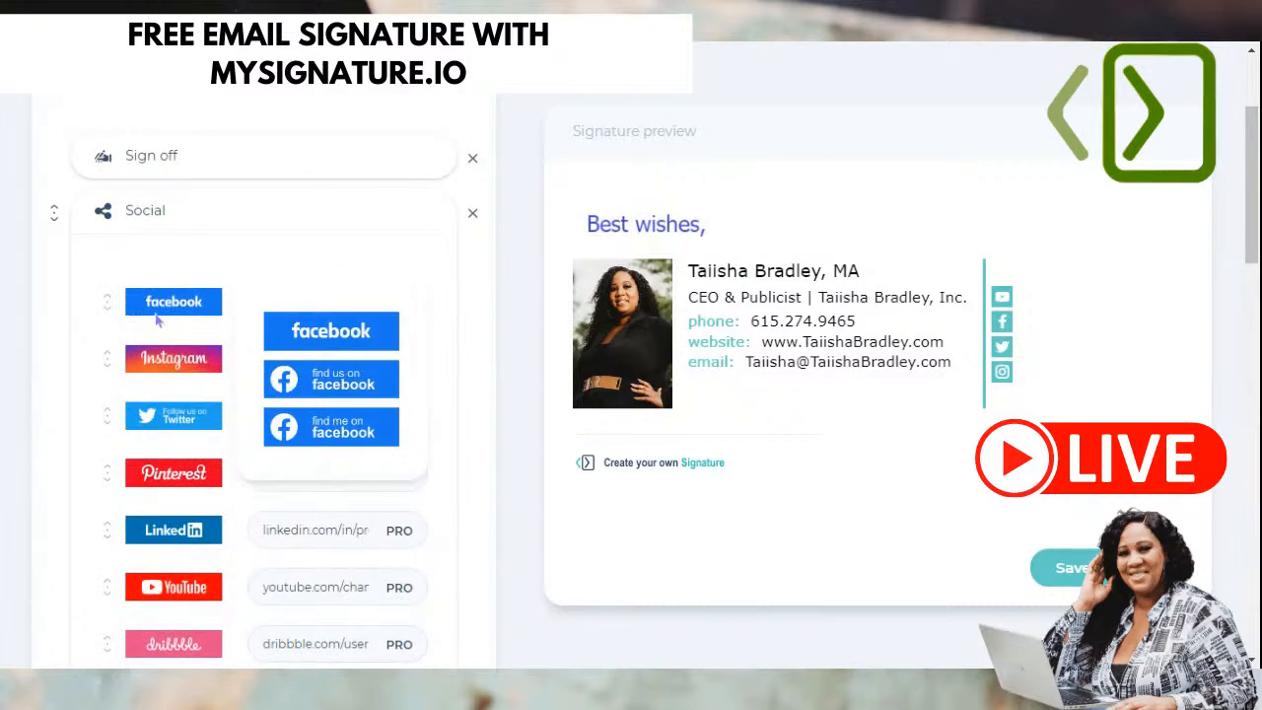
{"action": "left_click", "coordinate": [173, 472]}
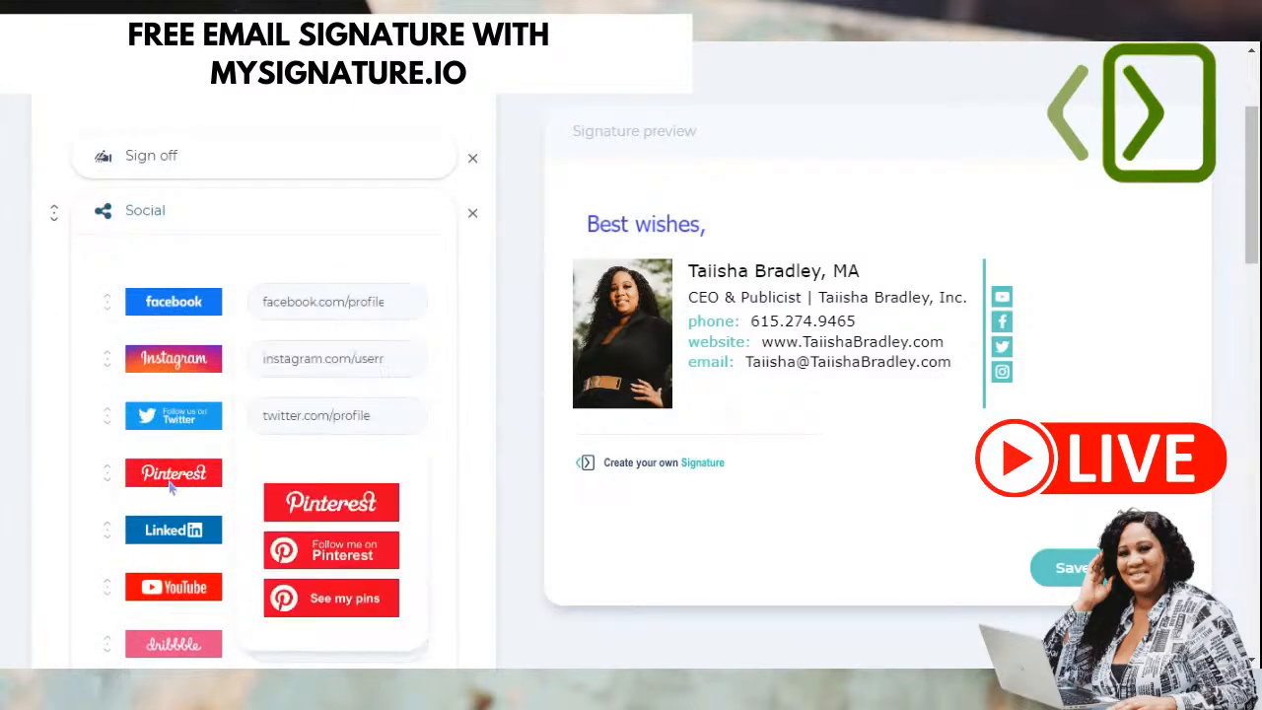
{"action": "scroll", "coordinate": [173, 483], "scroll_direction": "down", "scroll_amount": 1}
{"action": "left_click", "coordinate": [174, 490]}
{"action": "mouse_move", "coordinate": [127, 450]}
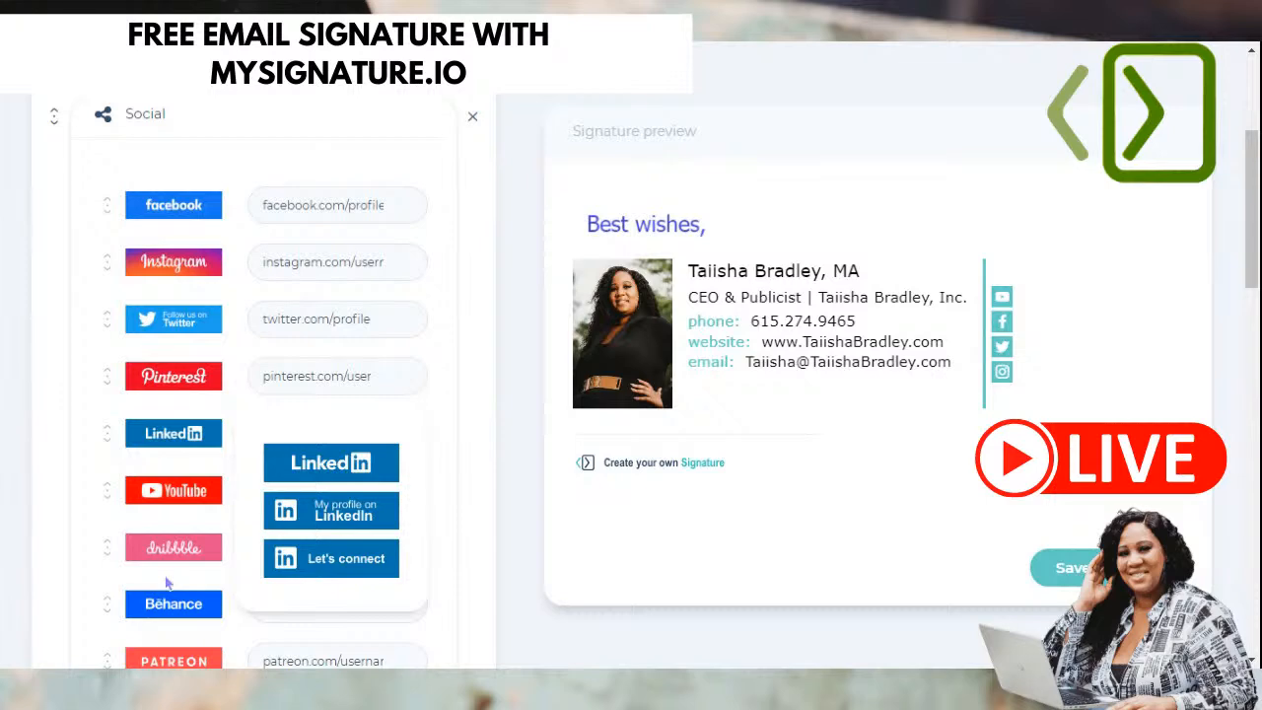
{"action": "scroll", "coordinate": [168, 583], "scroll_direction": "down", "scroll_amount": 6}
{"action": "scroll", "coordinate": [197, 526], "scroll_direction": "down", "scroll_amount": 2}
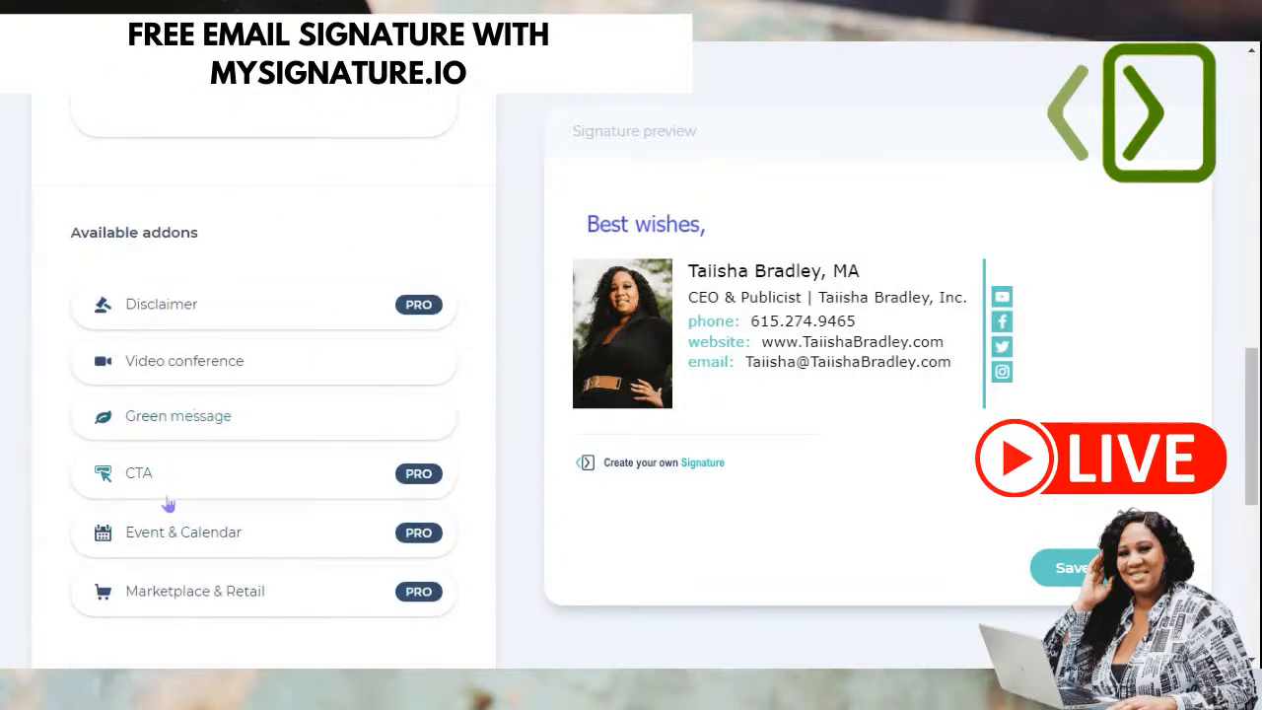
{"action": "left_click", "coordinate": [206, 361]}
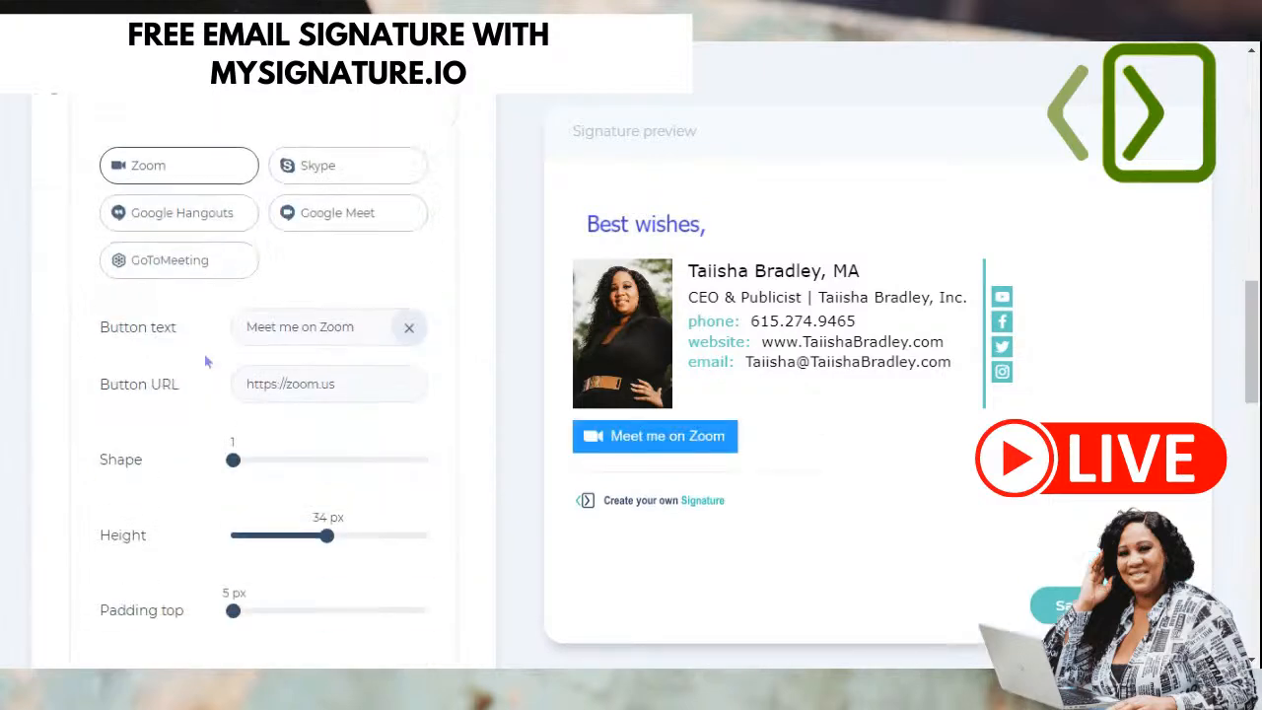
{"action": "scroll", "coordinate": [206, 361], "scroll_direction": "down", "scroll_amount": 5}
{"action": "scroll", "coordinate": [203, 368], "scroll_direction": "up", "scroll_amount": 4}
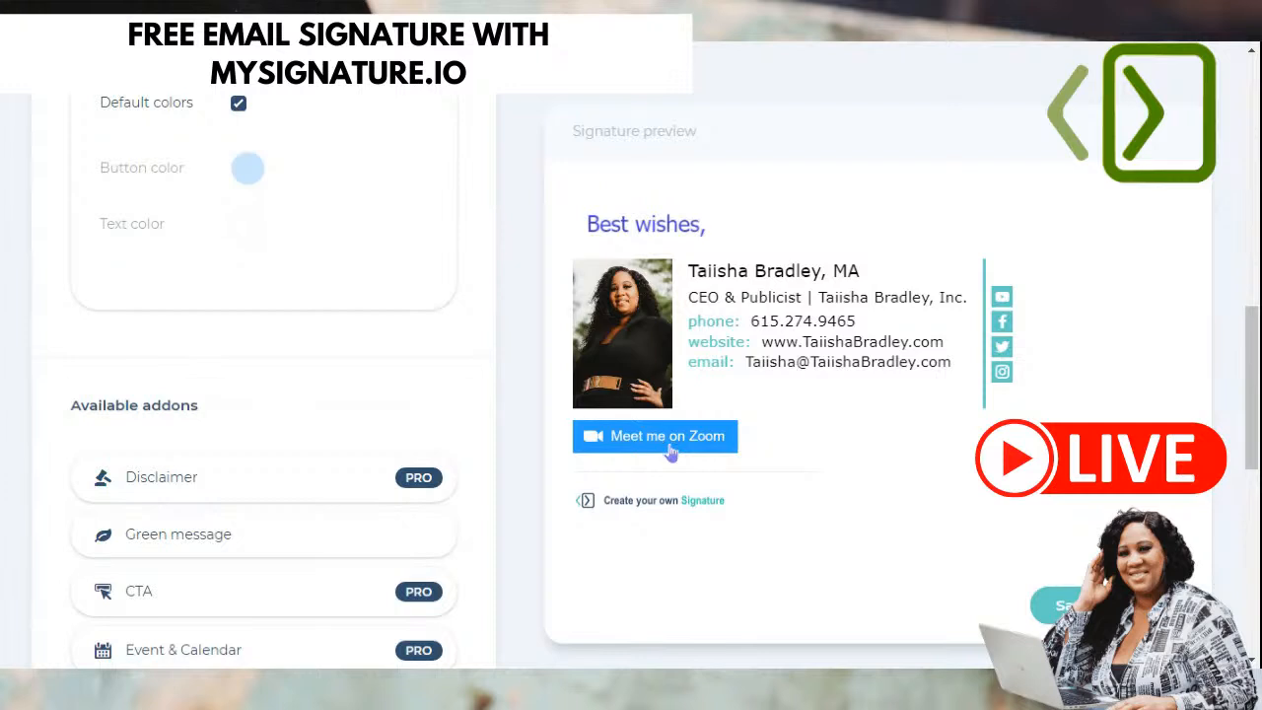
{"action": "scroll", "coordinate": [235, 375], "scroll_direction": "up", "scroll_amount": 8}
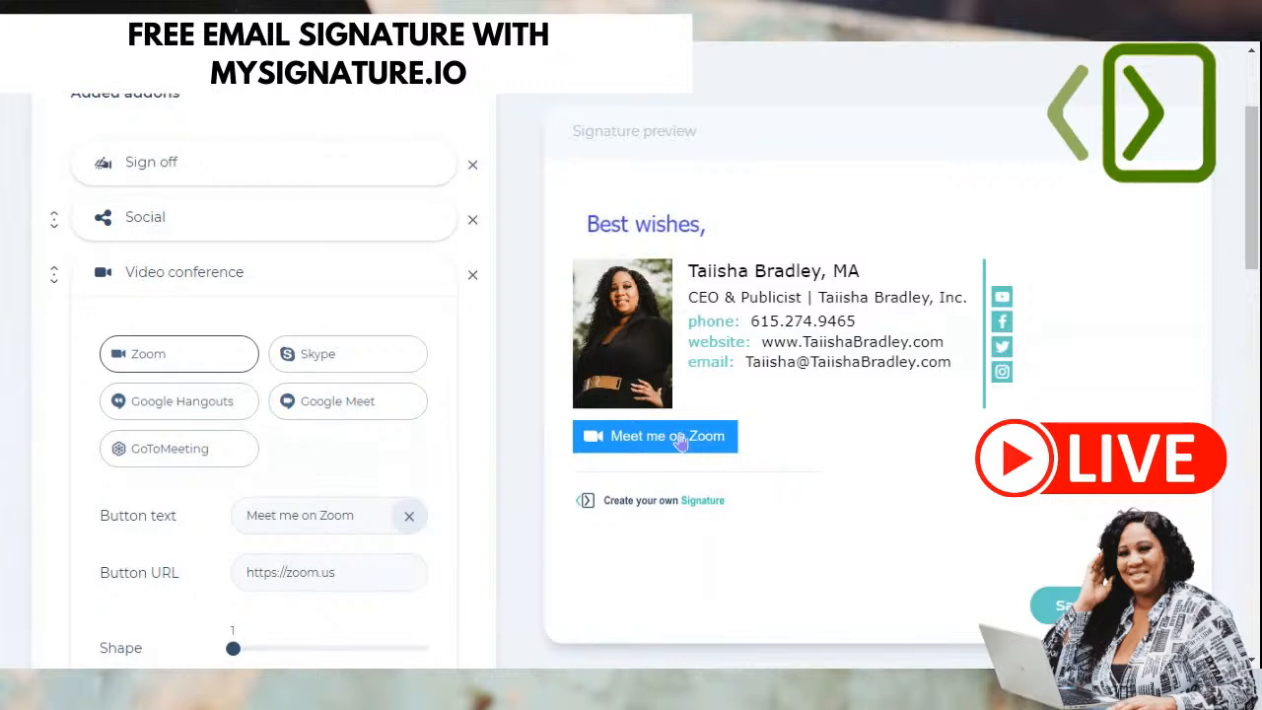
{"action": "scroll", "coordinate": [680, 445], "scroll_direction": "down", "scroll_amount": 1}
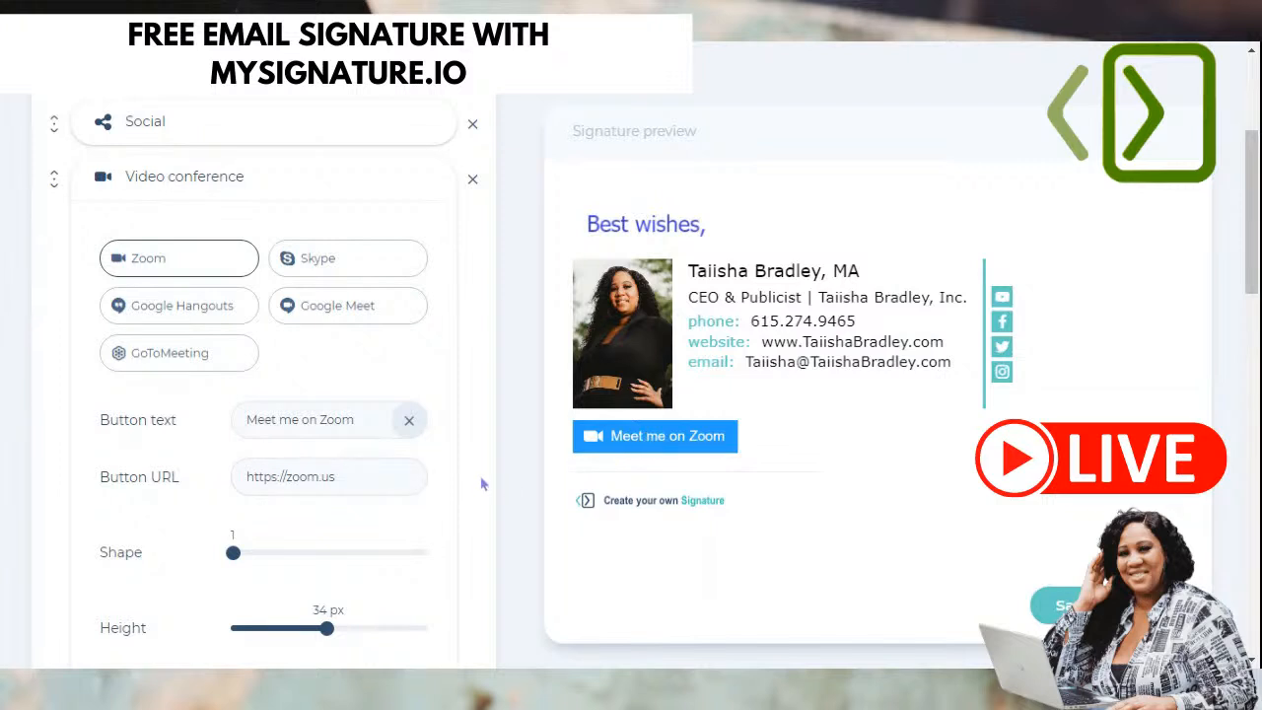
- Switch the meeting button to GoToMeeting and trim its label to just 'GoToMeeting'
{"action": "left_click", "coordinate": [345, 273]}
{"action": "left_click", "coordinate": [352, 307]}
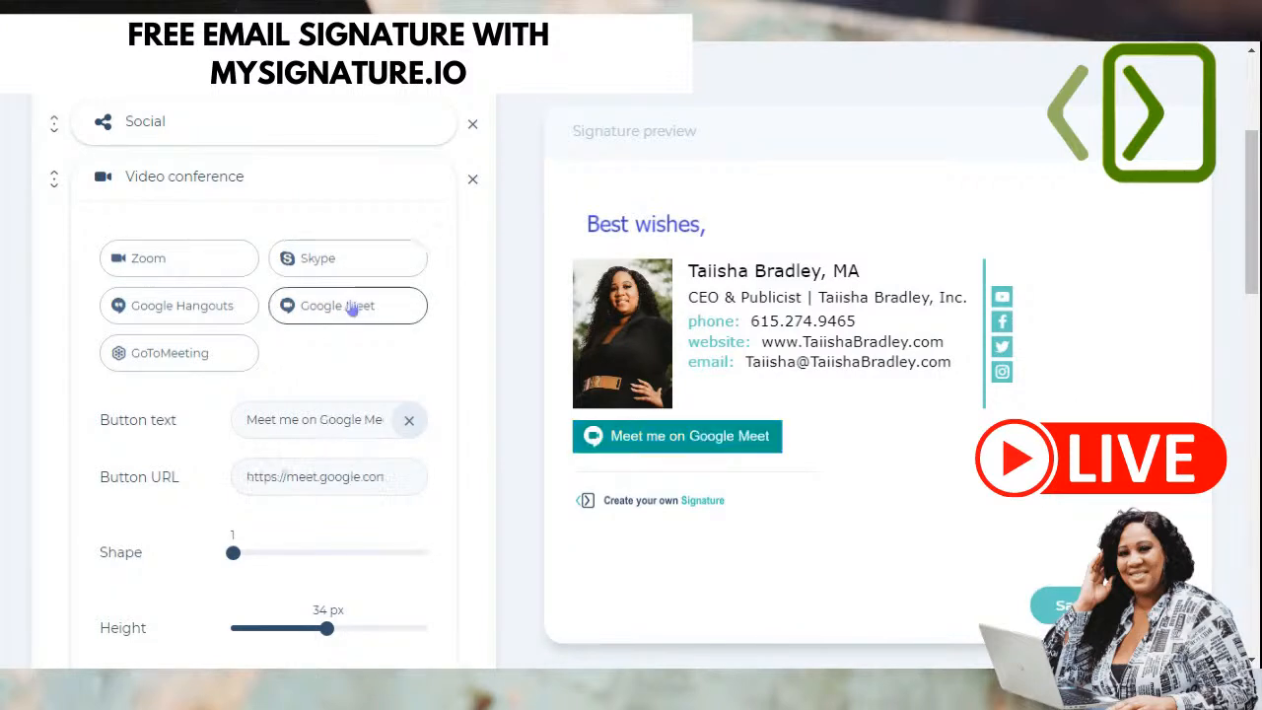
{"action": "left_click", "coordinate": [178, 310]}
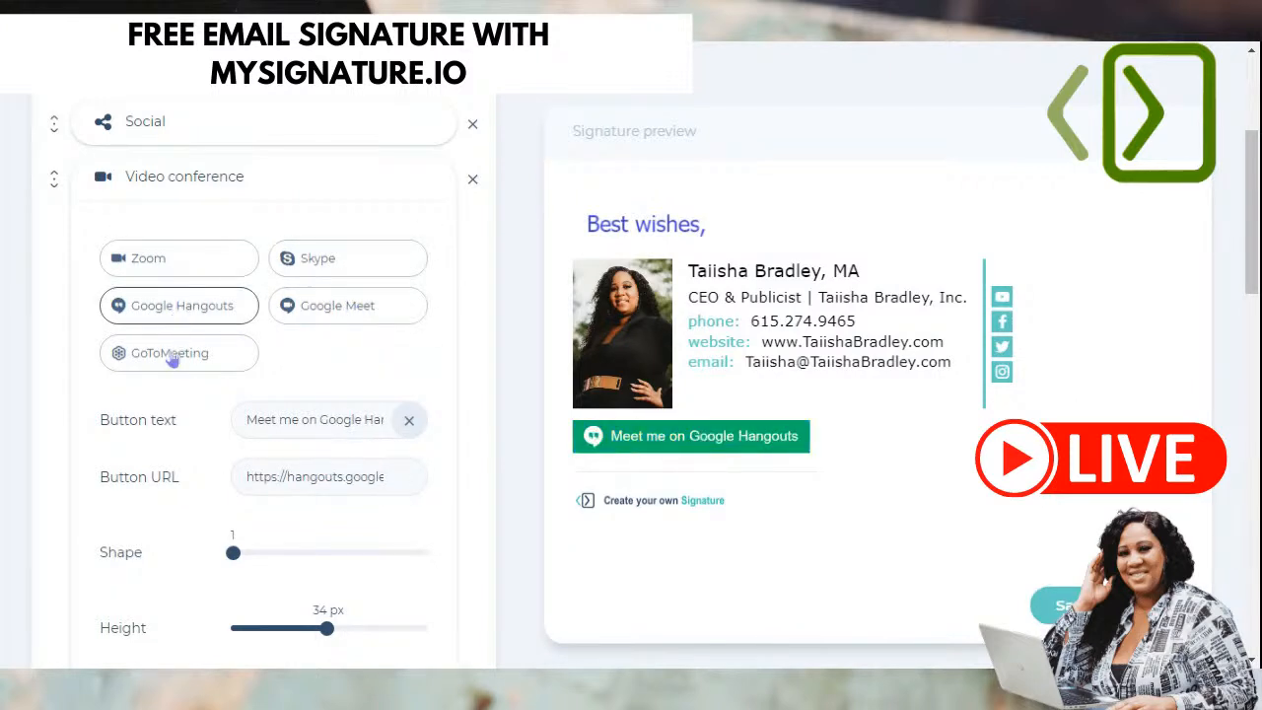
{"action": "left_click", "coordinate": [172, 361]}
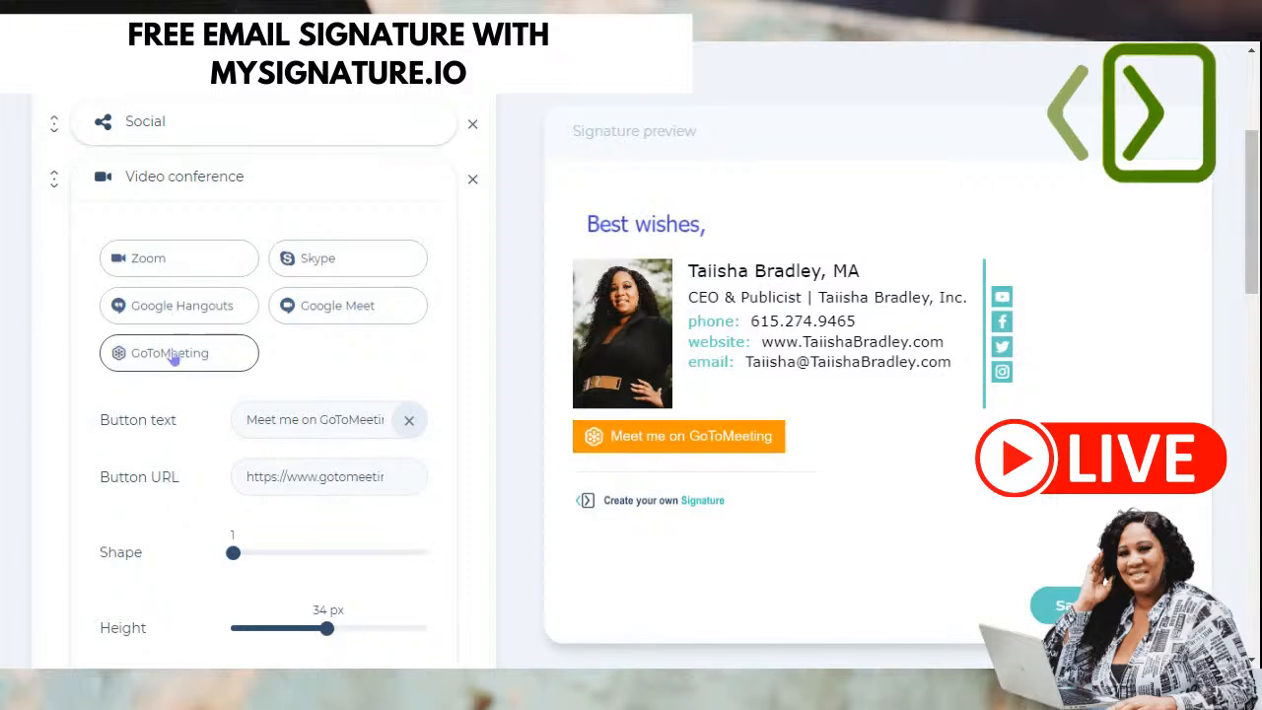
{"action": "left_click", "coordinate": [283, 422]}
{"action": "triple_click", "coordinate": [283, 422]}
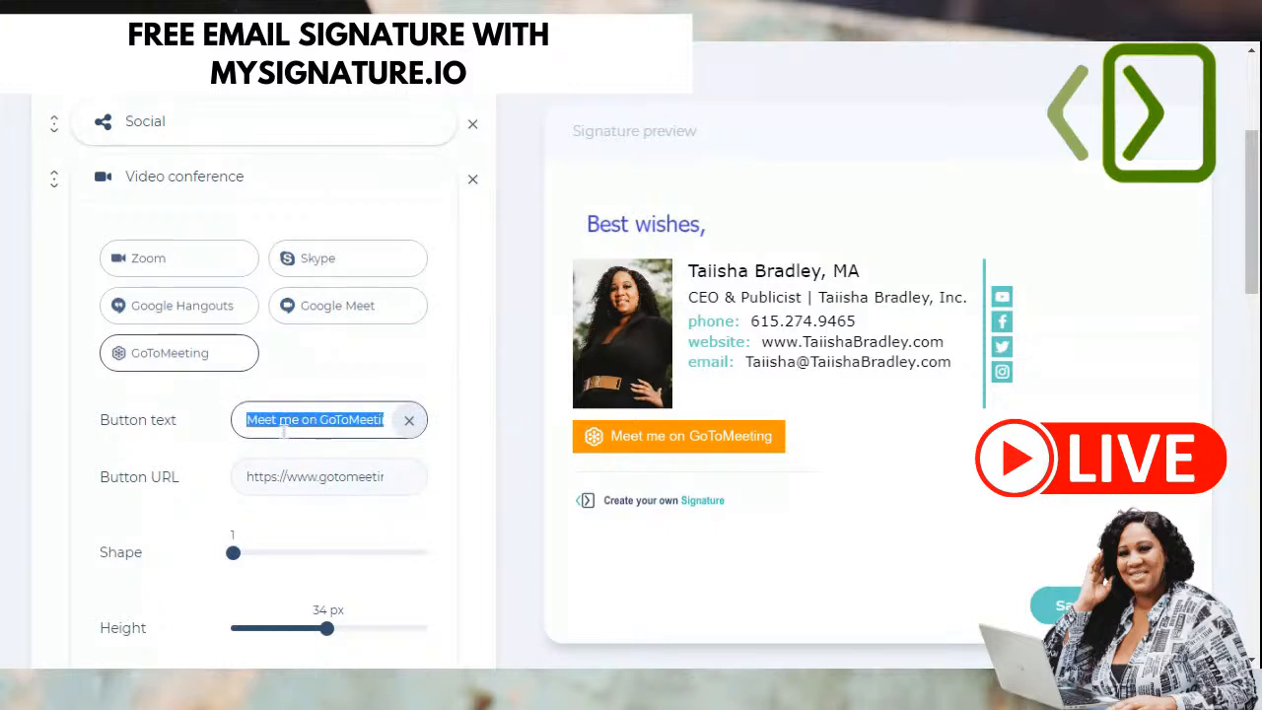
{"action": "left_click", "coordinate": [335, 419]}
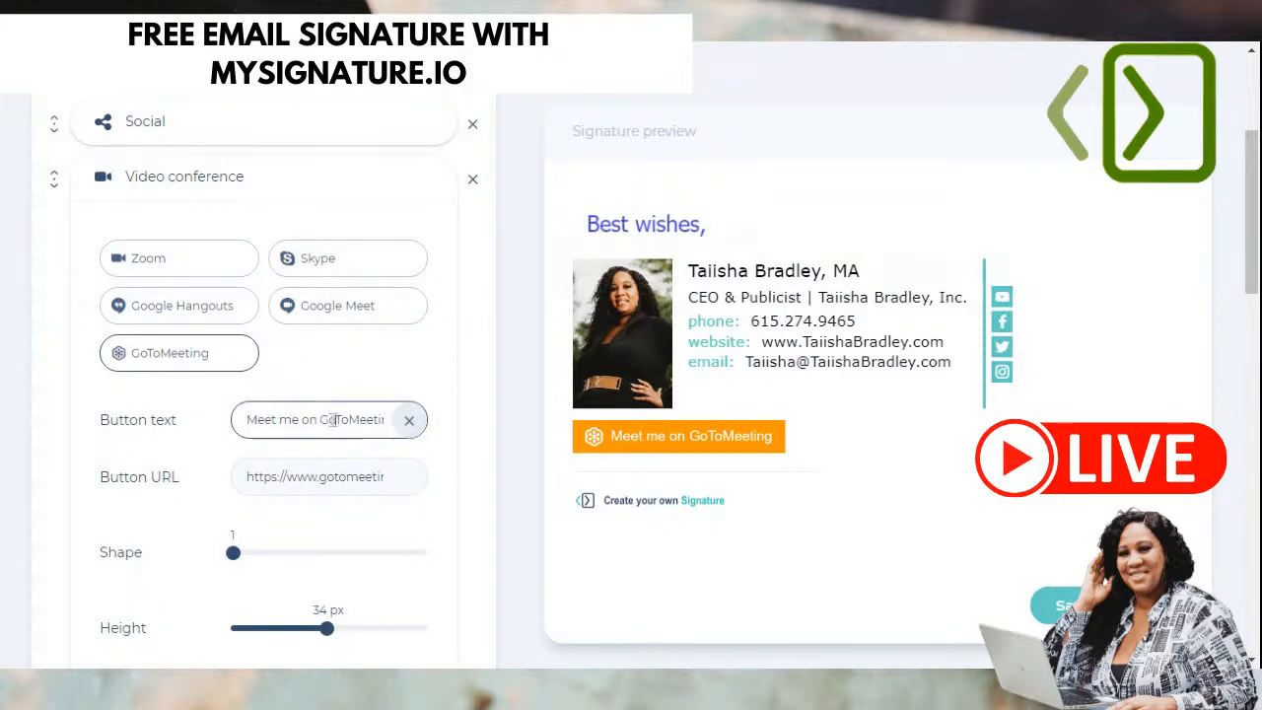
{"action": "left_click_drag", "start_coordinate": [317, 419], "coordinate": [144, 444]}
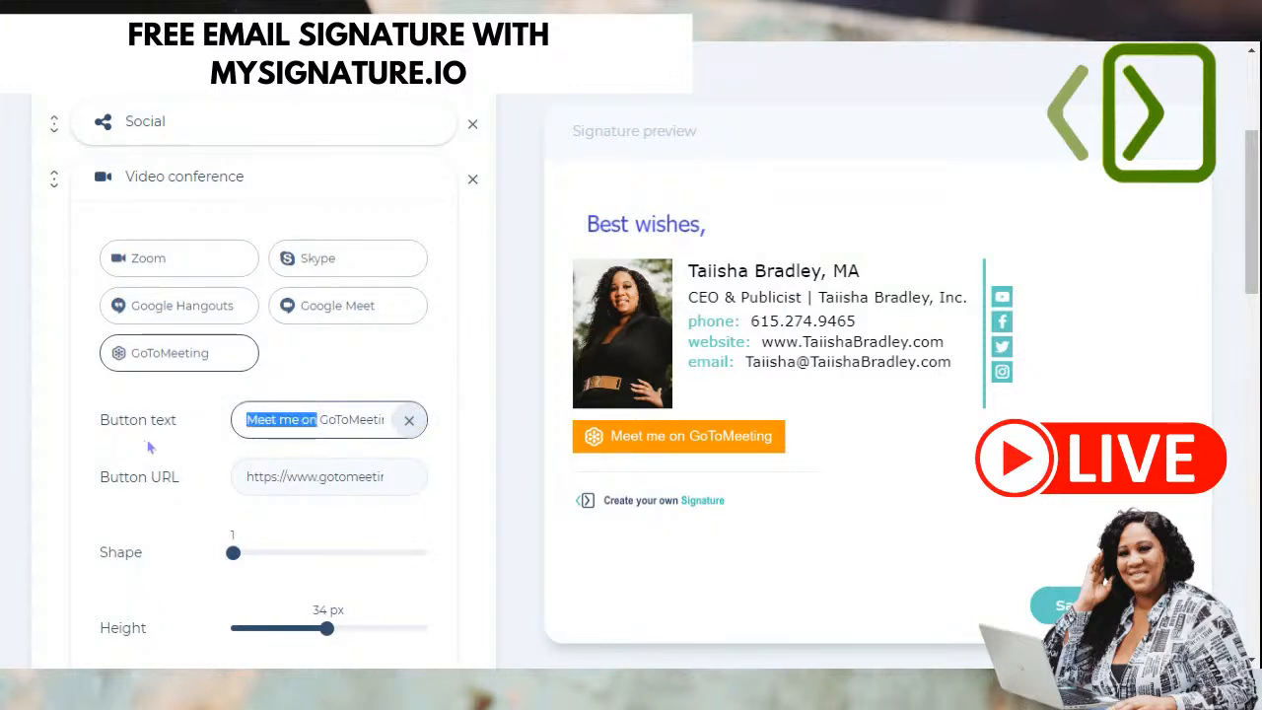
{"action": "key", "text": "BackSpace"}
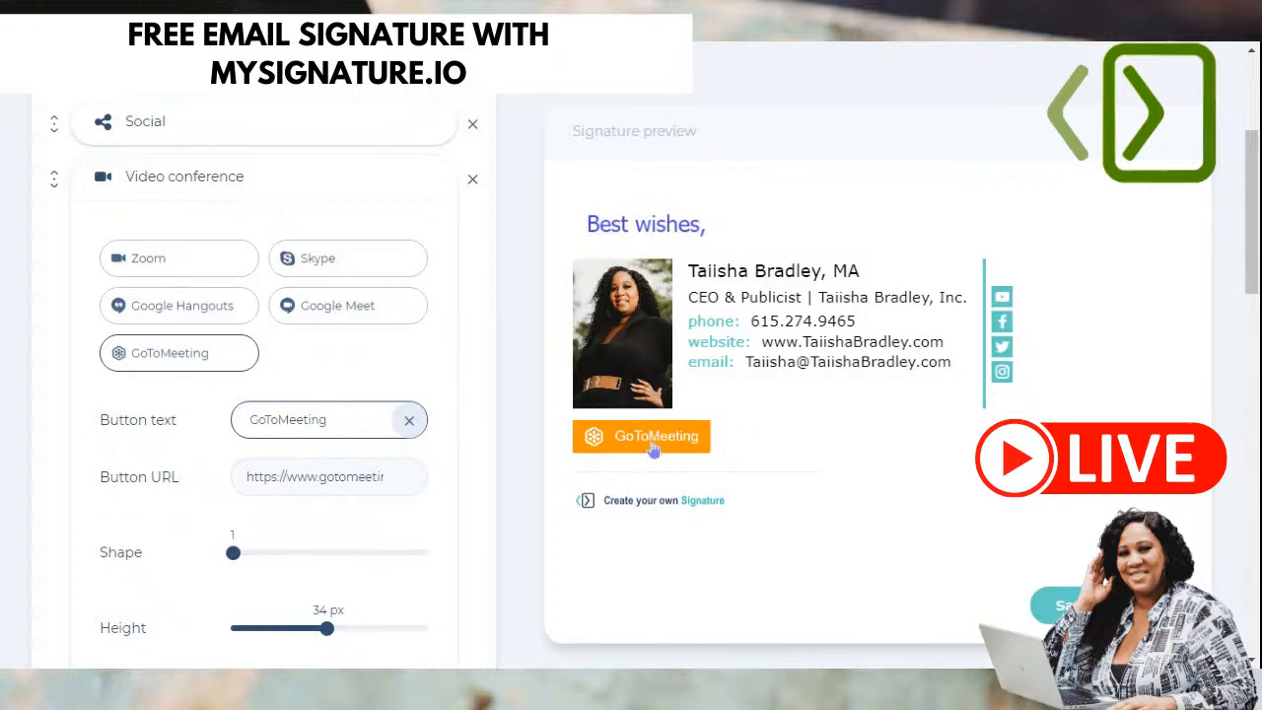
{"action": "left_click", "coordinate": [298, 481]}
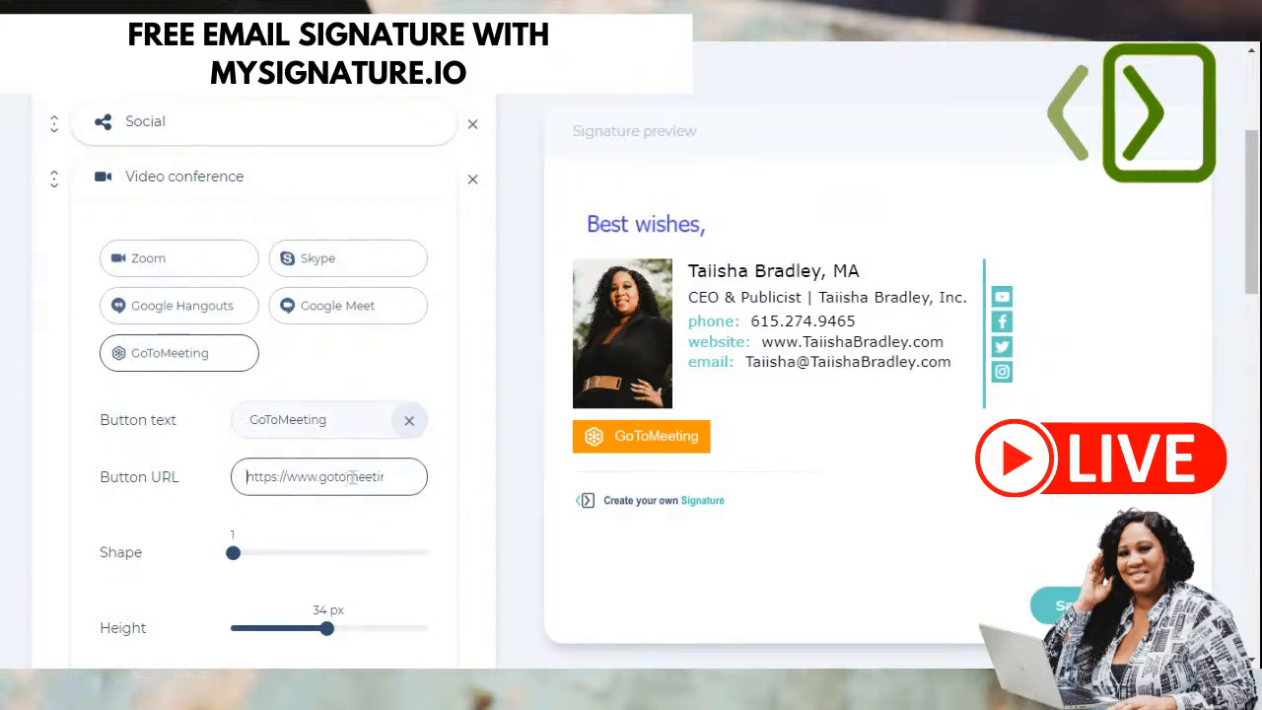
- Set the meeting button height to 27 px and its shape to style 2
{"action": "scroll", "coordinate": [168, 490], "scroll_direction": "down", "scroll_amount": 1}
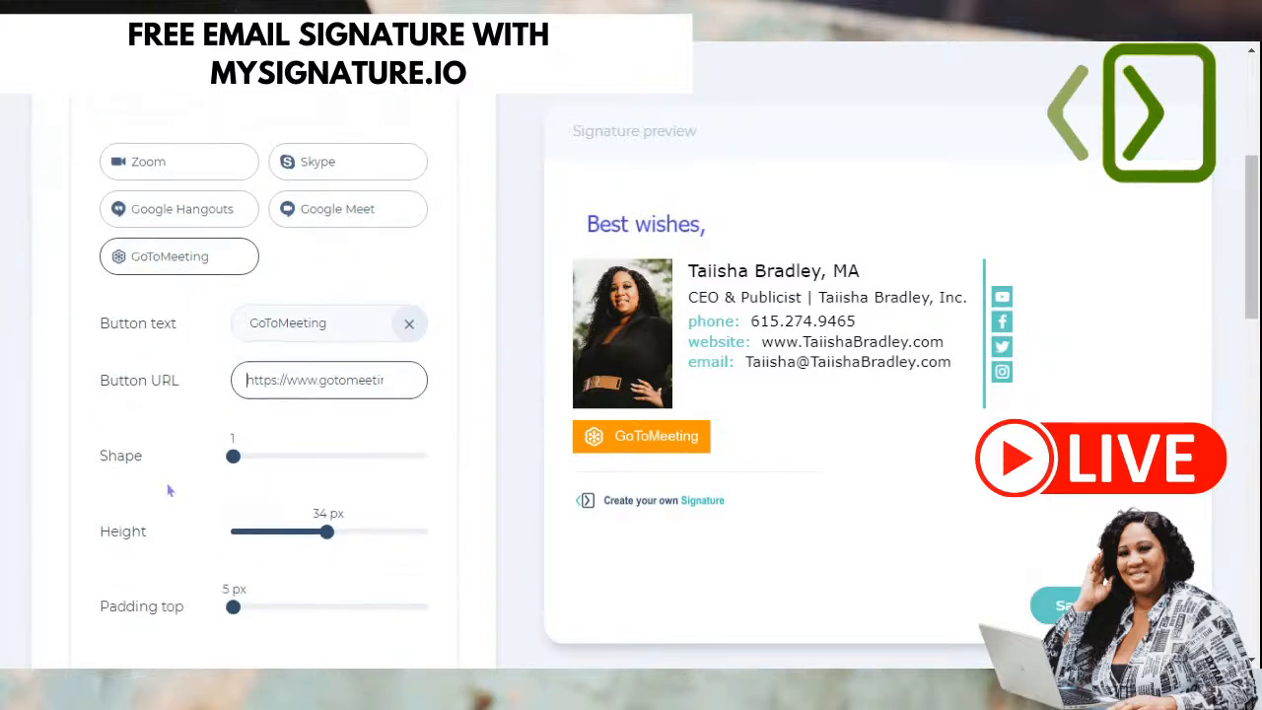
{"action": "scroll", "coordinate": [156, 384], "scroll_direction": "down", "scroll_amount": 2}
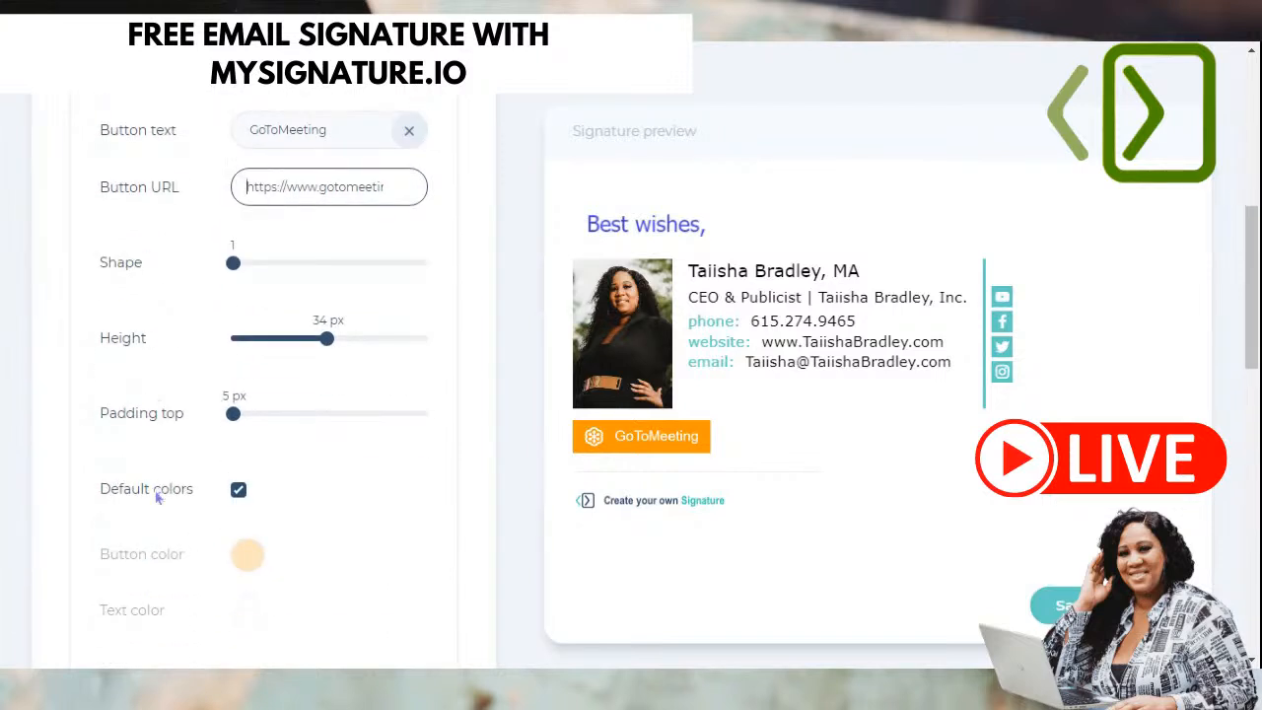
{"action": "left_click_drag", "start_coordinate": [290, 341], "coordinate": [262, 345]}
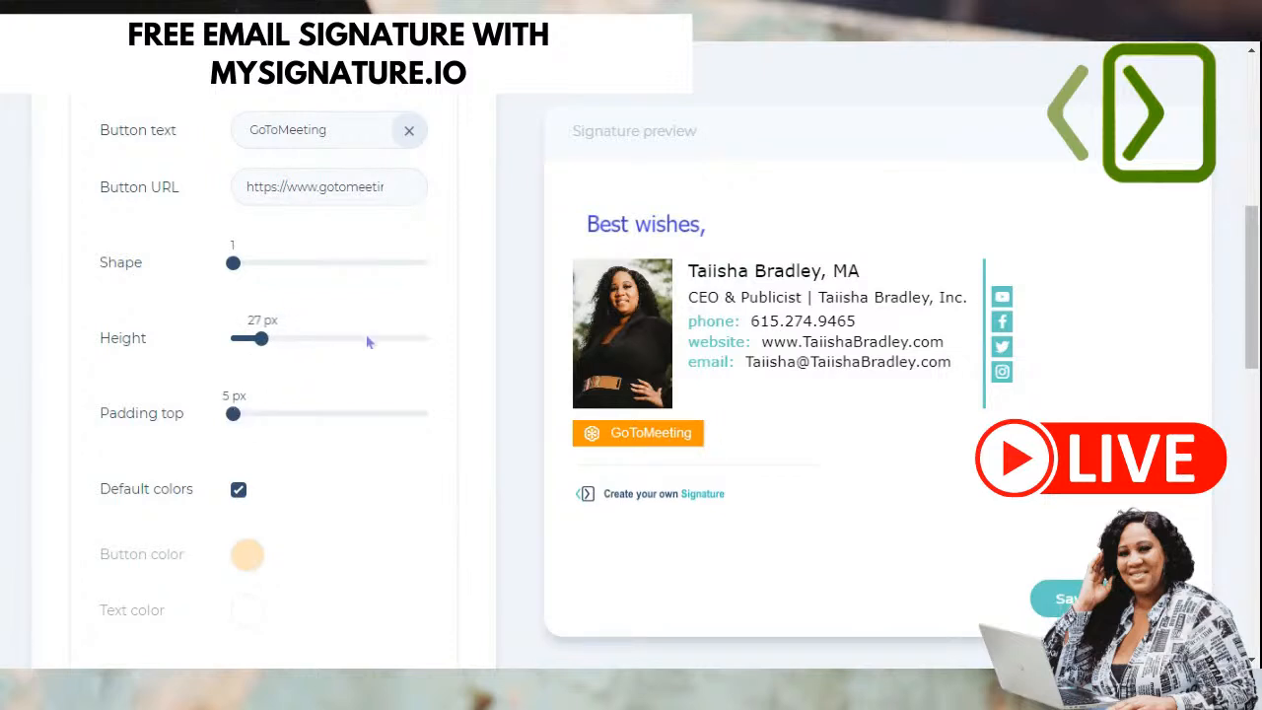
{"action": "left_click_drag", "start_coordinate": [233, 263], "coordinate": [316, 274]}
{"action": "scroll", "coordinate": [342, 419], "scroll_direction": "down", "scroll_amount": 1}
- Untick Default colors and recolour the GoToMeeting button blue (hex 3838E1) after trying black and grey
{"action": "left_click", "coordinate": [239, 397]}
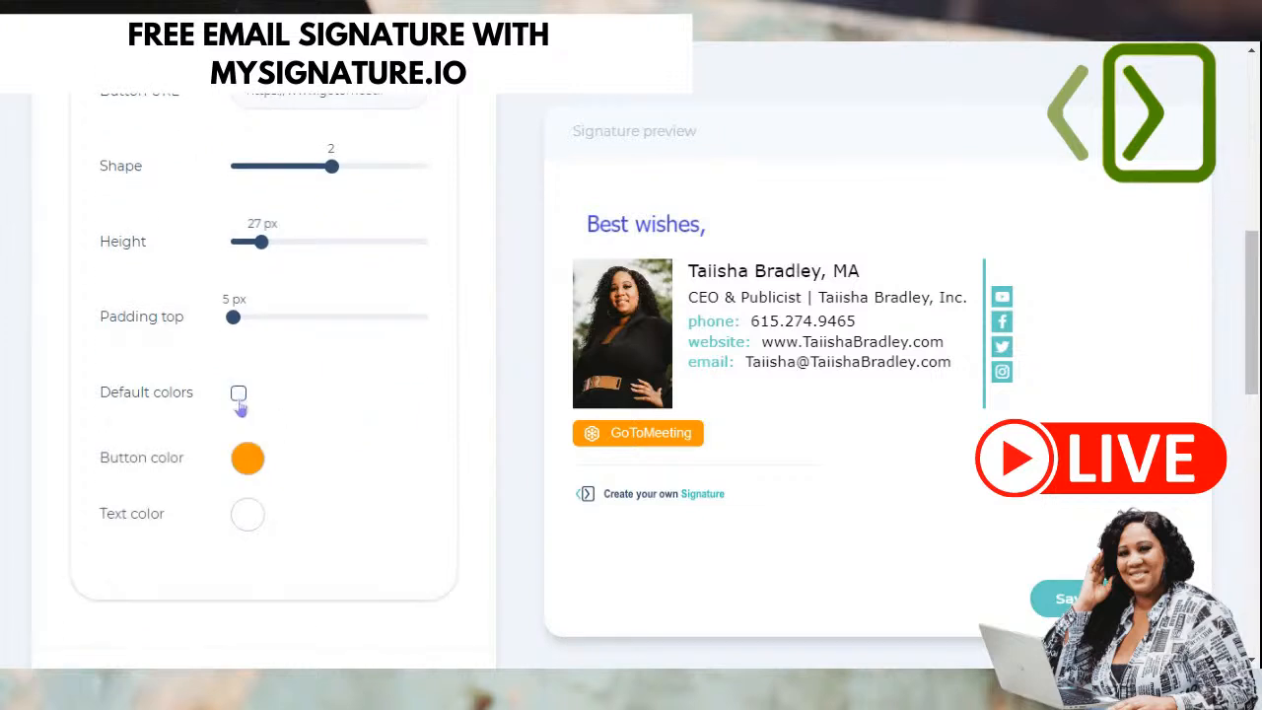
{"action": "left_click", "coordinate": [259, 466]}
{"action": "scroll", "coordinate": [335, 572], "scroll_direction": "down", "scroll_amount": 2}
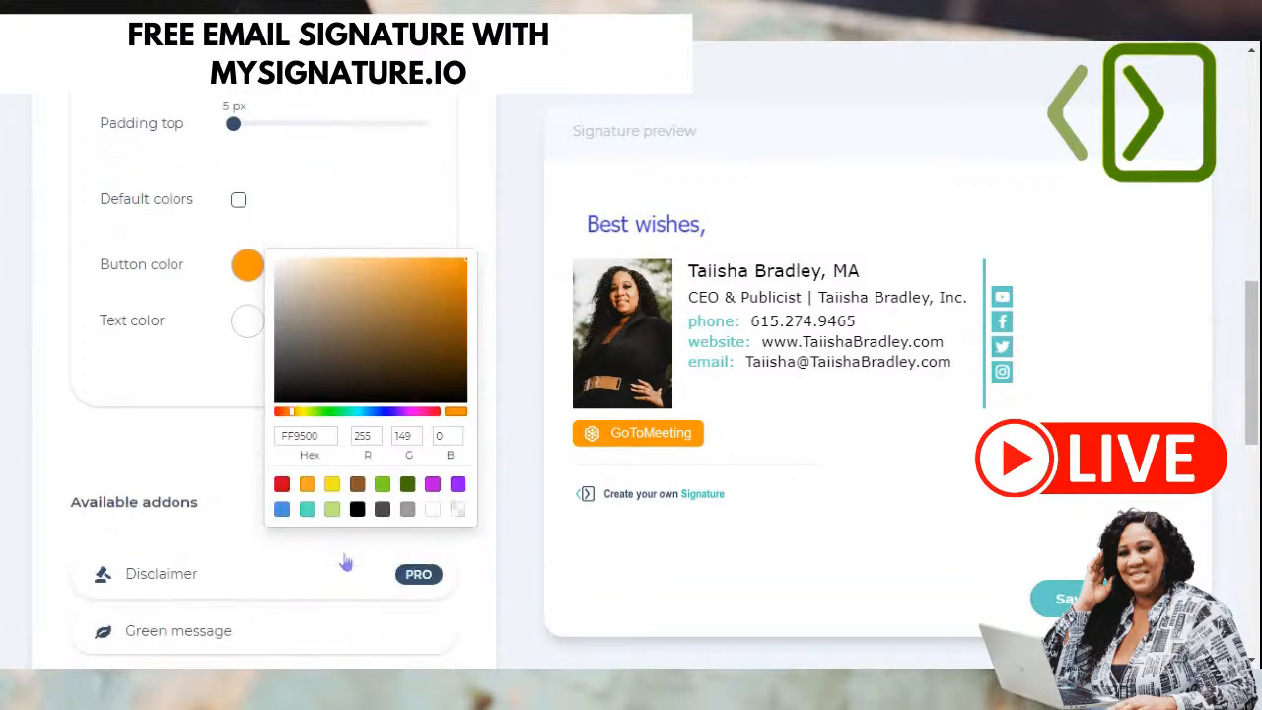
{"action": "left_click", "coordinate": [357, 510]}
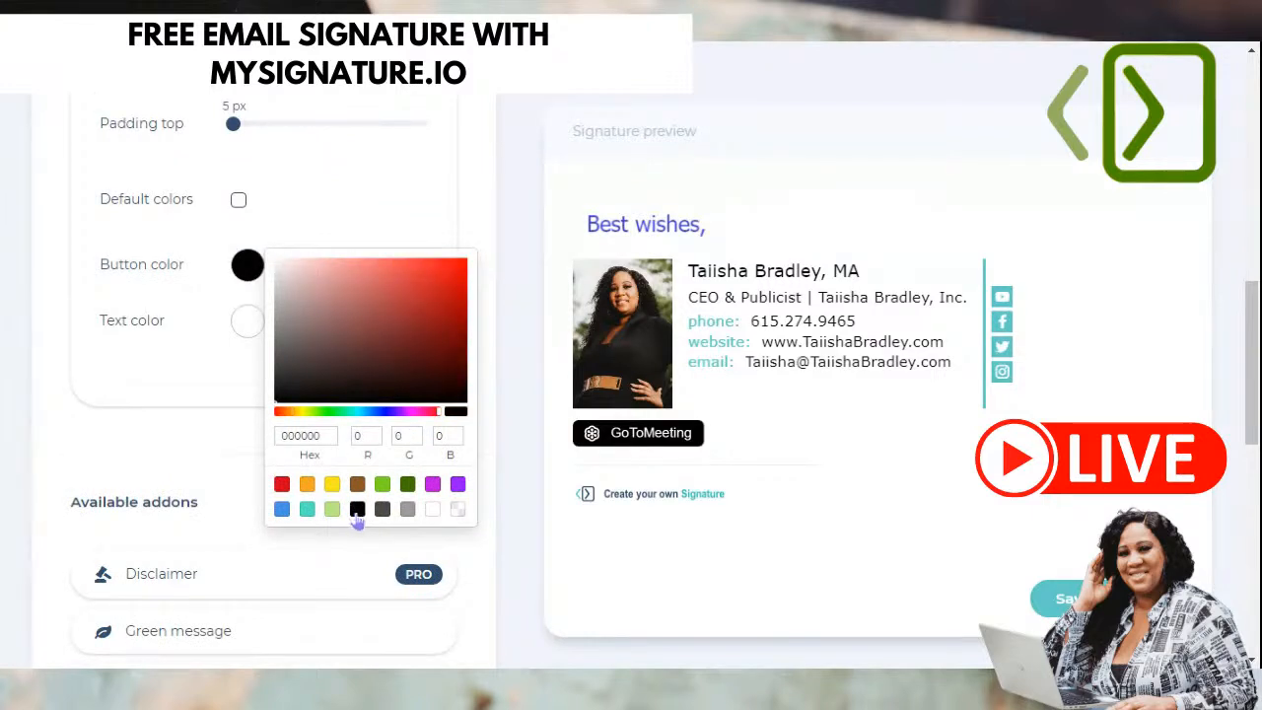
{"action": "left_click", "coordinate": [382, 509]}
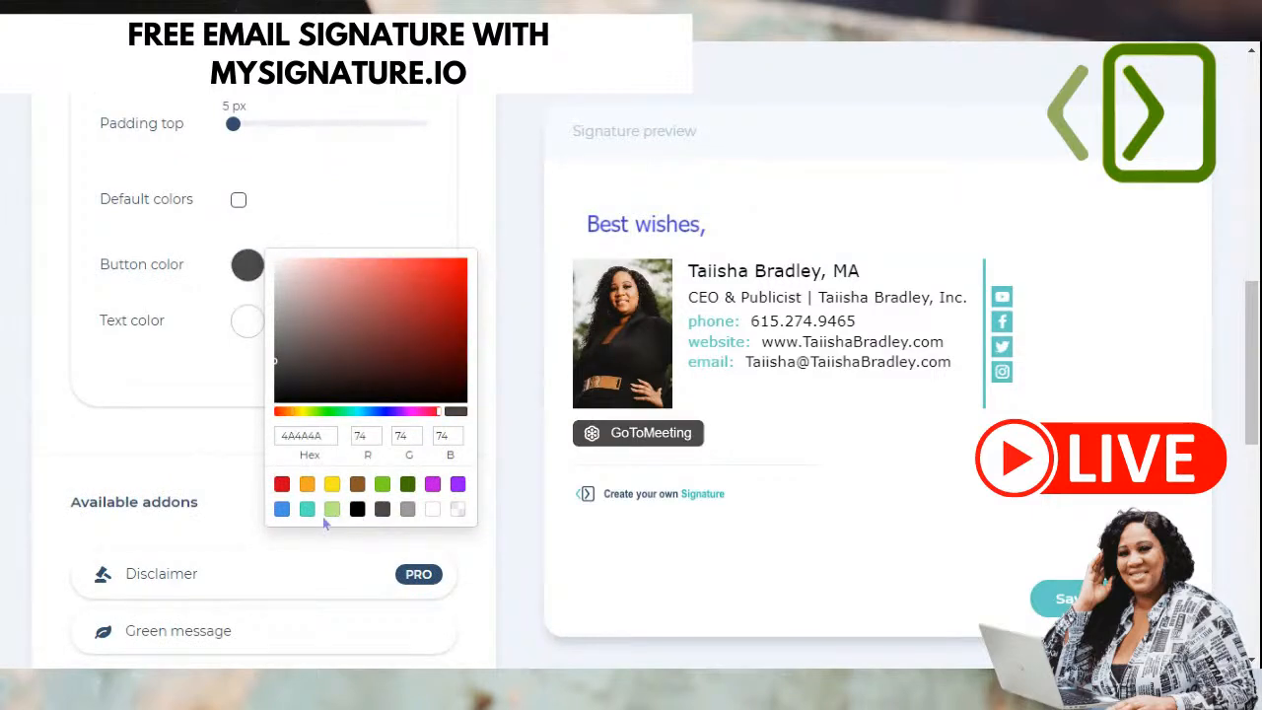
{"action": "double_click", "coordinate": [321, 436]}
{"action": "type", "text": "3838e1"}
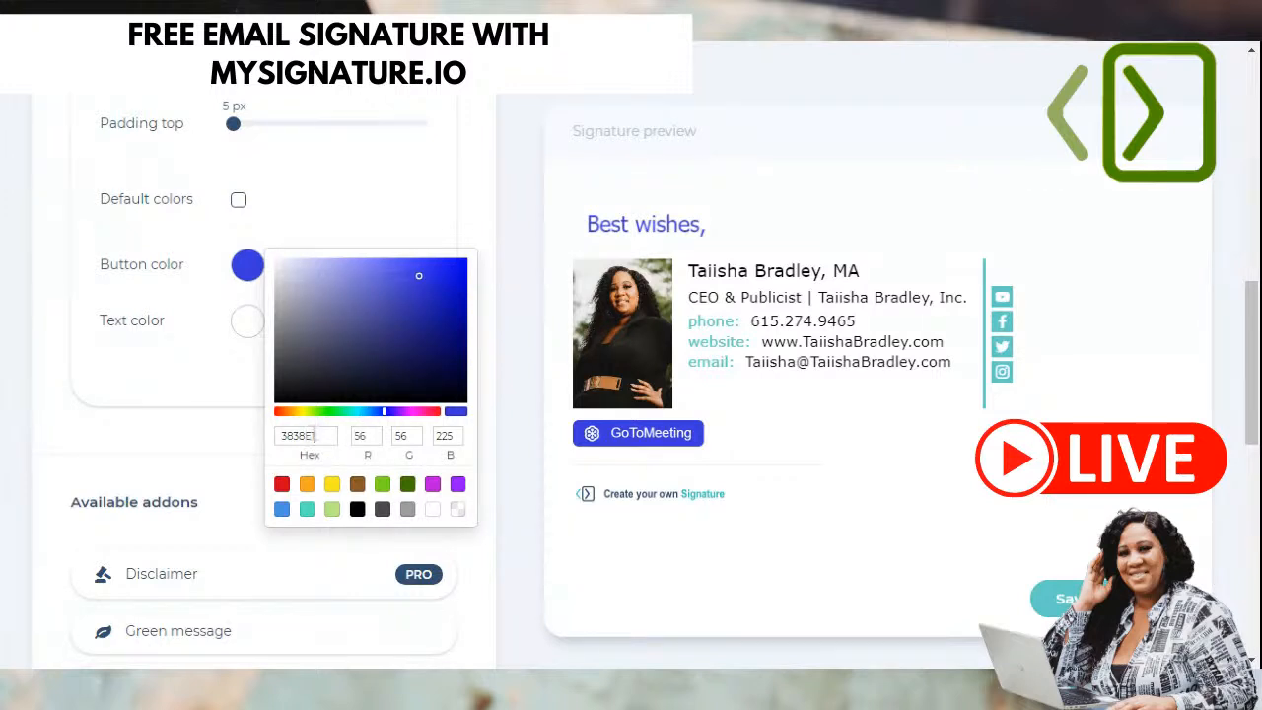
{"action": "double_click", "coordinate": [319, 431]}
{"action": "left_click", "coordinate": [186, 446]}
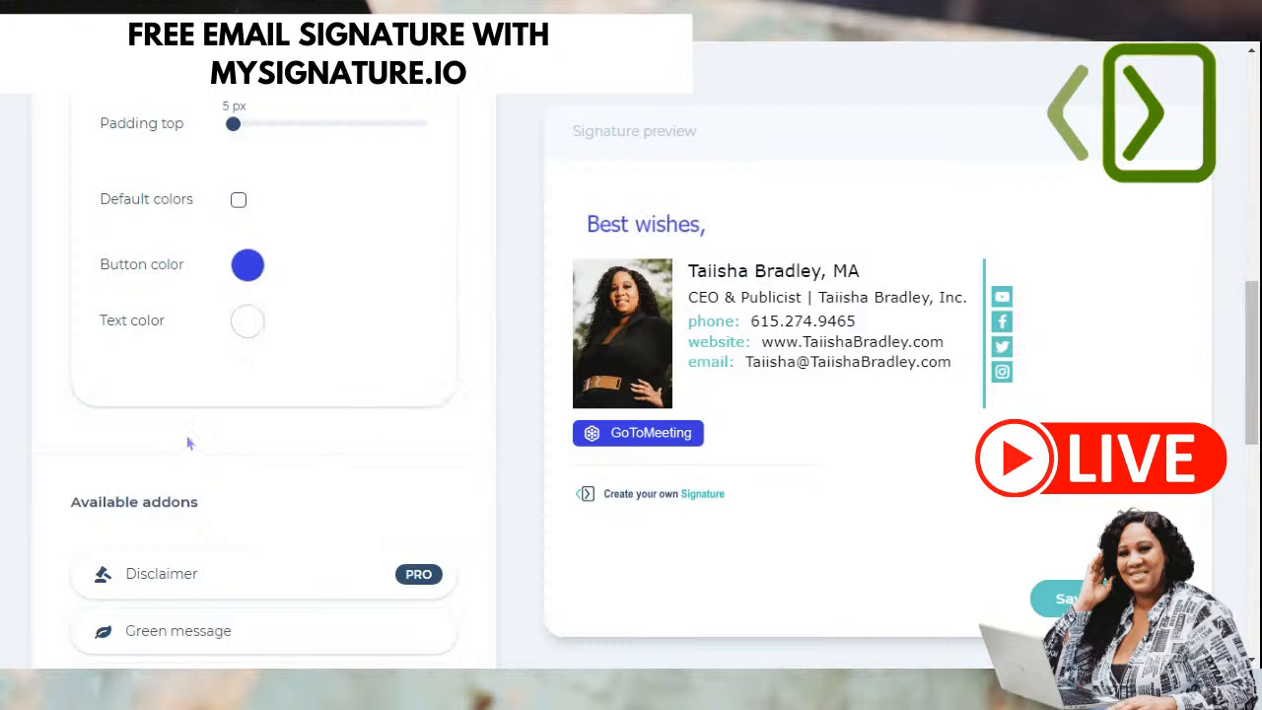
- Switch the meeting button to Zoom, then remove the Video conference addon from the signature
{"action": "scroll", "coordinate": [286, 361], "scroll_direction": "up", "scroll_amount": 6}
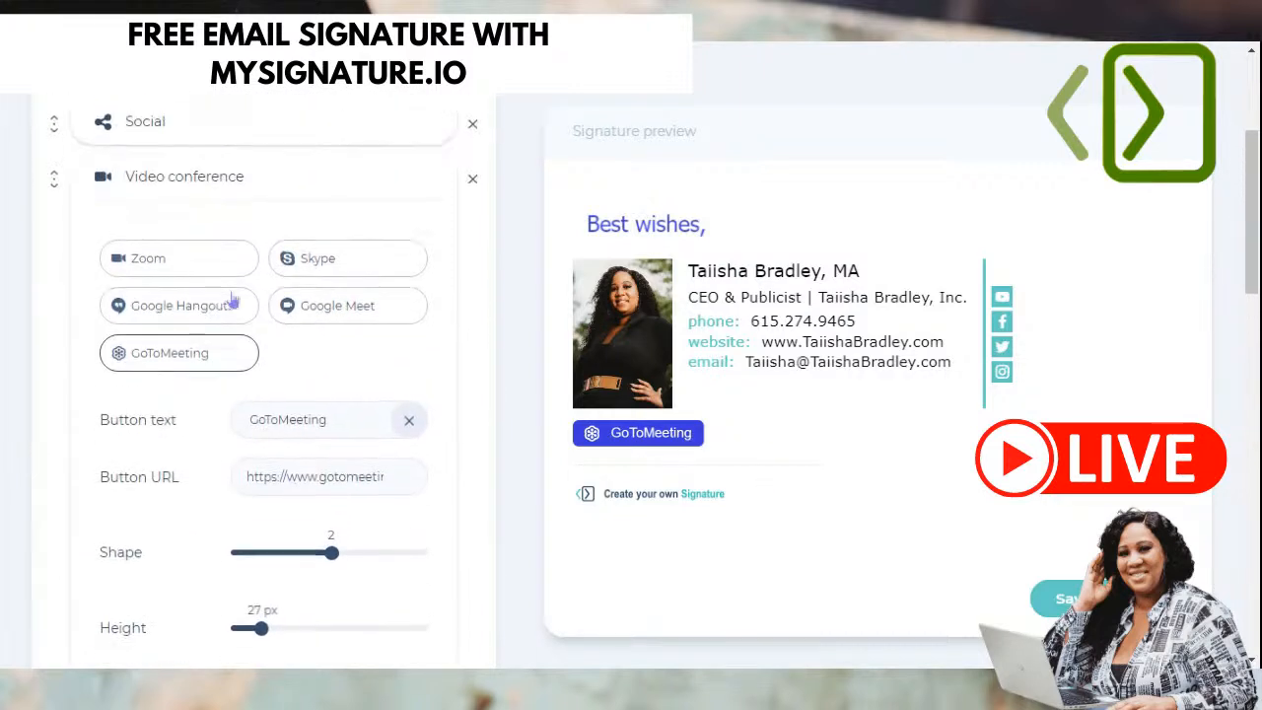
{"action": "left_click", "coordinate": [200, 262]}
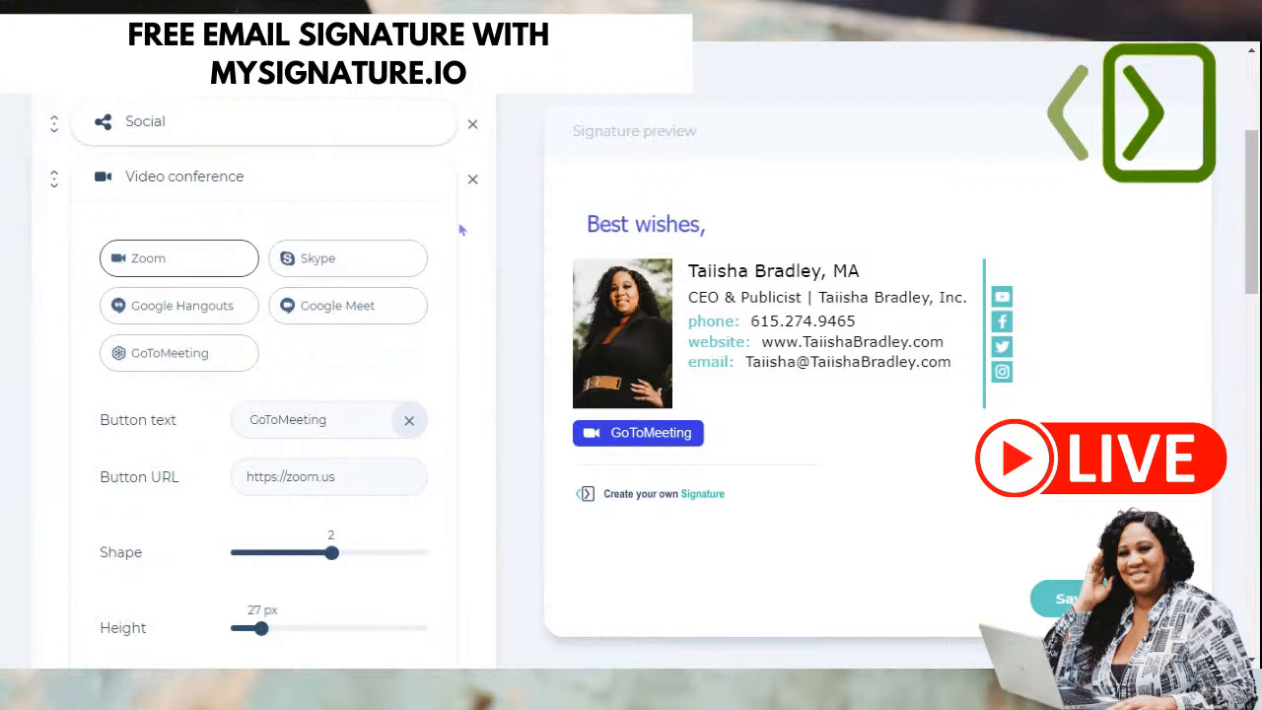
{"action": "left_click", "coordinate": [476, 183]}
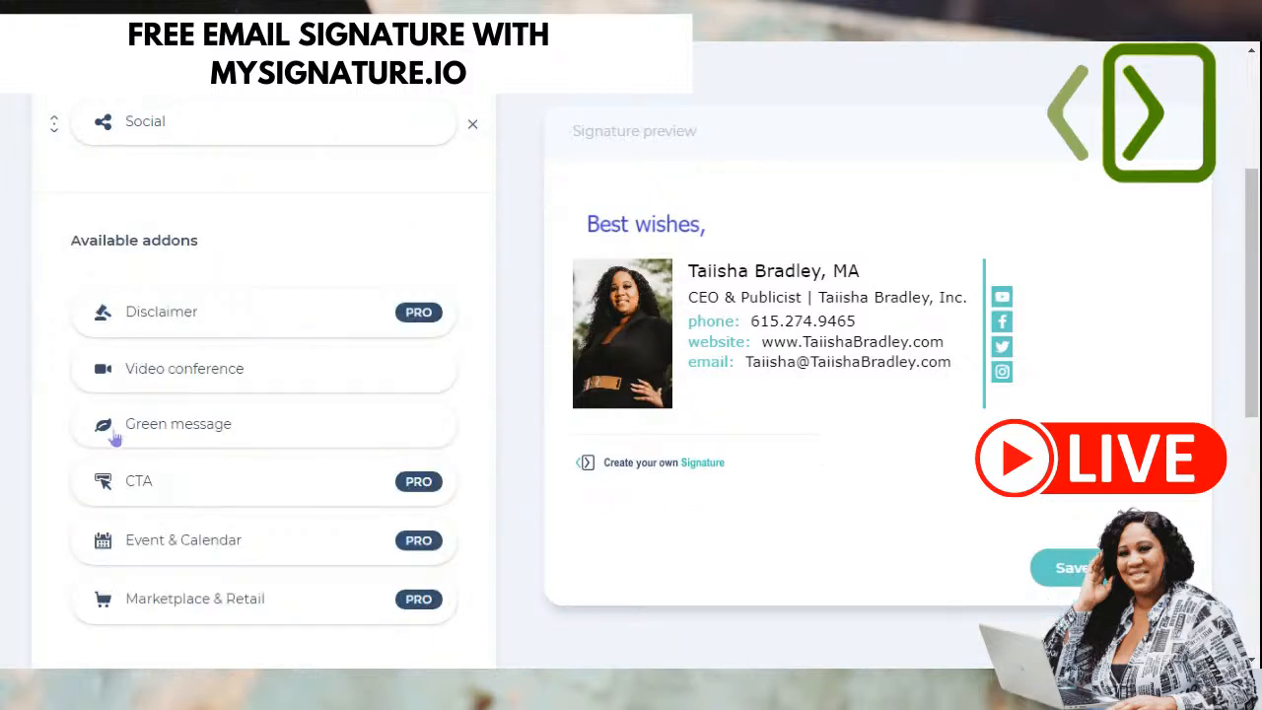
{"action": "scroll", "coordinate": [111, 424], "scroll_direction": "down", "scroll_amount": 1}
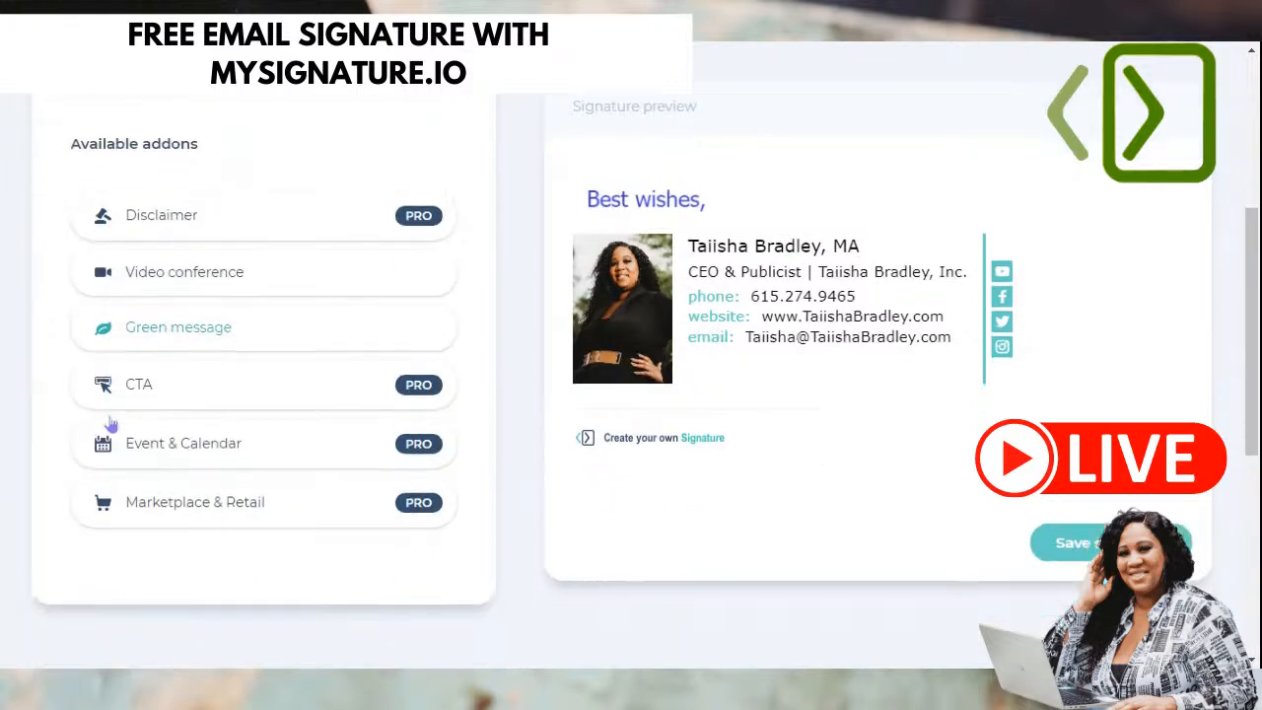
- Add the Green message addon and try the globe, recycle, tree, leaf and round emblem icons
{"action": "left_click", "coordinate": [233, 335]}
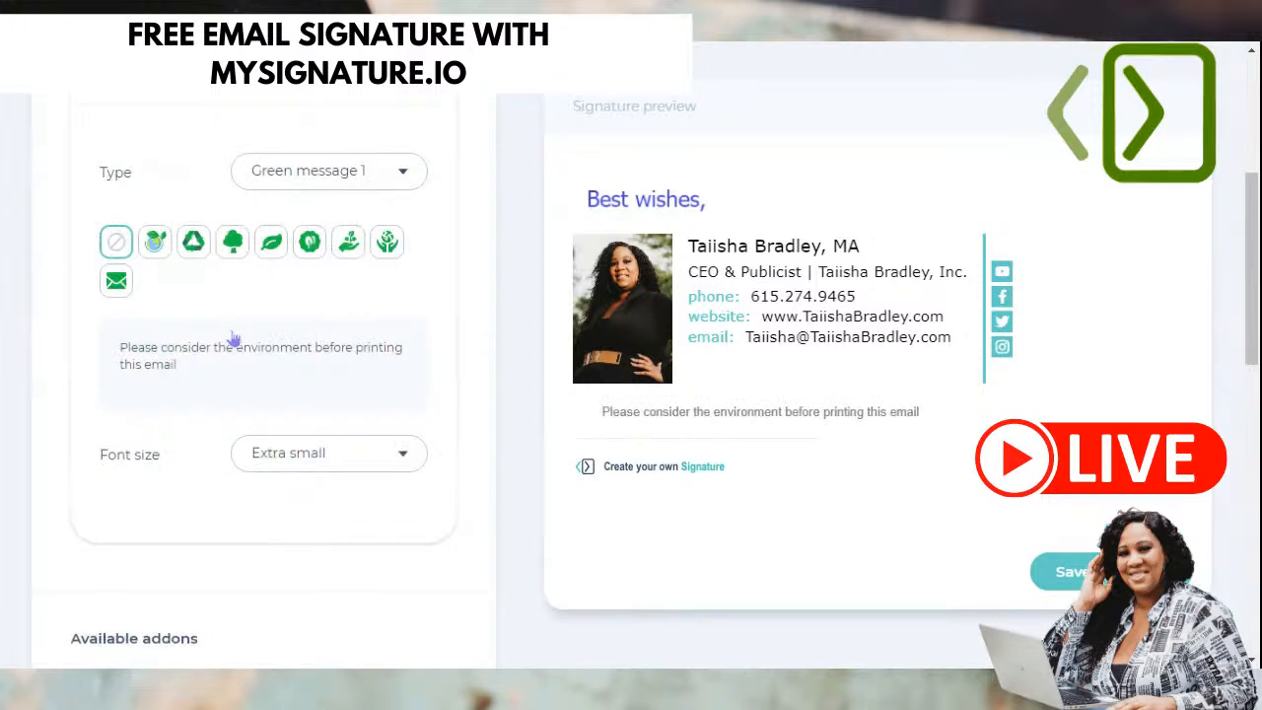
{"action": "scroll", "coordinate": [234, 338], "scroll_direction": "up", "scroll_amount": 1}
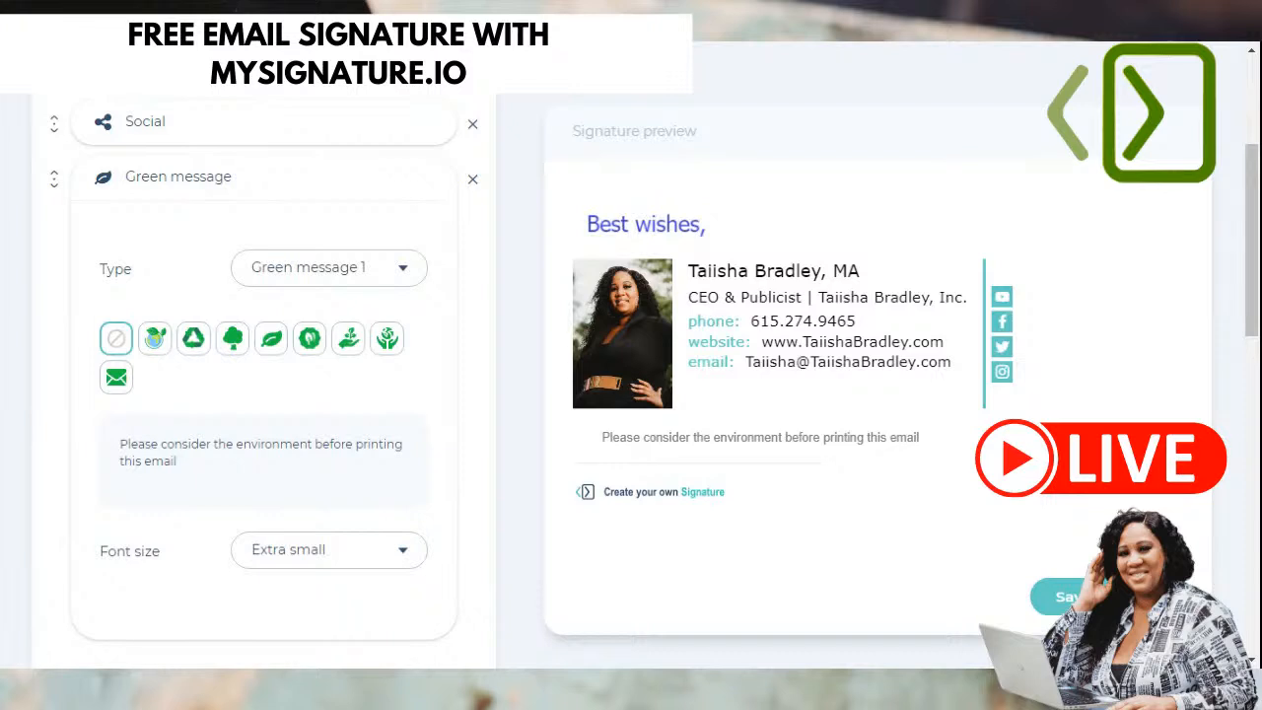
{"action": "left_click", "coordinate": [156, 340]}
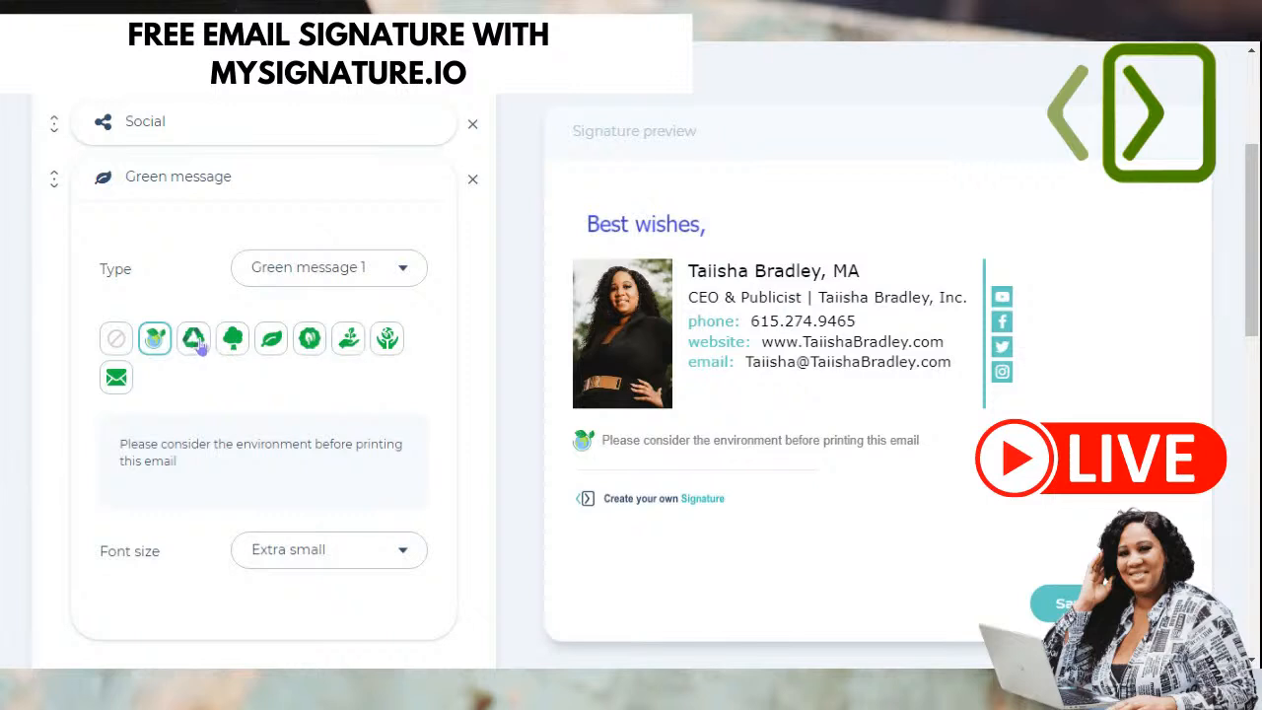
{"action": "left_click", "coordinate": [197, 343]}
{"action": "left_click", "coordinate": [233, 340]}
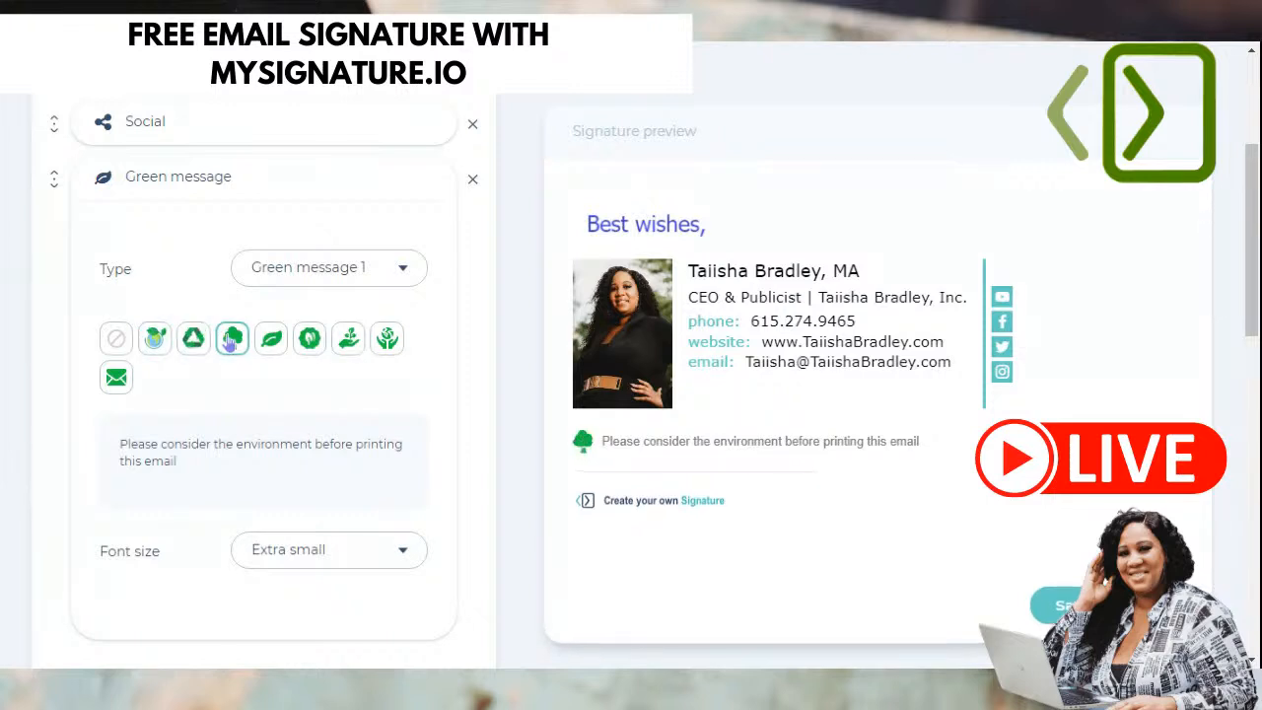
{"action": "left_click", "coordinate": [271, 339]}
{"action": "left_click", "coordinate": [306, 338]}
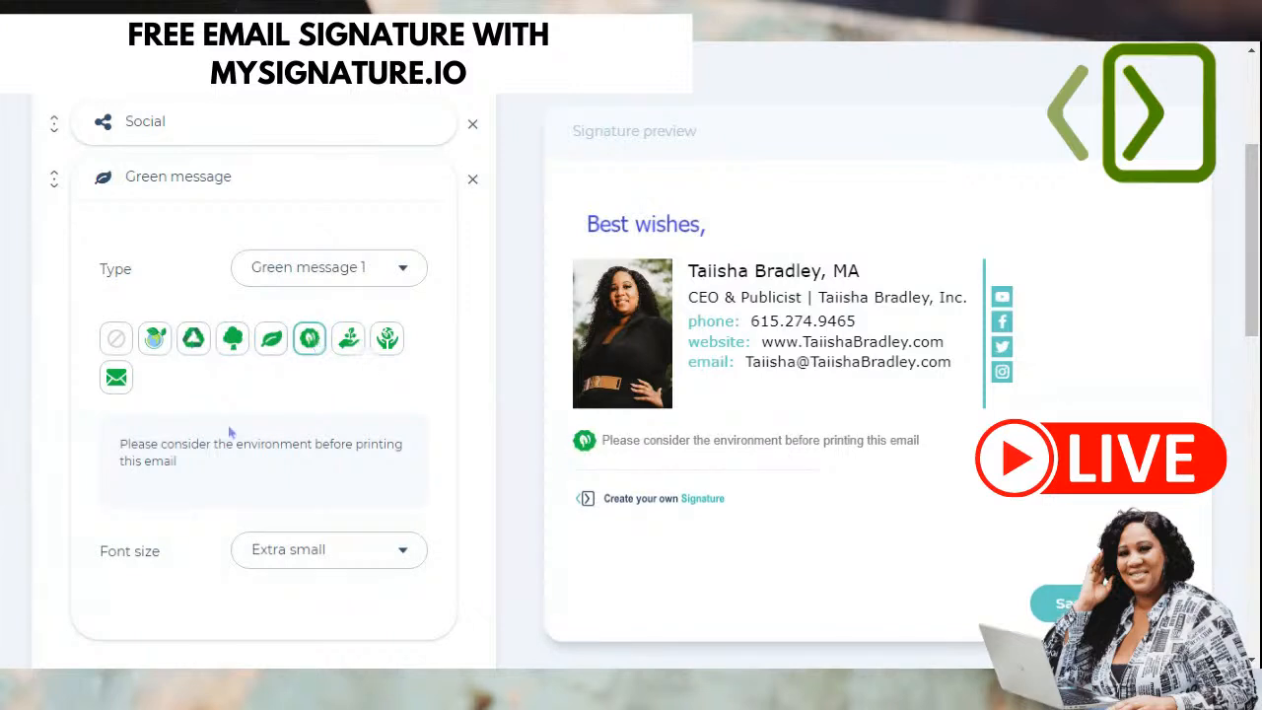
{"action": "scroll", "coordinate": [158, 474], "scroll_direction": "down", "scroll_amount": 2}
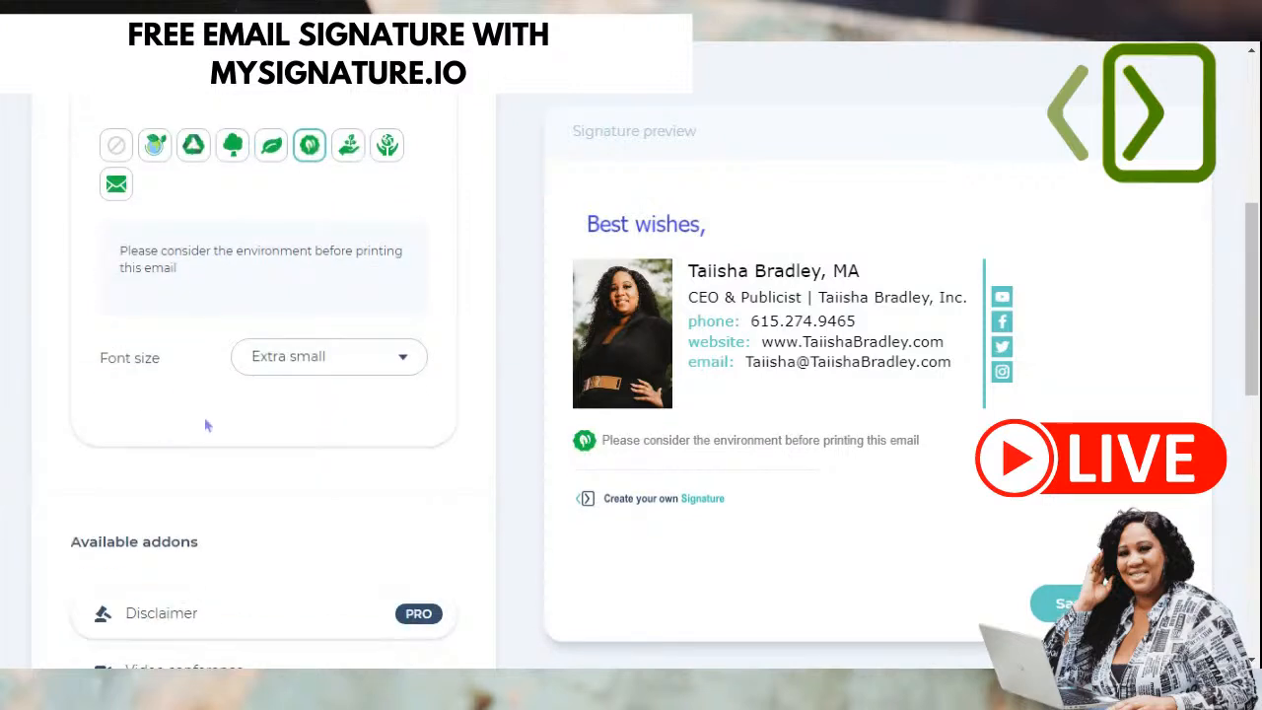
{"action": "left_click", "coordinate": [299, 373]}
{"action": "left_click", "coordinate": [174, 389]}
- Choose the Green message 2 wording and cycle through the icons, ending on the green envelope
{"action": "scroll", "coordinate": [184, 393], "scroll_direction": "up", "scroll_amount": 2}
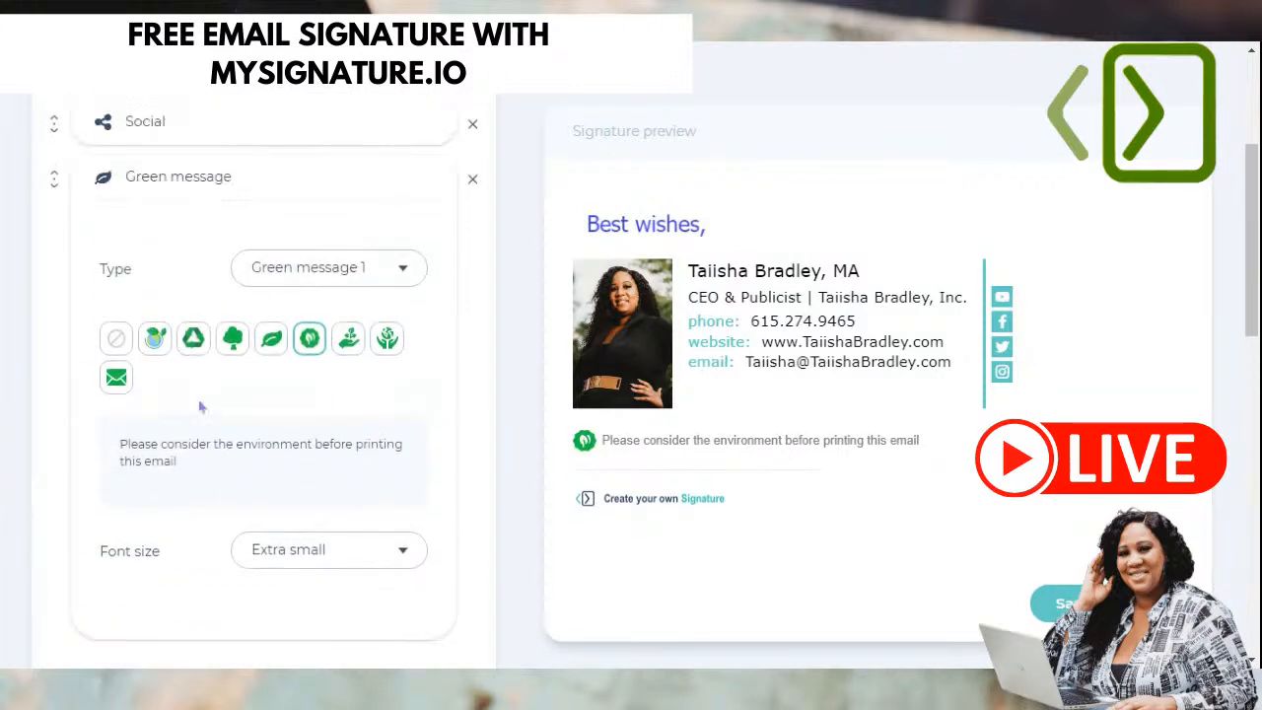
{"action": "left_click", "coordinate": [326, 281]}
{"action": "left_click", "coordinate": [333, 340]}
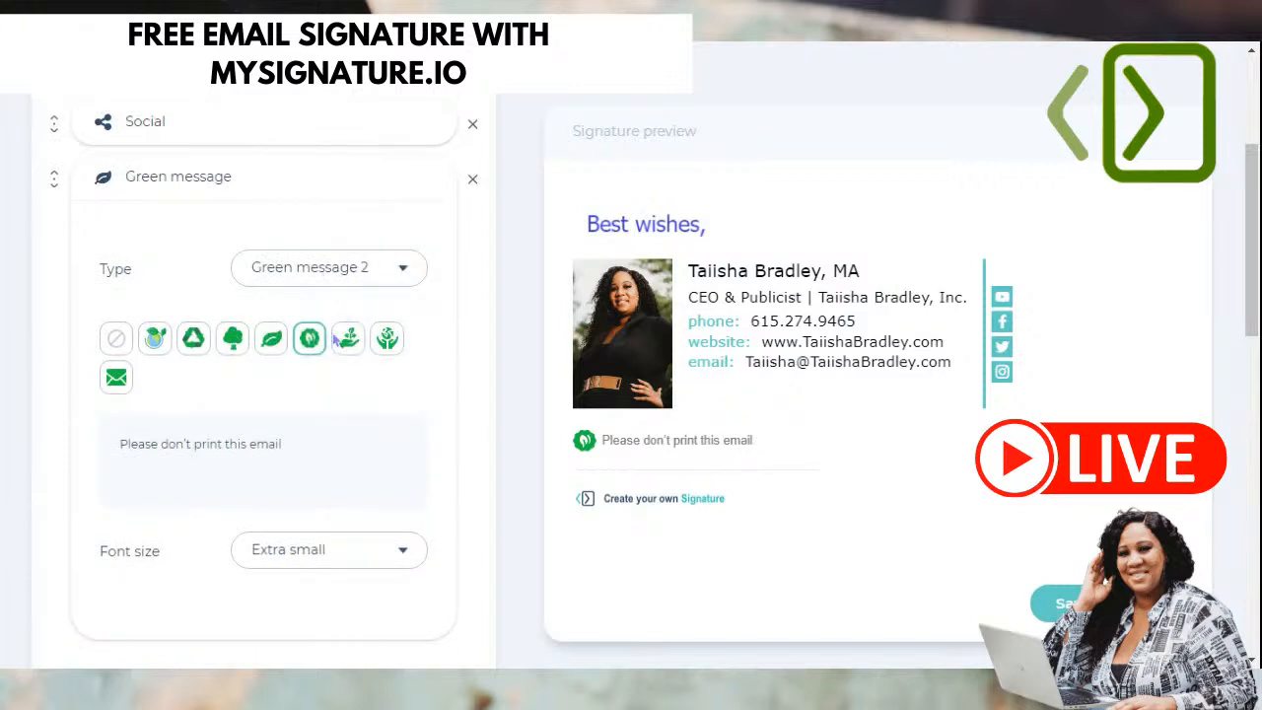
{"action": "left_click", "coordinate": [193, 340]}
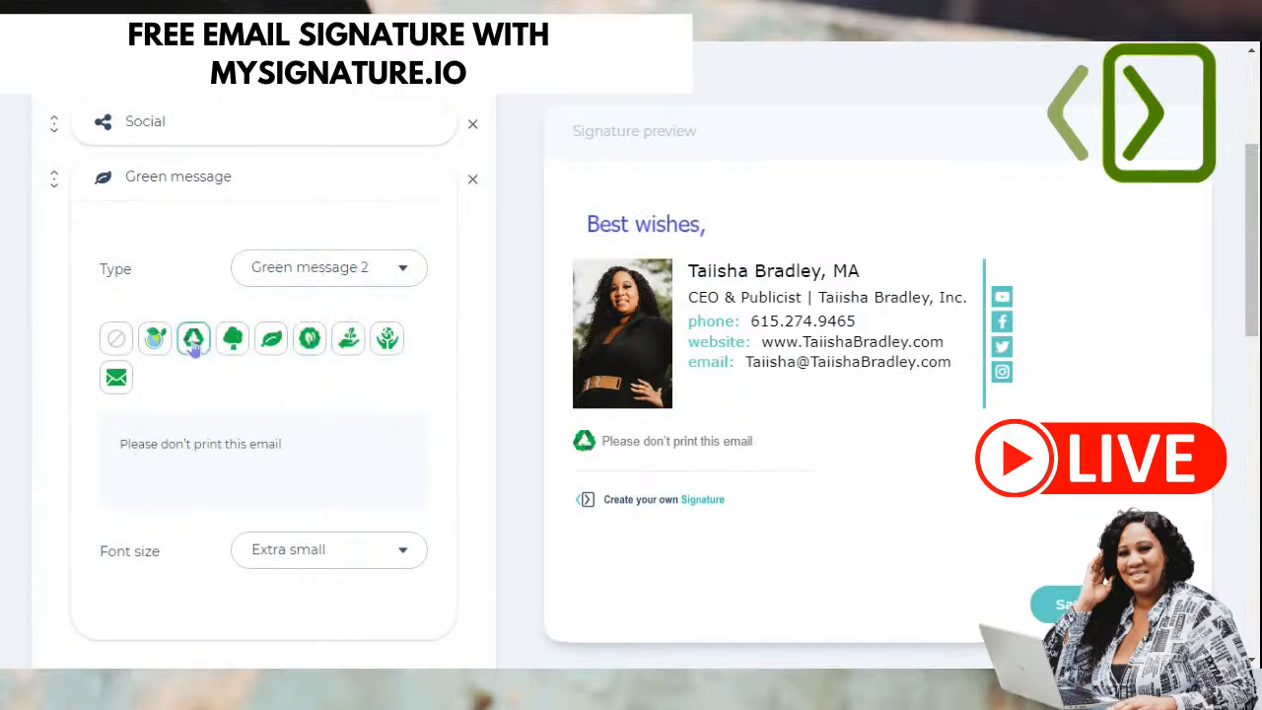
{"action": "left_click", "coordinate": [232, 345]}
{"action": "left_click", "coordinate": [271, 340]}
{"action": "left_click", "coordinate": [309, 340]}
{"action": "left_click", "coordinate": [348, 340]}
{"action": "left_click", "coordinate": [385, 338]}
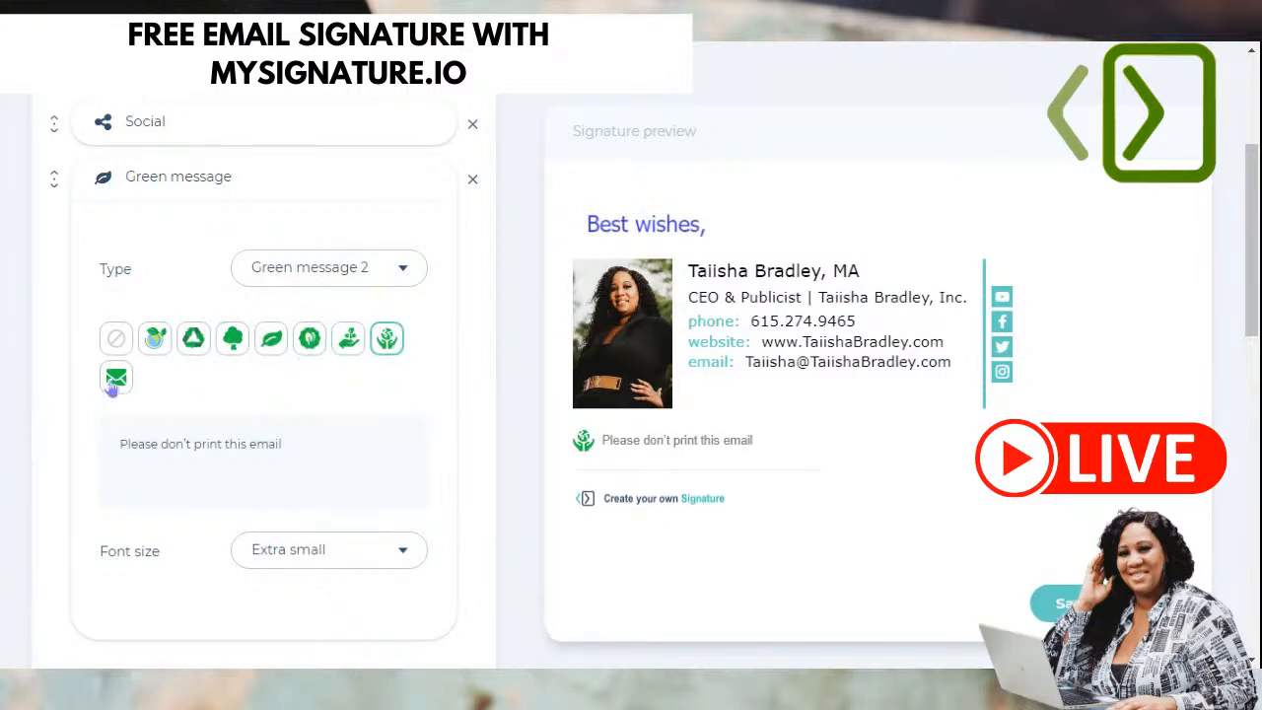
{"action": "left_click", "coordinate": [116, 377]}
- Switch to the Green message 3 wording, try recycle and tree icons, then drop the icon
{"action": "left_click", "coordinate": [328, 271]}
{"action": "left_click", "coordinate": [351, 383]}
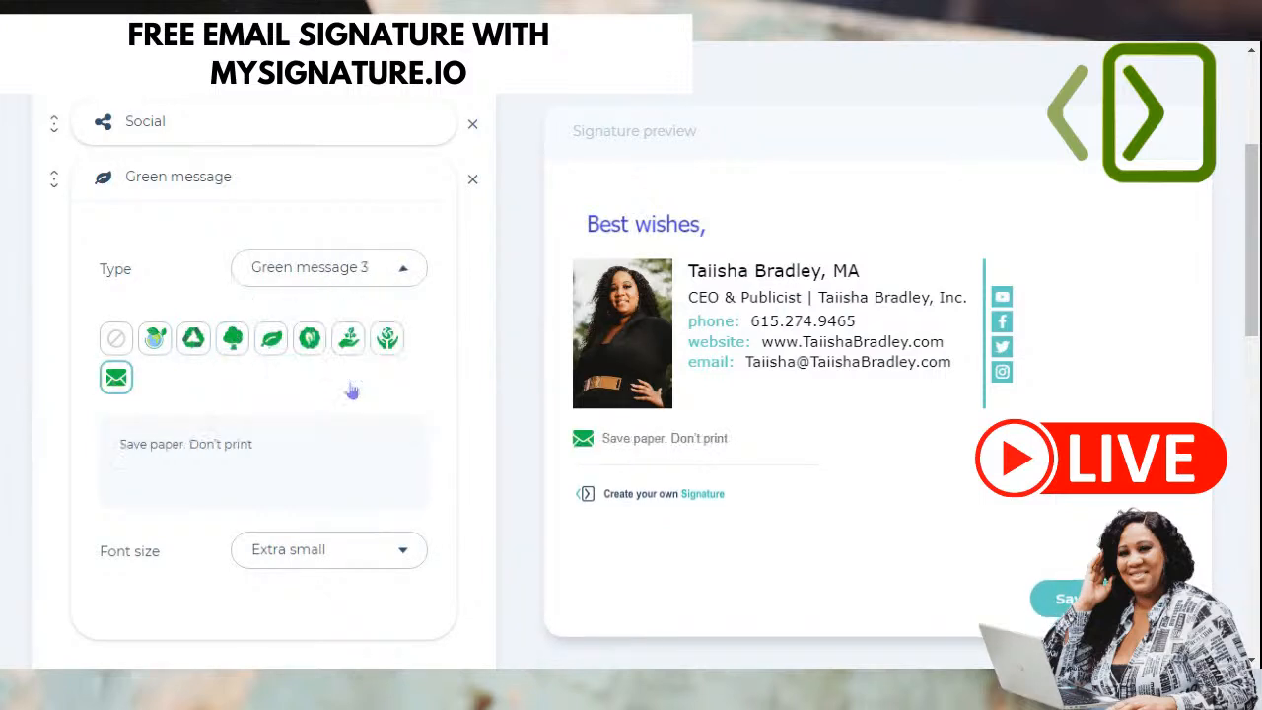
{"action": "left_click", "coordinate": [193, 339]}
{"action": "left_click", "coordinate": [233, 339]}
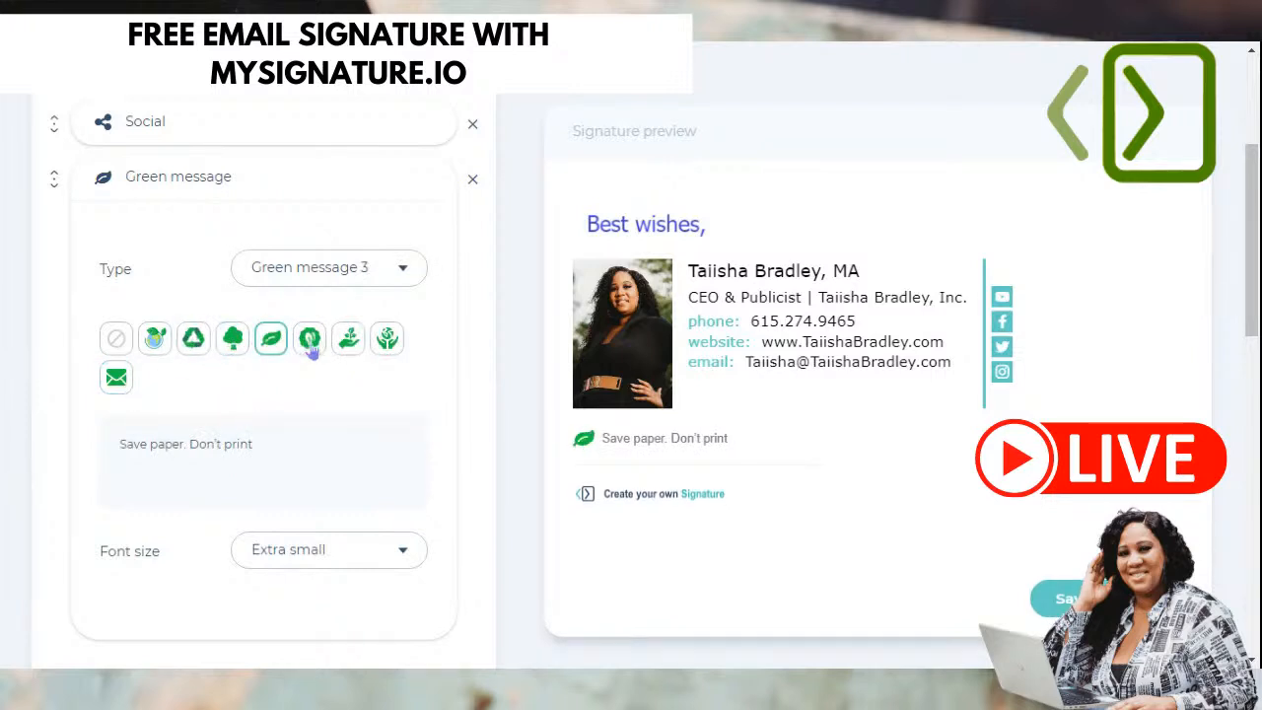
{"action": "left_click", "coordinate": [115, 343]}
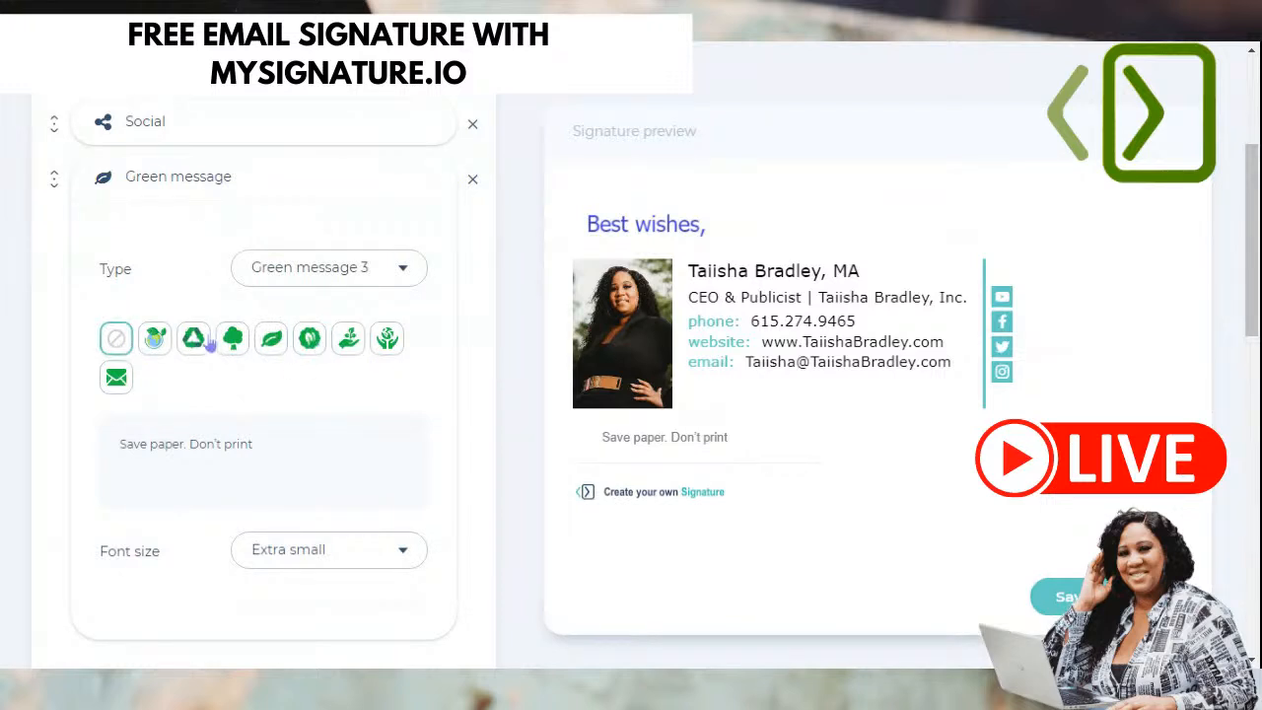
- Switch to the Green message 1 wording and try Small and Medium font sizes, settling on Extra small
{"action": "left_click", "coordinate": [280, 278]}
{"action": "left_click", "coordinate": [301, 304]}
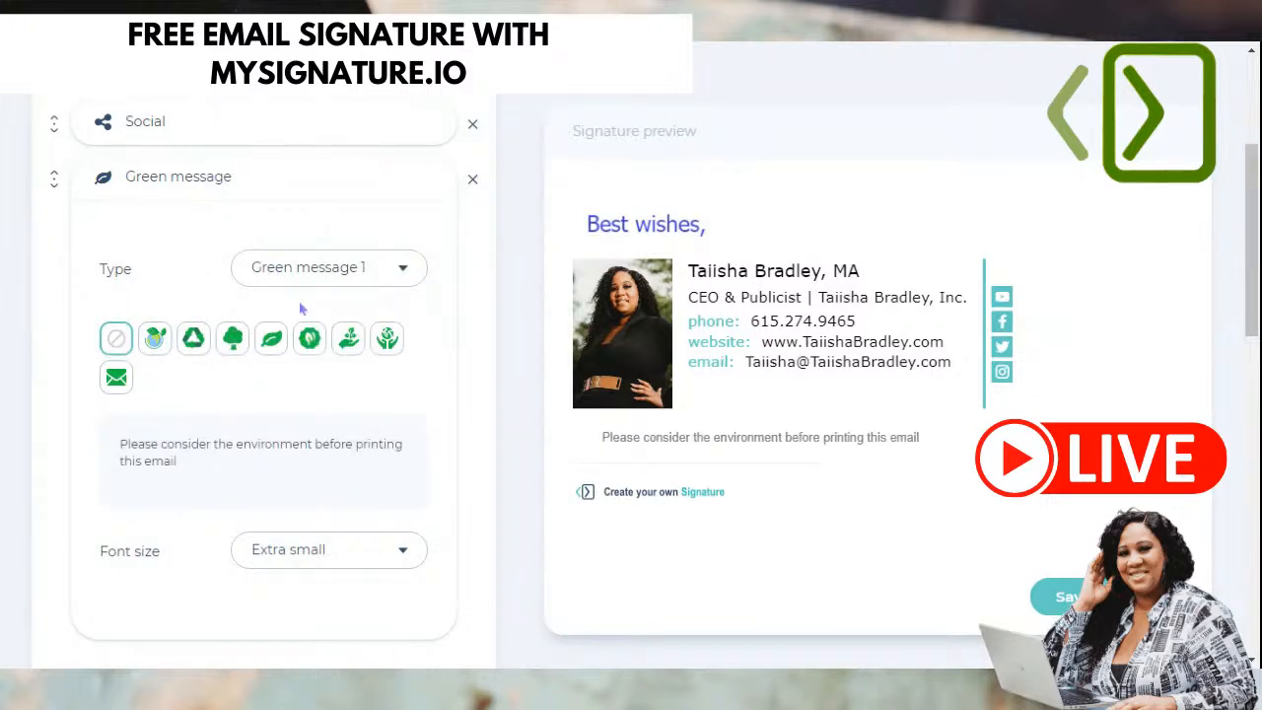
{"action": "scroll", "coordinate": [243, 387], "scroll_direction": "down", "scroll_amount": 1}
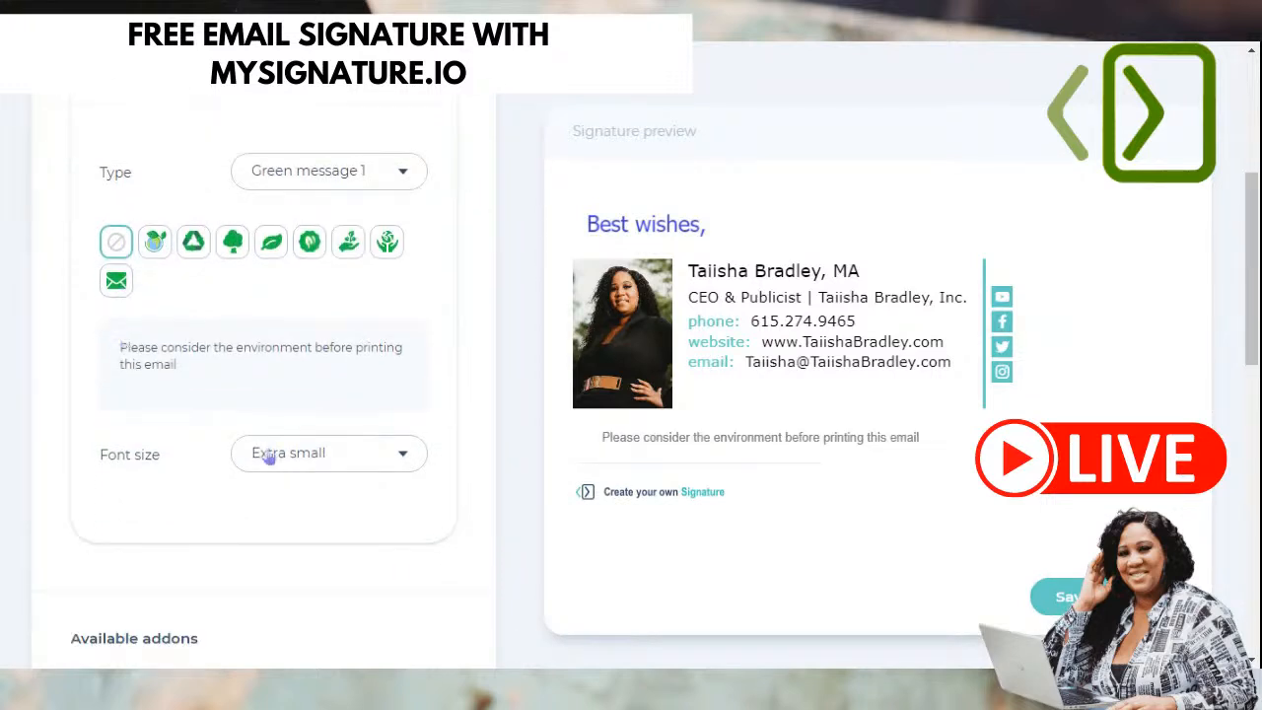
{"action": "left_click", "coordinate": [271, 453]}
{"action": "left_click", "coordinate": [365, 537]}
{"action": "left_click", "coordinate": [326, 453]}
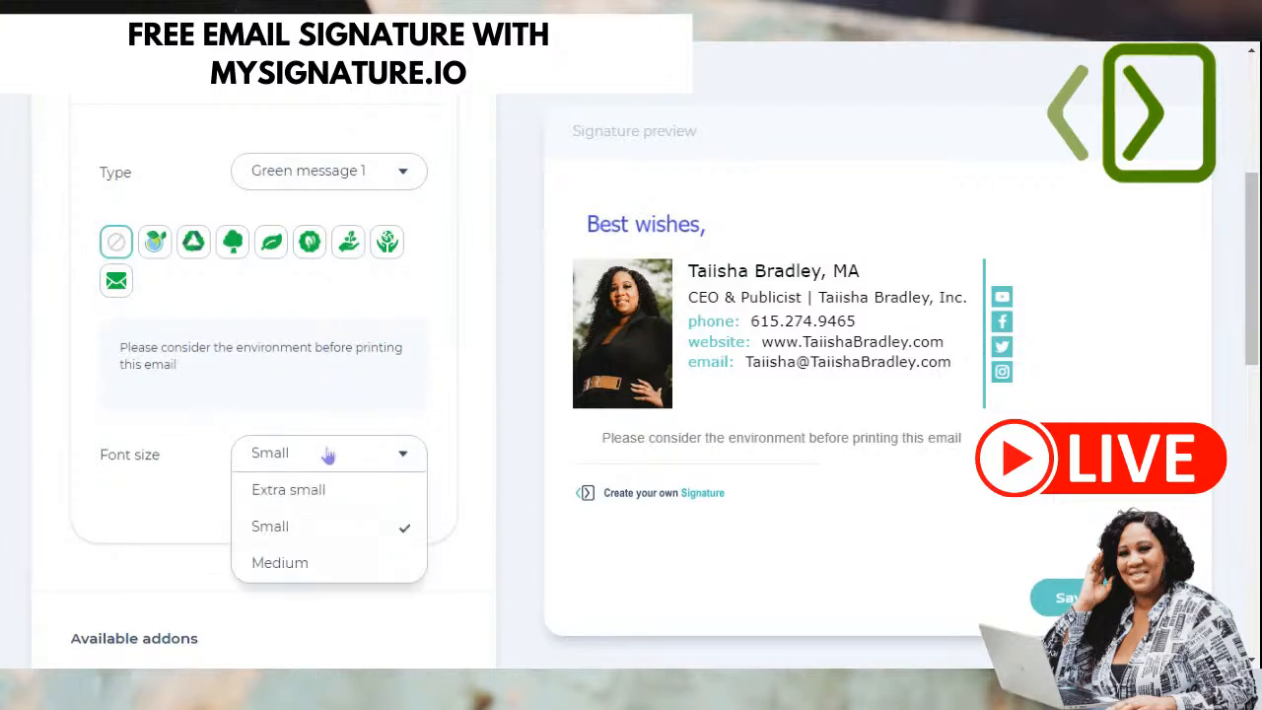
{"action": "left_click", "coordinate": [296, 566]}
{"action": "left_click", "coordinate": [305, 461]}
{"action": "left_click", "coordinate": [282, 492]}
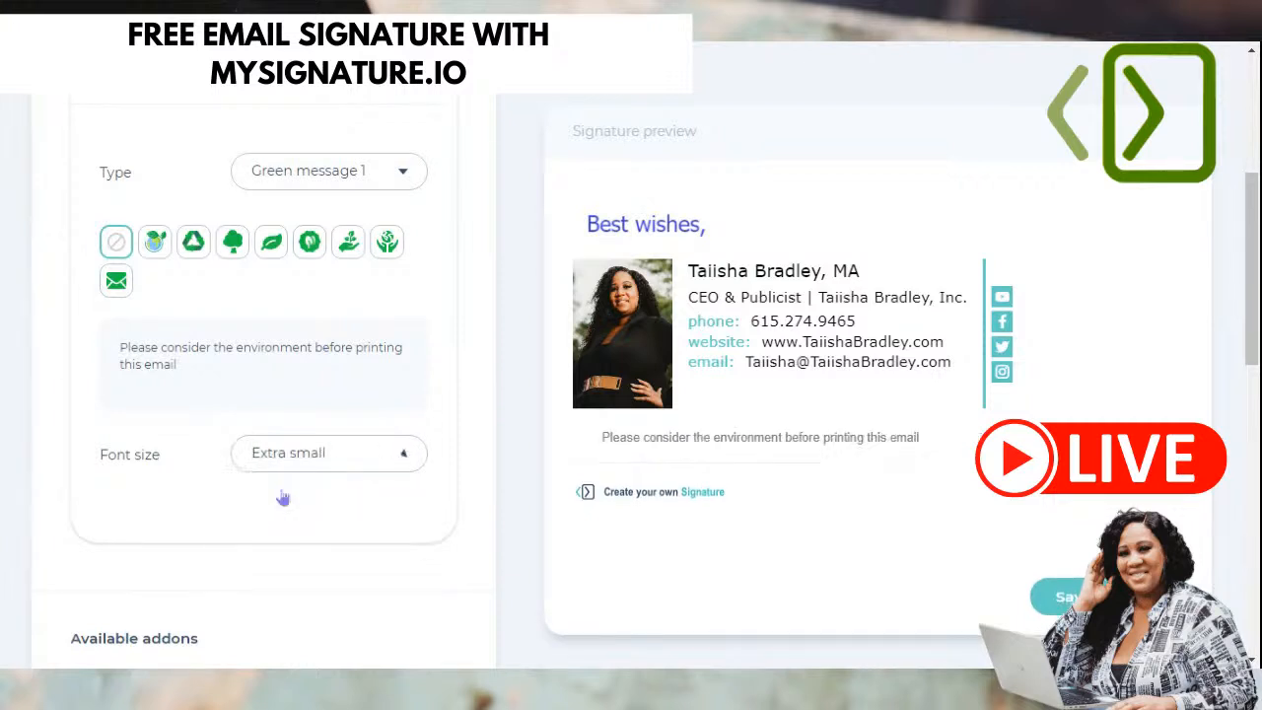
- Remove the Green message addon from the signature
{"action": "scroll", "coordinate": [187, 485], "scroll_direction": "down", "scroll_amount": 3}
{"action": "scroll", "coordinate": [282, 515], "scroll_direction": "up", "scroll_amount": 5}
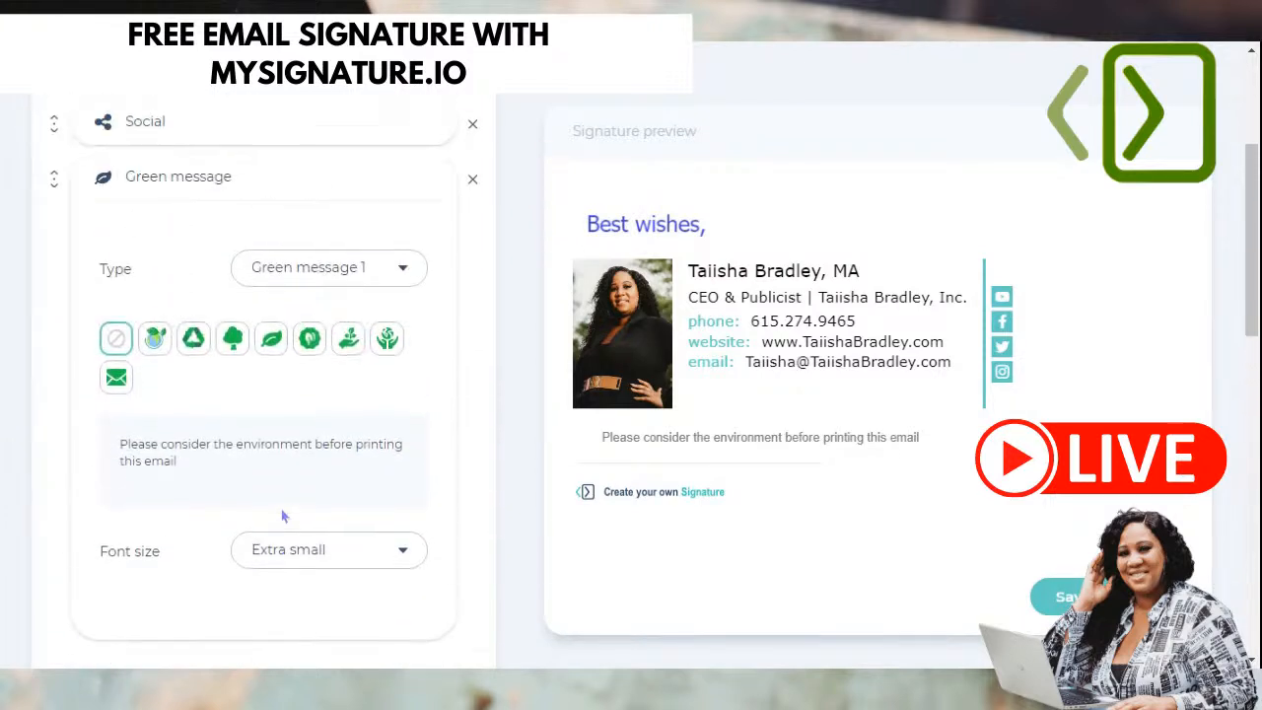
{"action": "left_click", "coordinate": [472, 278]}
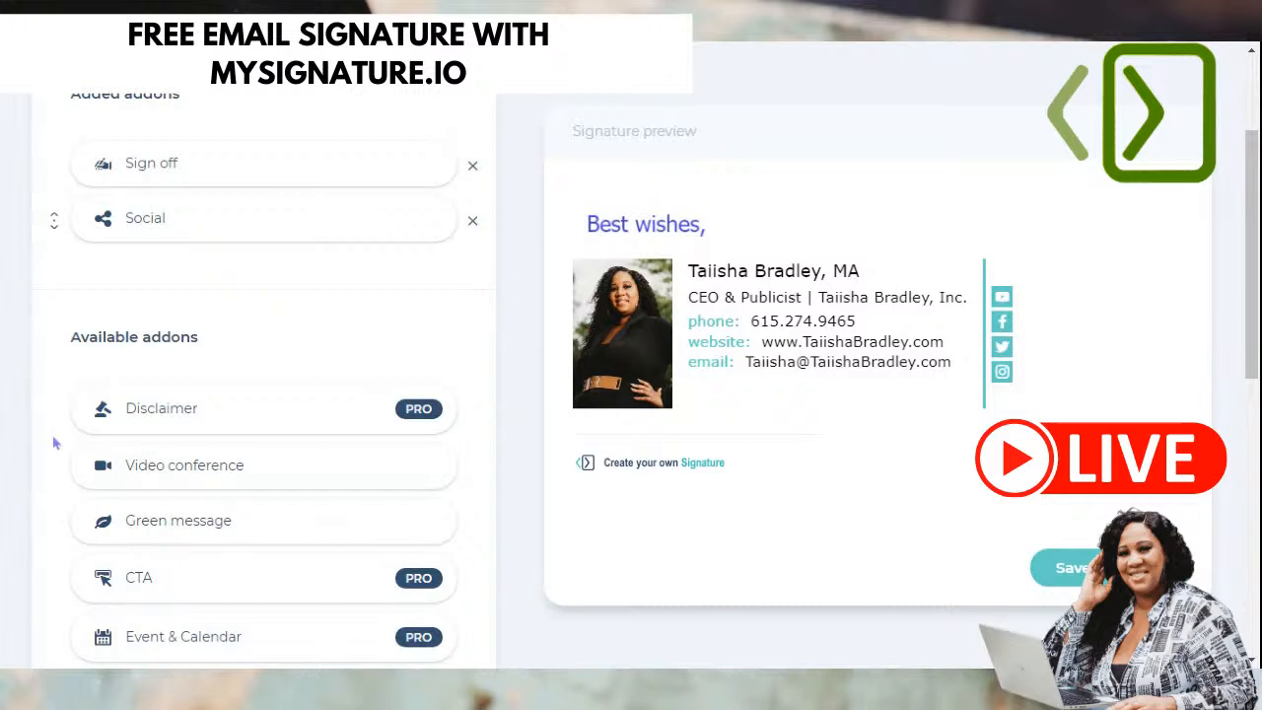
{"action": "scroll", "coordinate": [61, 446], "scroll_direction": "down", "scroll_amount": 2}
{"action": "scroll", "coordinate": [174, 456], "scroll_direction": "down", "scroll_amount": 1}
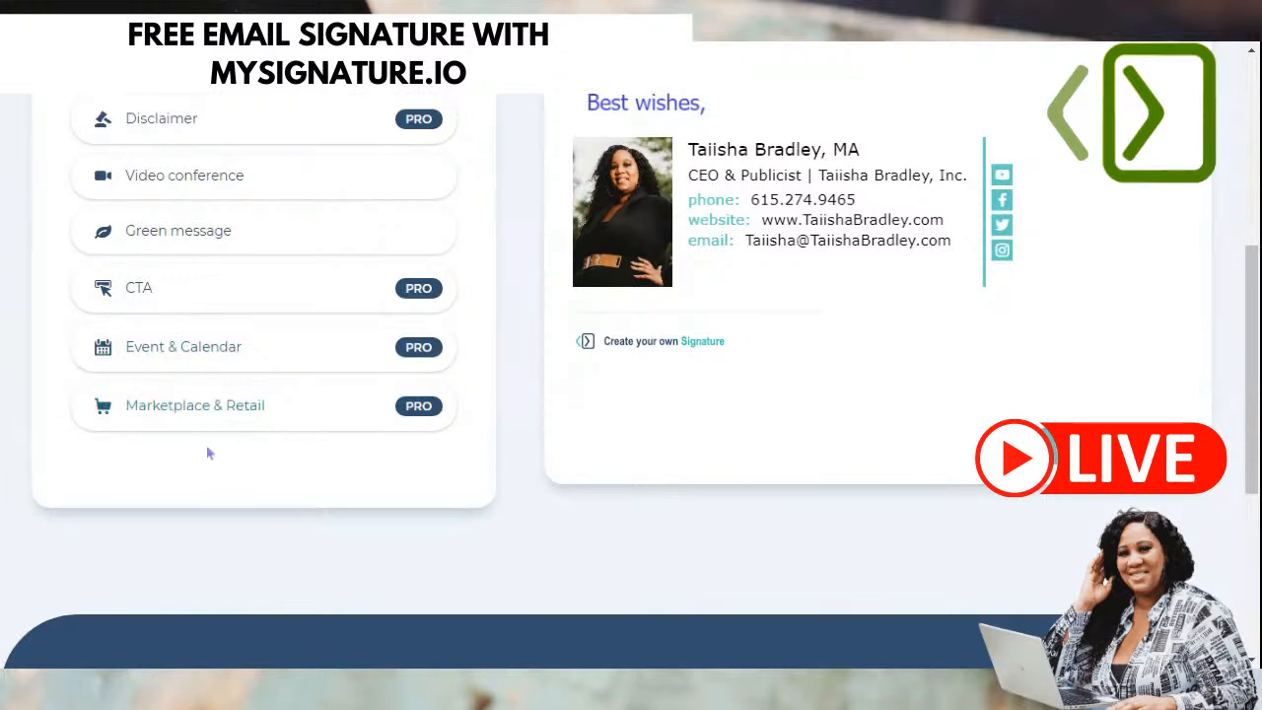
{"action": "left_click", "coordinate": [226, 414]}
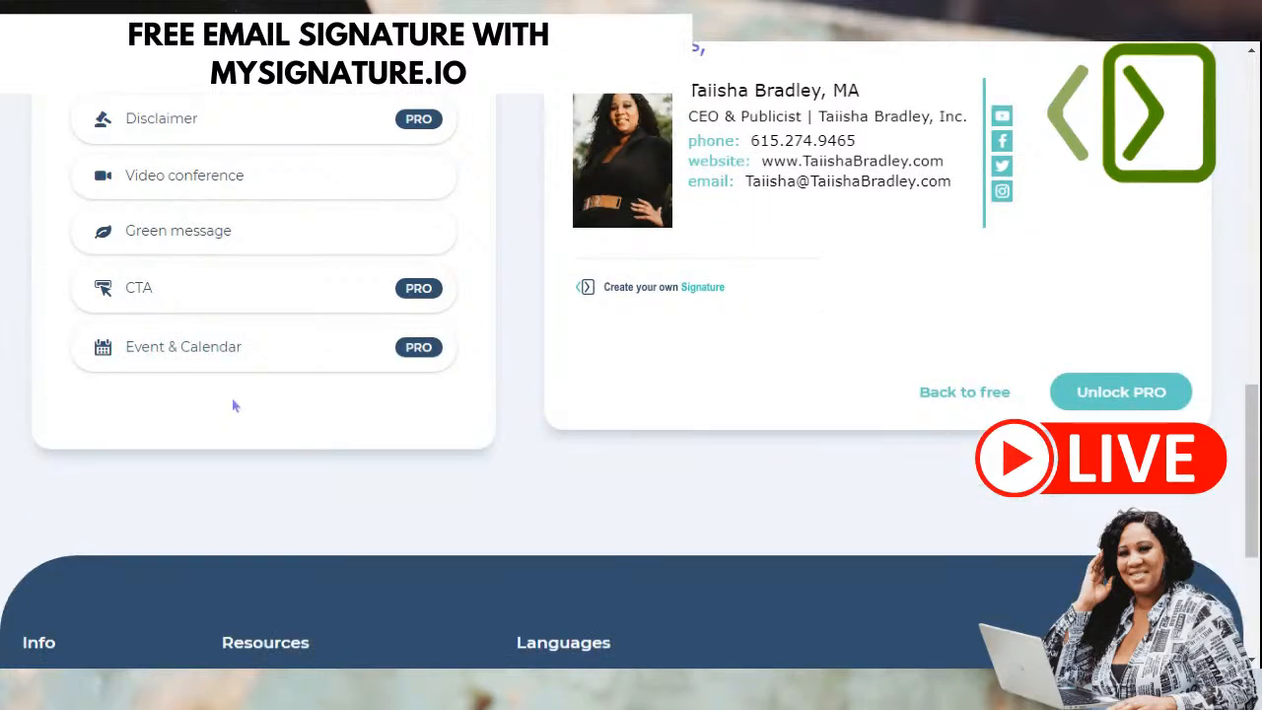
{"action": "scroll", "coordinate": [240, 395], "scroll_direction": "up", "scroll_amount": 3}
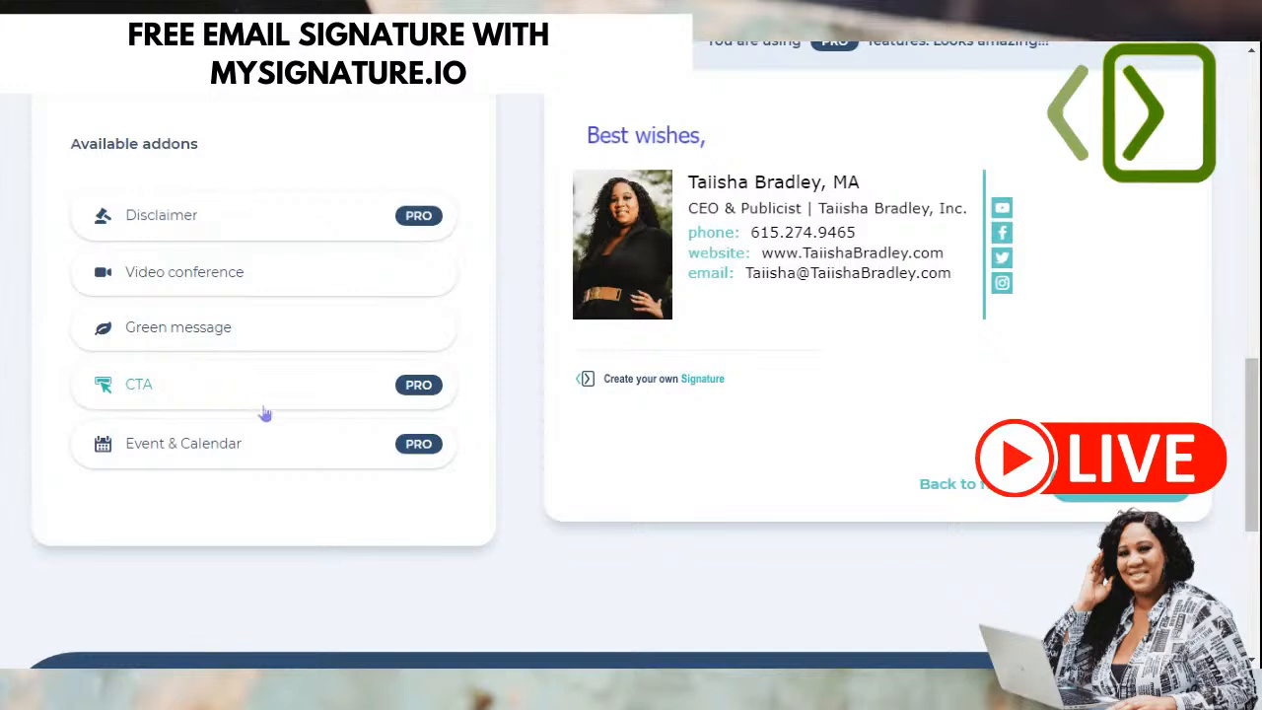
{"action": "scroll", "coordinate": [264, 414], "scroll_direction": "down", "scroll_amount": 2}
{"action": "left_click", "coordinate": [290, 386]}
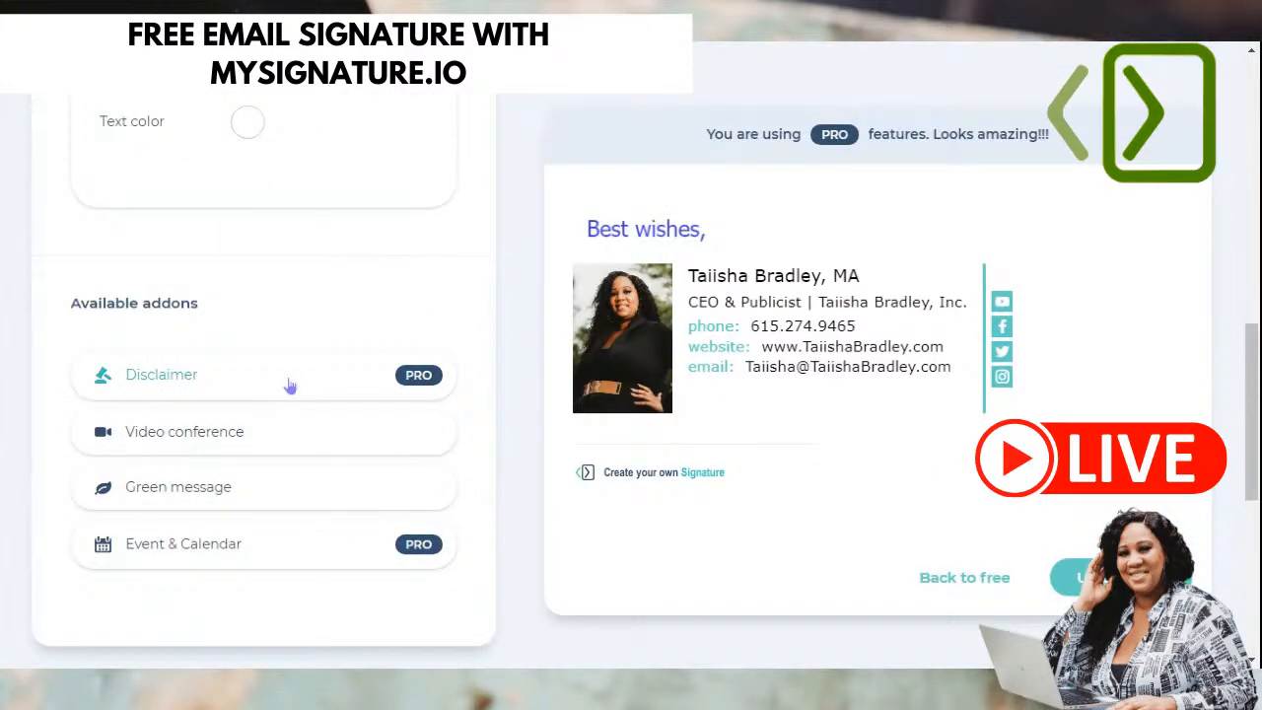
{"action": "scroll", "coordinate": [289, 461], "scroll_direction": "up", "scroll_amount": 1}
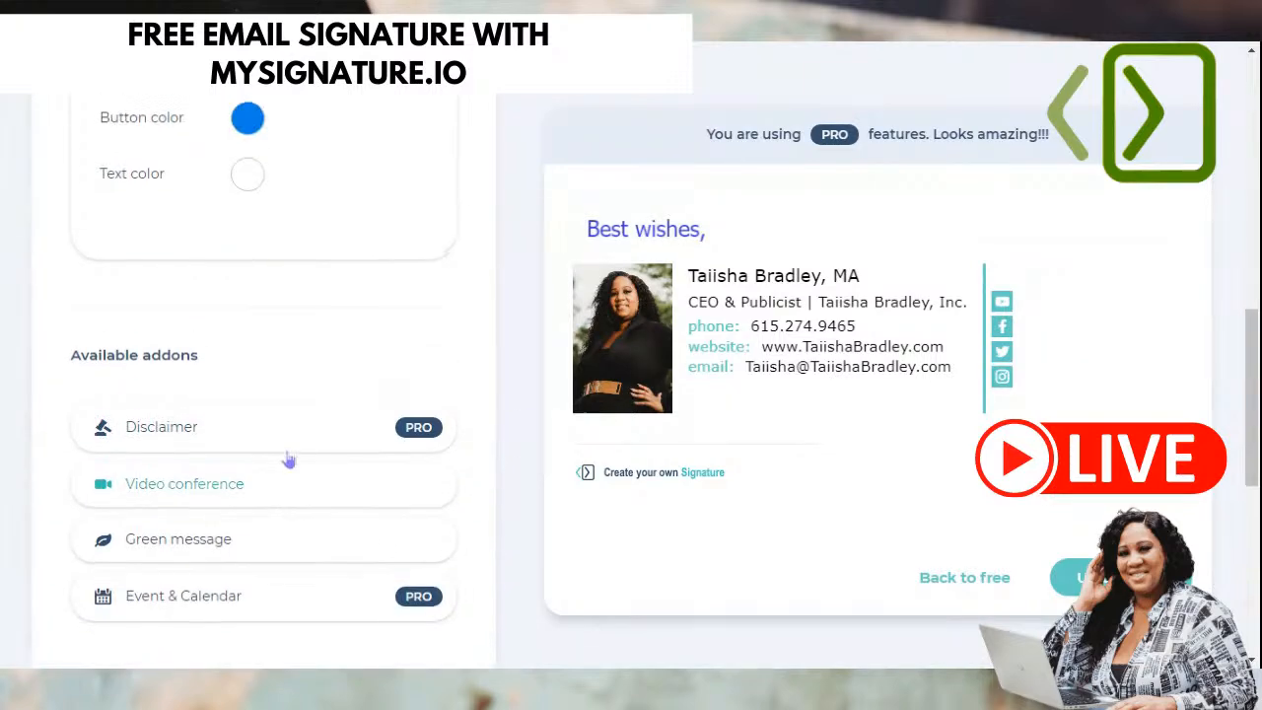
{"action": "scroll", "coordinate": [289, 461], "scroll_direction": "up", "scroll_amount": 8}
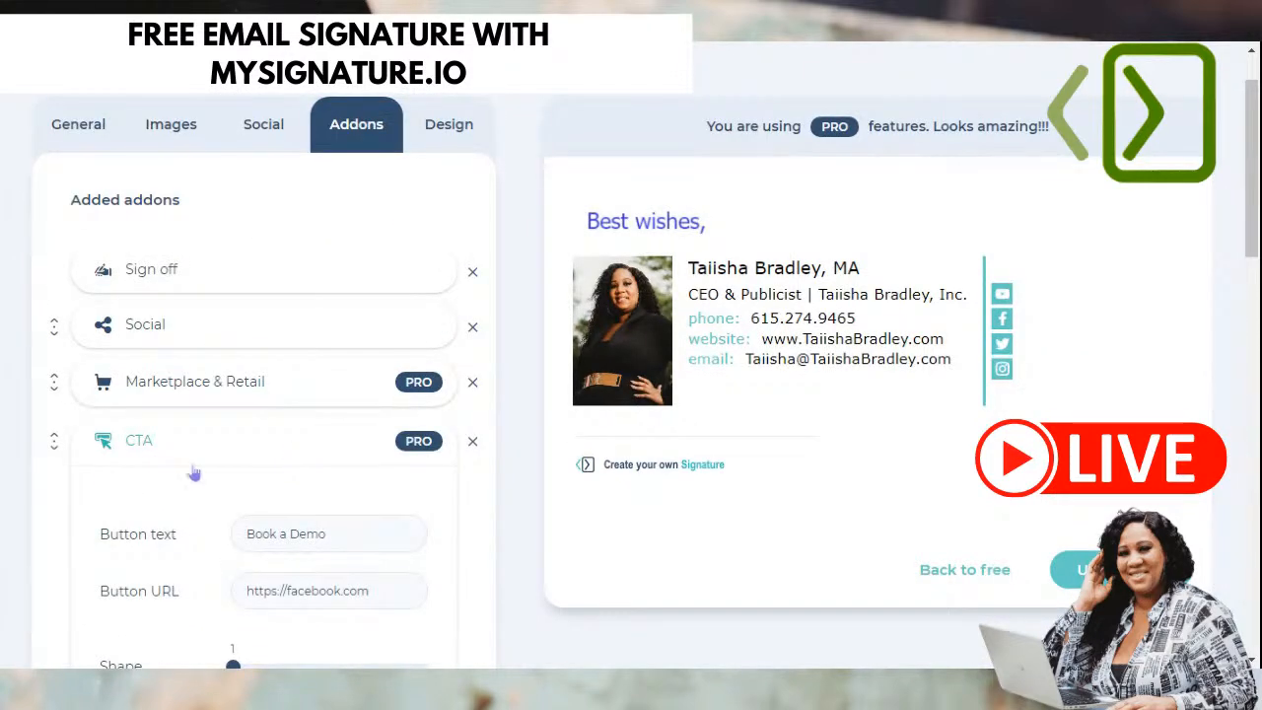
{"action": "scroll", "coordinate": [168, 475], "scroll_direction": "down", "scroll_amount": 1}
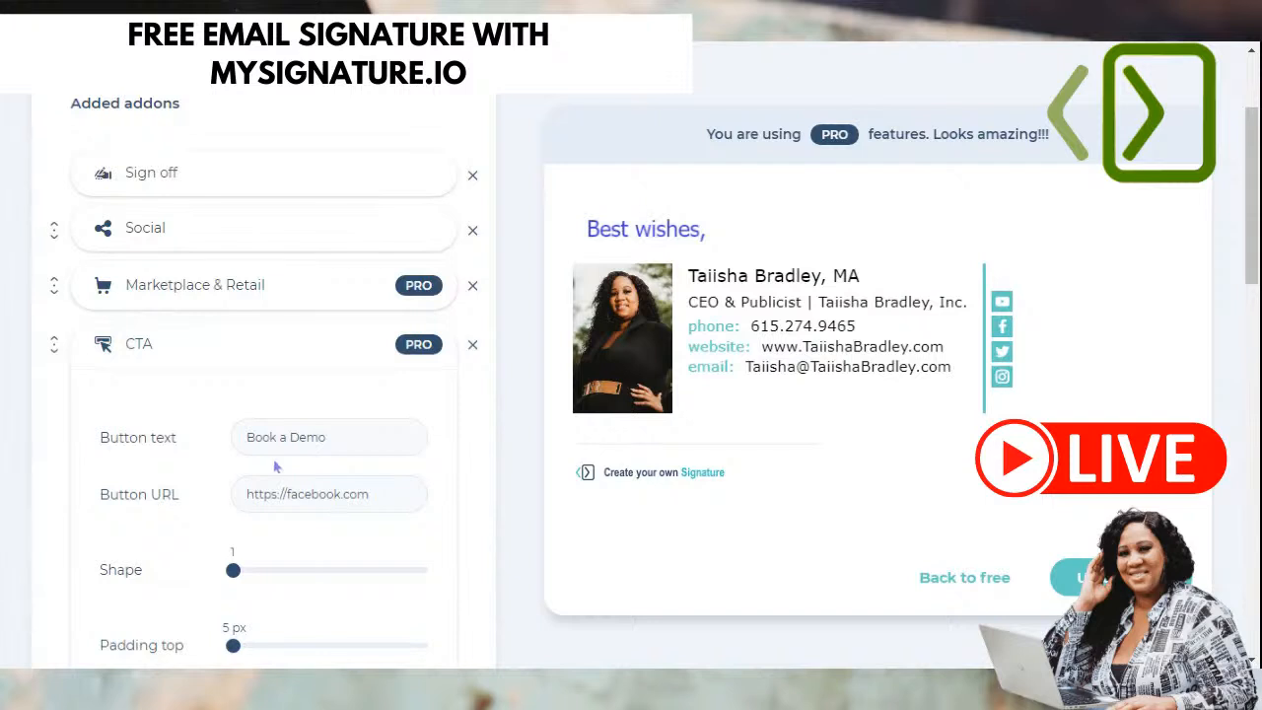
{"action": "scroll", "coordinate": [276, 467], "scroll_direction": "down", "scroll_amount": 1}
{"action": "left_click", "coordinate": [249, 340]}
{"action": "left_click", "coordinate": [400, 396]}
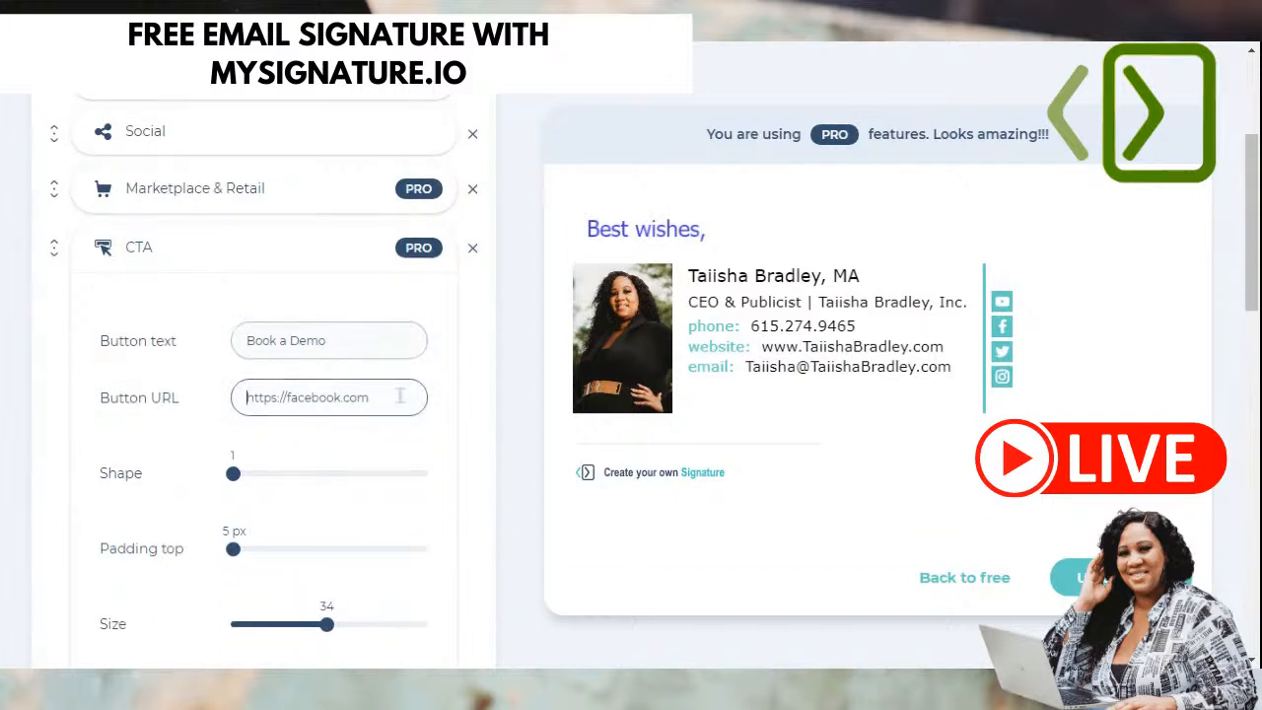
{"action": "scroll", "coordinate": [400, 395], "scroll_direction": "down", "scroll_amount": 1}
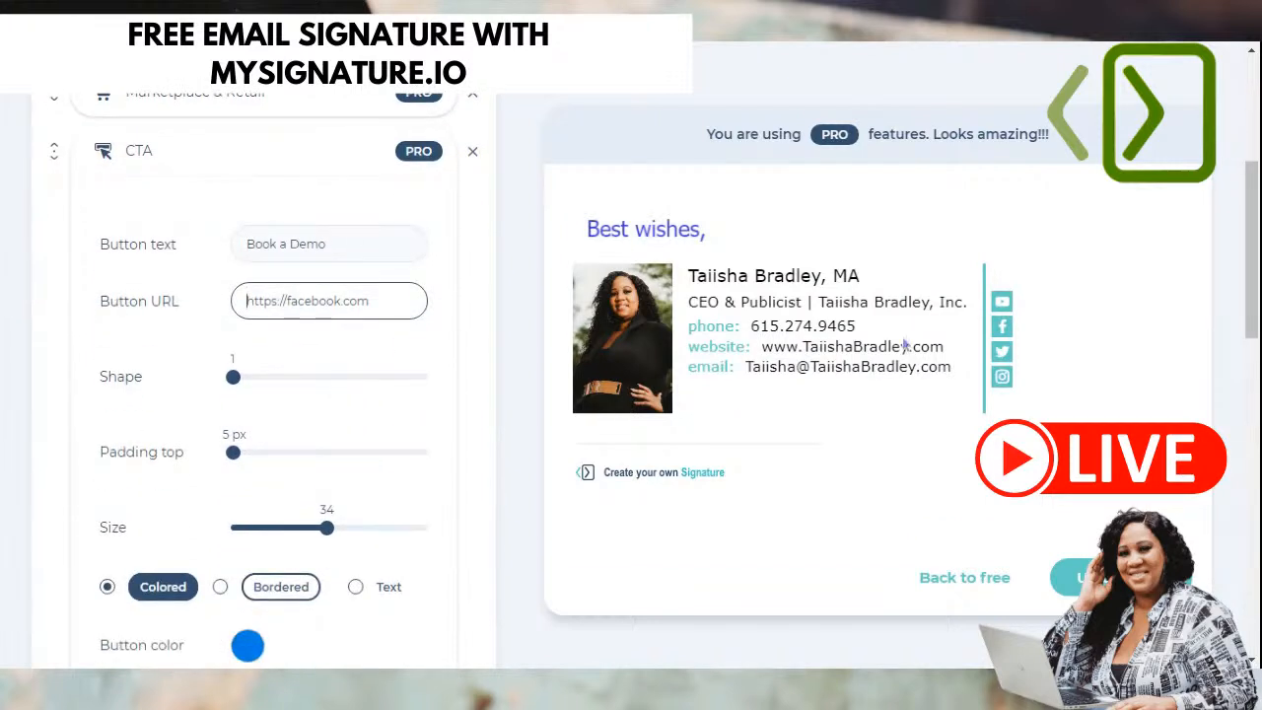
{"action": "scroll", "coordinate": [872, 379], "scroll_direction": "up", "scroll_amount": 1}
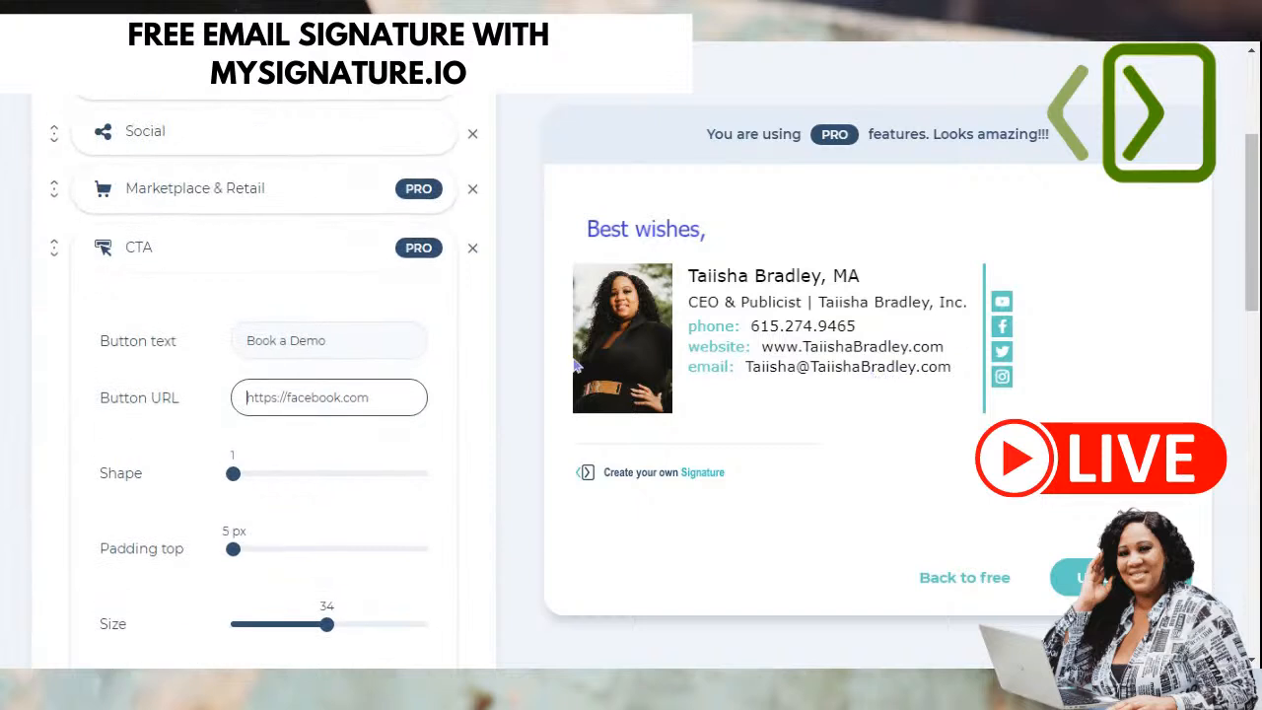
{"action": "left_click", "coordinate": [472, 248]}
{"action": "left_click", "coordinate": [247, 203]}
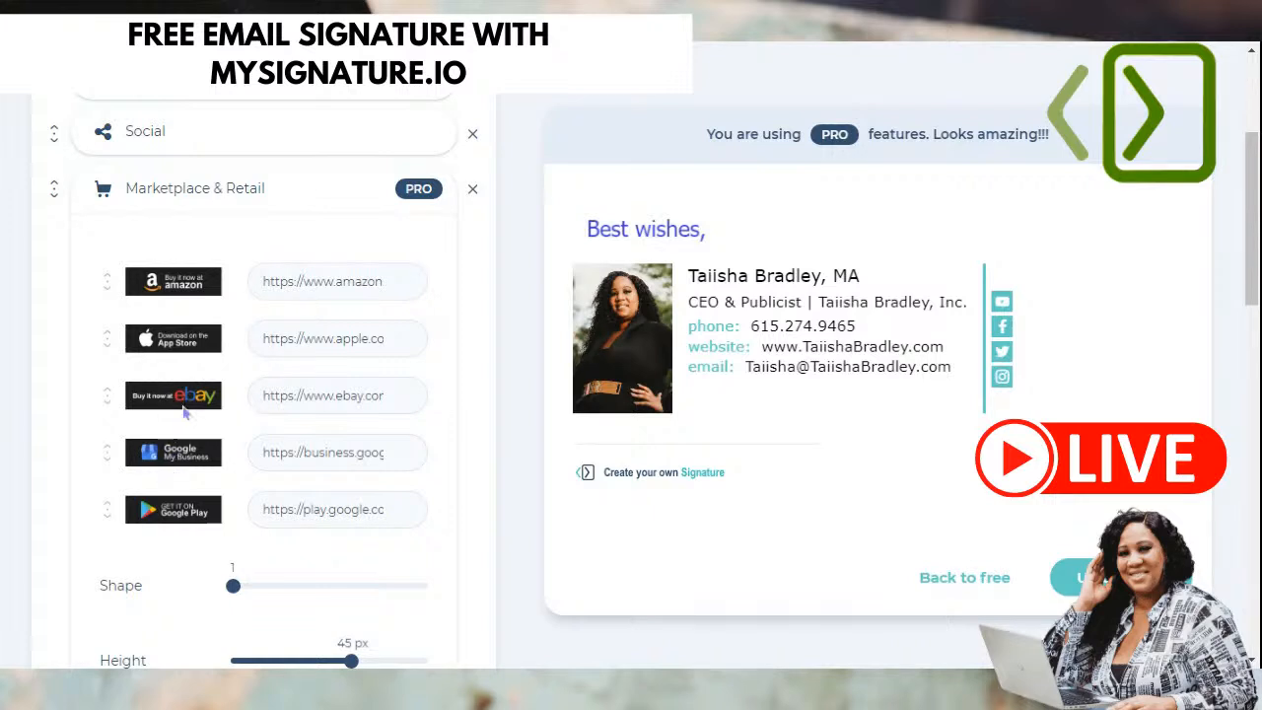
{"action": "scroll", "coordinate": [79, 560], "scroll_direction": "down", "scroll_amount": 1}
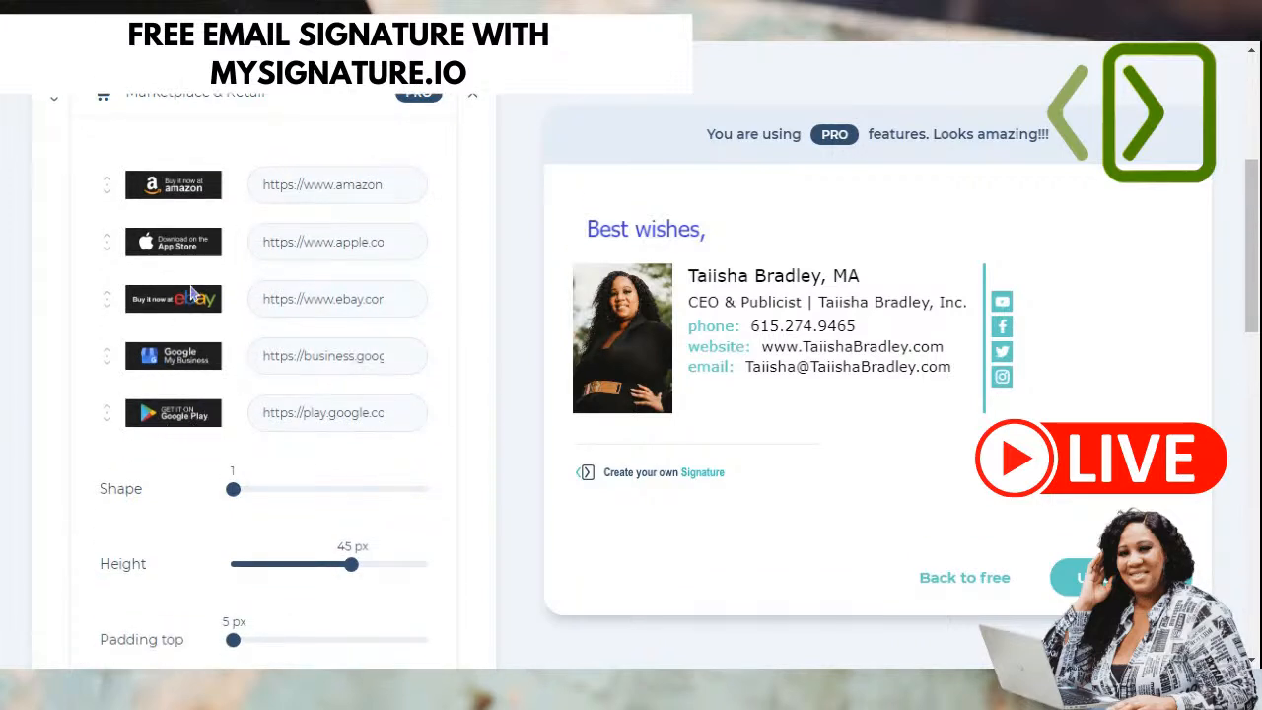
{"action": "scroll", "coordinate": [173, 360], "scroll_direction": "up", "scroll_amount": 1}
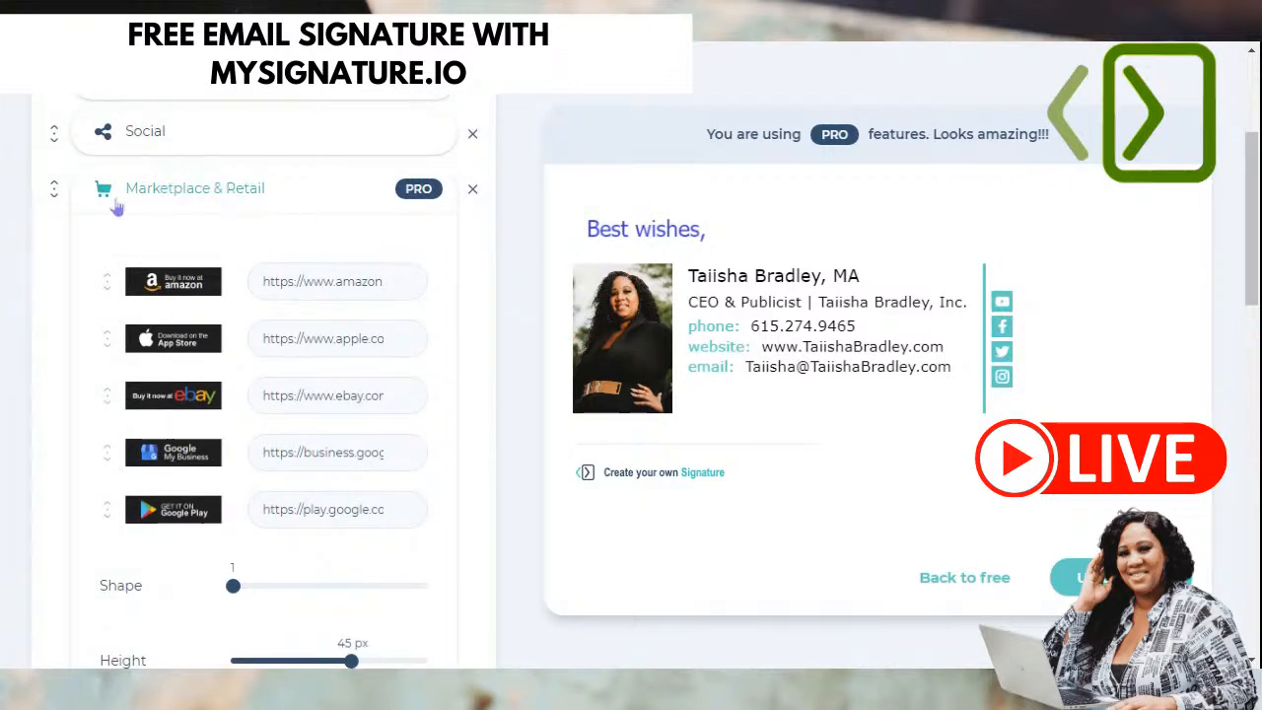
{"action": "left_click", "coordinate": [472, 191]}
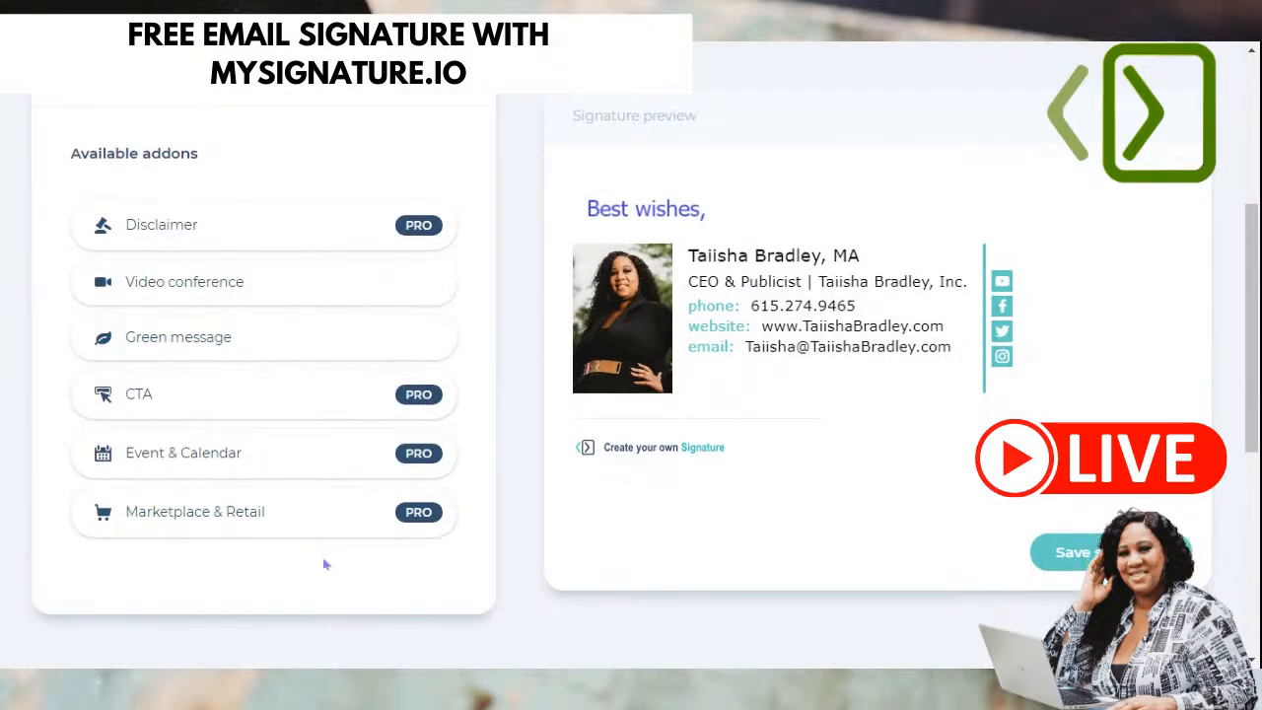
{"action": "left_click", "coordinate": [267, 456]}
{"action": "scroll", "coordinate": [421, 434], "scroll_direction": "up", "scroll_amount": 1}
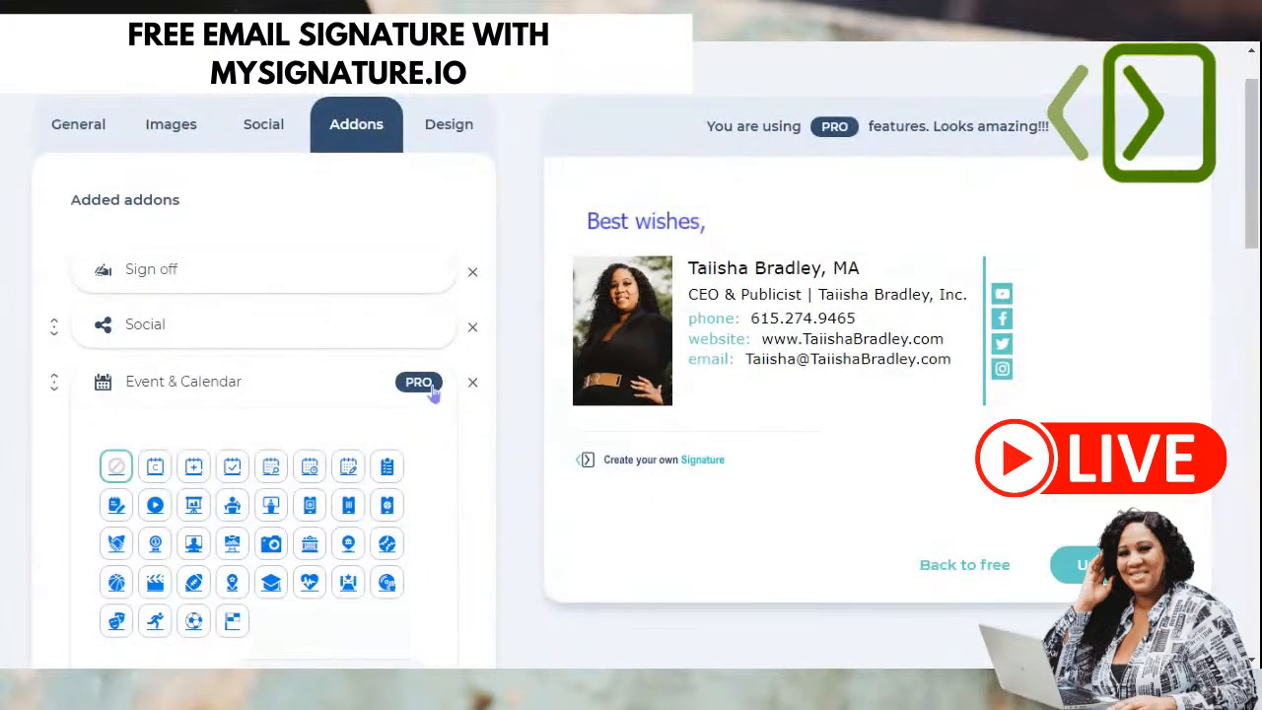
{"action": "scroll", "coordinate": [62, 493], "scroll_direction": "down", "scroll_amount": 1}
{"action": "scroll", "coordinate": [89, 491], "scroll_direction": "down", "scroll_amount": 2}
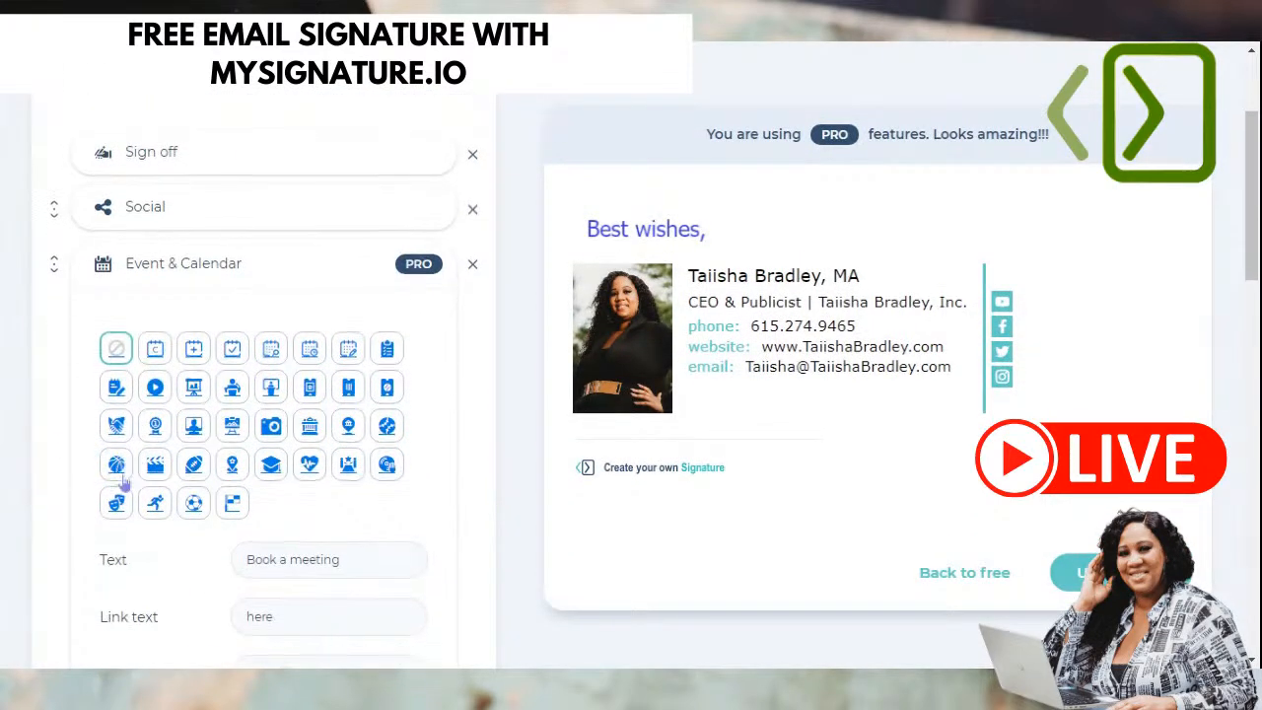
{"action": "scroll", "coordinate": [352, 424], "scroll_direction": "down", "scroll_amount": 1}
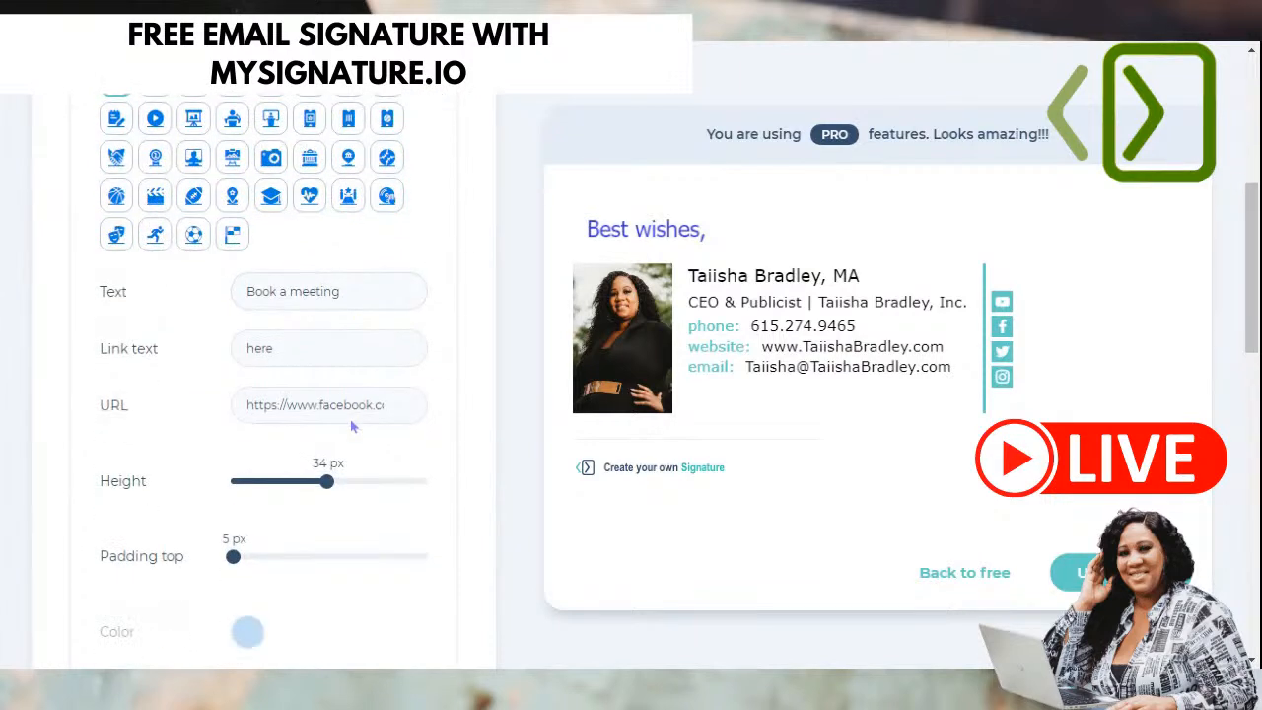
{"action": "scroll", "coordinate": [385, 474], "scroll_direction": "down", "scroll_amount": 2}
{"action": "scroll", "coordinate": [384, 495], "scroll_direction": "up", "scroll_amount": 4}
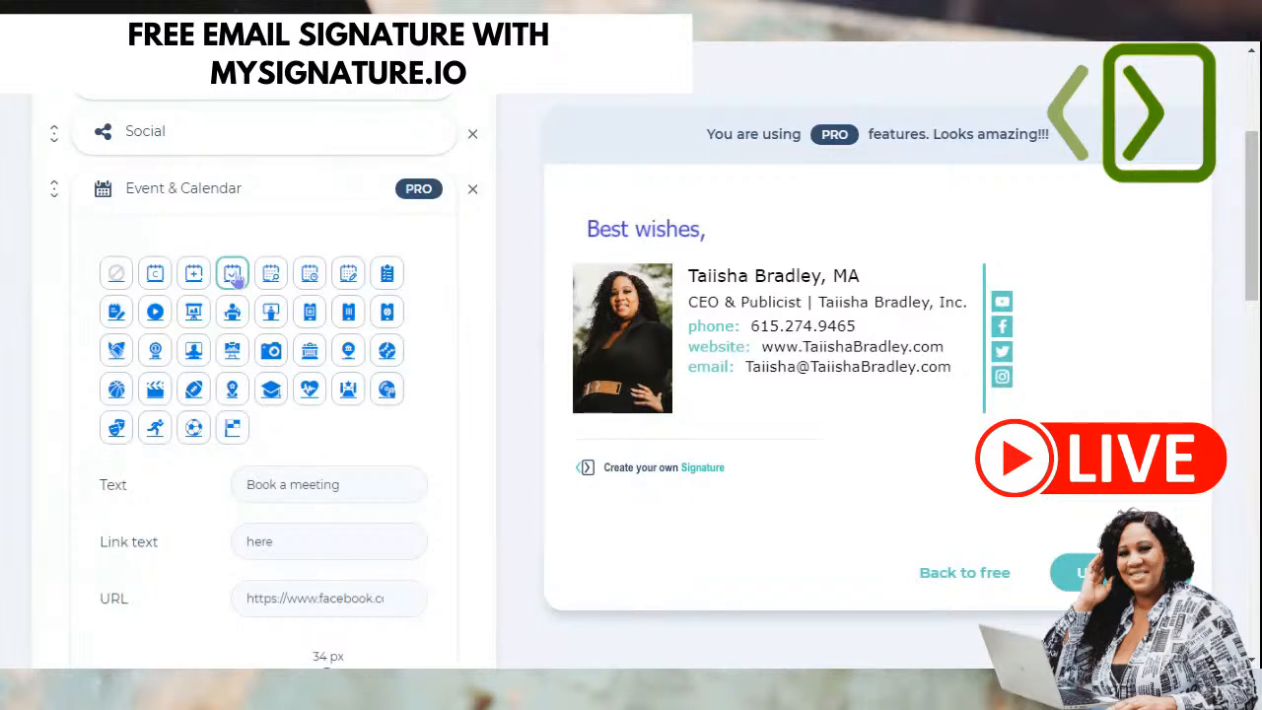
{"action": "left_click", "coordinate": [270, 312]}
{"action": "scroll", "coordinate": [294, 388], "scroll_direction": "down", "scroll_amount": 2}
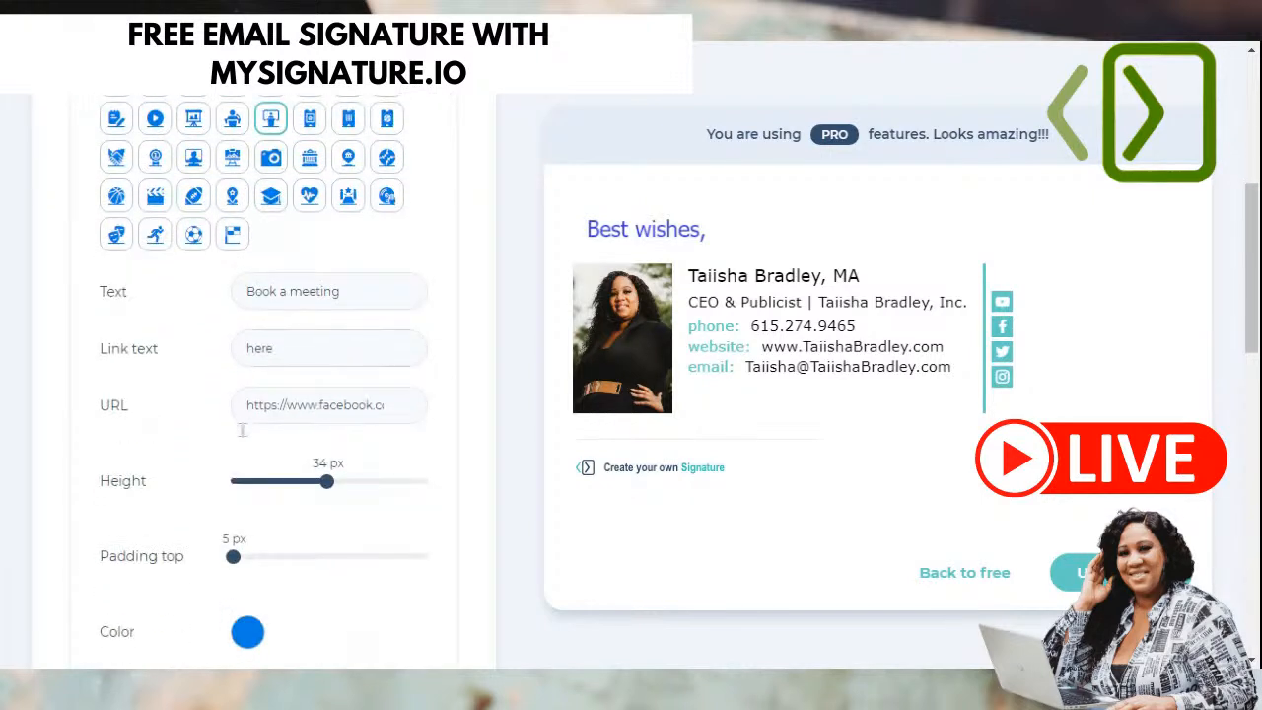
{"action": "left_click", "coordinate": [293, 405]}
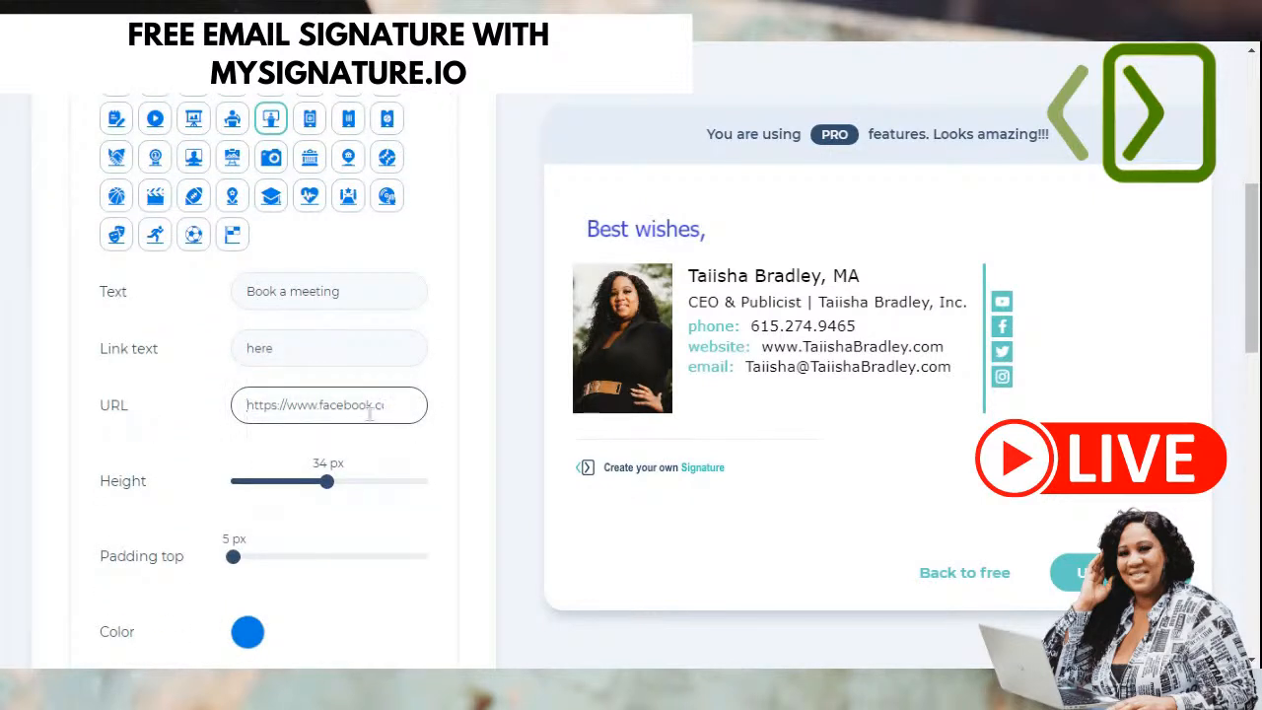
{"action": "scroll", "coordinate": [330, 414], "scroll_direction": "down", "scroll_amount": 4}
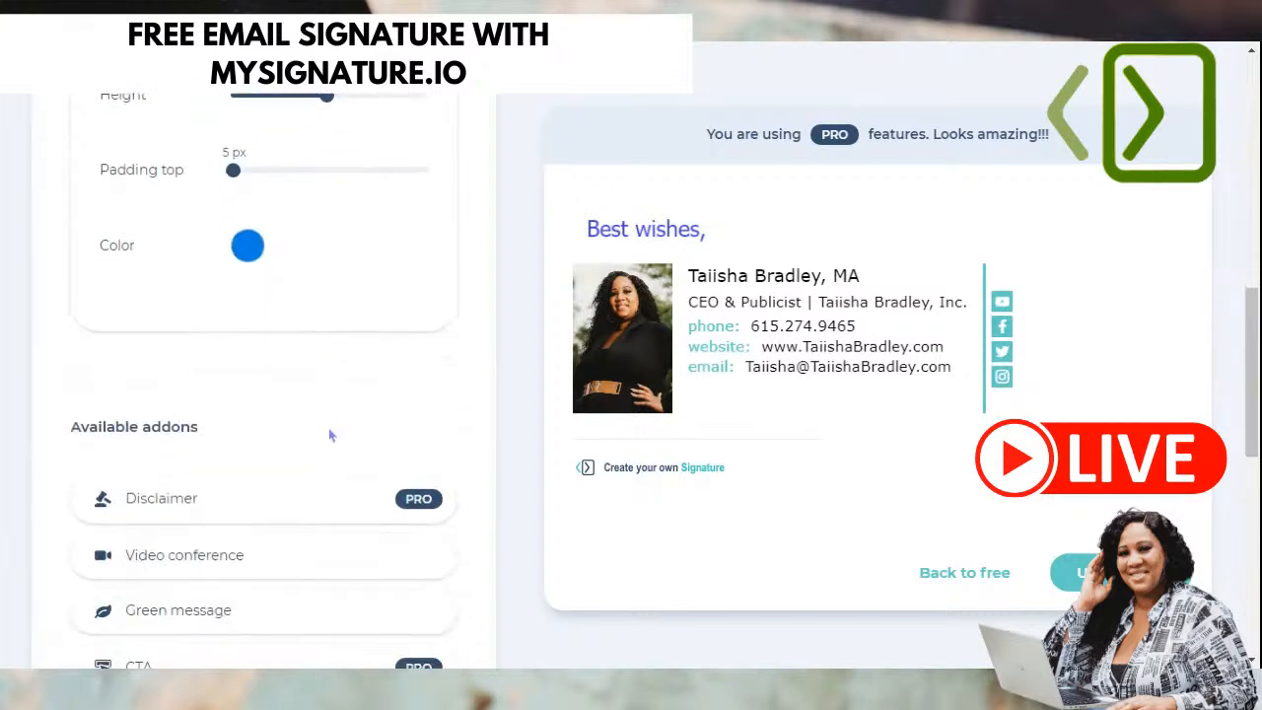
{"action": "scroll", "coordinate": [331, 431], "scroll_direction": "down", "scroll_amount": 3}
{"action": "scroll", "coordinate": [332, 414], "scroll_direction": "up", "scroll_amount": 9}
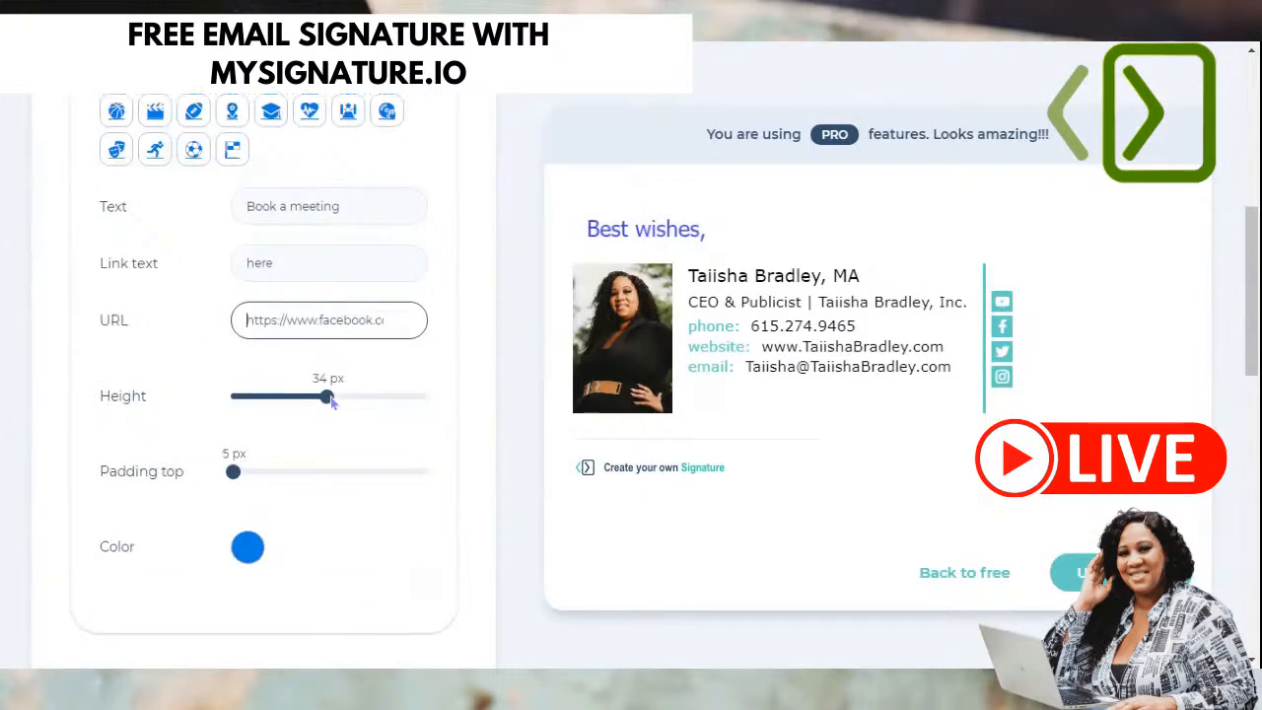
{"action": "left_click", "coordinate": [472, 190]}
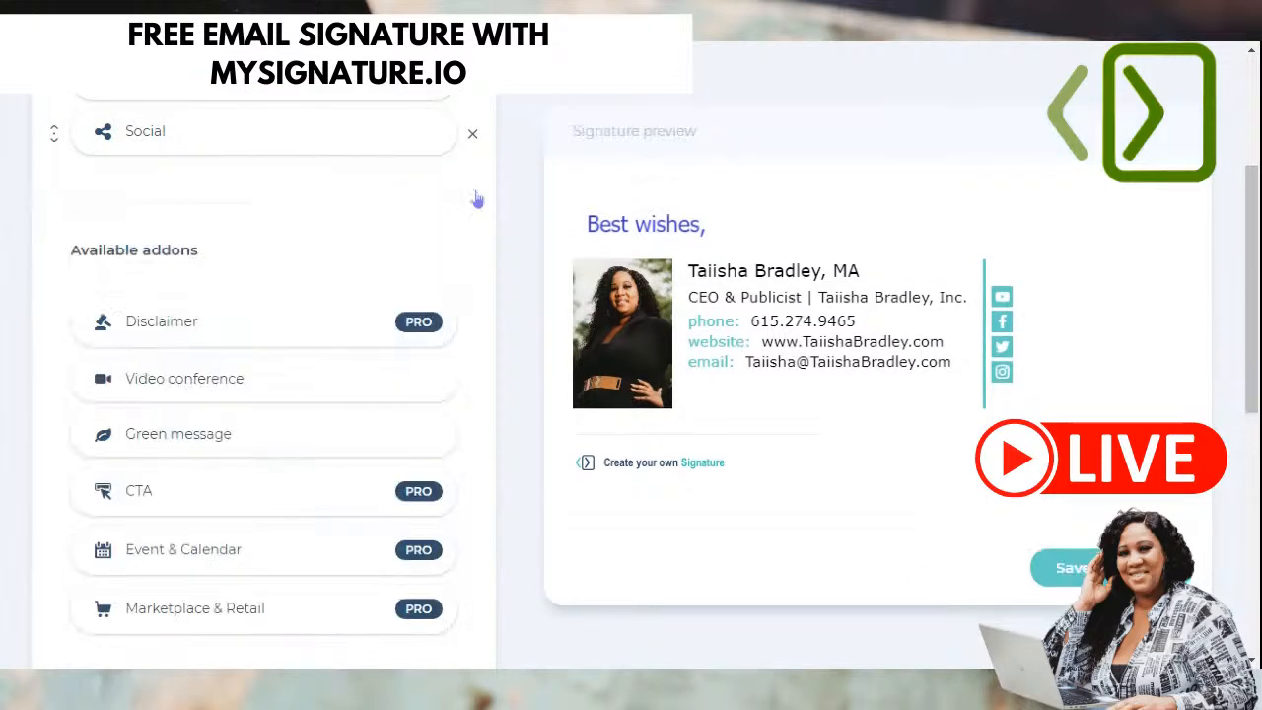
{"action": "scroll", "coordinate": [494, 344], "scroll_direction": "up", "scroll_amount": 3}
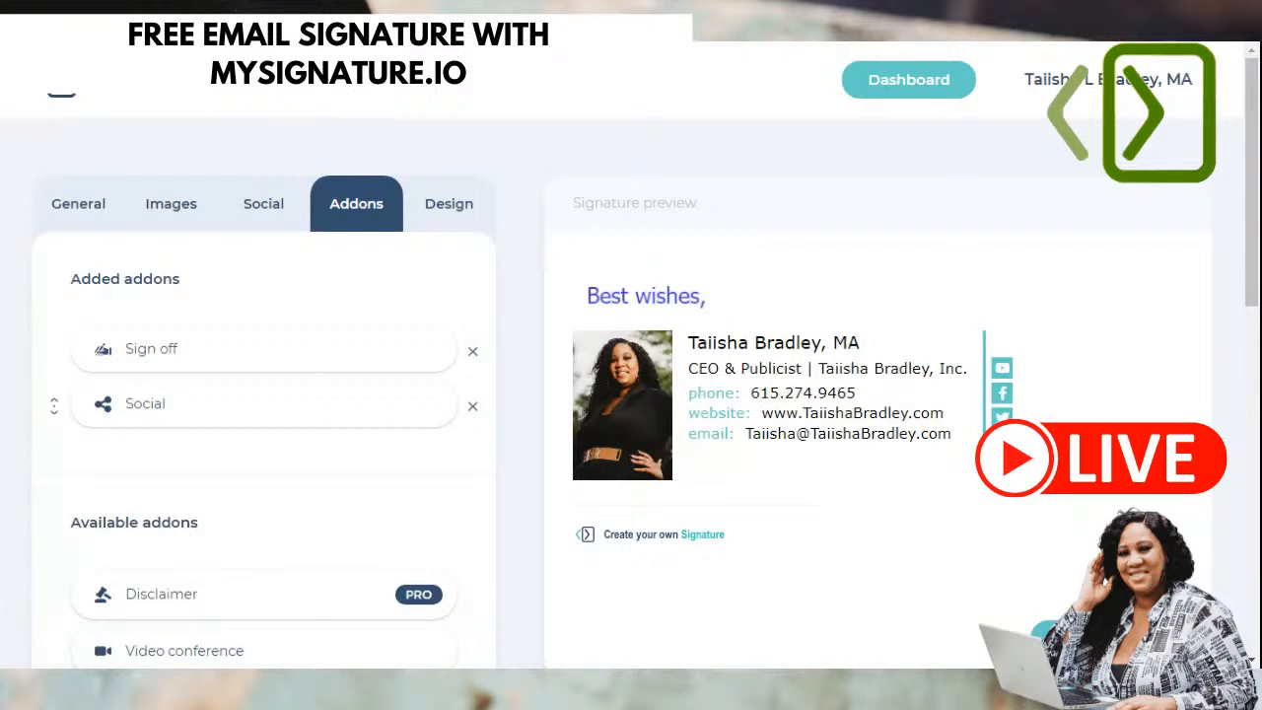
- Remove the 'Best wishes' sign-off addon from the signature
{"action": "scroll", "coordinate": [169, 408], "scroll_direction": "down", "scroll_amount": 2}
{"action": "scroll", "coordinate": [172, 443], "scroll_direction": "up", "scroll_amount": 1}
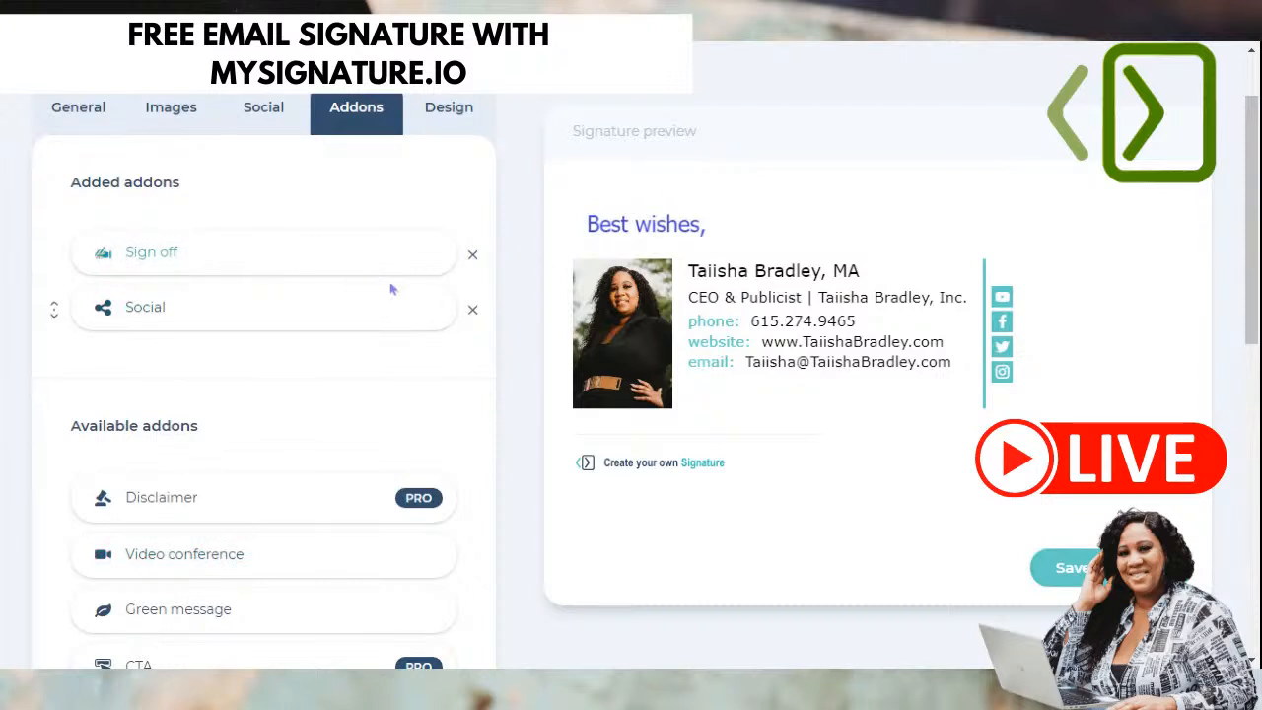
{"action": "left_click", "coordinate": [473, 255]}
{"action": "scroll", "coordinate": [717, 333], "scroll_direction": "up", "scroll_amount": 1}
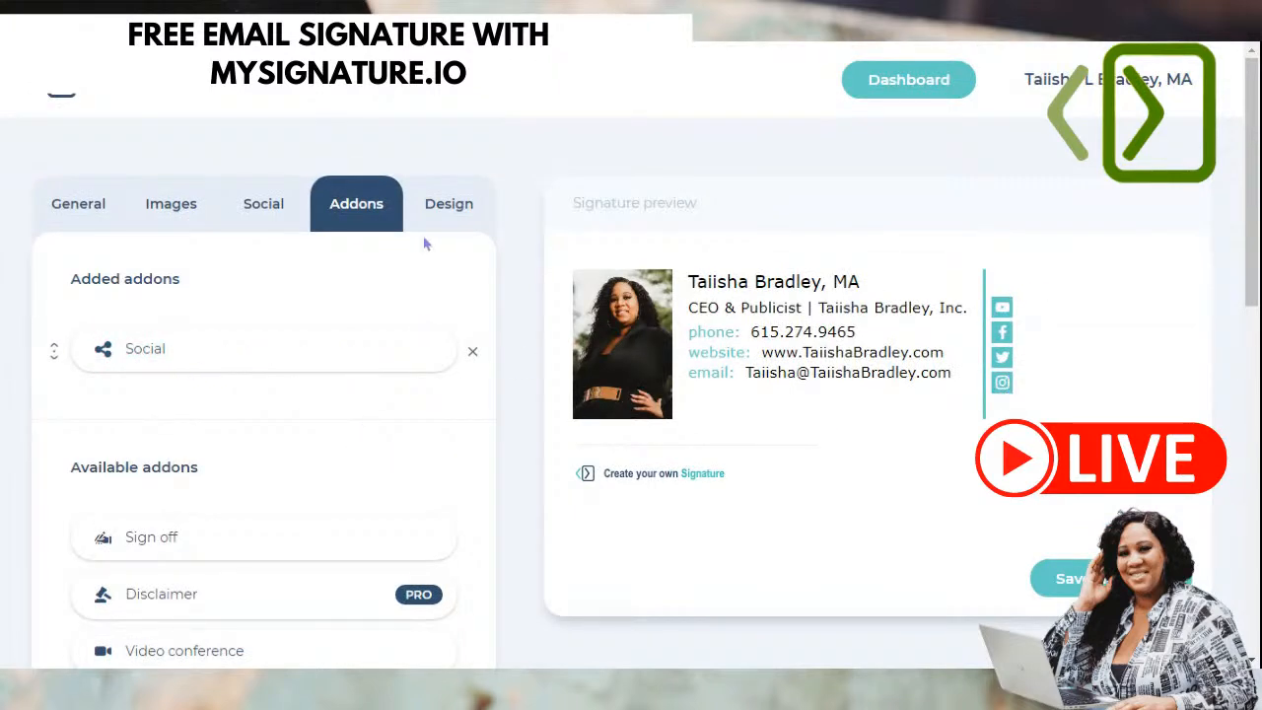
{"action": "scroll", "coordinate": [344, 363], "scroll_direction": "down", "scroll_amount": 7}
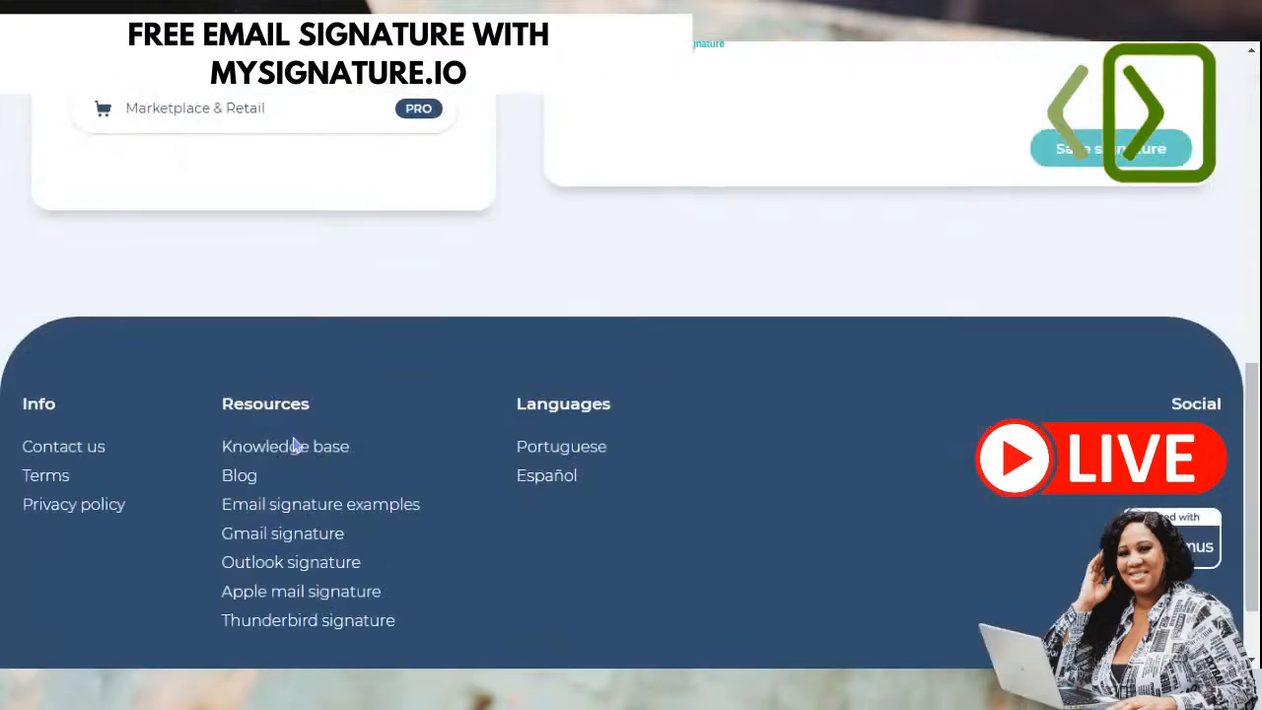
{"action": "scroll", "coordinate": [299, 443], "scroll_direction": "up", "scroll_amount": 4}
{"action": "scroll", "coordinate": [300, 443], "scroll_direction": "up", "scroll_amount": 3}
- Expand the Social addon to review its links, then move to the Design settings
{"action": "left_click", "coordinate": [144, 256]}
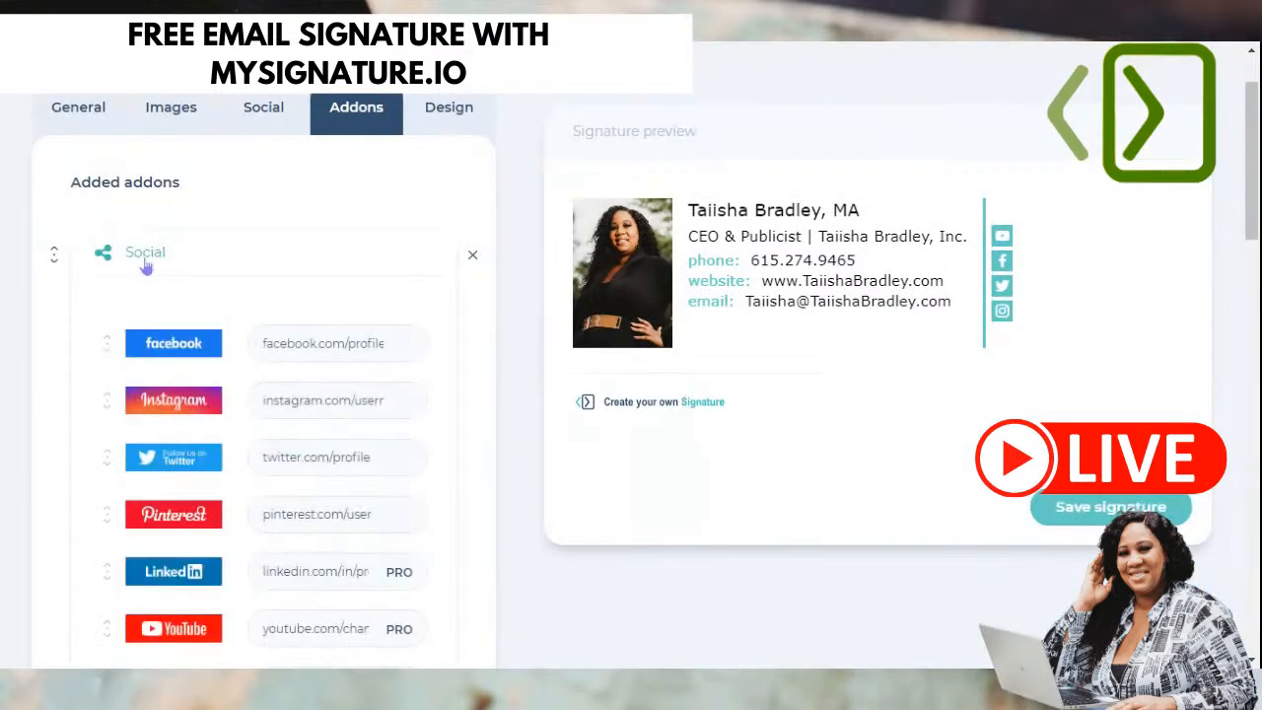
{"action": "scroll", "coordinate": [340, 355], "scroll_direction": "down", "scroll_amount": 7}
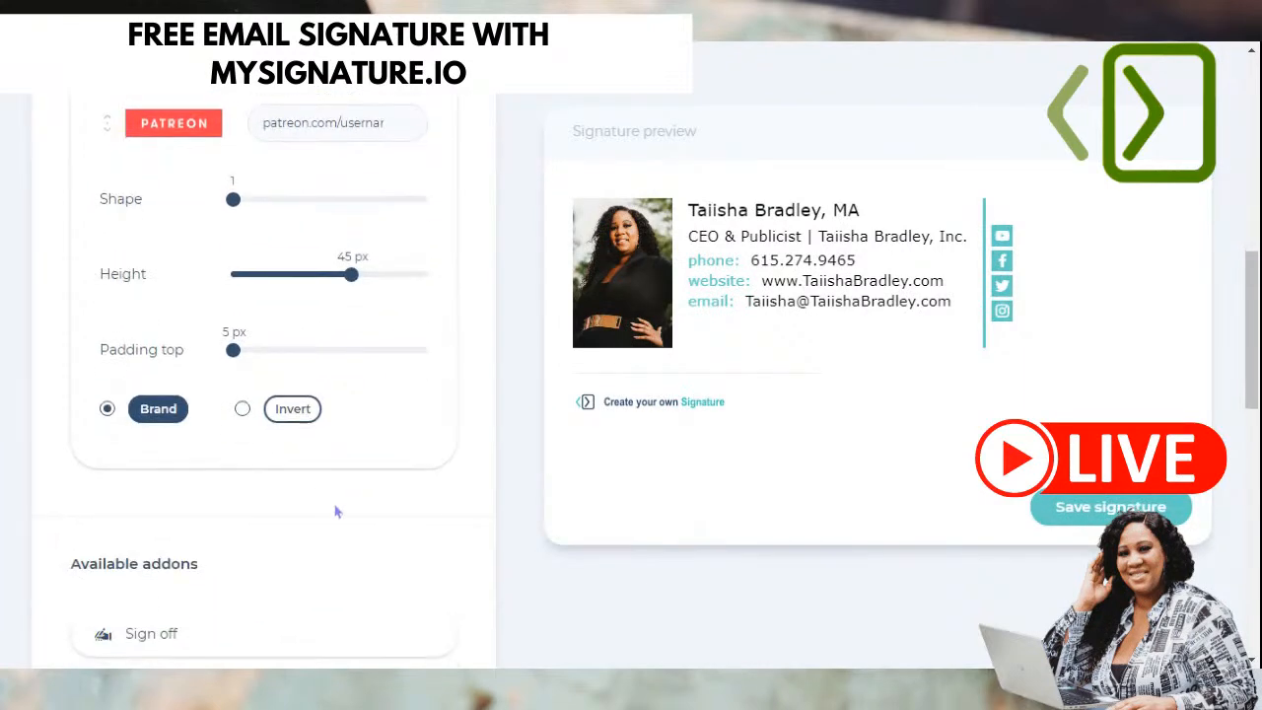
{"action": "scroll", "coordinate": [184, 463], "scroll_direction": "down", "scroll_amount": 2}
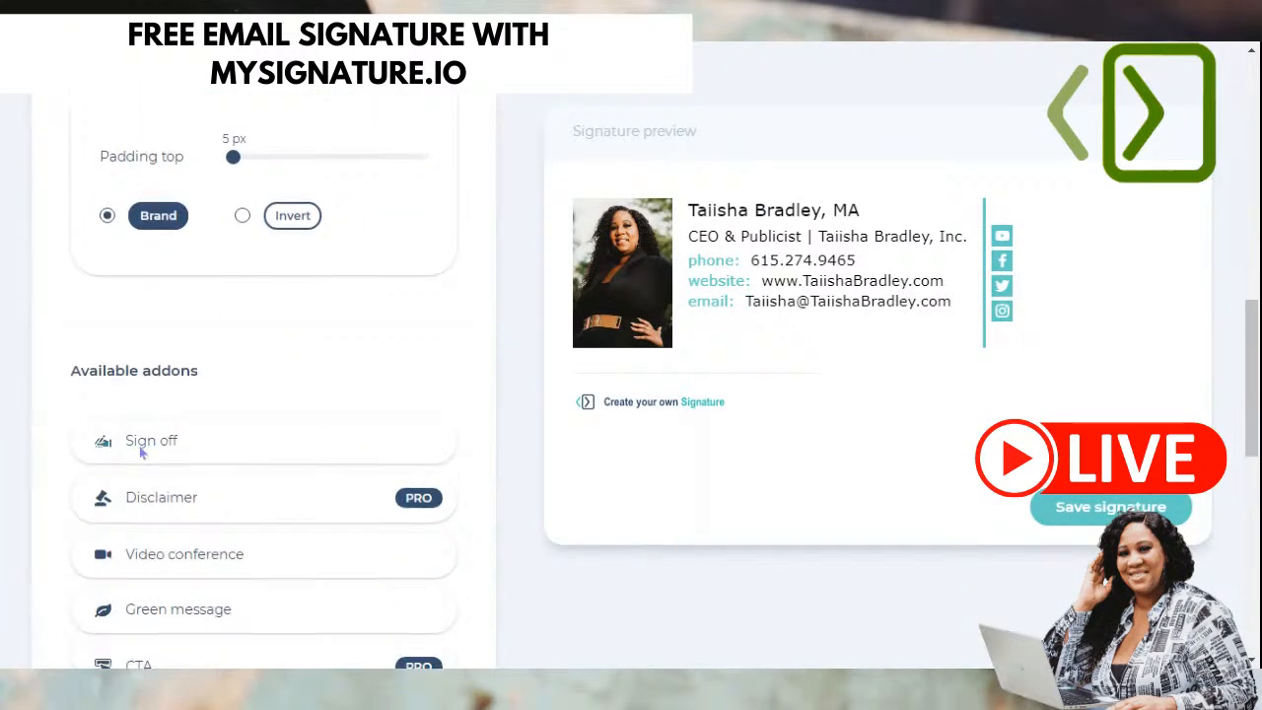
{"action": "scroll", "coordinate": [175, 411], "scroll_direction": "down", "scroll_amount": 3}
{"action": "scroll", "coordinate": [192, 430], "scroll_direction": "up", "scroll_amount": 10}
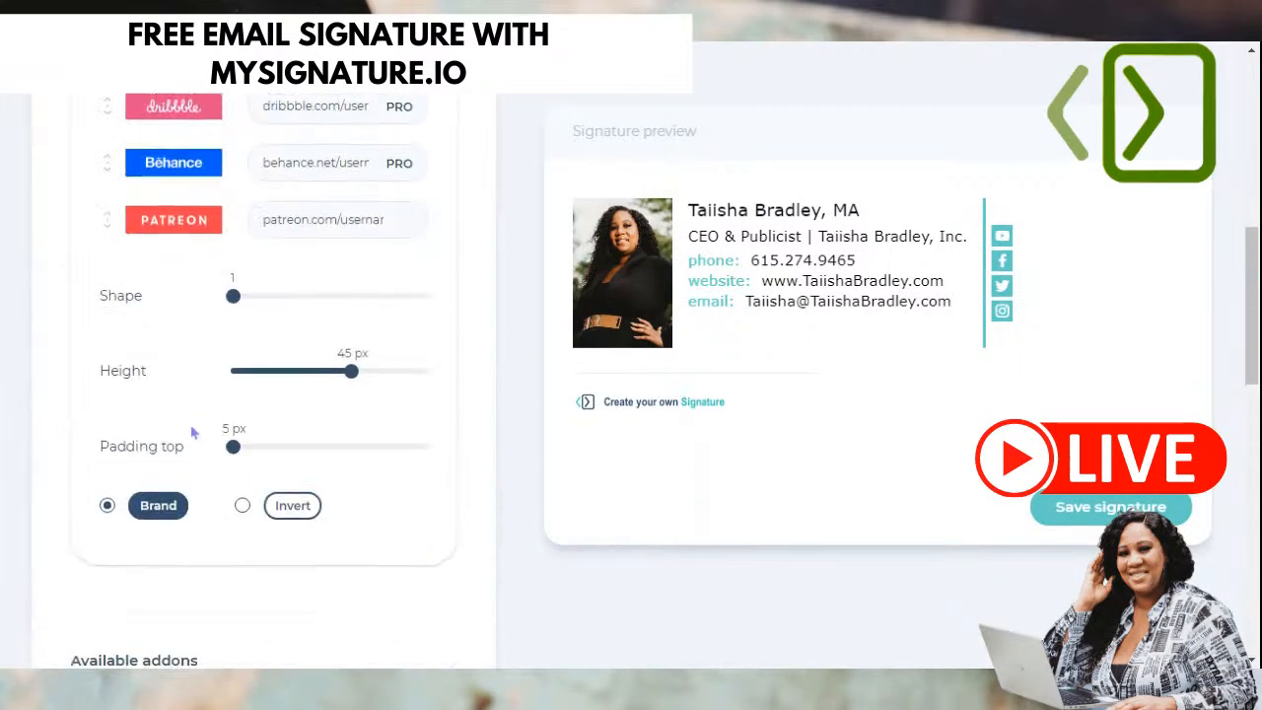
{"action": "scroll", "coordinate": [191, 424], "scroll_direction": "up", "scroll_amount": 4}
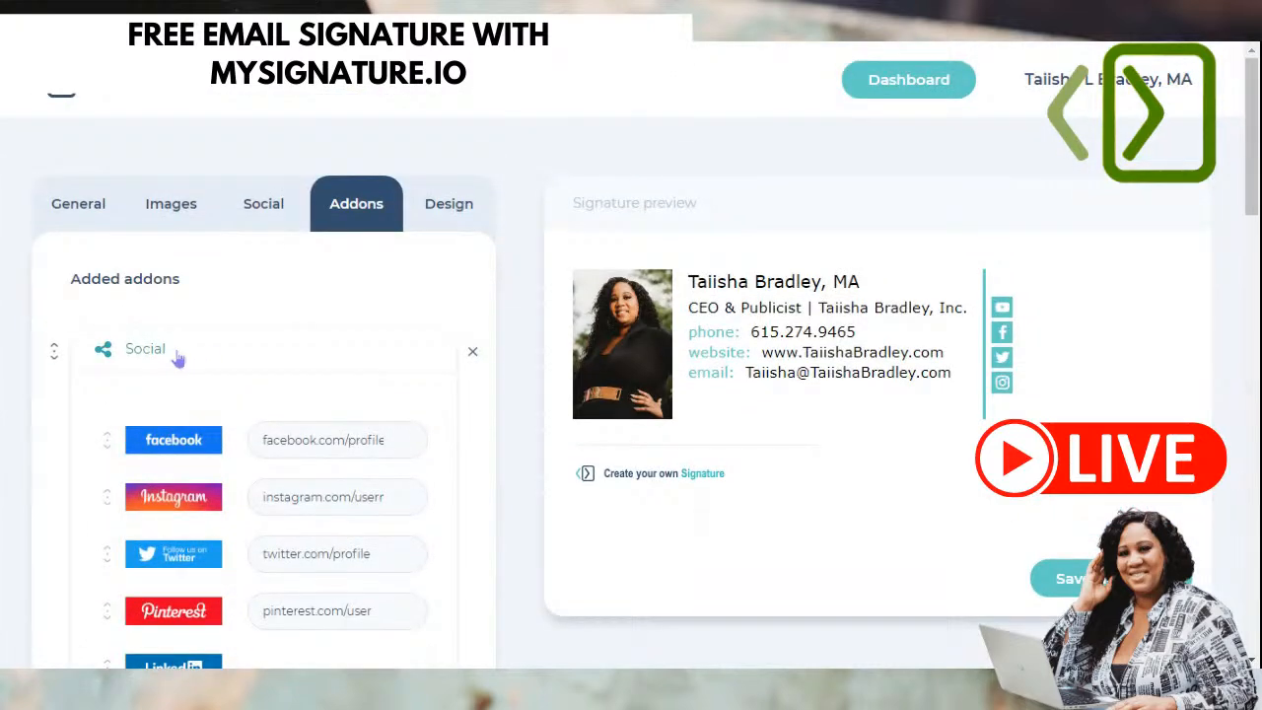
{"action": "left_click", "coordinate": [443, 217]}
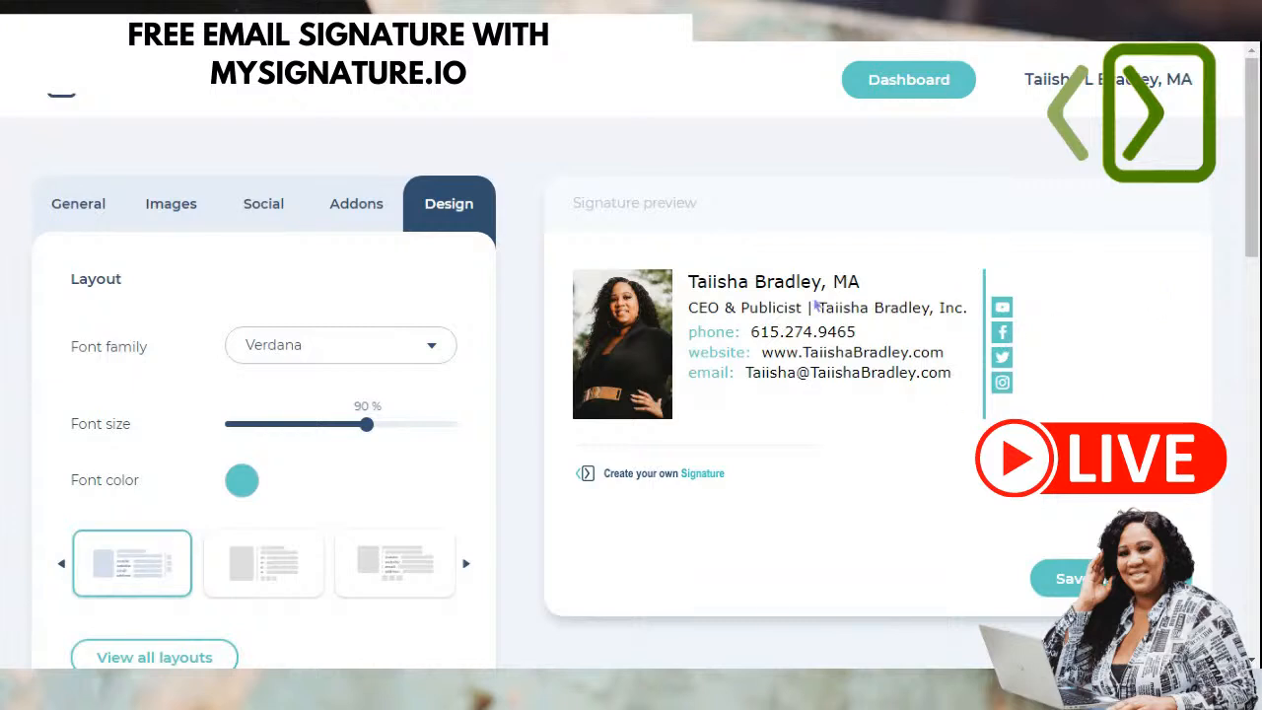
- Try Arial, Arial Black, Comic Sans MS and Impact as the signature font, then revert to Verdana
{"action": "scroll", "coordinate": [914, 383], "scroll_direction": "down", "scroll_amount": 1}
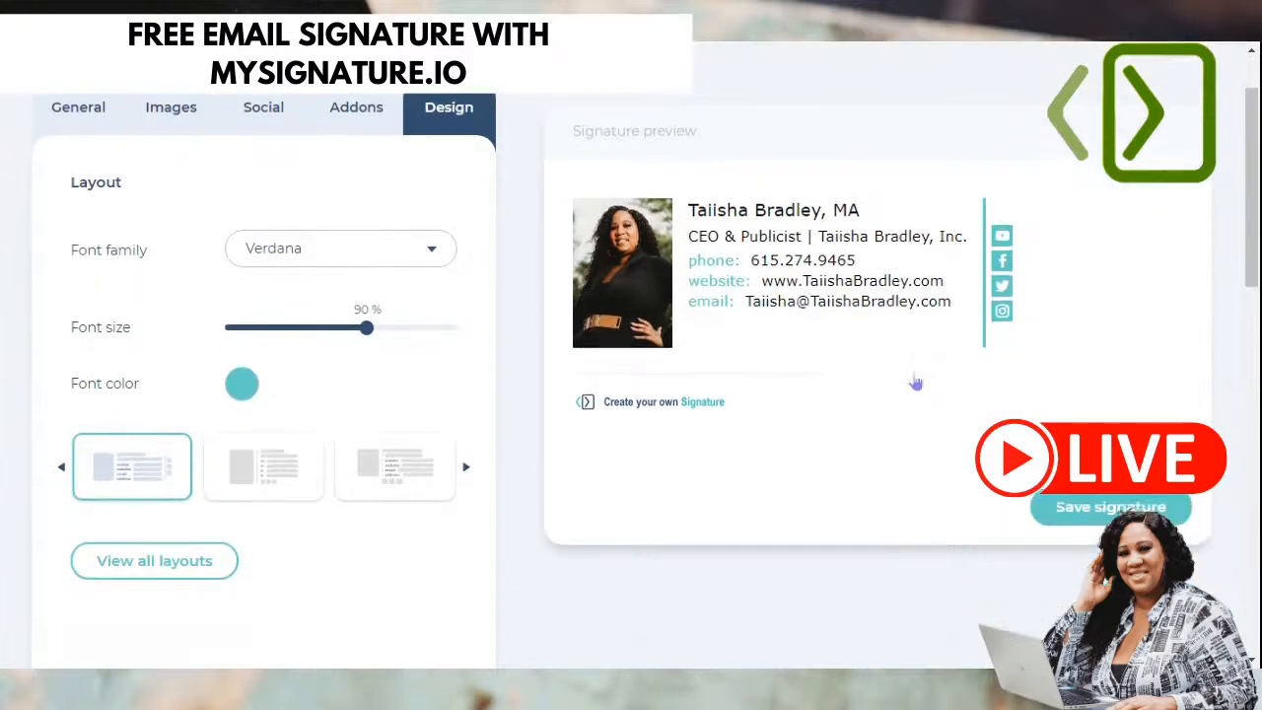
{"action": "left_click", "coordinate": [394, 251]}
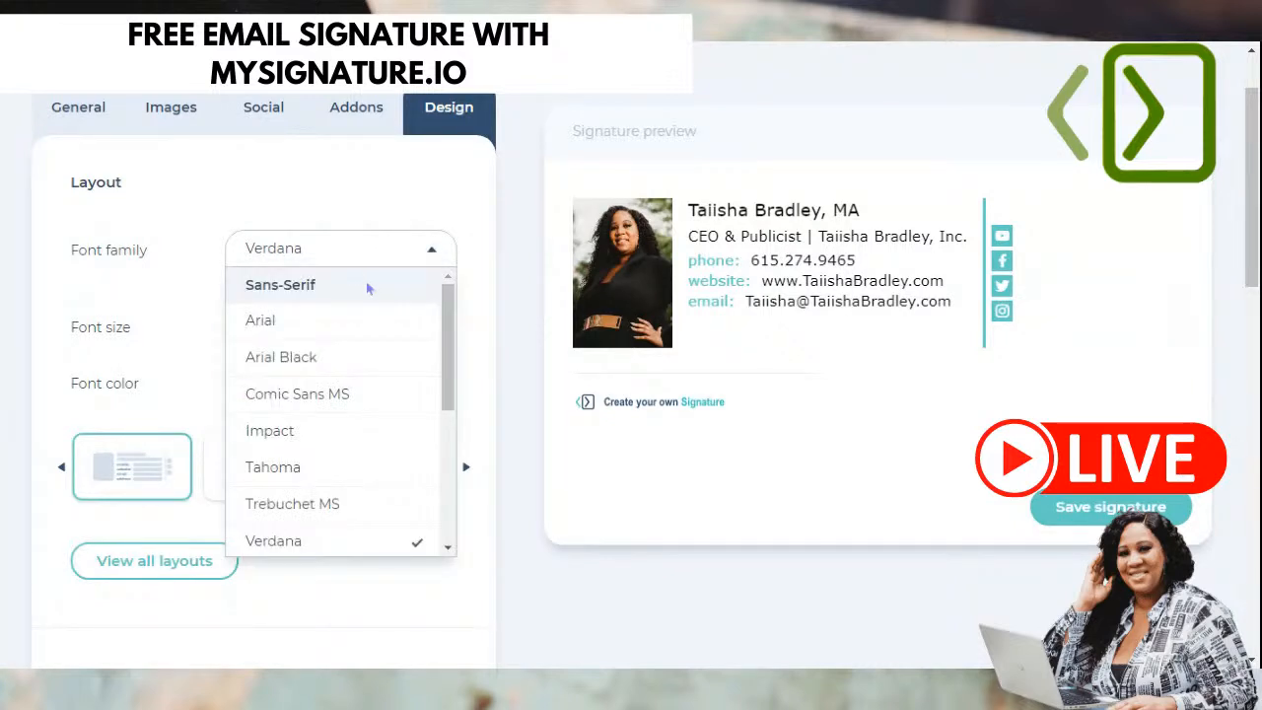
{"action": "left_click", "coordinate": [284, 320]}
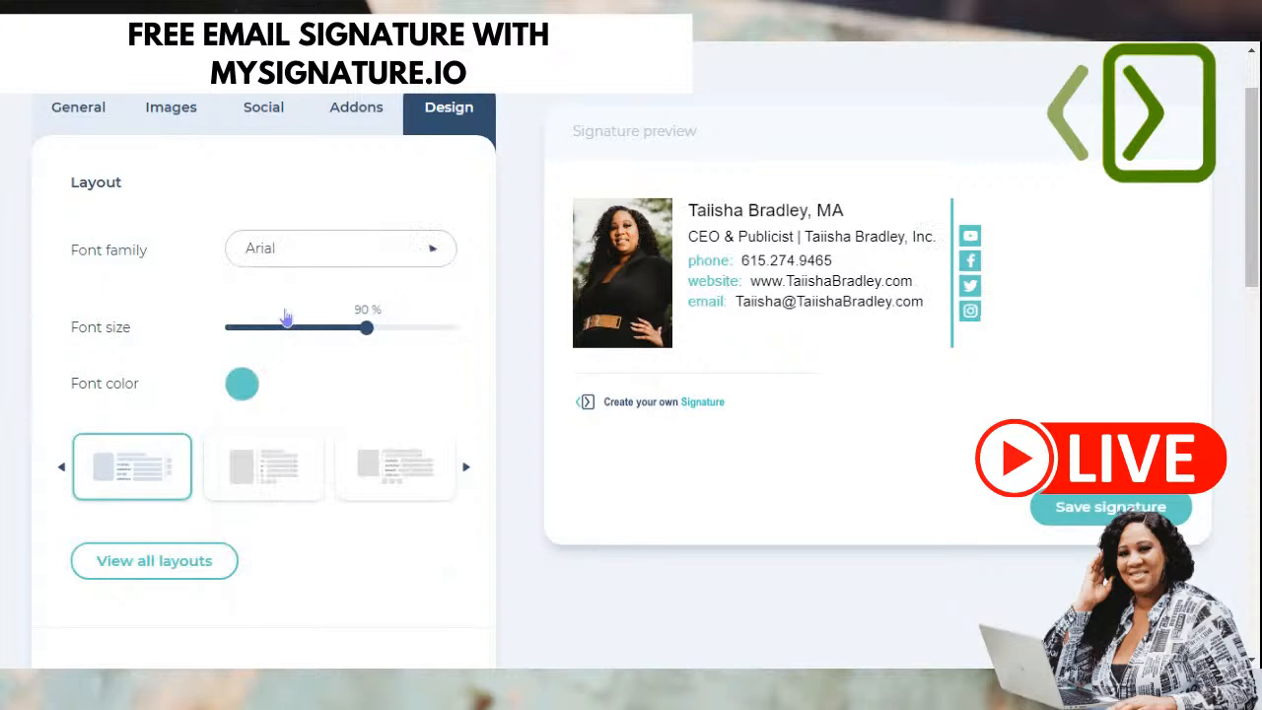
{"action": "left_click", "coordinate": [318, 255]}
{"action": "scroll", "coordinate": [378, 296], "scroll_direction": "down", "scroll_amount": 1}
{"action": "scroll", "coordinate": [377, 294], "scroll_direction": "down", "scroll_amount": 1}
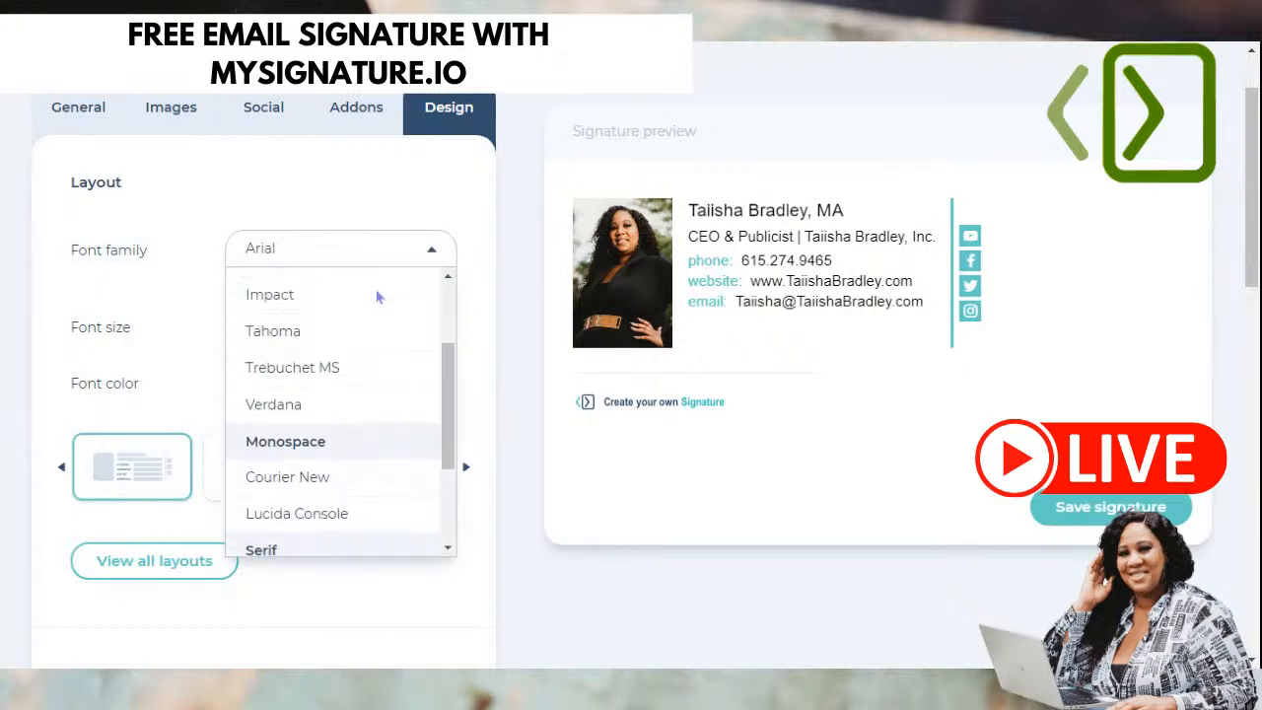
{"action": "scroll", "coordinate": [367, 295], "scroll_direction": "up", "scroll_amount": 3}
{"action": "left_click", "coordinate": [305, 330]}
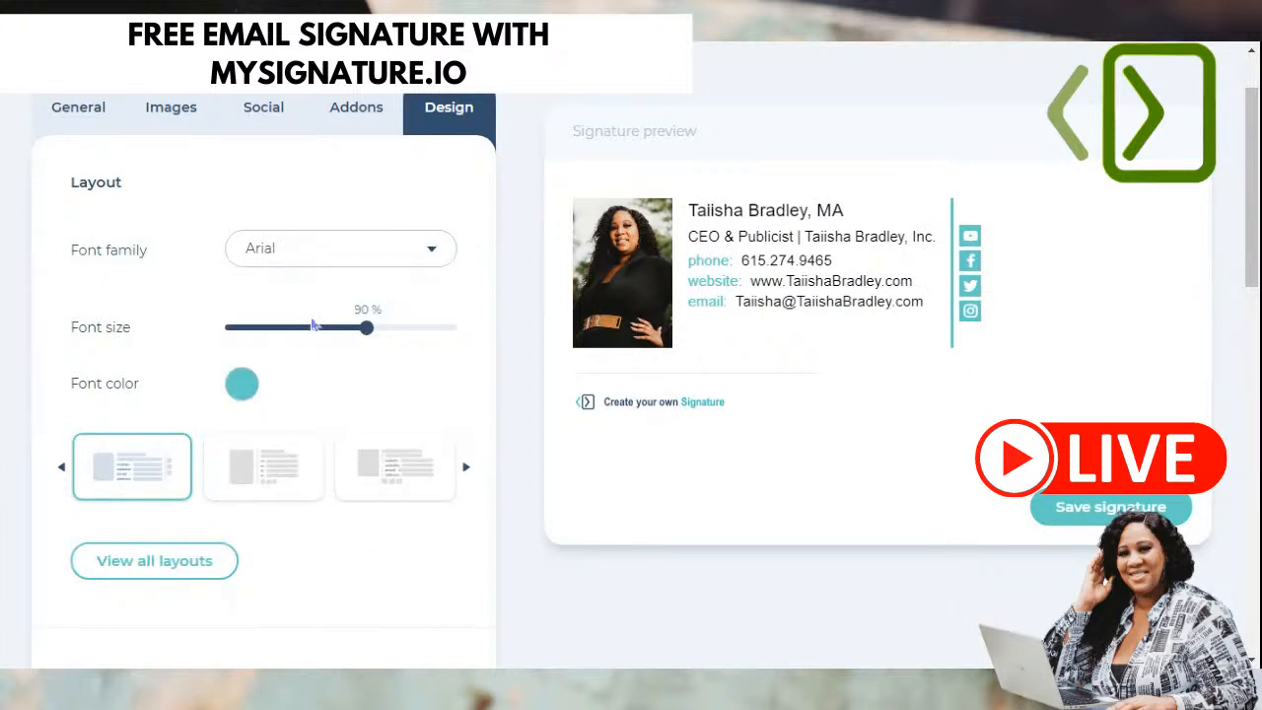
{"action": "left_click", "coordinate": [337, 254]}
{"action": "left_click", "coordinate": [310, 352]}
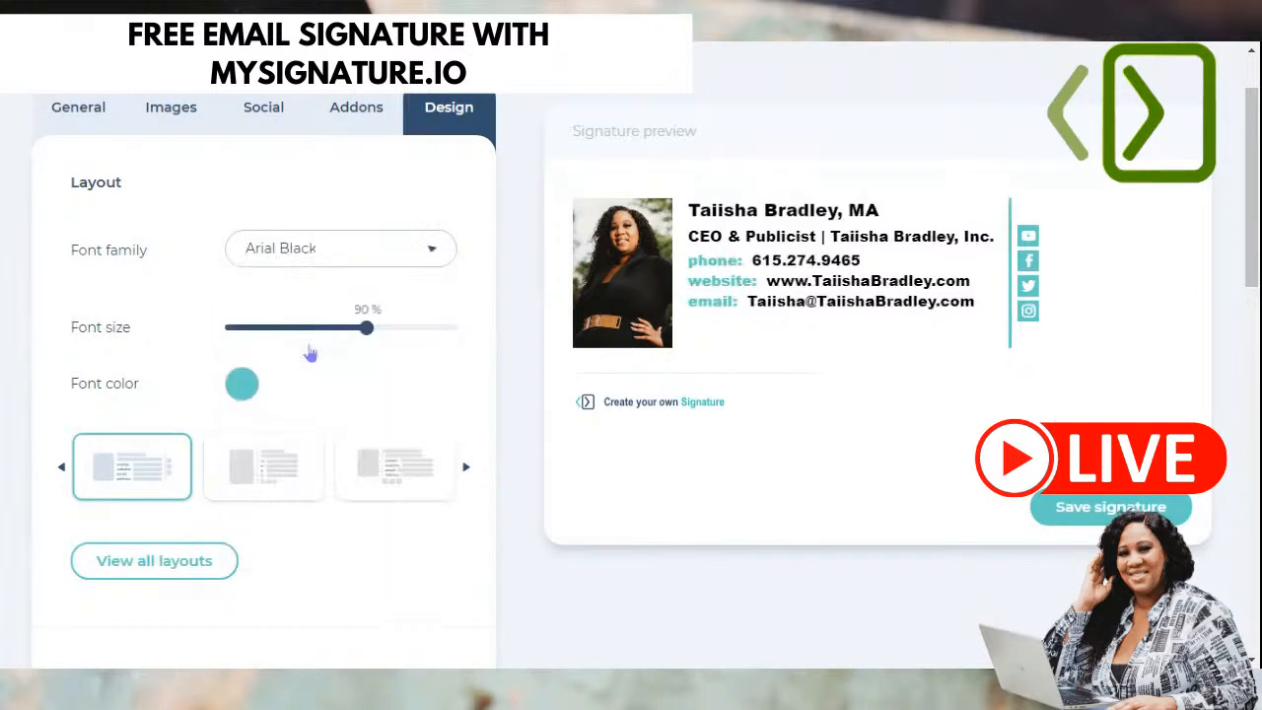
{"action": "left_click", "coordinate": [336, 262]}
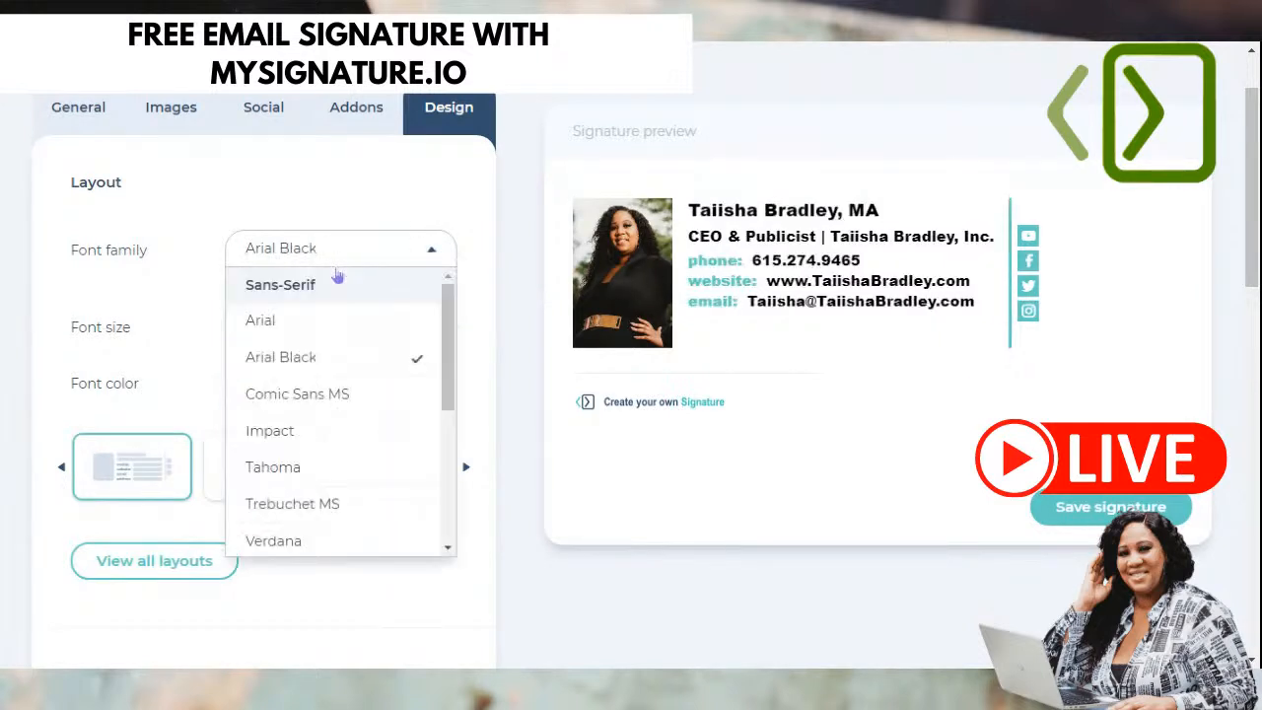
{"action": "left_click", "coordinate": [329, 391]}
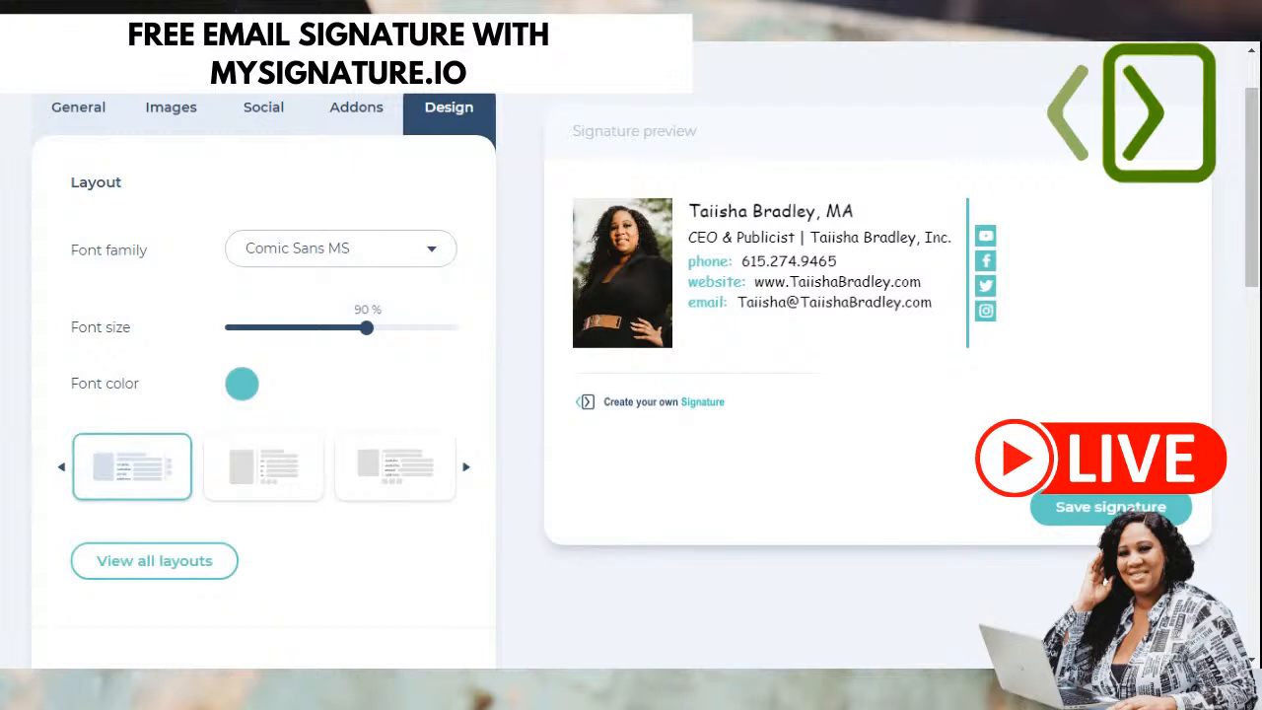
{"action": "left_click", "coordinate": [358, 255]}
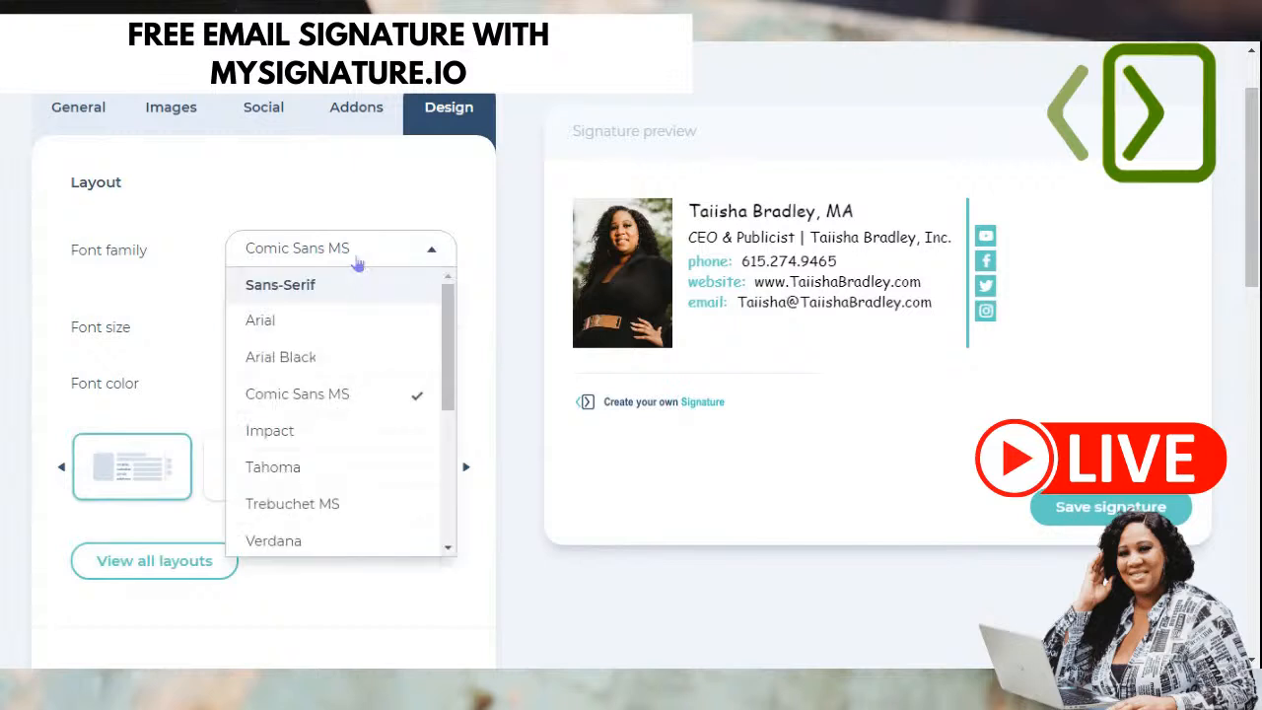
{"action": "left_click", "coordinate": [333, 432]}
{"action": "left_click", "coordinate": [351, 267]}
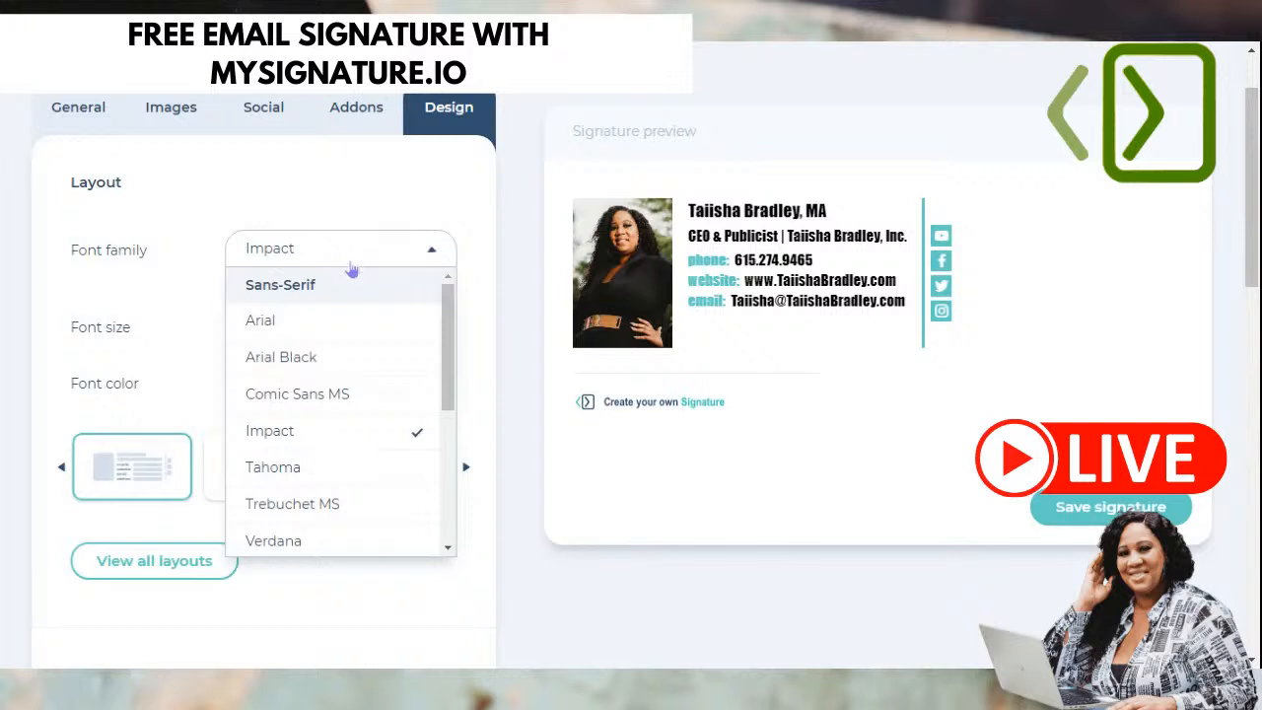
{"action": "scroll", "coordinate": [347, 349], "scroll_direction": "down", "scroll_amount": 2}
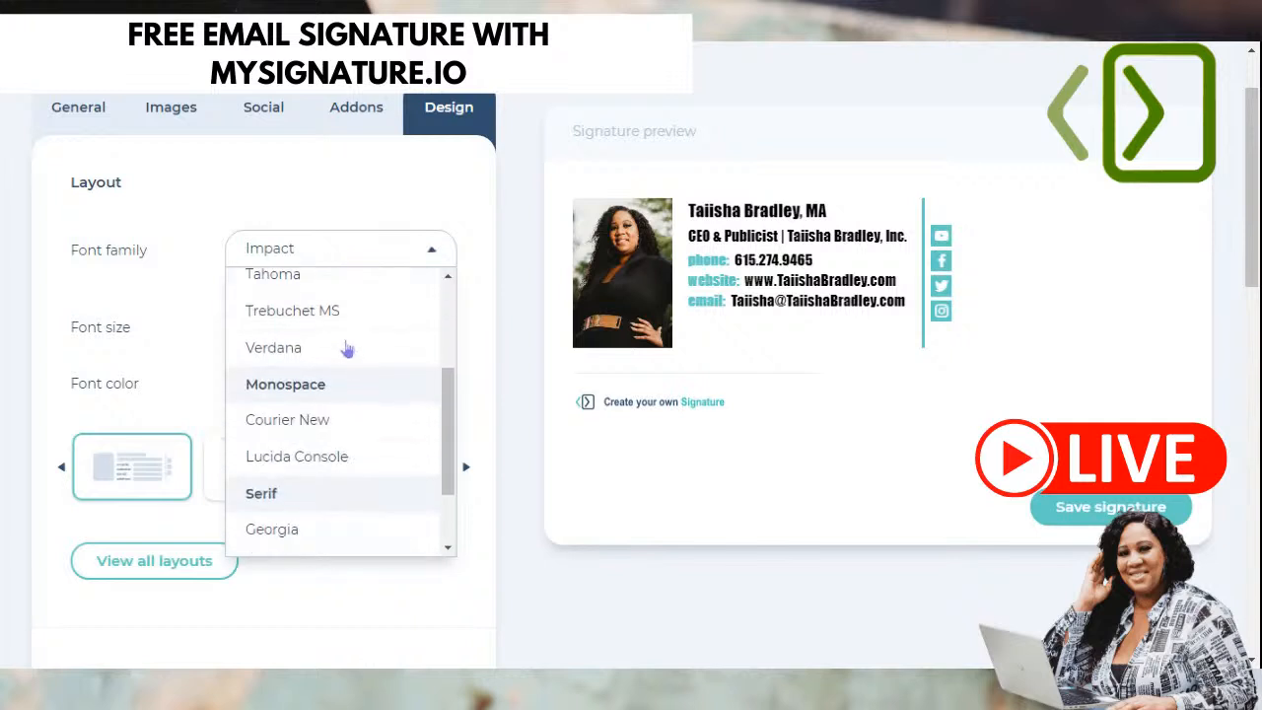
{"action": "left_click", "coordinate": [320, 346]}
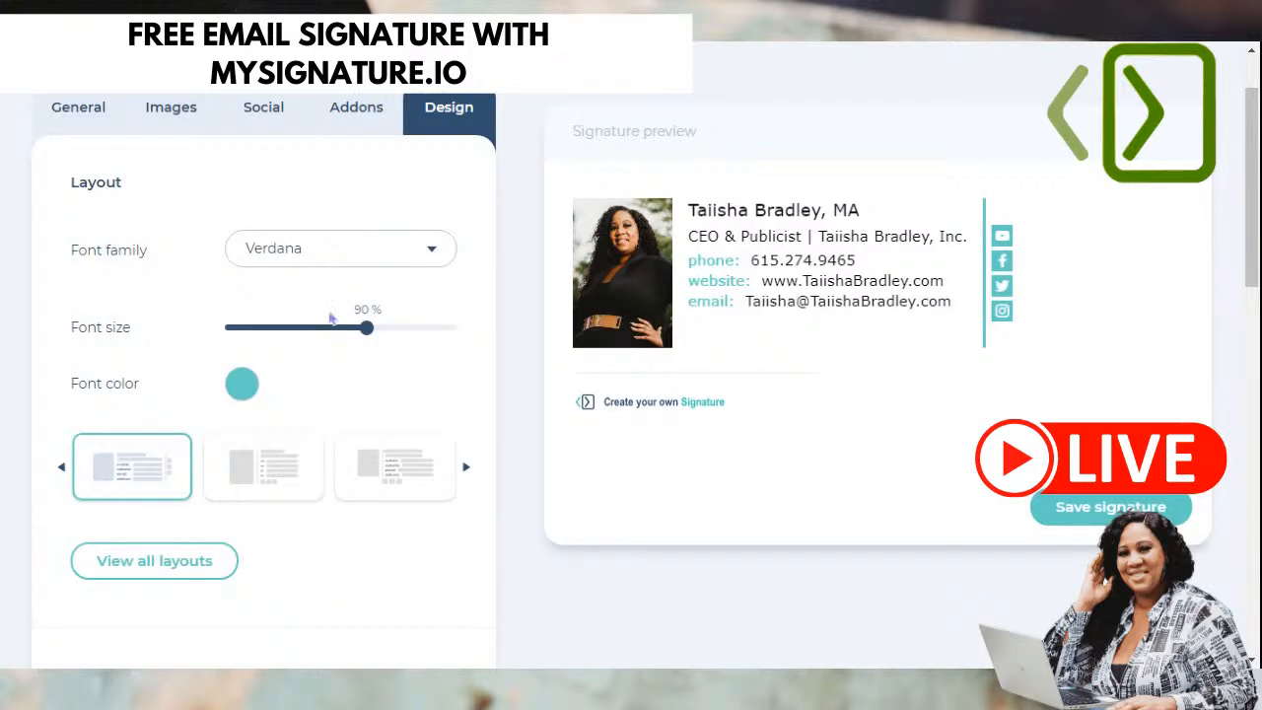
- Try Courier New and Palatino Linotype, settle on Arial, and bring up the font colour picker
{"action": "left_click", "coordinate": [344, 246]}
{"action": "scroll", "coordinate": [361, 386], "scroll_direction": "down", "scroll_amount": 2}
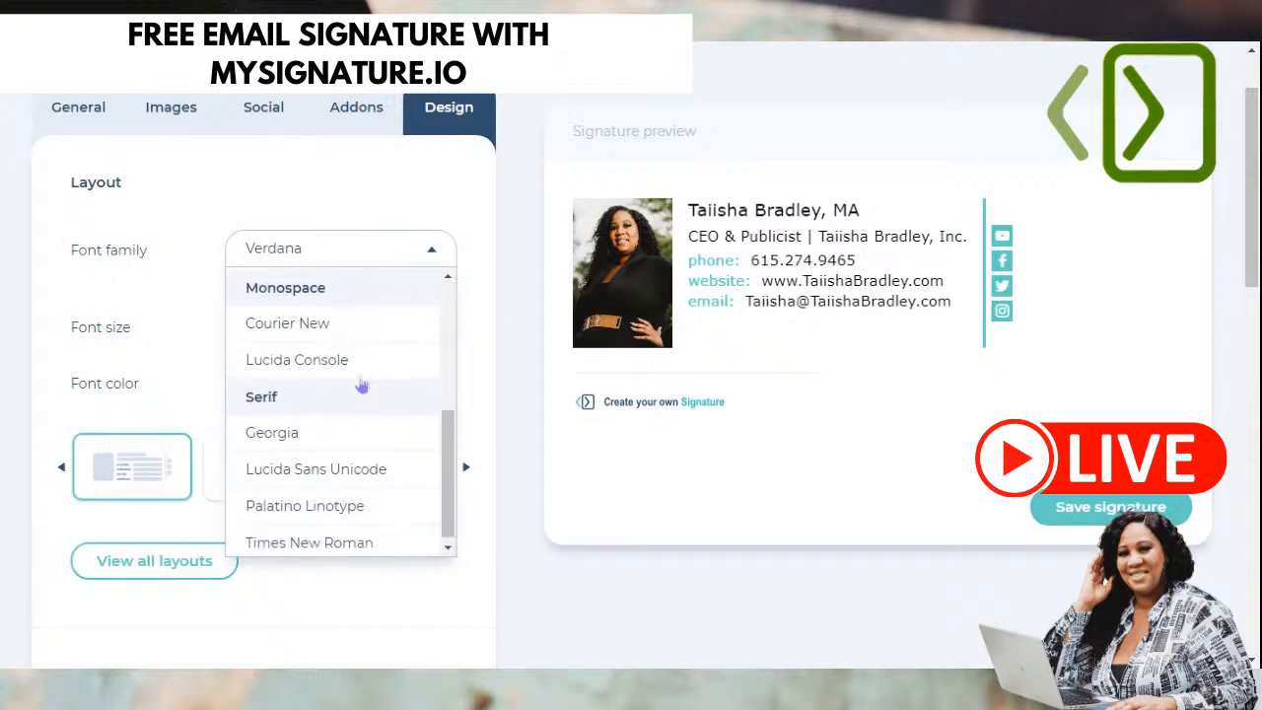
{"action": "left_click", "coordinate": [338, 325]}
{"action": "left_click", "coordinate": [347, 259]}
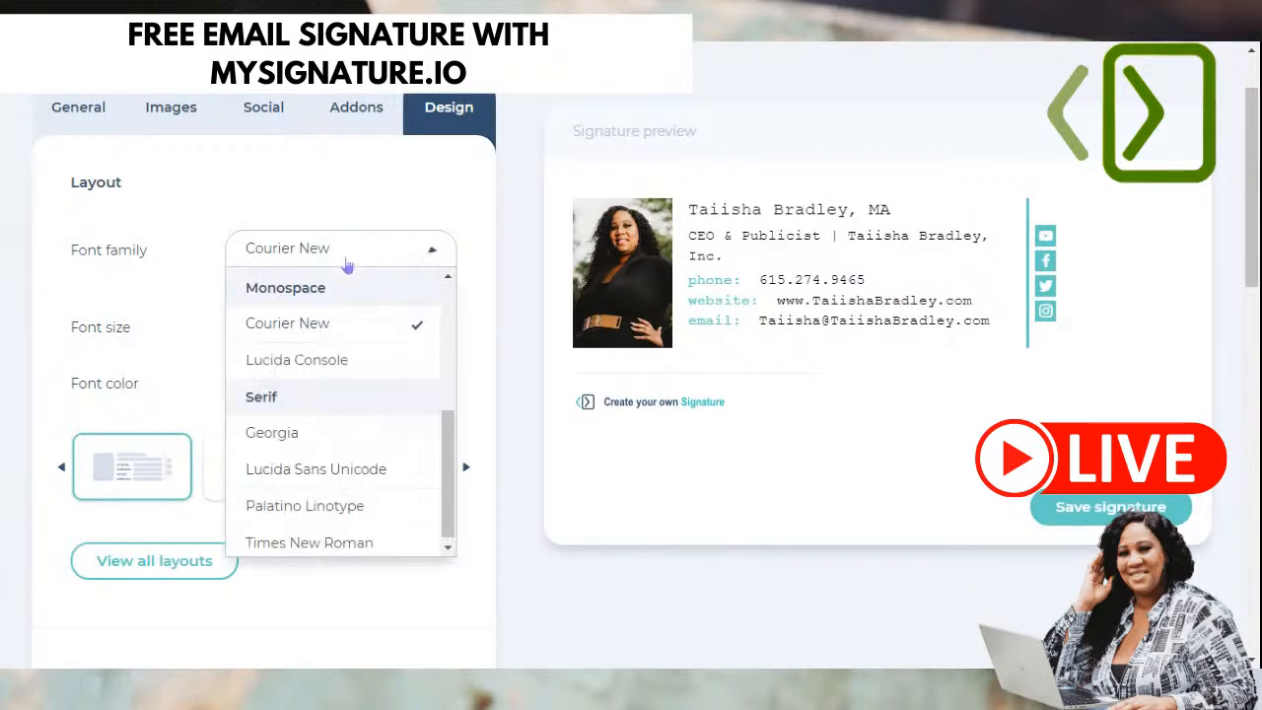
{"action": "scroll", "coordinate": [343, 493], "scroll_direction": "down", "scroll_amount": 1}
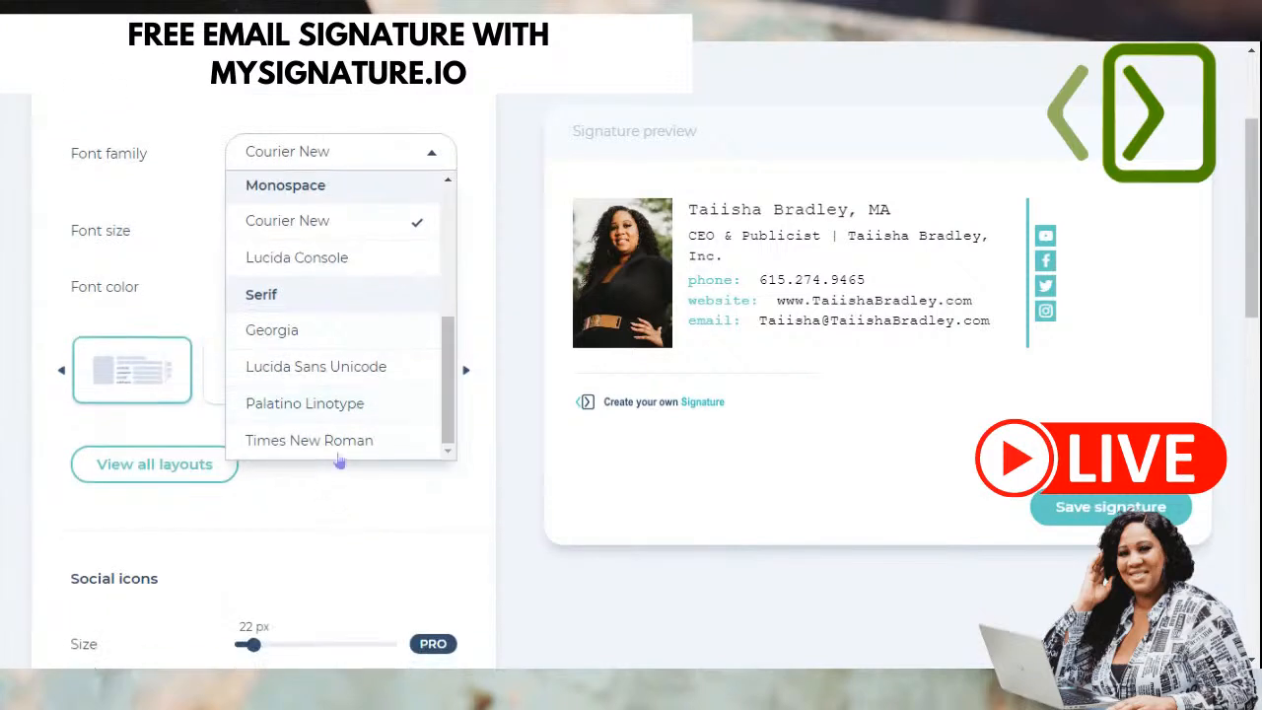
{"action": "left_click", "coordinate": [329, 409]}
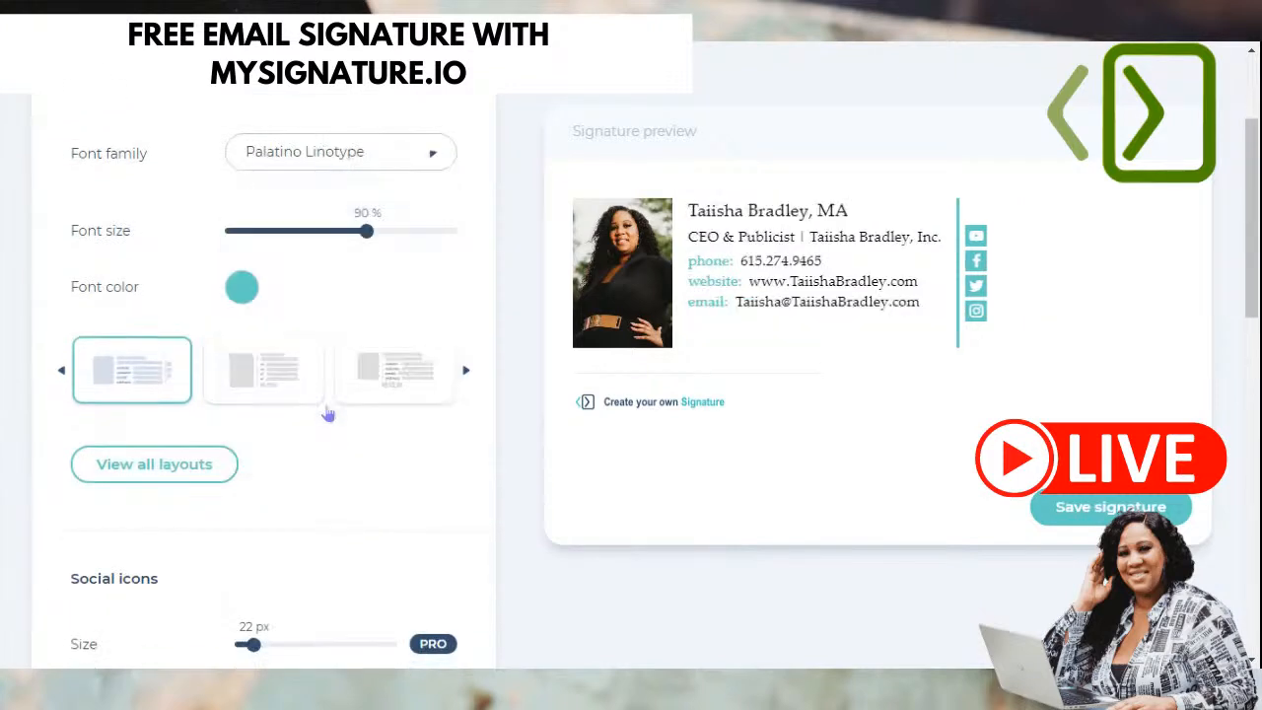
{"action": "left_click", "coordinate": [332, 156]}
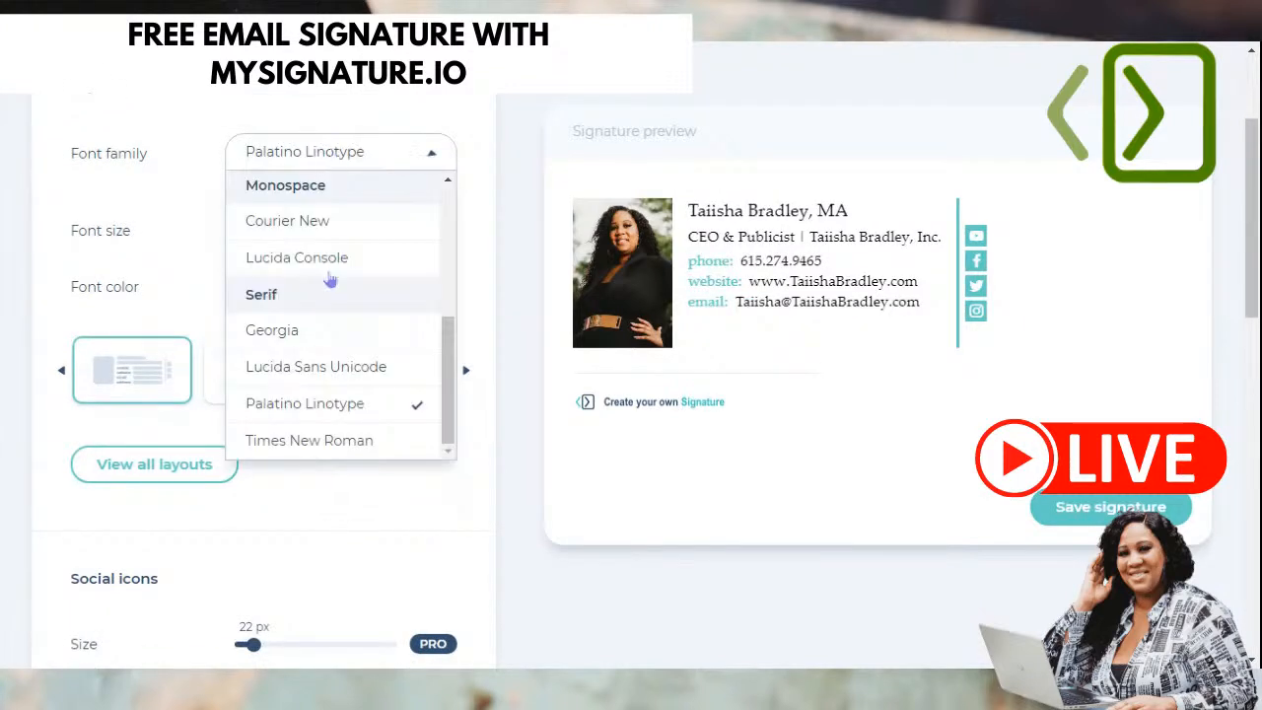
{"action": "scroll", "coordinate": [328, 286], "scroll_direction": "up", "scroll_amount": 3}
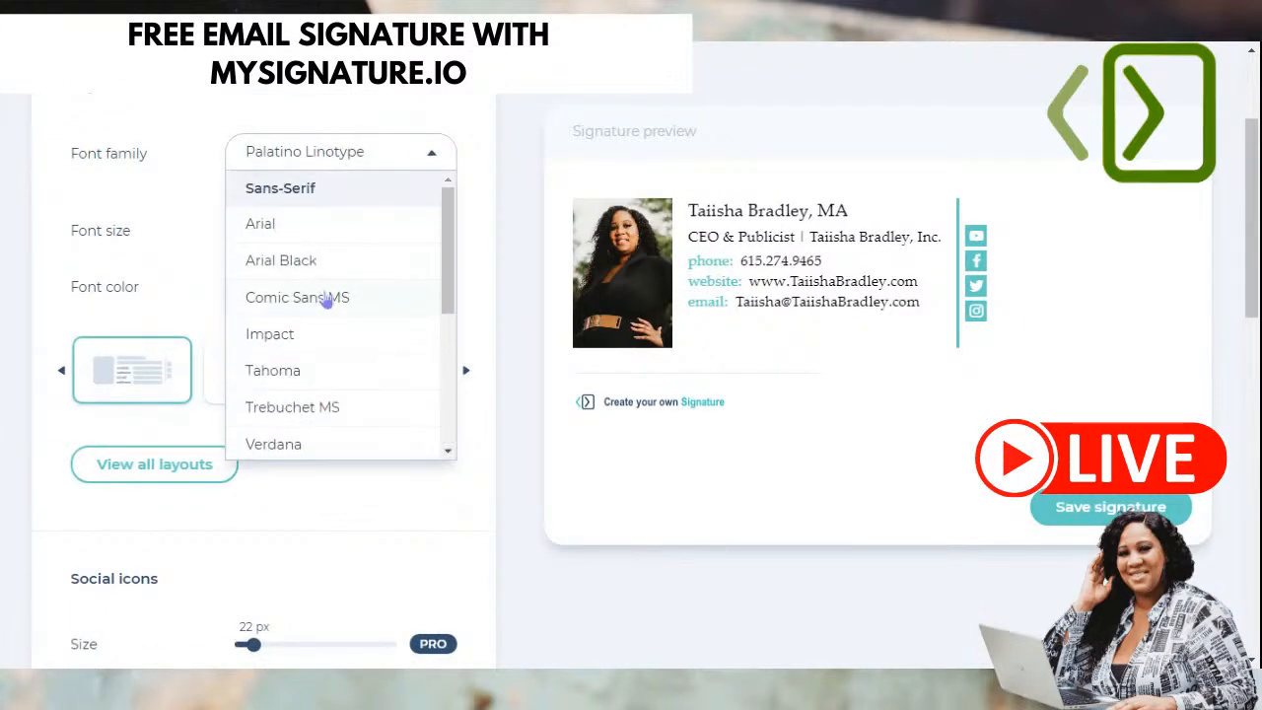
{"action": "left_click", "coordinate": [325, 231]}
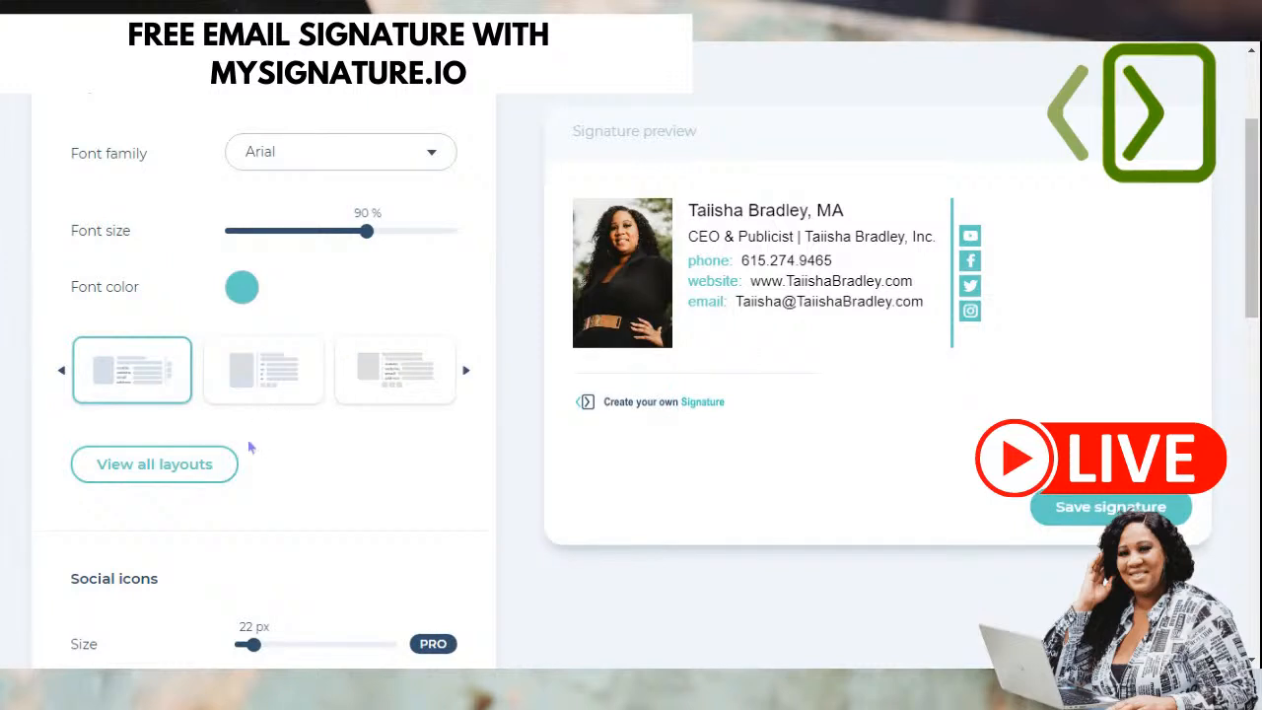
{"action": "left_click", "coordinate": [242, 295]}
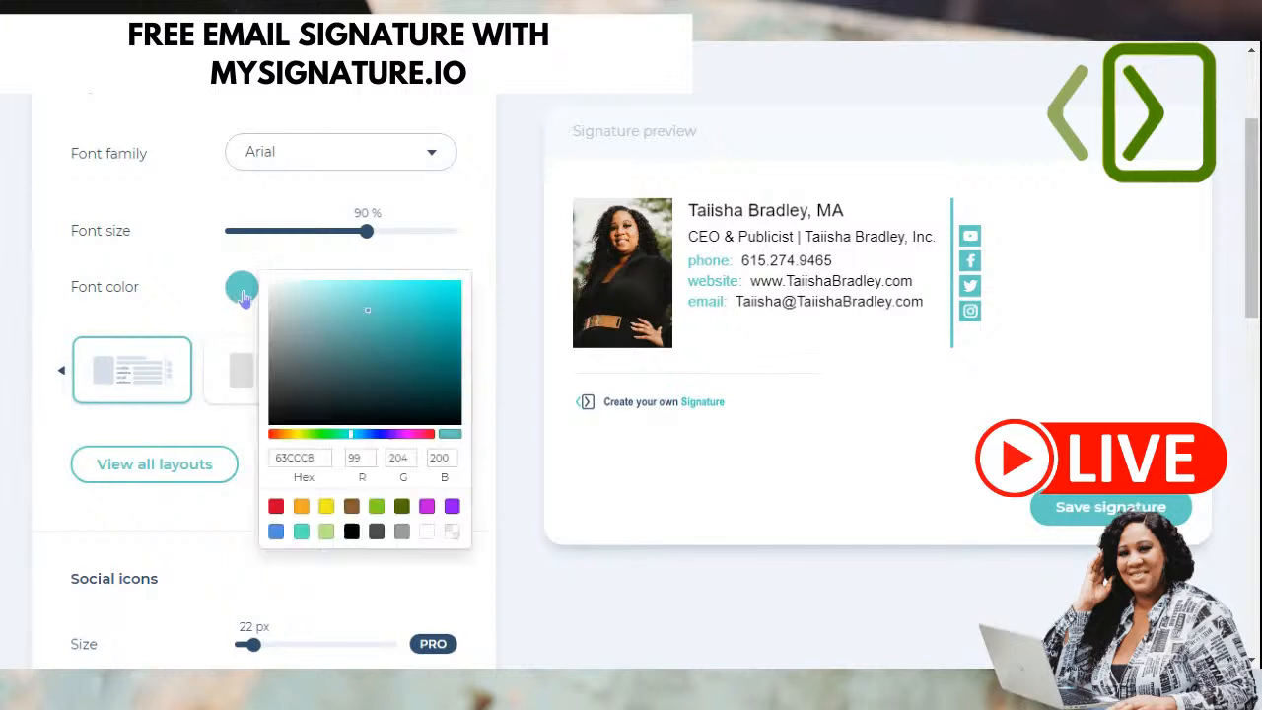
- Set the signature font colour to blue hex 3838E1 after briefly trying black
{"action": "left_click", "coordinate": [351, 532]}
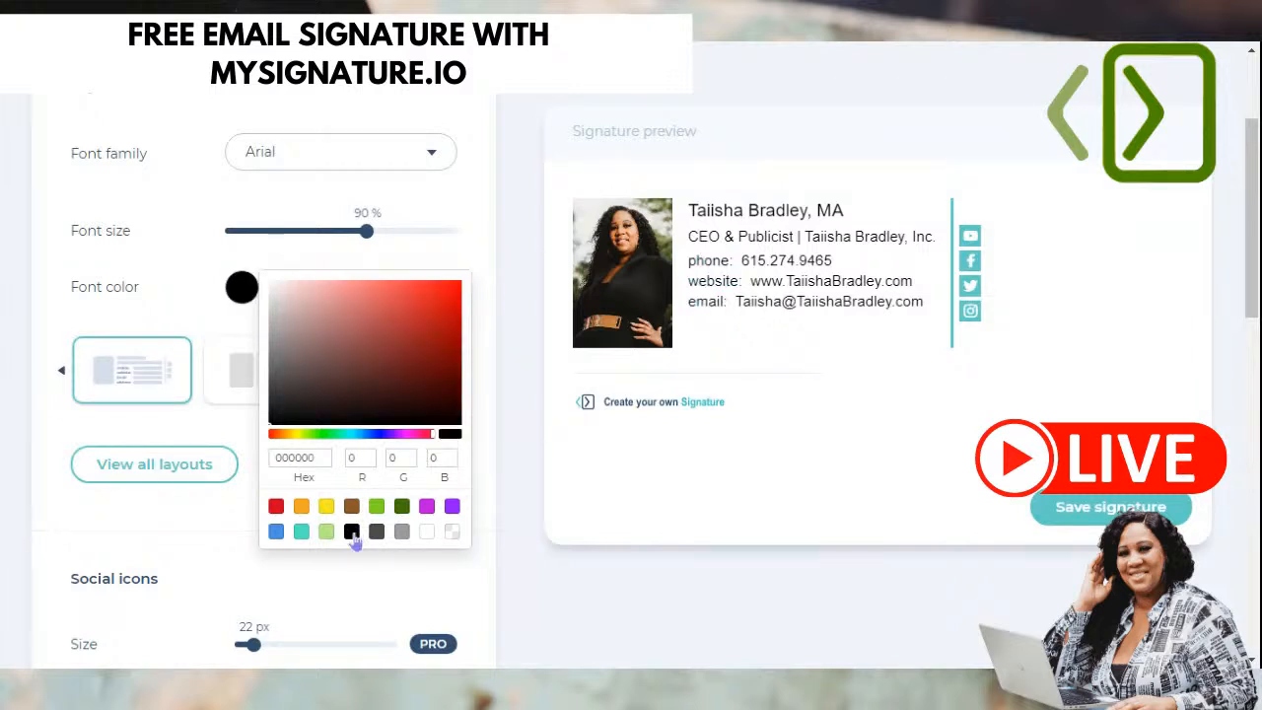
{"action": "double_click", "coordinate": [311, 456]}
{"action": "type", "text": "3838e1"}
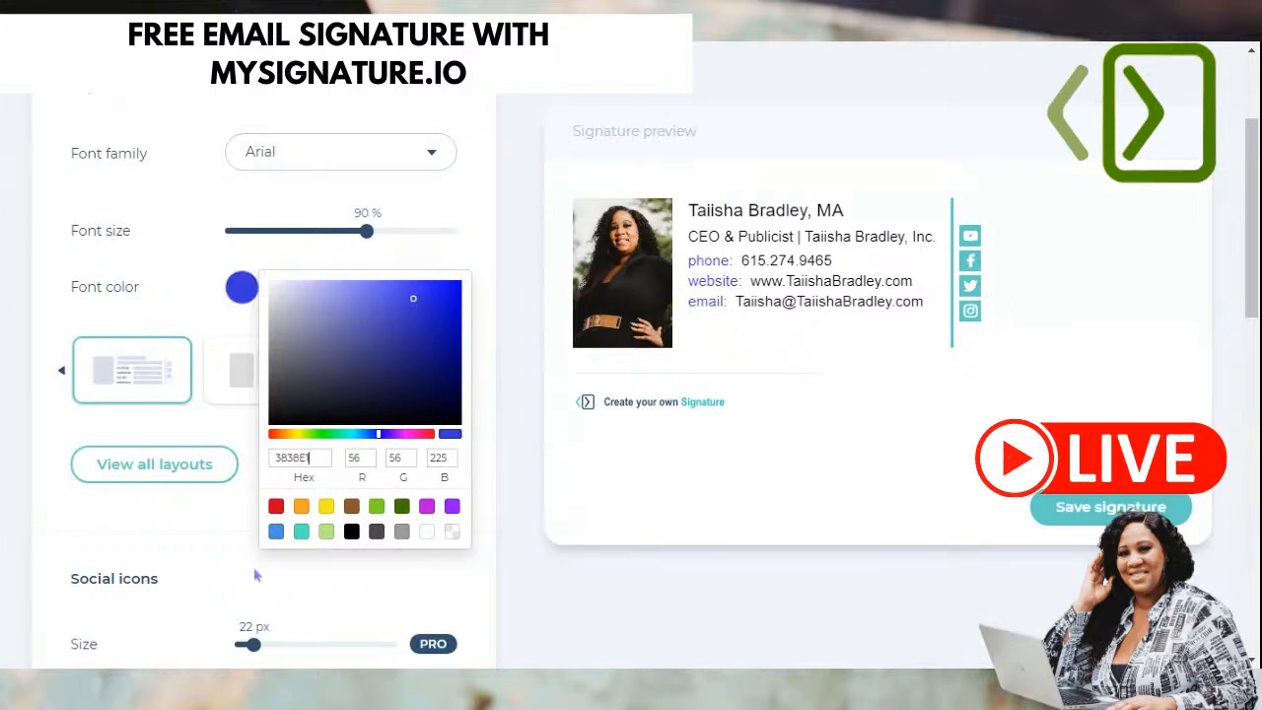
{"action": "left_click", "coordinate": [236, 506]}
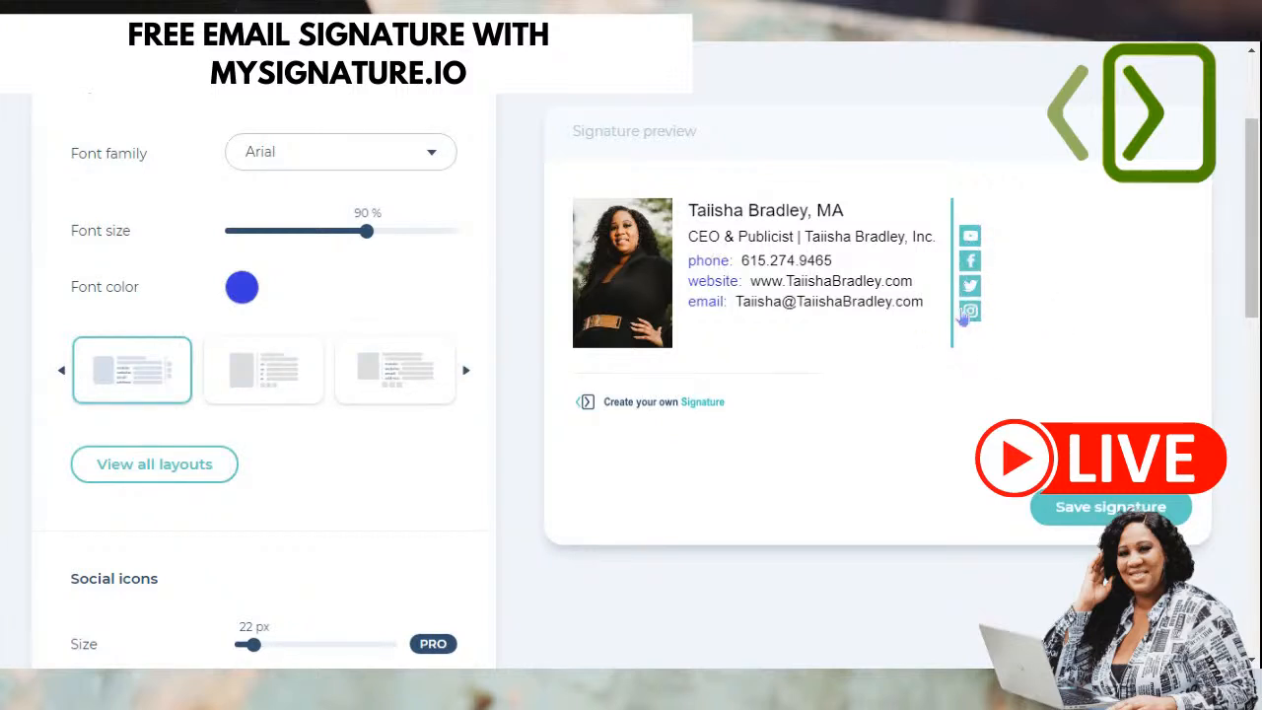
{"action": "left_click", "coordinate": [264, 386]}
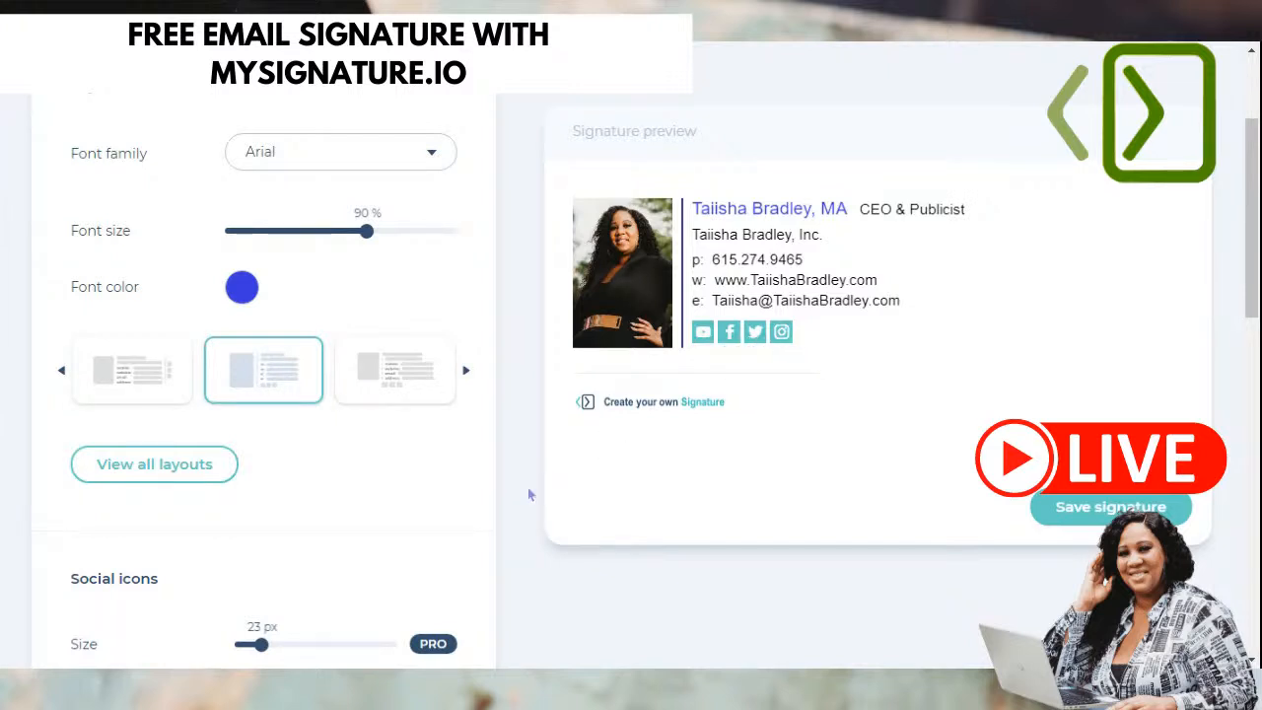
{"action": "left_click", "coordinate": [401, 380]}
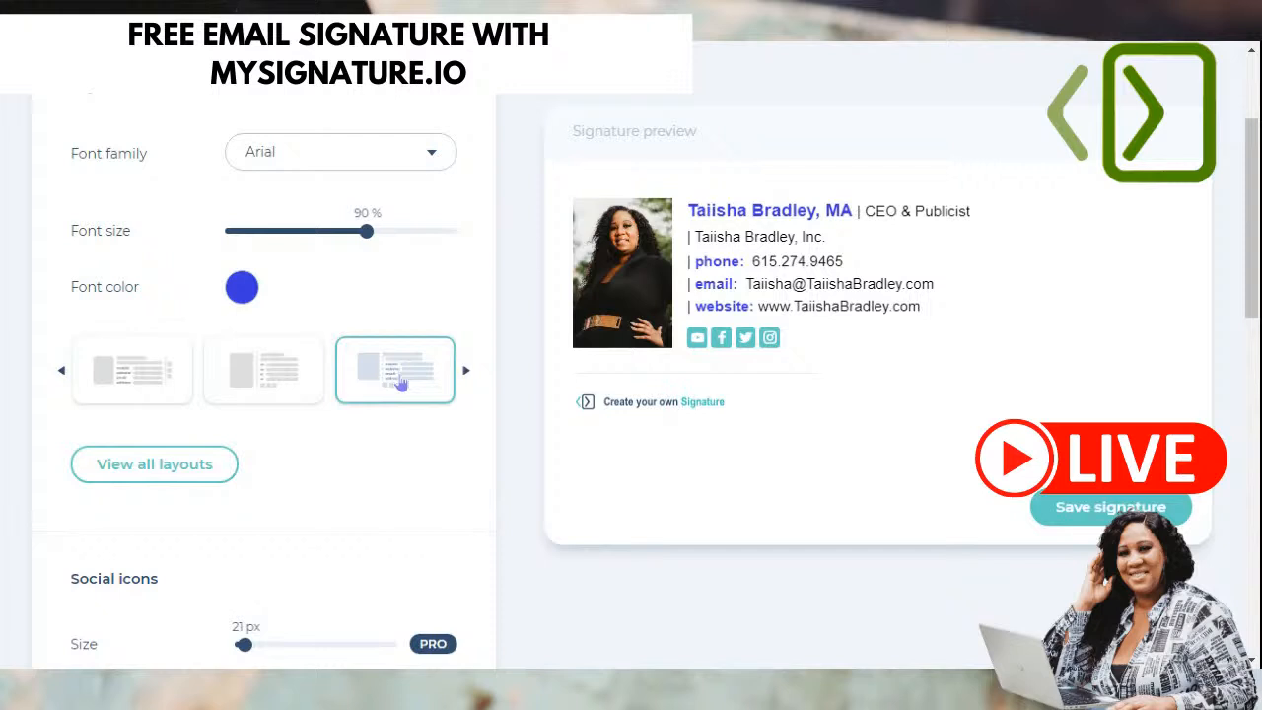
{"action": "left_click", "coordinate": [278, 373]}
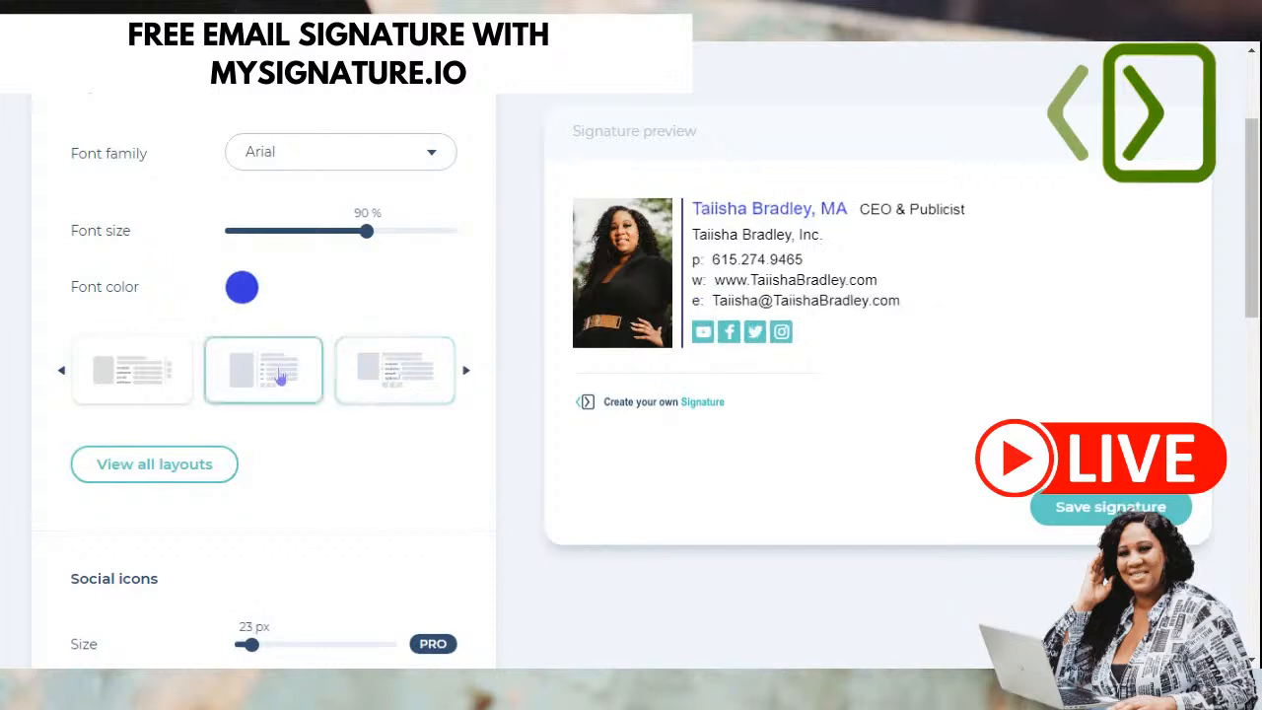
{"action": "left_click", "coordinate": [389, 385]}
{"action": "left_click", "coordinate": [313, 372]}
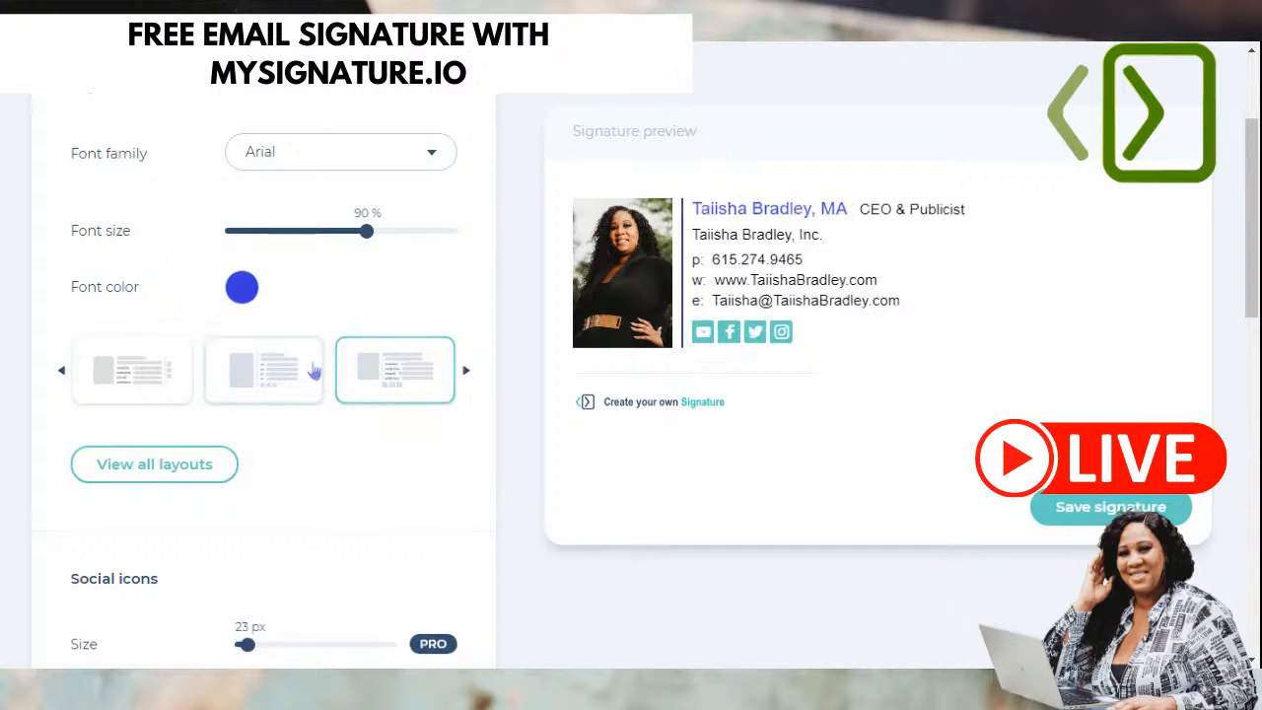
{"action": "left_click", "coordinate": [394, 382]}
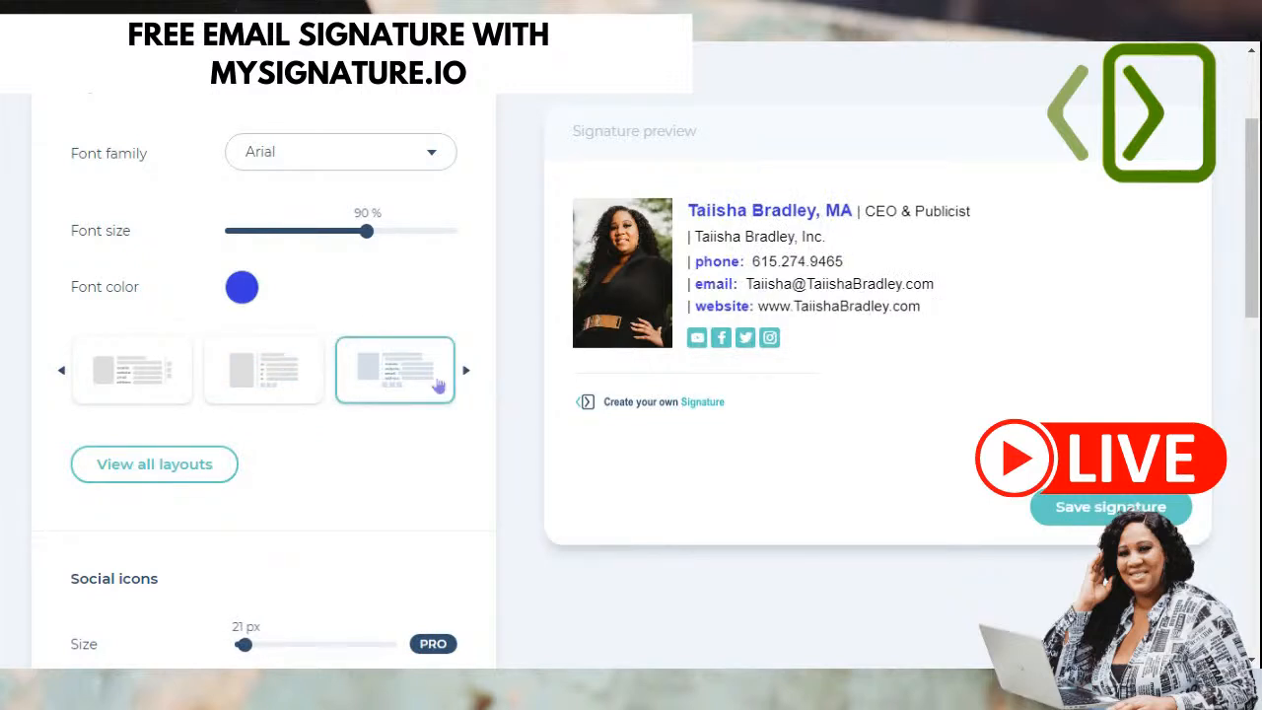
{"action": "left_click", "coordinate": [468, 373]}
{"action": "left_click", "coordinate": [467, 373]}
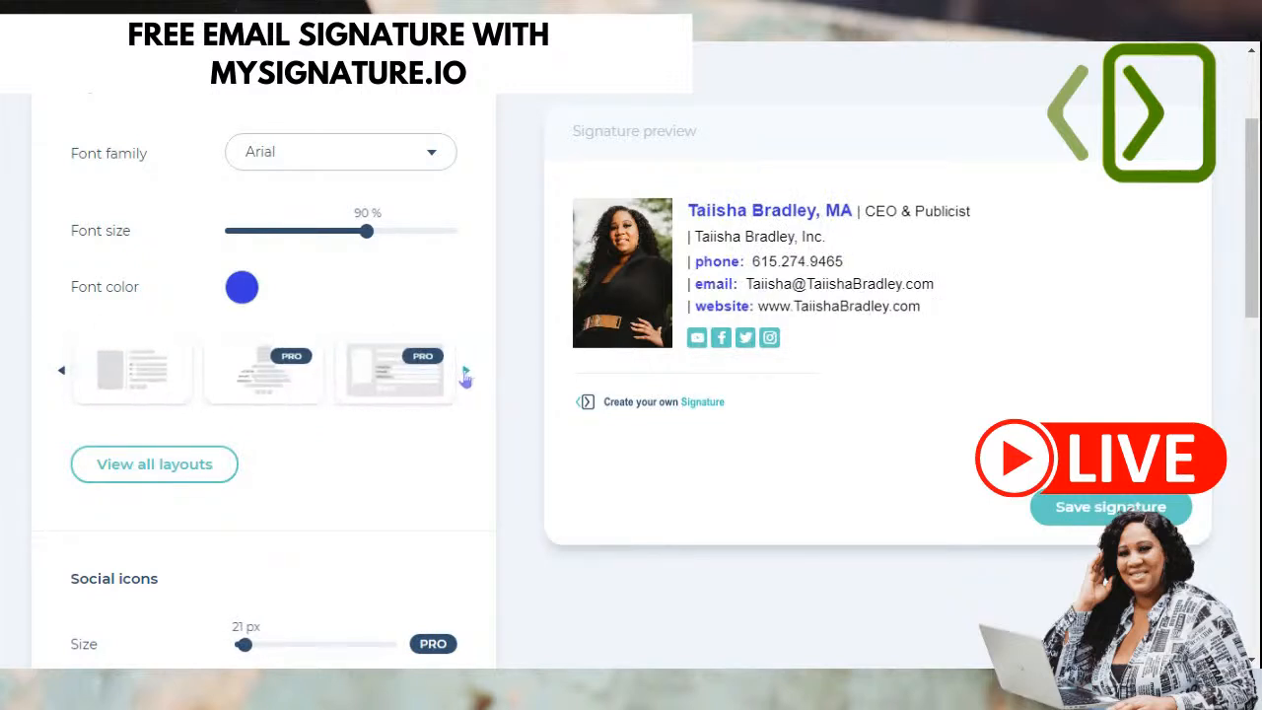
{"action": "left_click", "coordinate": [138, 382]}
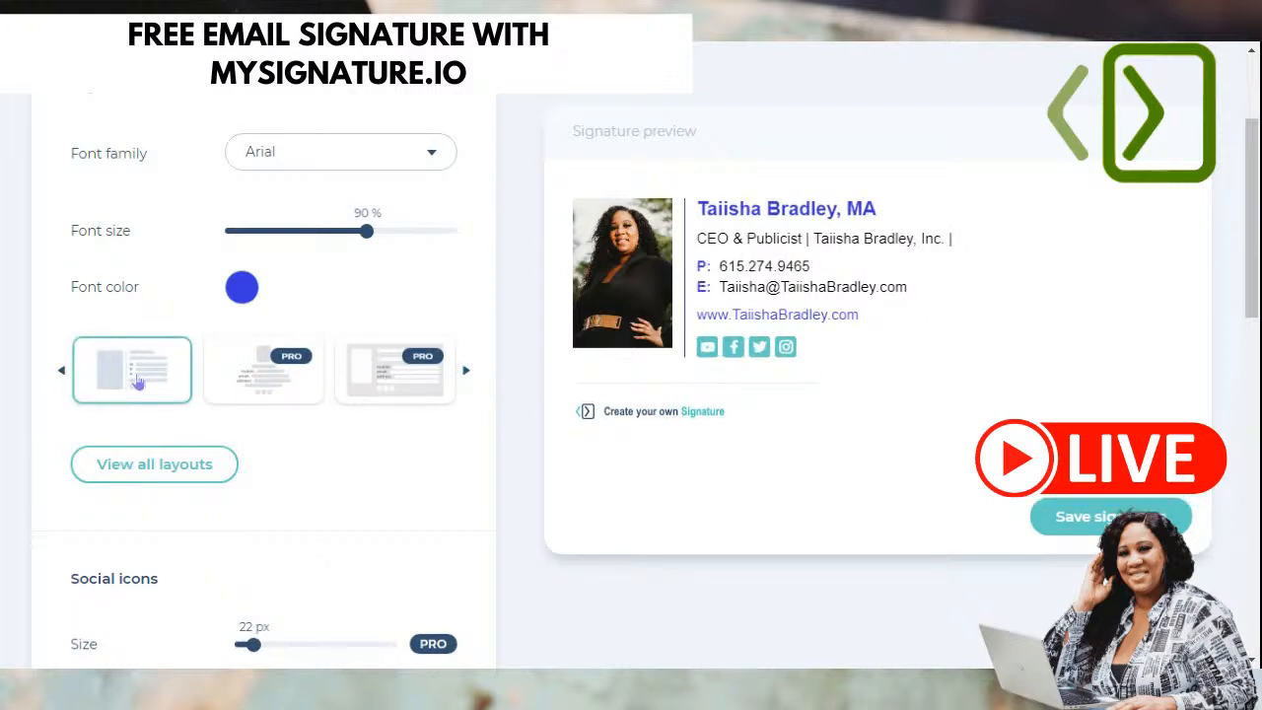
{"action": "left_click", "coordinate": [278, 388]}
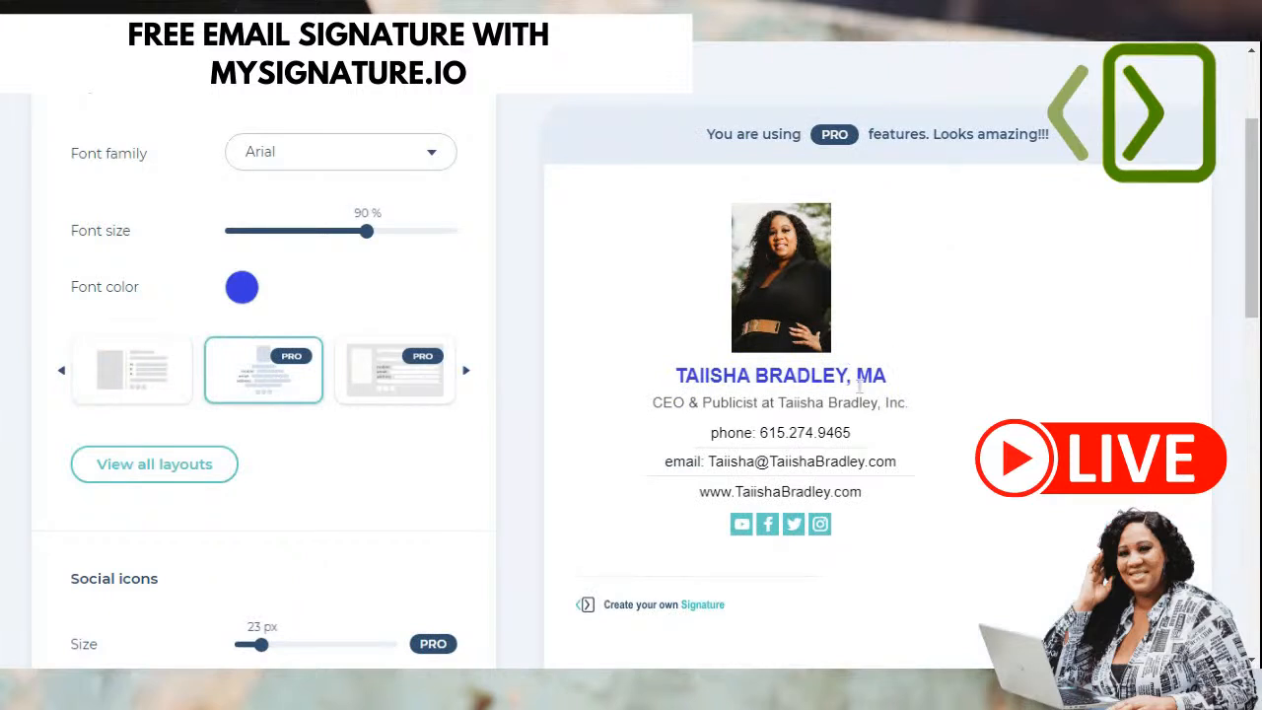
{"action": "scroll", "coordinate": [280, 387], "scroll_direction": "down", "scroll_amount": 2}
{"action": "scroll", "coordinate": [414, 278], "scroll_direction": "up", "scroll_amount": 1}
{"action": "left_click", "coordinate": [389, 276]}
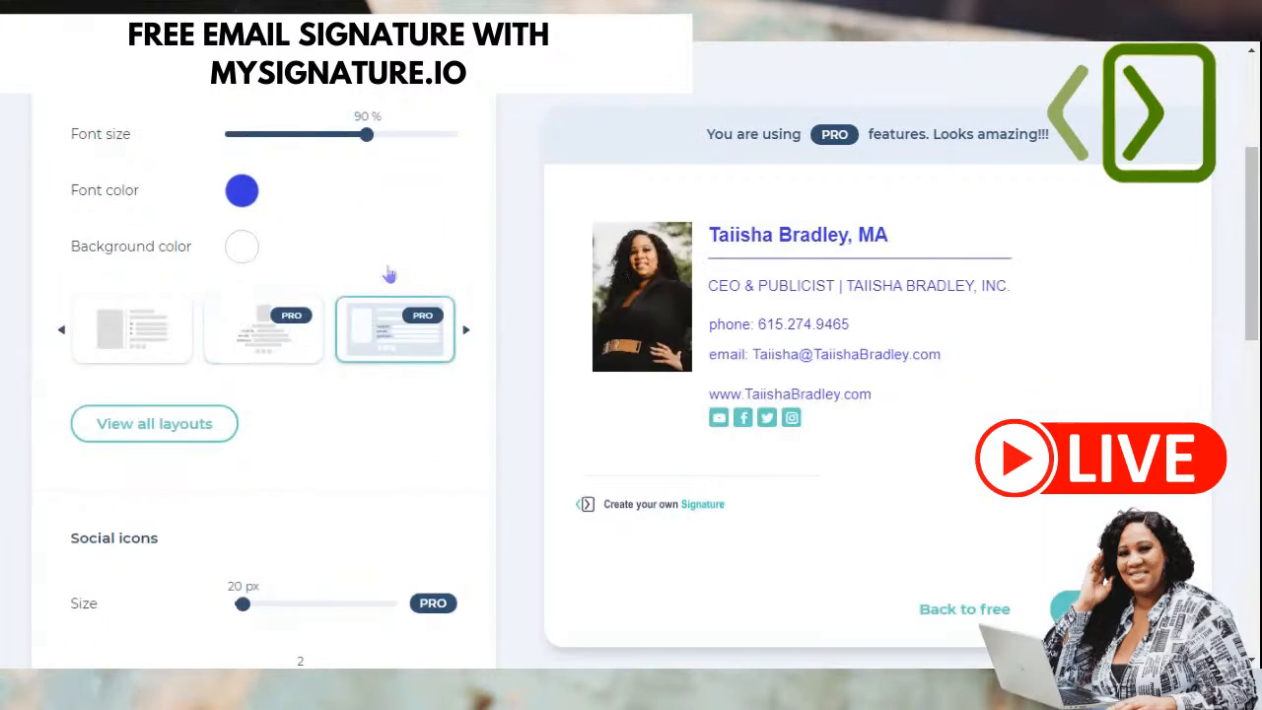
{"action": "left_click", "coordinate": [468, 332]}
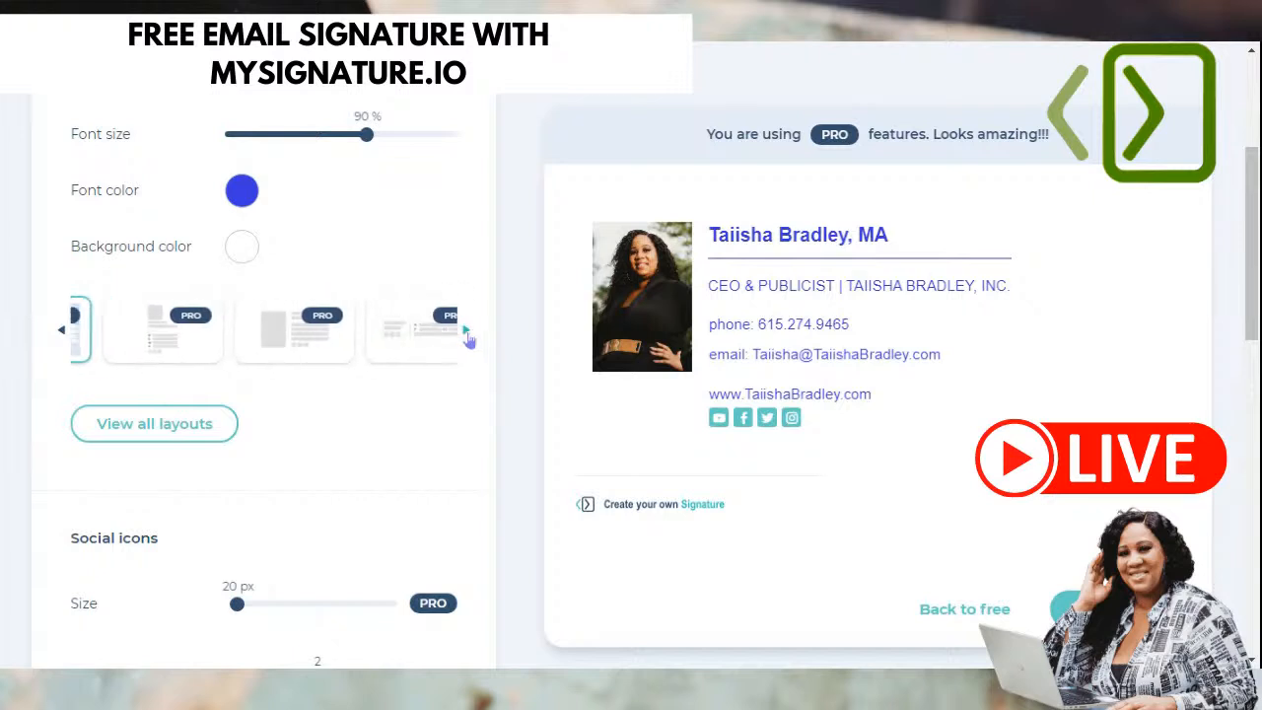
{"action": "left_click", "coordinate": [144, 332]}
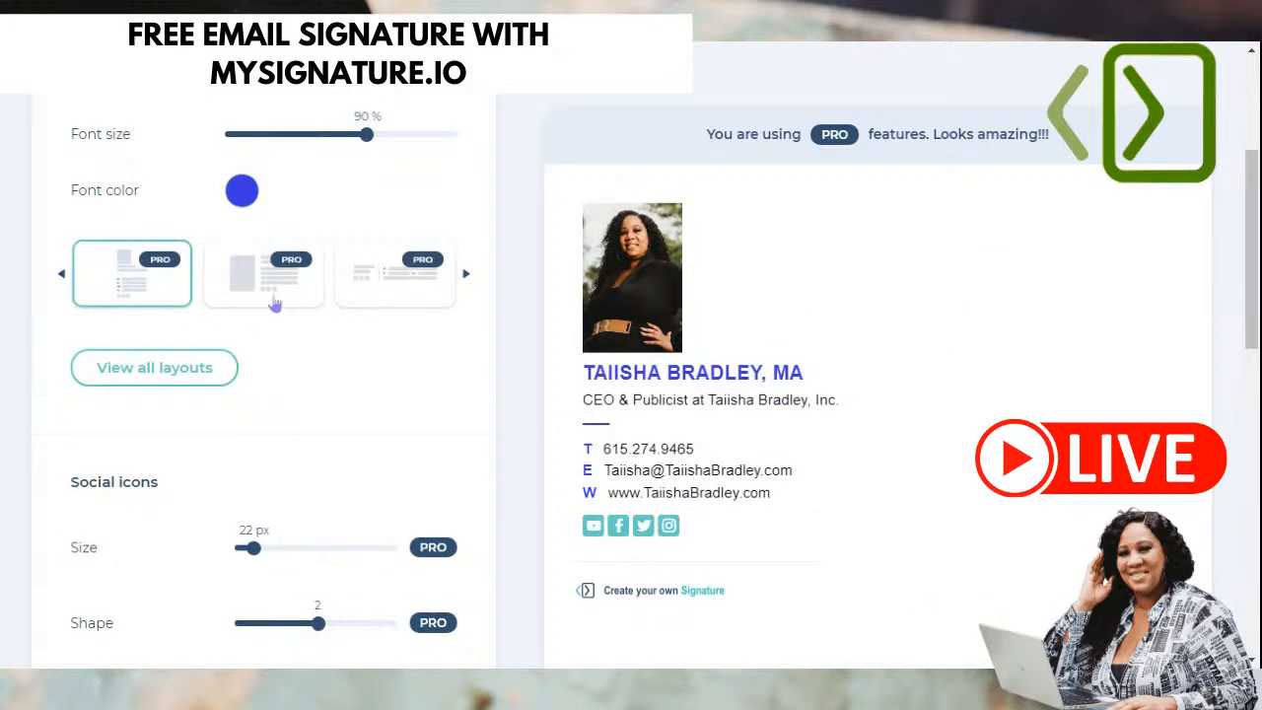
{"action": "left_click", "coordinate": [271, 294]}
{"action": "left_click", "coordinate": [383, 286]}
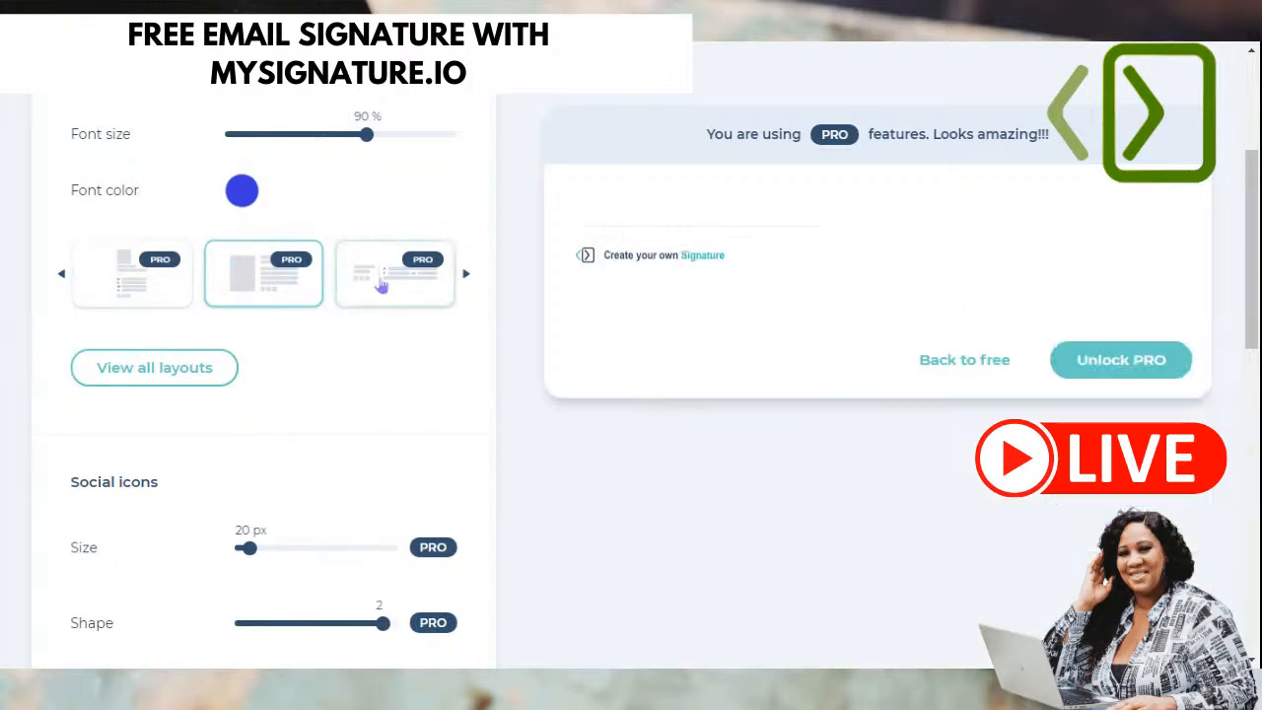
{"action": "left_click", "coordinate": [468, 279]}
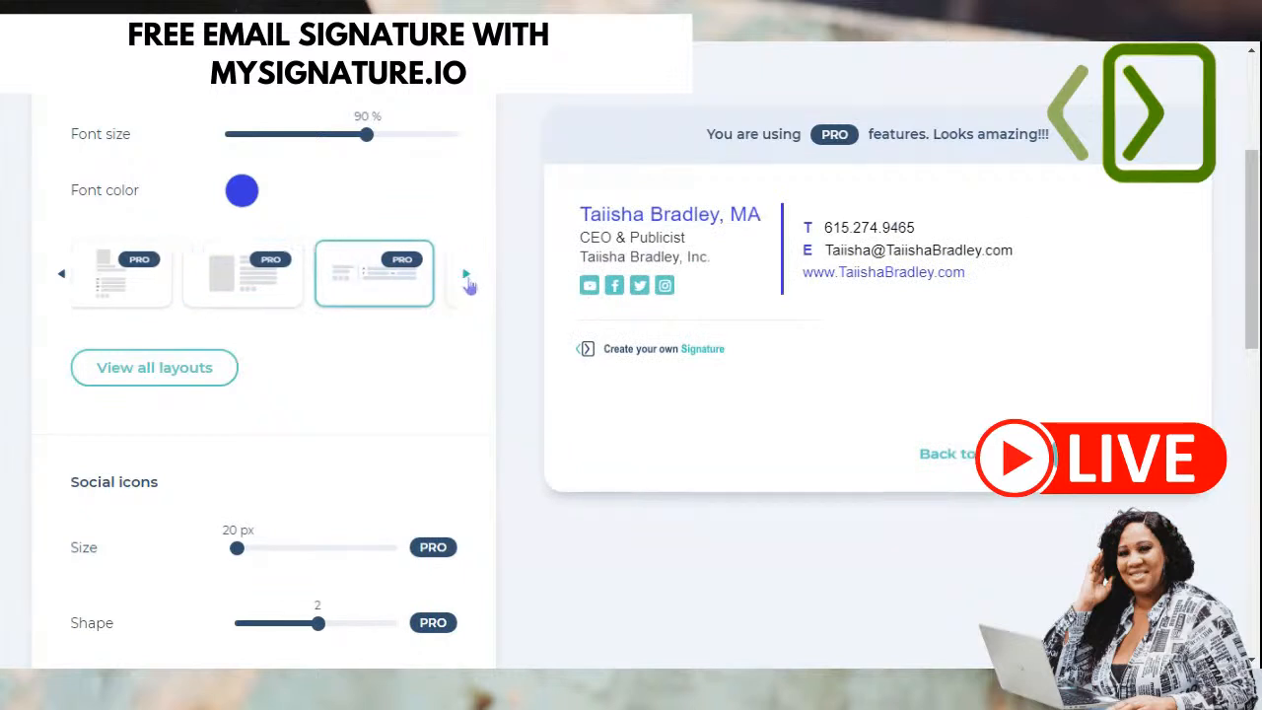
{"action": "left_click", "coordinate": [148, 283]}
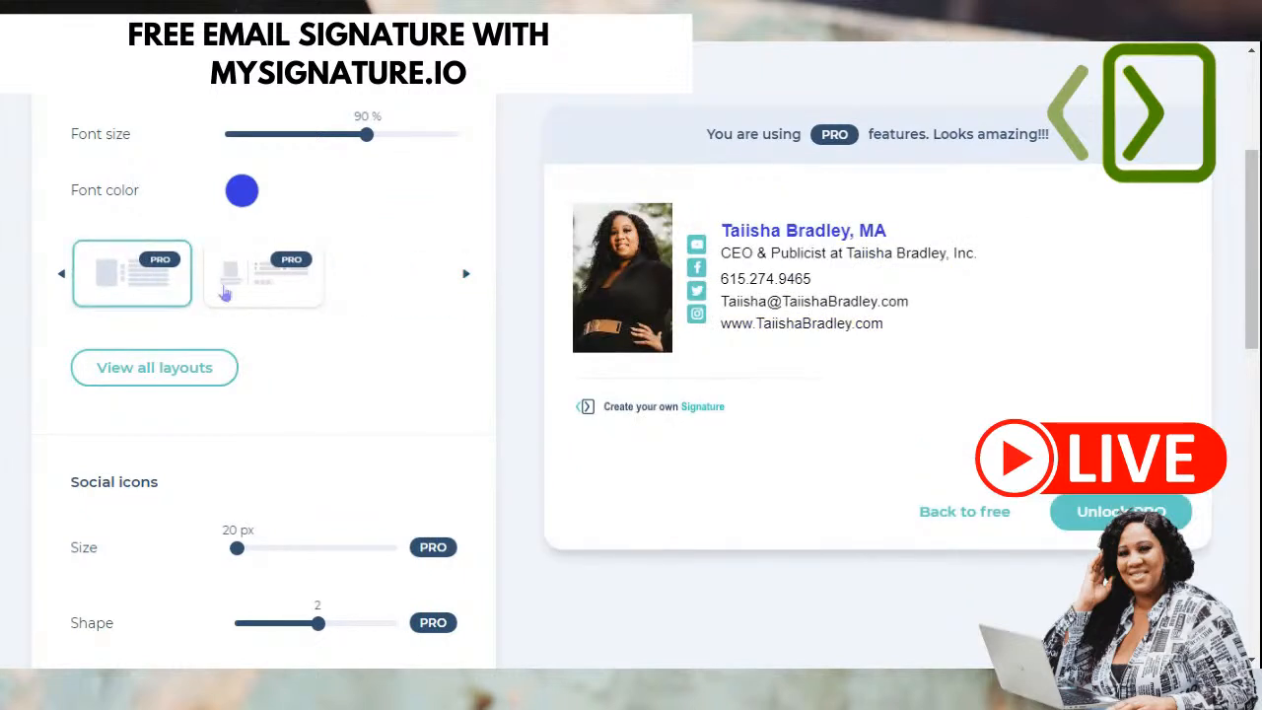
{"action": "left_click", "coordinate": [252, 288]}
{"action": "left_click", "coordinate": [62, 279]}
{"action": "left_click", "coordinate": [61, 279]}
{"action": "left_click", "coordinate": [61, 279]}
{"action": "left_click", "coordinate": [61, 279]}
{"action": "left_click", "coordinate": [62, 279]}
{"action": "left_click", "coordinate": [62, 279]}
{"action": "left_click", "coordinate": [61, 279]}
{"action": "left_click", "coordinate": [61, 279]}
{"action": "left_click", "coordinate": [61, 279]}
{"action": "left_click", "coordinate": [150, 282]}
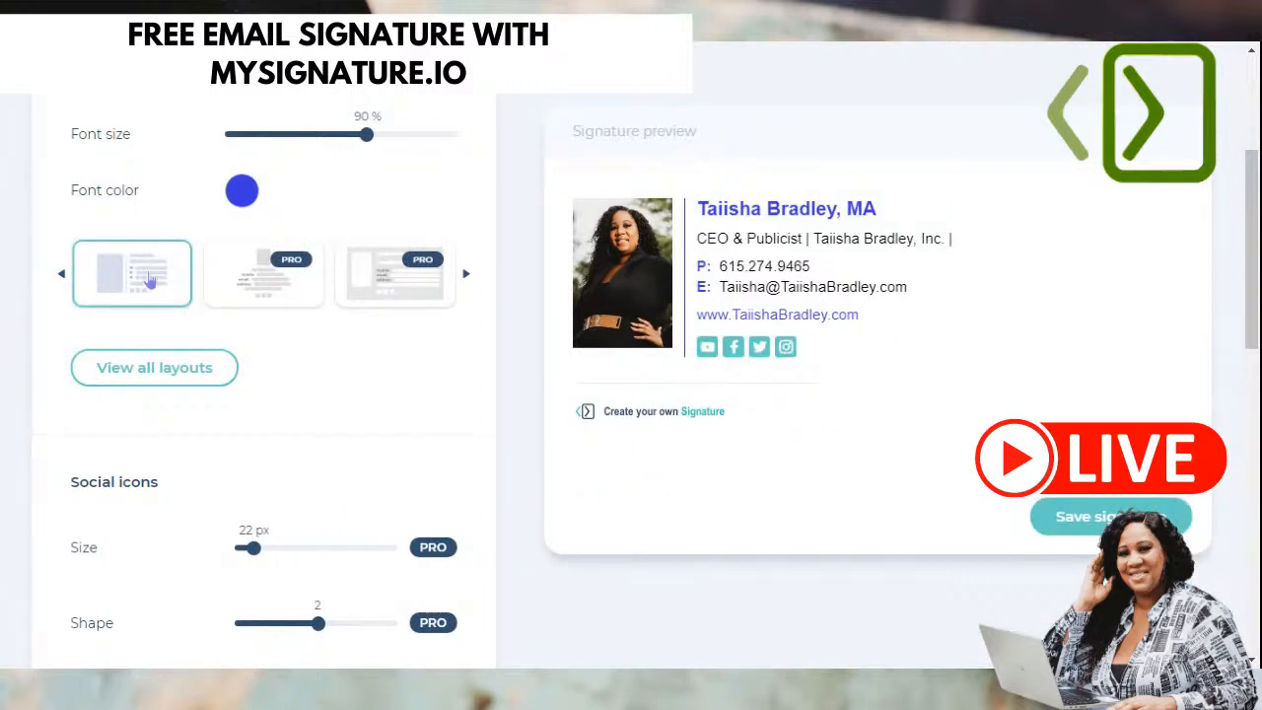
{"action": "left_click", "coordinate": [61, 279]}
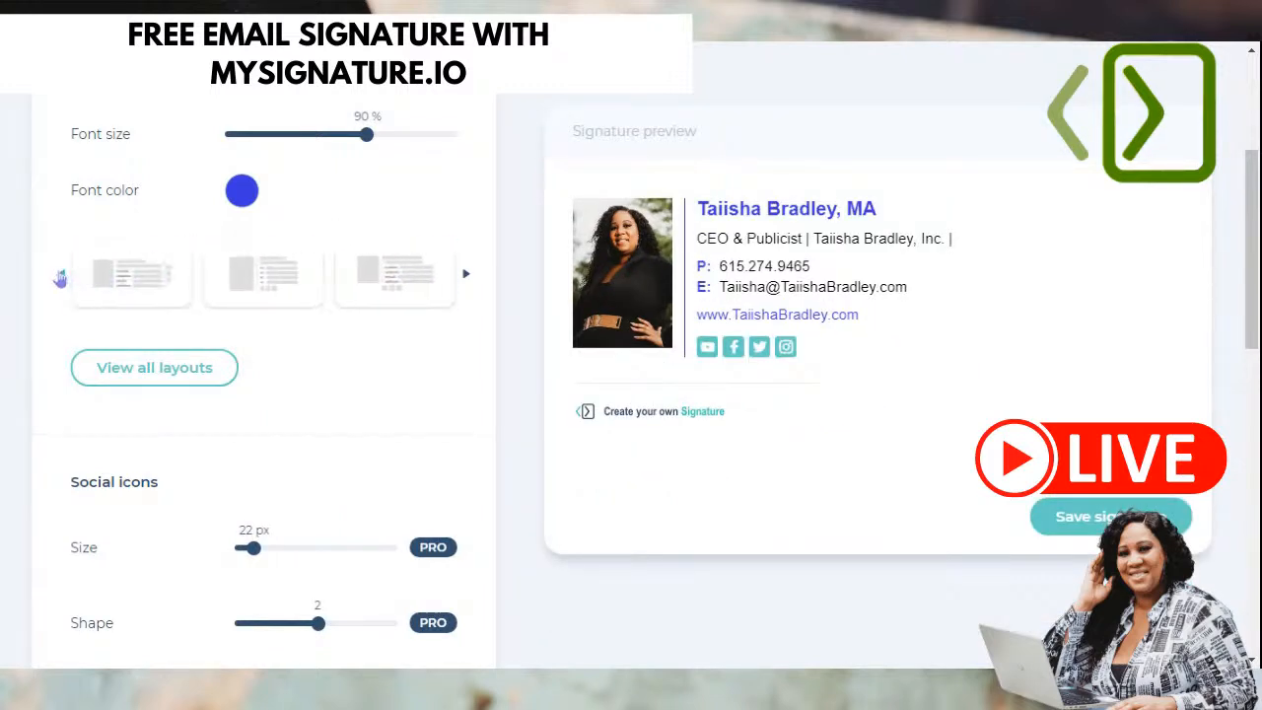
{"action": "left_click", "coordinate": [158, 273]}
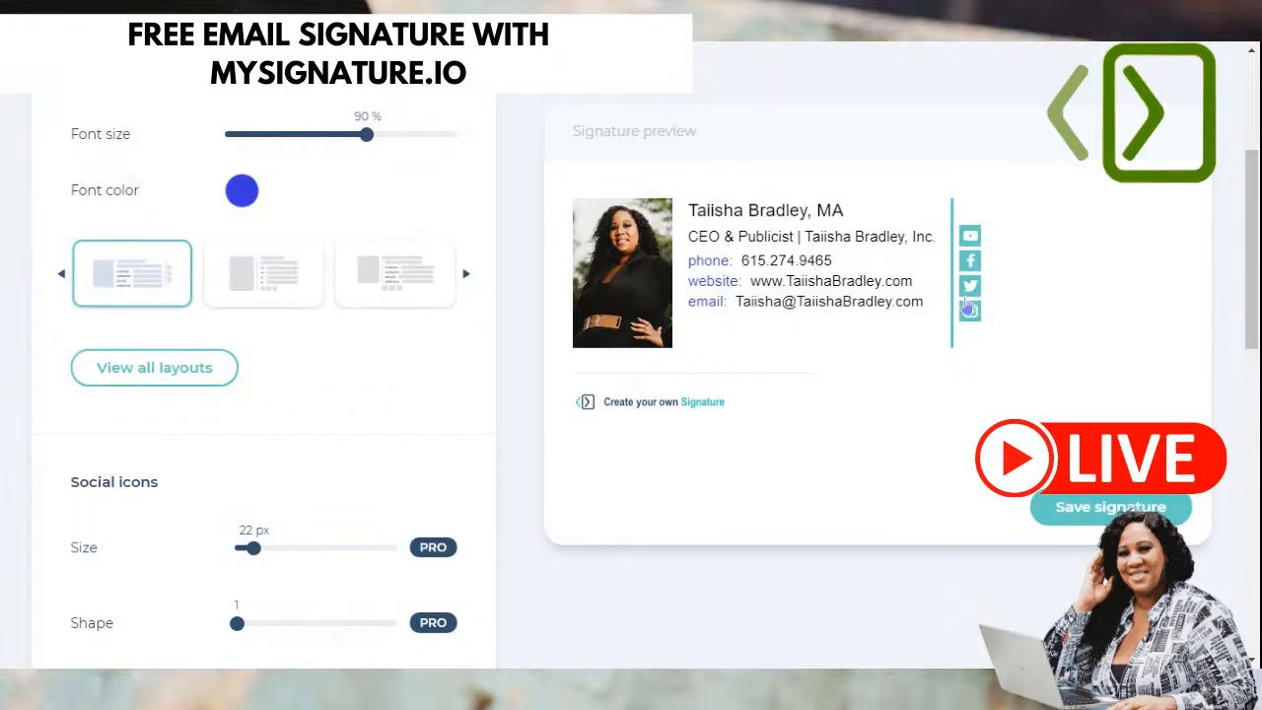
{"action": "left_click", "coordinate": [266, 284]}
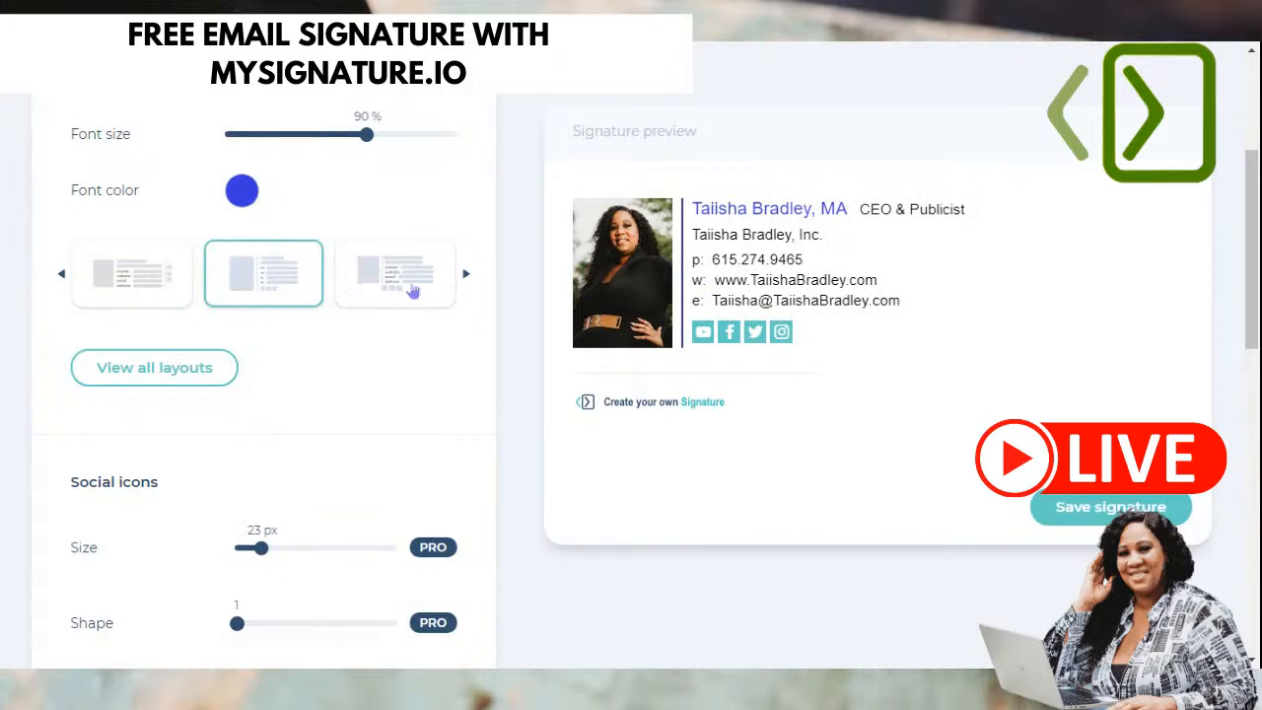
{"action": "left_click", "coordinate": [414, 289]}
{"action": "left_click", "coordinate": [145, 294]}
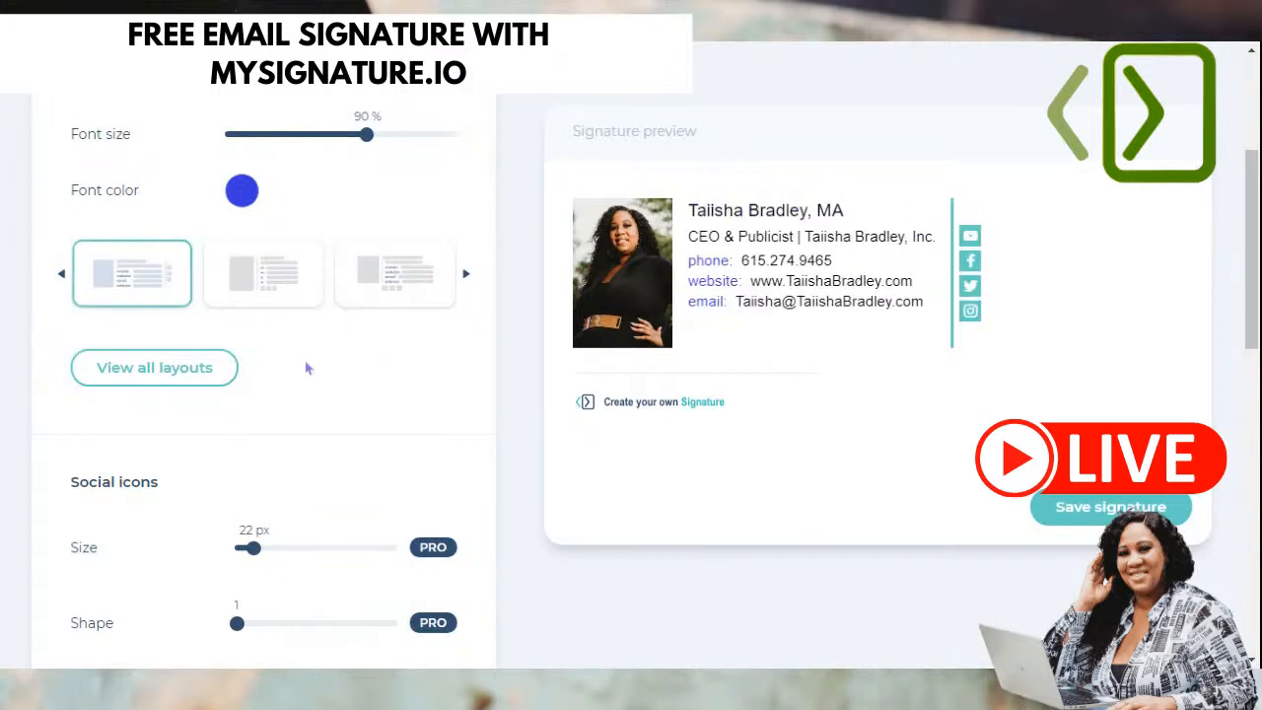
- Set the social icon background colour to blue hex 3838E1, keeping white symbols
{"action": "scroll", "coordinate": [307, 367], "scroll_direction": "down", "scroll_amount": 2}
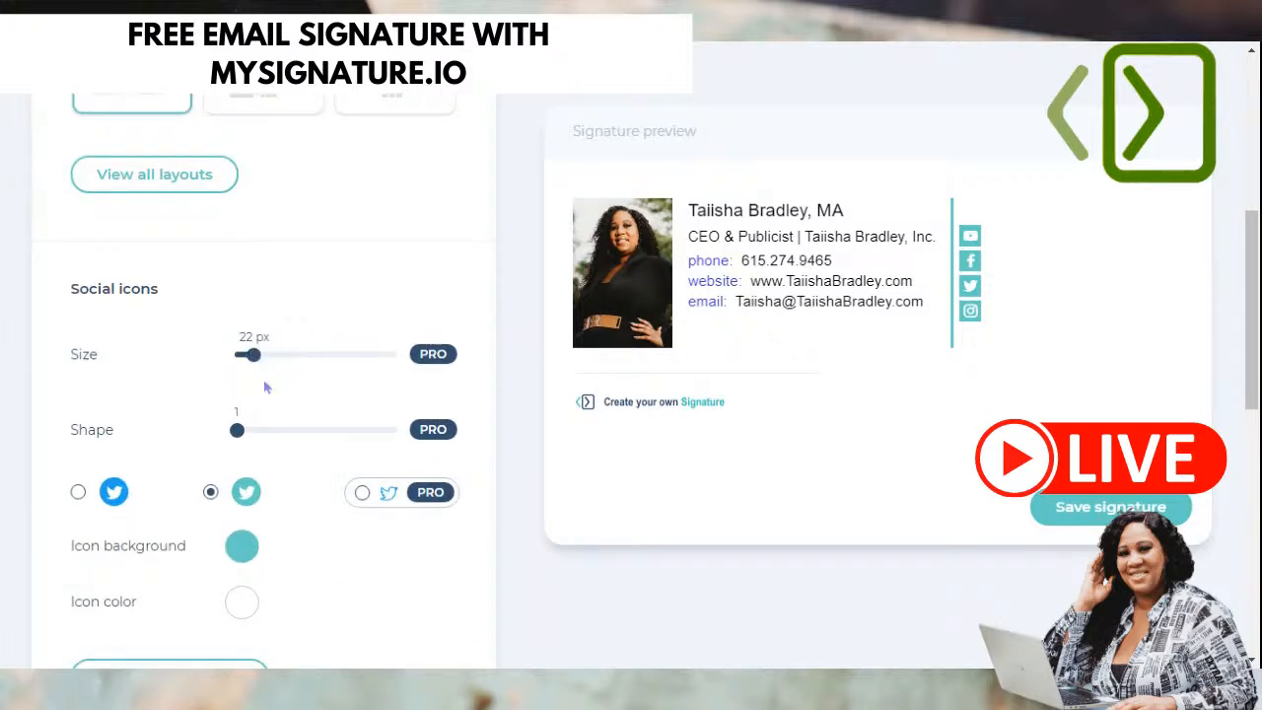
{"action": "scroll", "coordinate": [284, 419], "scroll_direction": "down", "scroll_amount": 1}
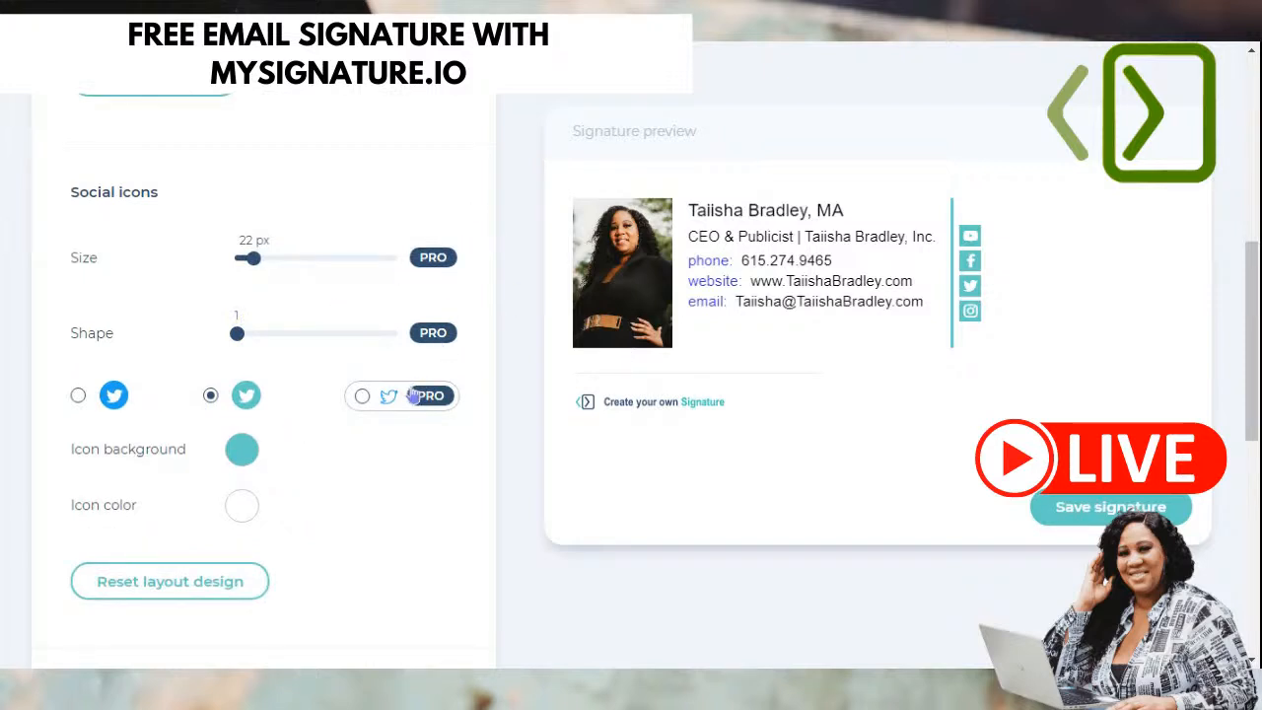
{"action": "scroll", "coordinate": [336, 400], "scroll_direction": "down", "scroll_amount": 1}
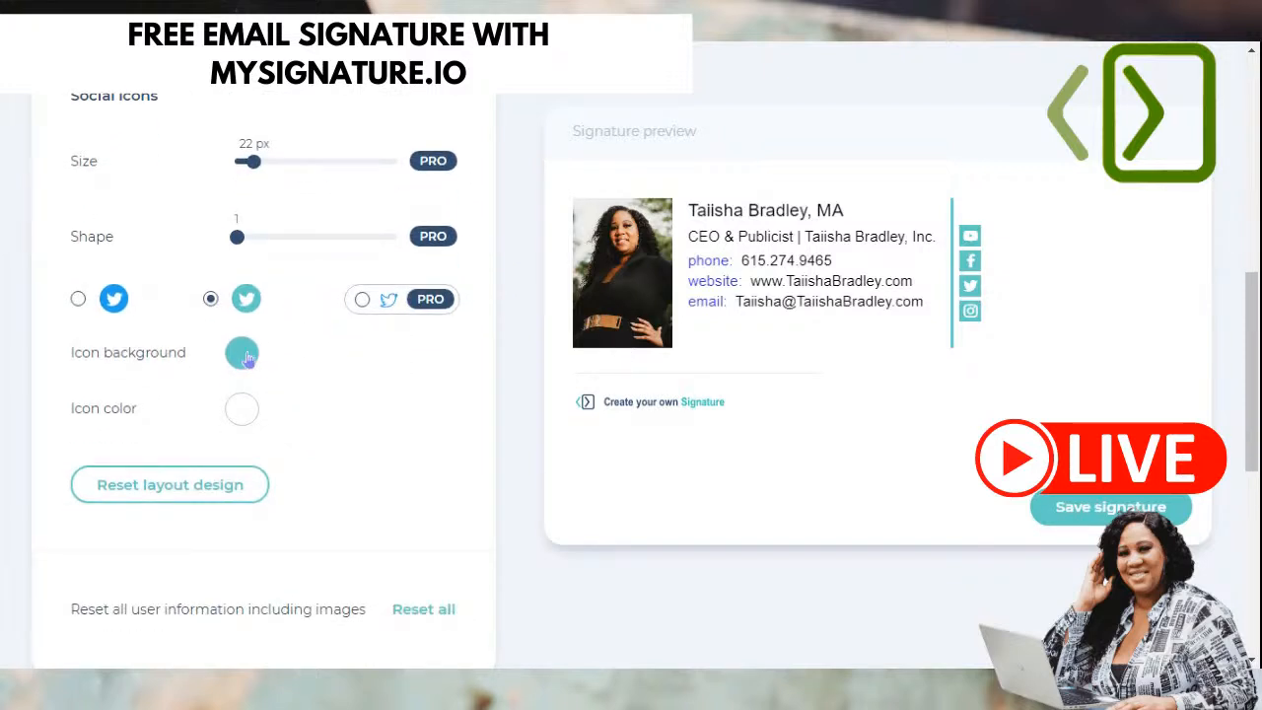
{"action": "left_click", "coordinate": [246, 356]}
{"action": "double_click", "coordinate": [315, 520]}
{"action": "type", "text": "3838"}
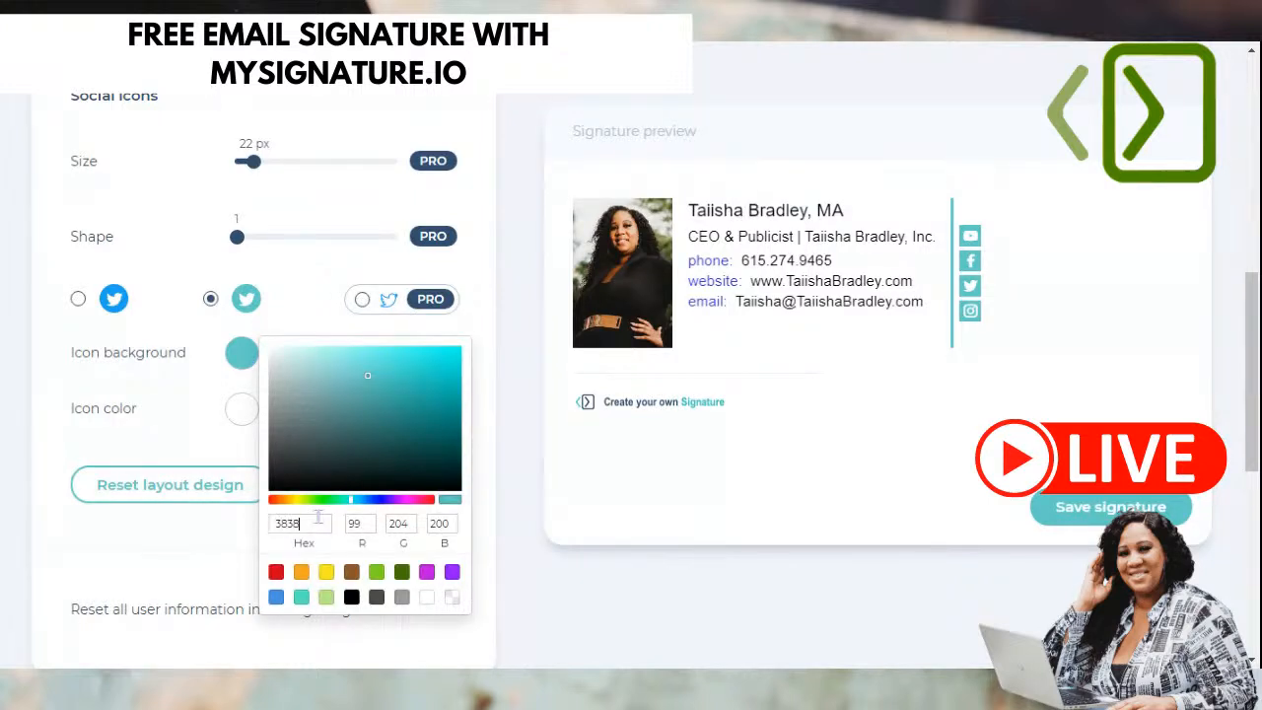
{"action": "type", "text": "e1"}
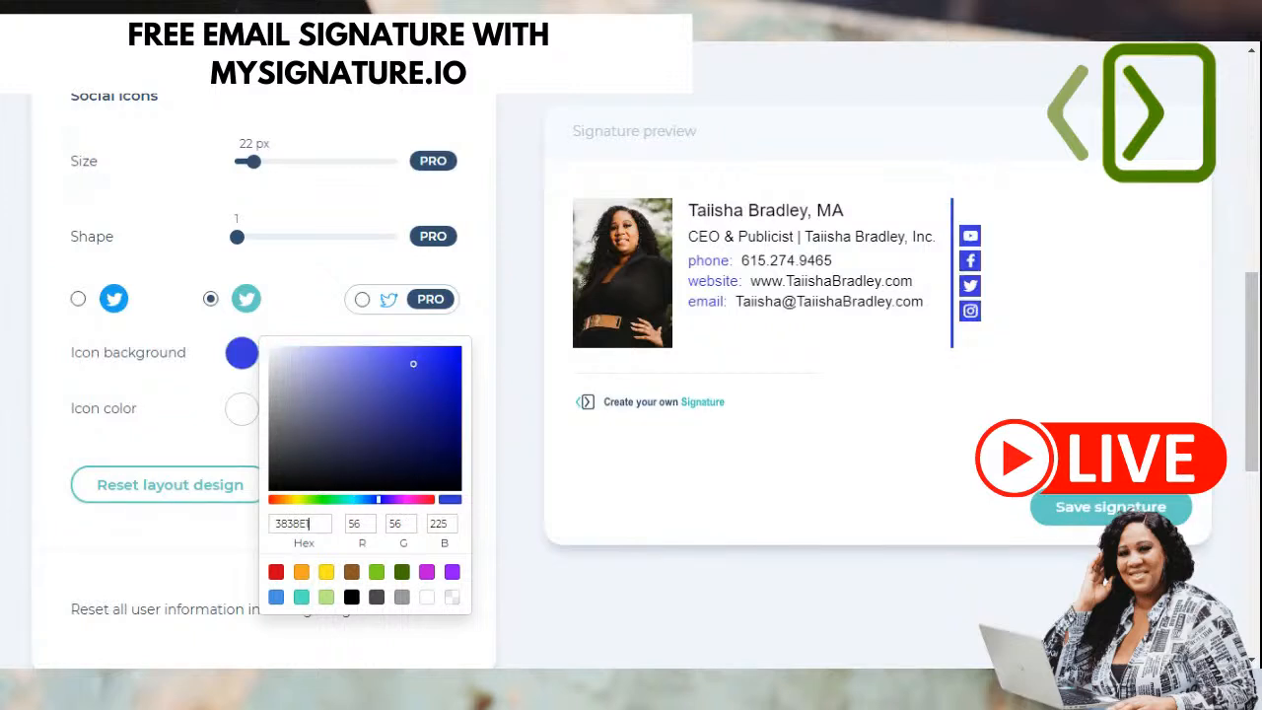
{"action": "left_click", "coordinate": [29, 391]}
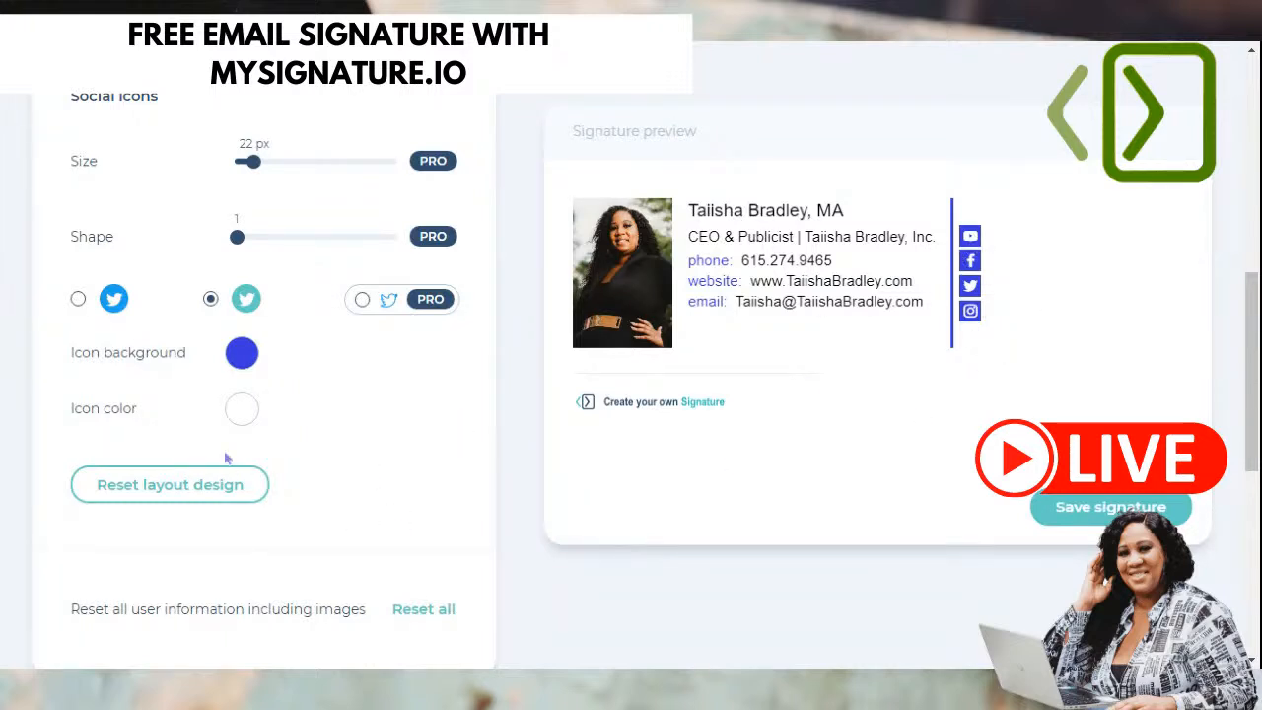
- Try yellow, teal, blue, purple, white and grey presets for the social icon symbols
{"action": "left_click", "coordinate": [251, 414]}
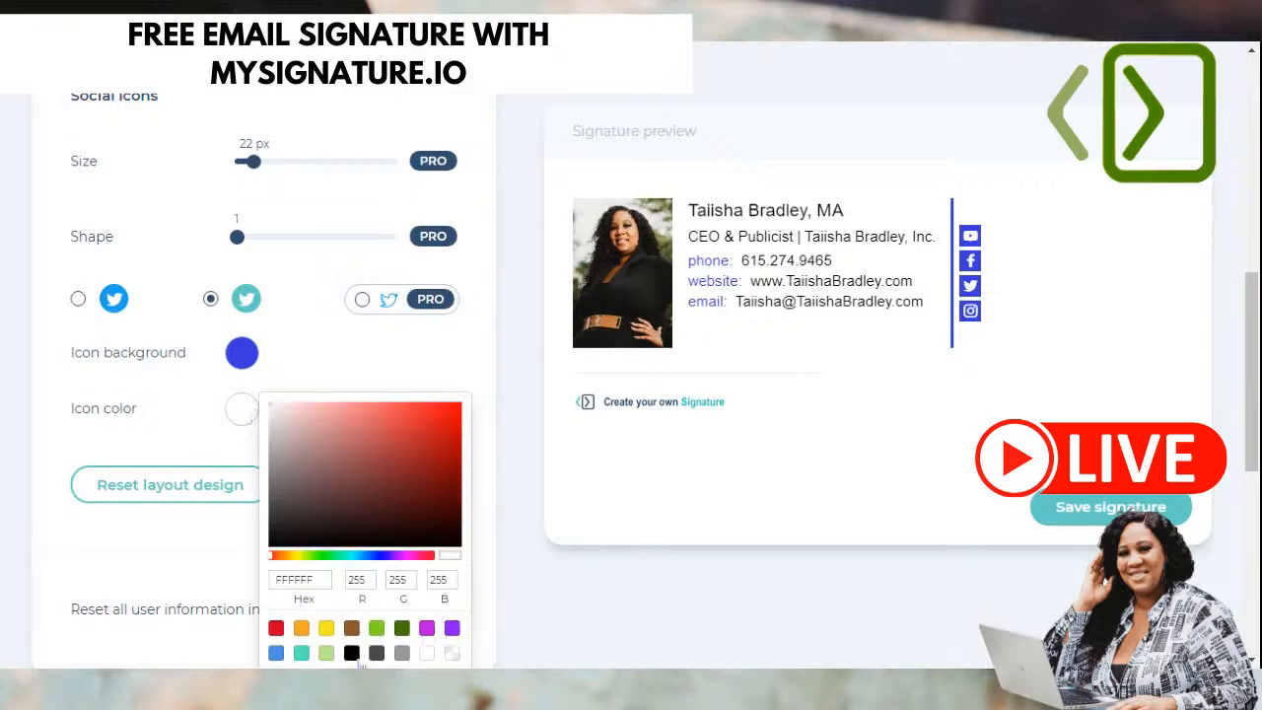
{"action": "left_click", "coordinate": [326, 629]}
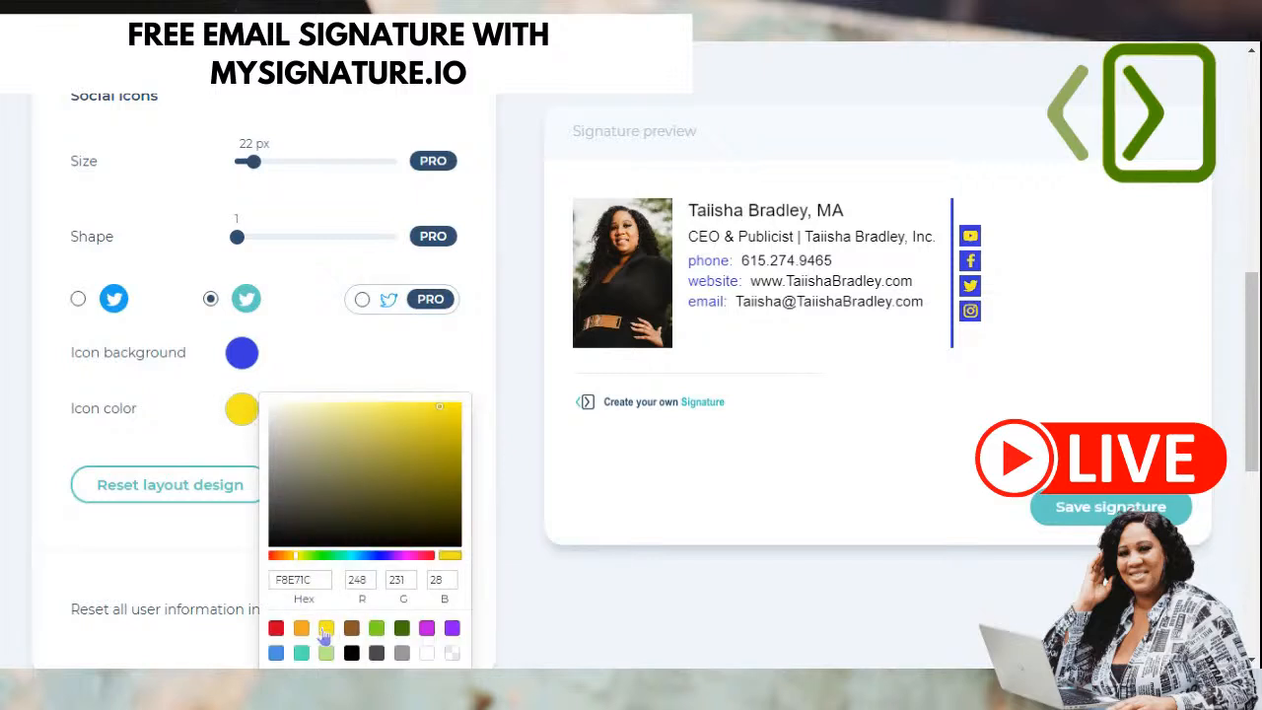
{"action": "left_click", "coordinate": [301, 655]}
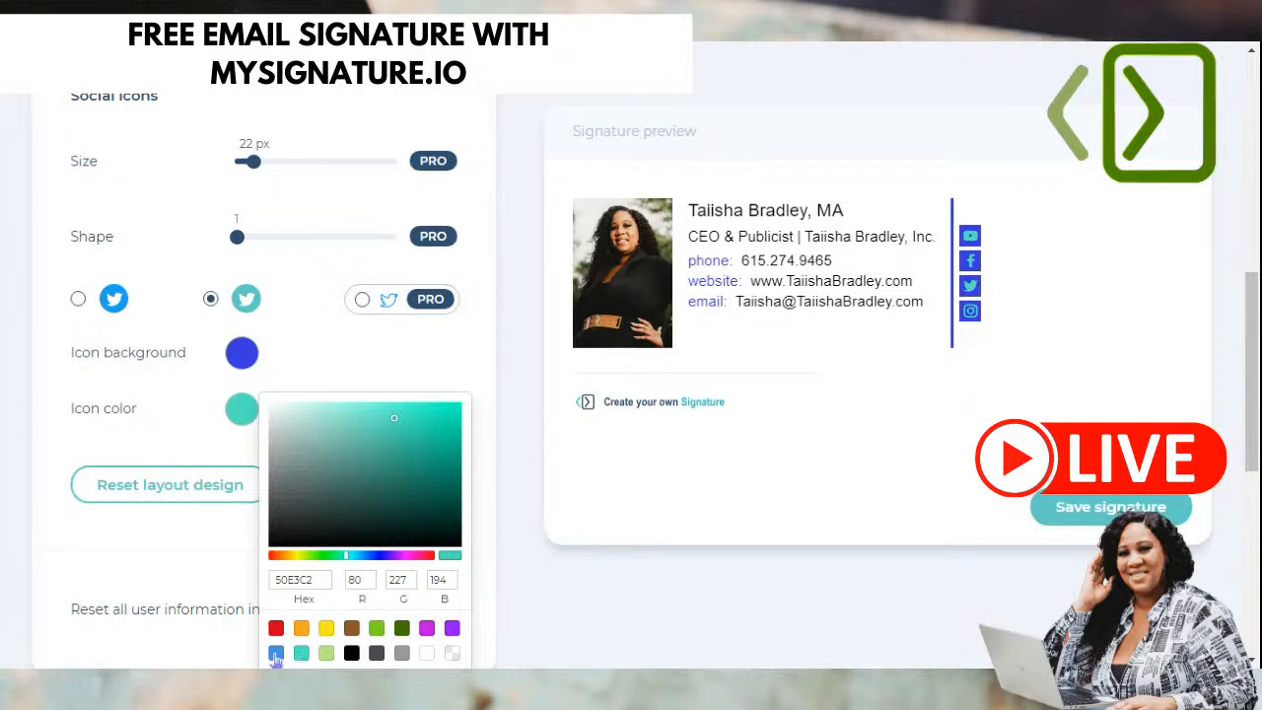
{"action": "left_click", "coordinate": [276, 655]}
{"action": "scroll", "coordinate": [375, 591], "scroll_direction": "down", "scroll_amount": 2}
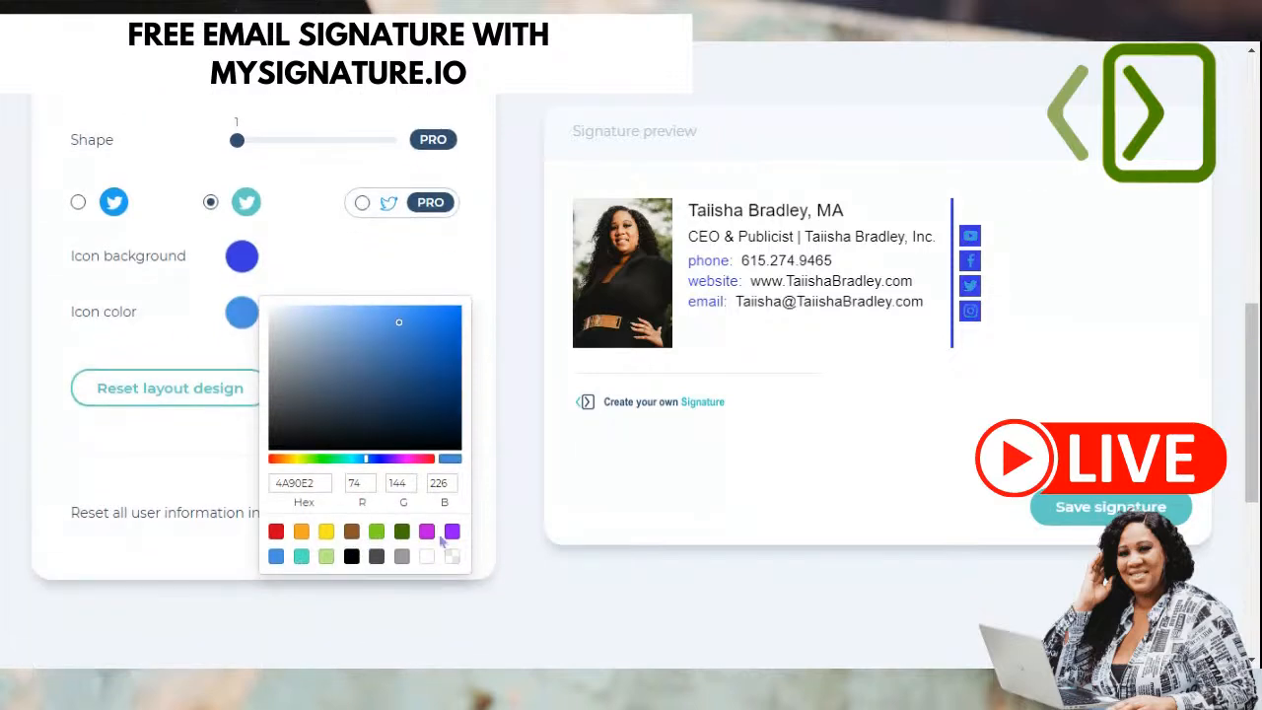
{"action": "left_click", "coordinate": [452, 533]}
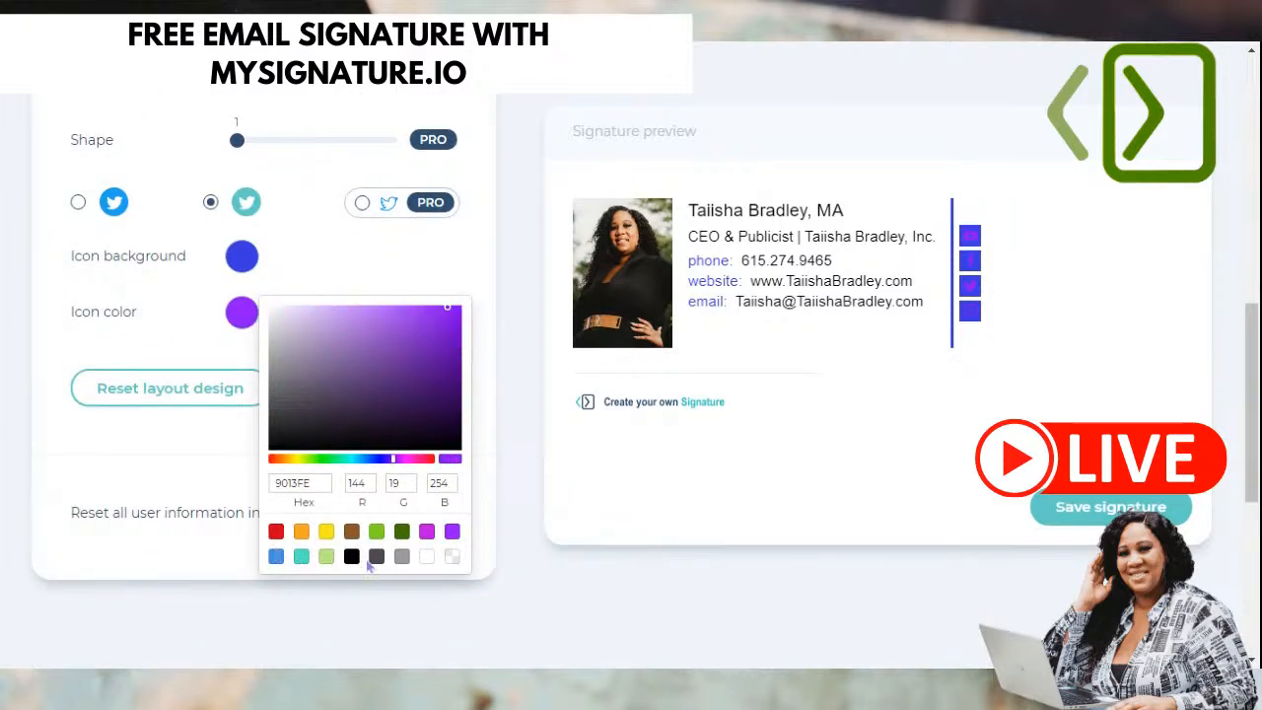
{"action": "left_click", "coordinate": [430, 558]}
{"action": "left_click", "coordinate": [400, 558]}
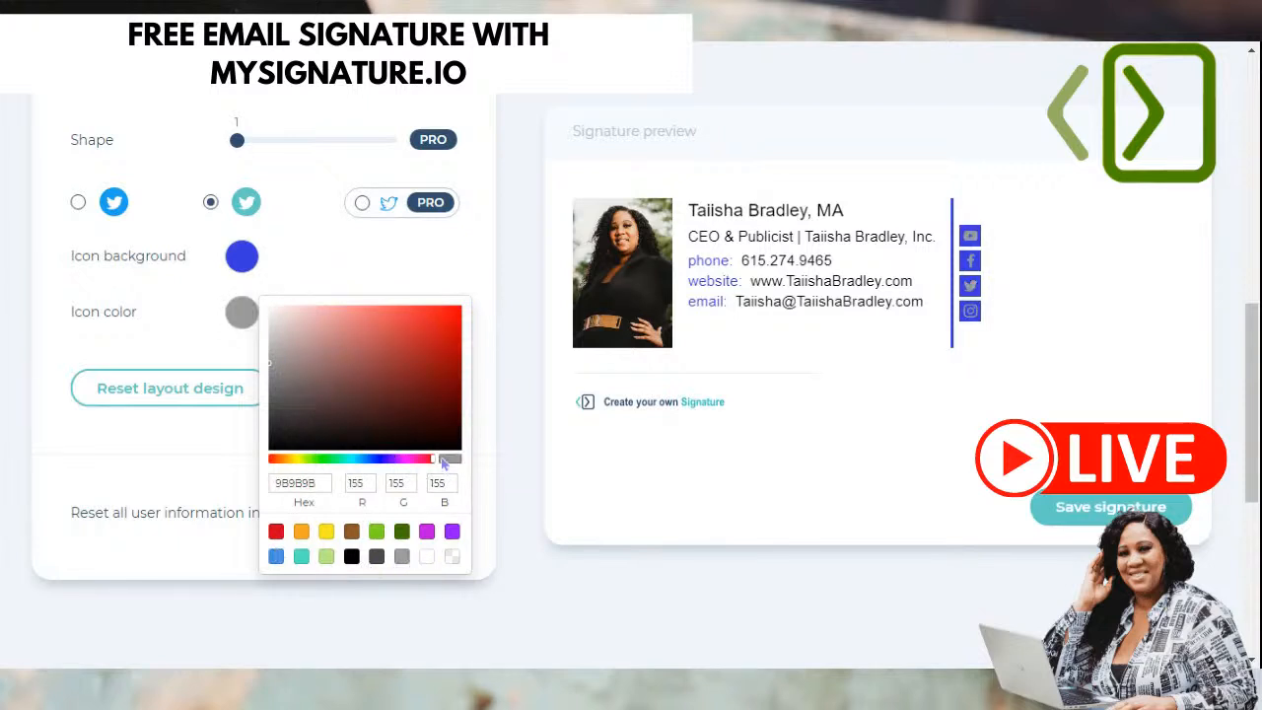
- Adjust the icon symbol colour in the colour area through pale and dusty pink tints
{"action": "left_click", "coordinate": [276, 311]}
{"action": "left_click", "coordinate": [283, 318]}
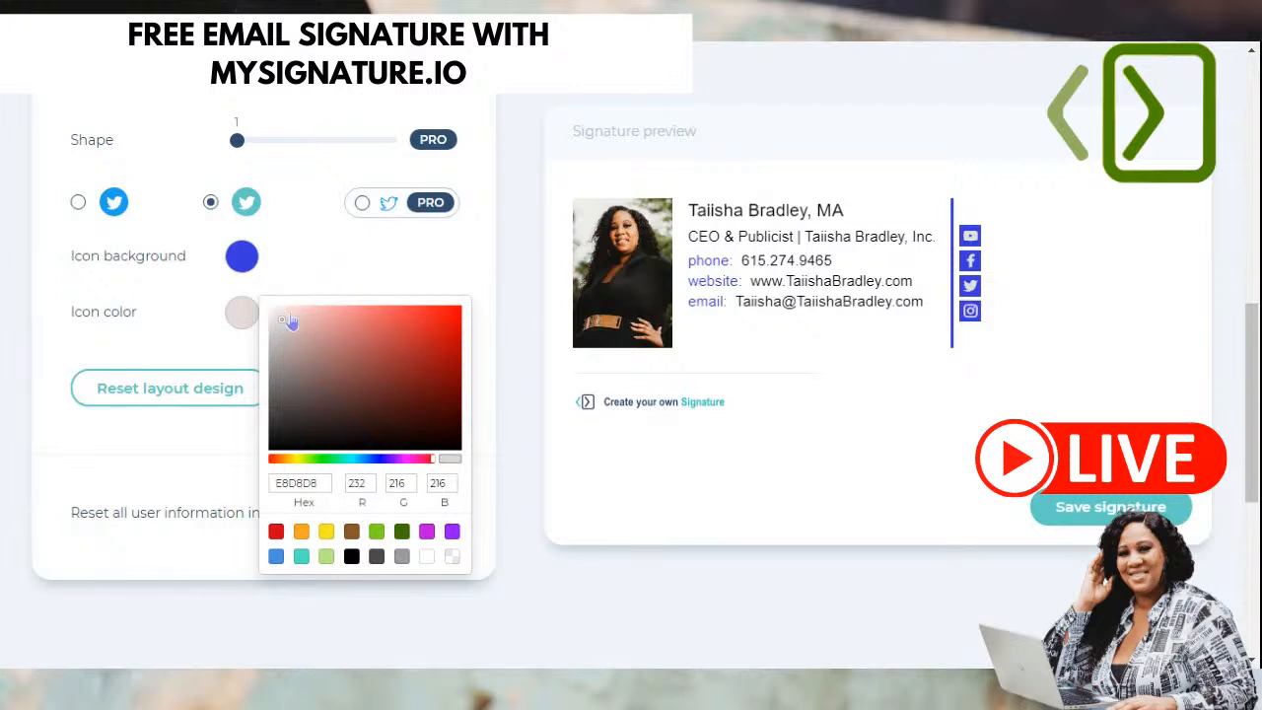
{"action": "left_click", "coordinate": [297, 315]}
{"action": "mouse_move", "coordinate": [292, 336]}
{"action": "left_mouse_down"}
{"action": "mouse_move", "coordinate": [313, 316]}
{"action": "mouse_move", "coordinate": [296, 327]}
{"action": "mouse_move", "coordinate": [314, 333]}
{"action": "left_mouse_up"}
{"action": "left_click", "coordinate": [300, 342]}
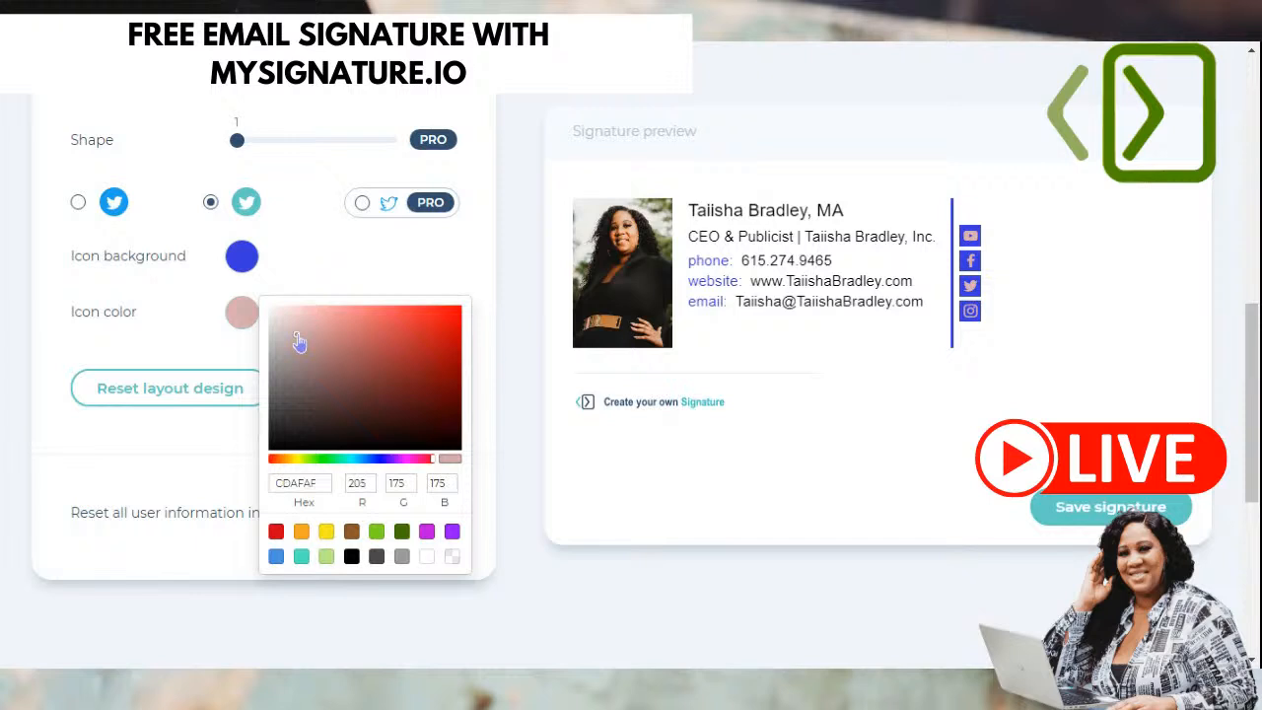
{"action": "left_click", "coordinate": [281, 321]}
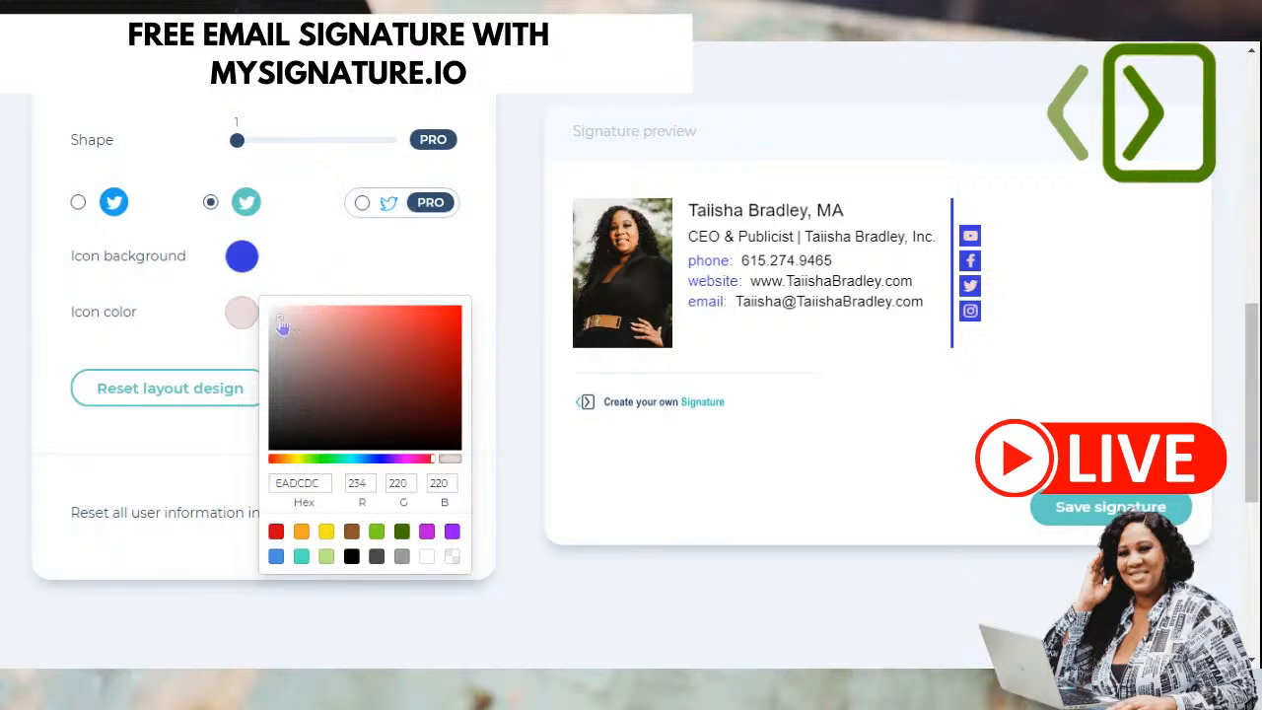
{"action": "left_click_drag", "start_coordinate": [287, 320], "coordinate": [285, 333]}
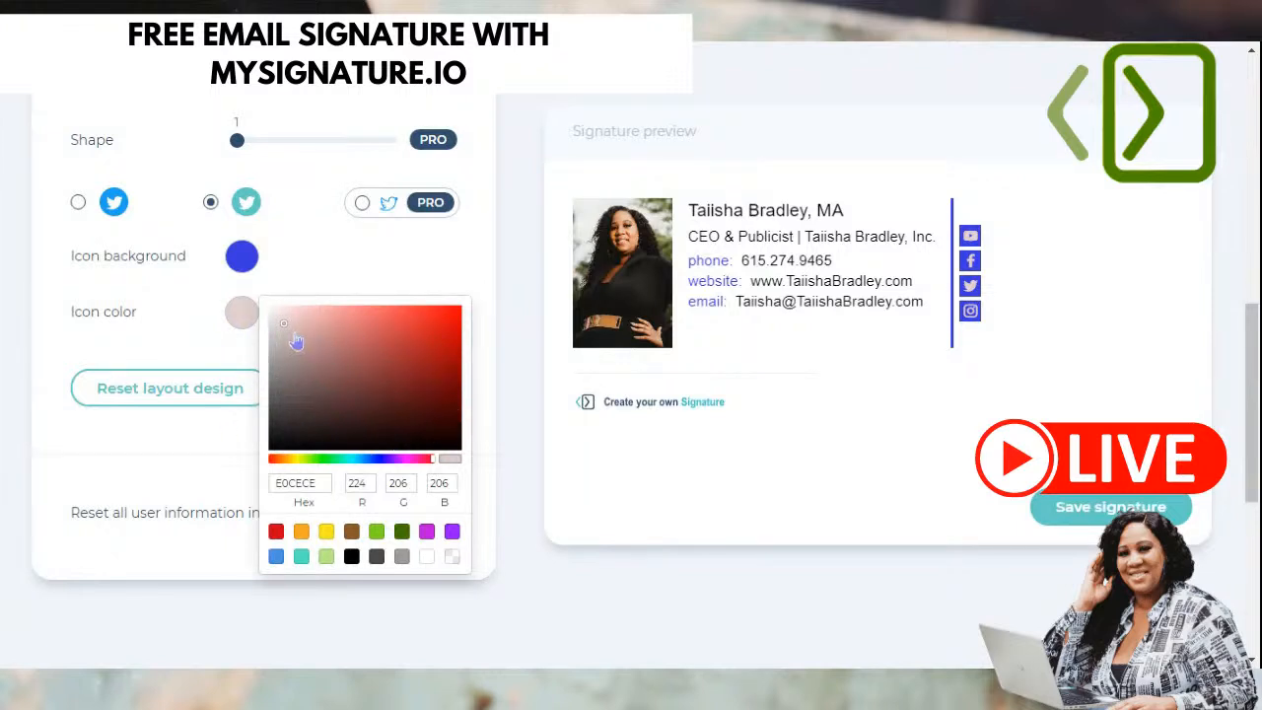
- Try black and light green, then settle the icon symbol colour on pale pink-grey E6D3D3
{"action": "left_click", "coordinate": [351, 556]}
{"action": "left_click", "coordinate": [375, 533]}
{"action": "left_click", "coordinate": [283, 314]}
{"action": "left_click", "coordinate": [279, 319]}
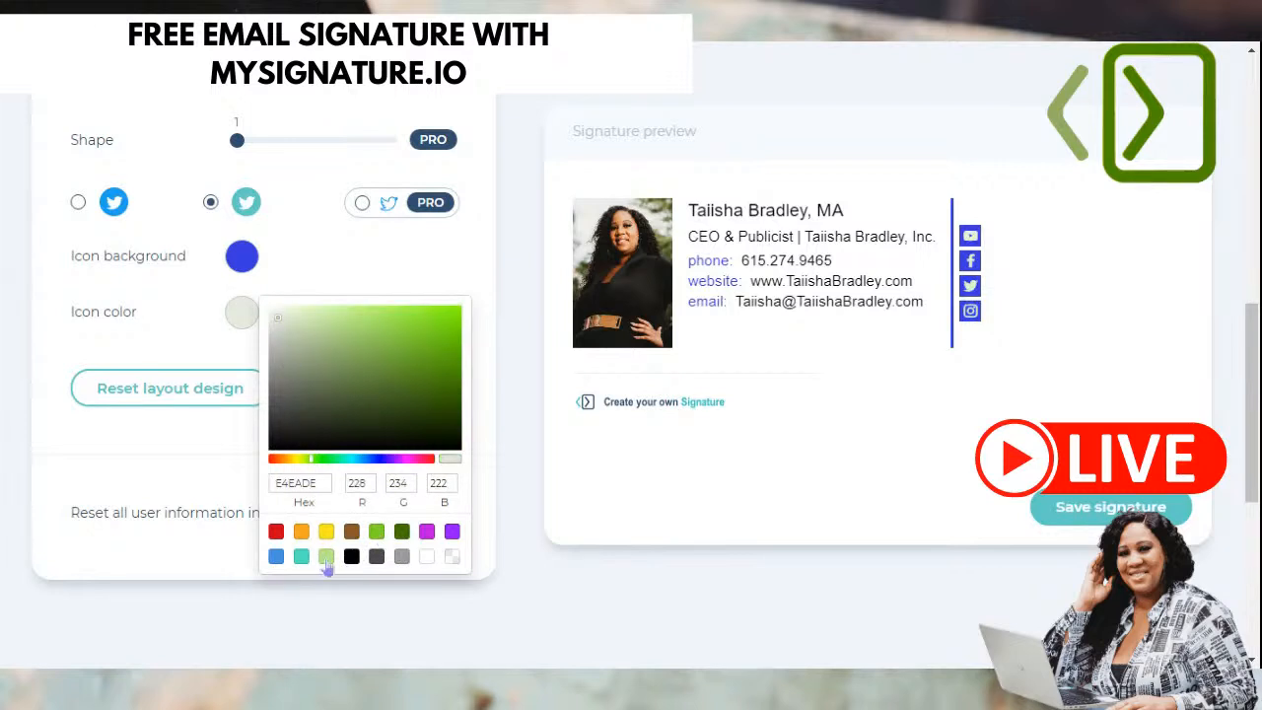
{"action": "left_click", "coordinate": [402, 557]}
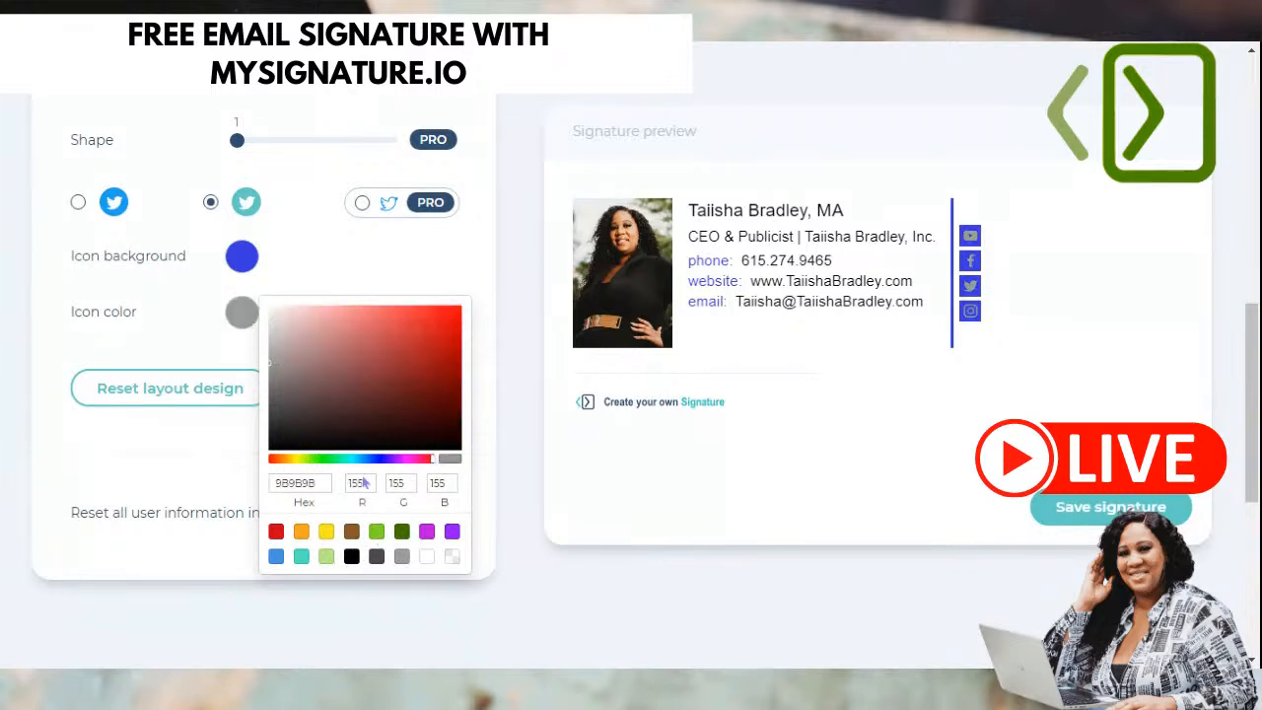
{"action": "left_click", "coordinate": [276, 318]}
{"action": "left_click", "coordinate": [277, 324]}
{"action": "left_click", "coordinate": [283, 323]}
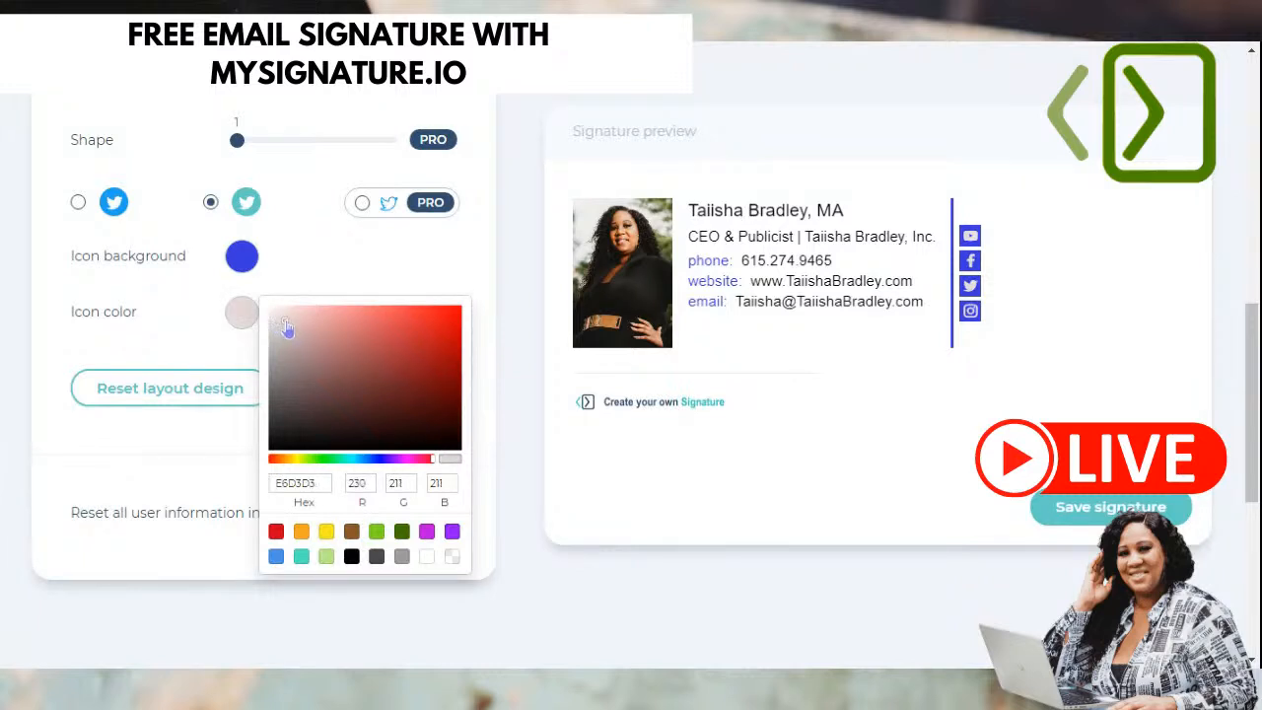
{"action": "left_click", "coordinate": [155, 444]}
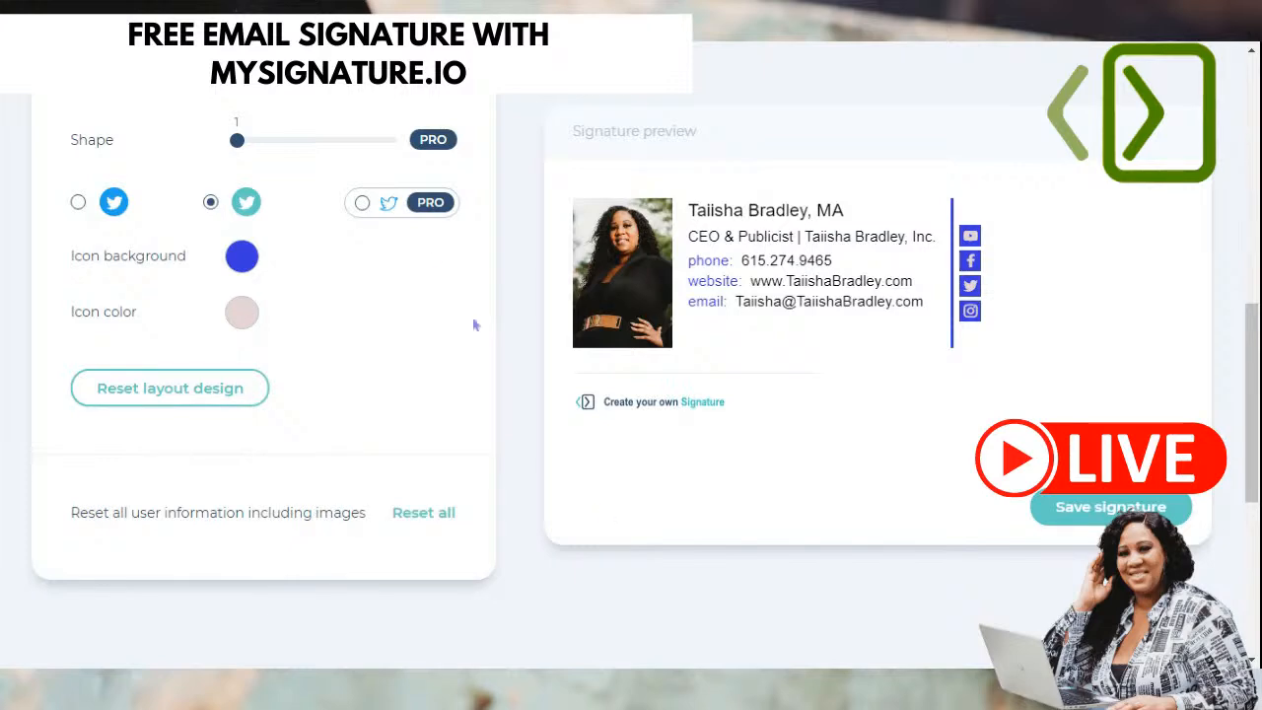
- Cycle through the Addons, Social and Images tabs back to the General contact fields
{"action": "scroll", "coordinate": [317, 410], "scroll_direction": "down", "scroll_amount": 1}
{"action": "scroll", "coordinate": [318, 411], "scroll_direction": "up", "scroll_amount": 2}
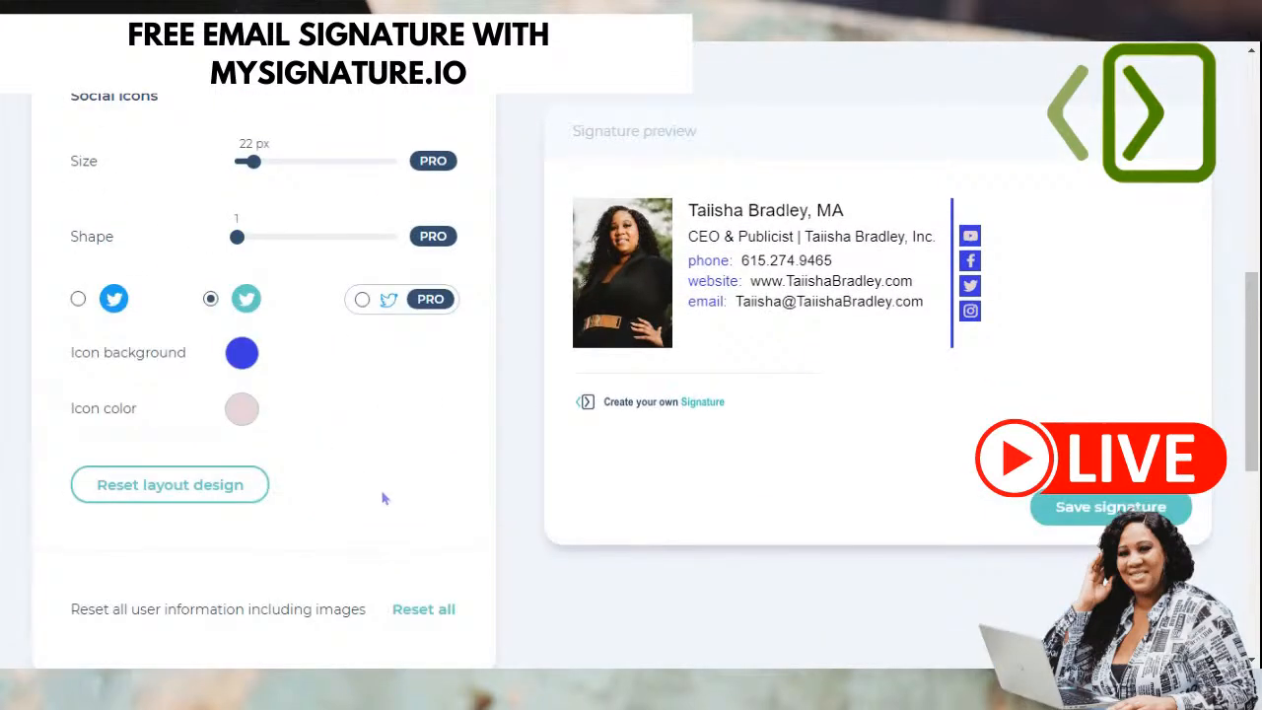
{"action": "scroll", "coordinate": [127, 447], "scroll_direction": "down", "scroll_amount": 1}
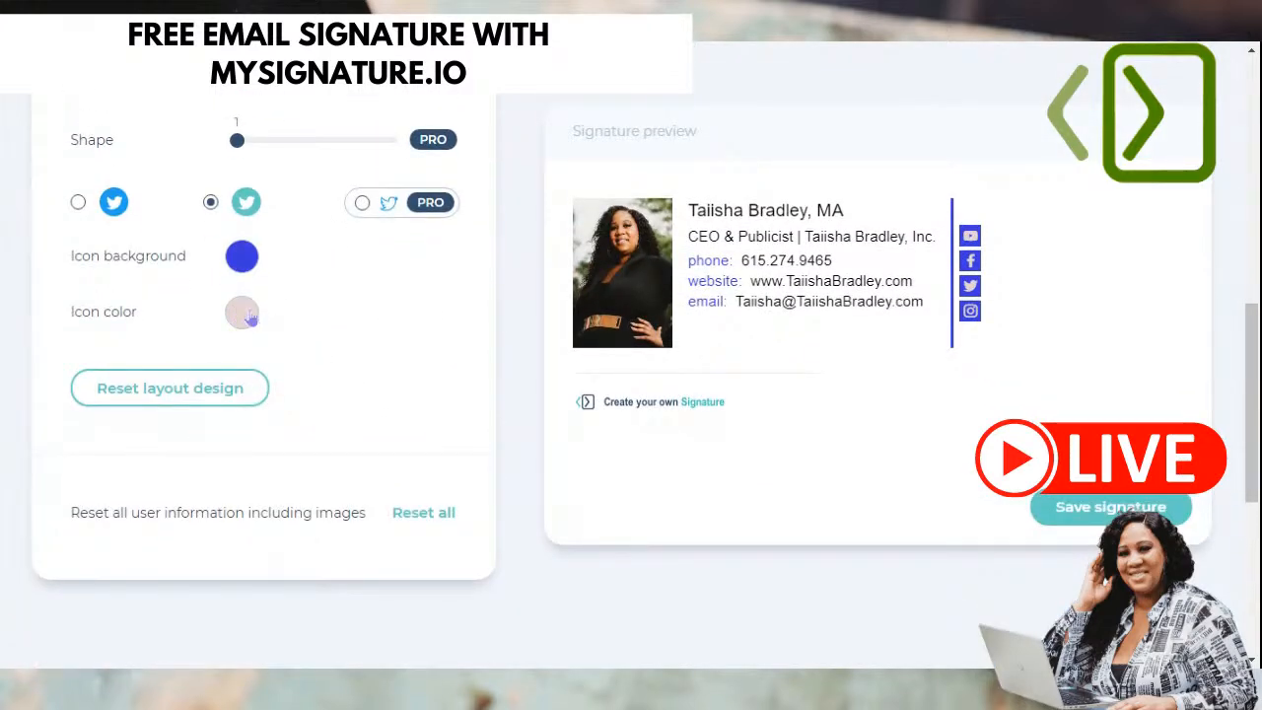
{"action": "scroll", "coordinate": [322, 394], "scroll_direction": "down", "scroll_amount": 4}
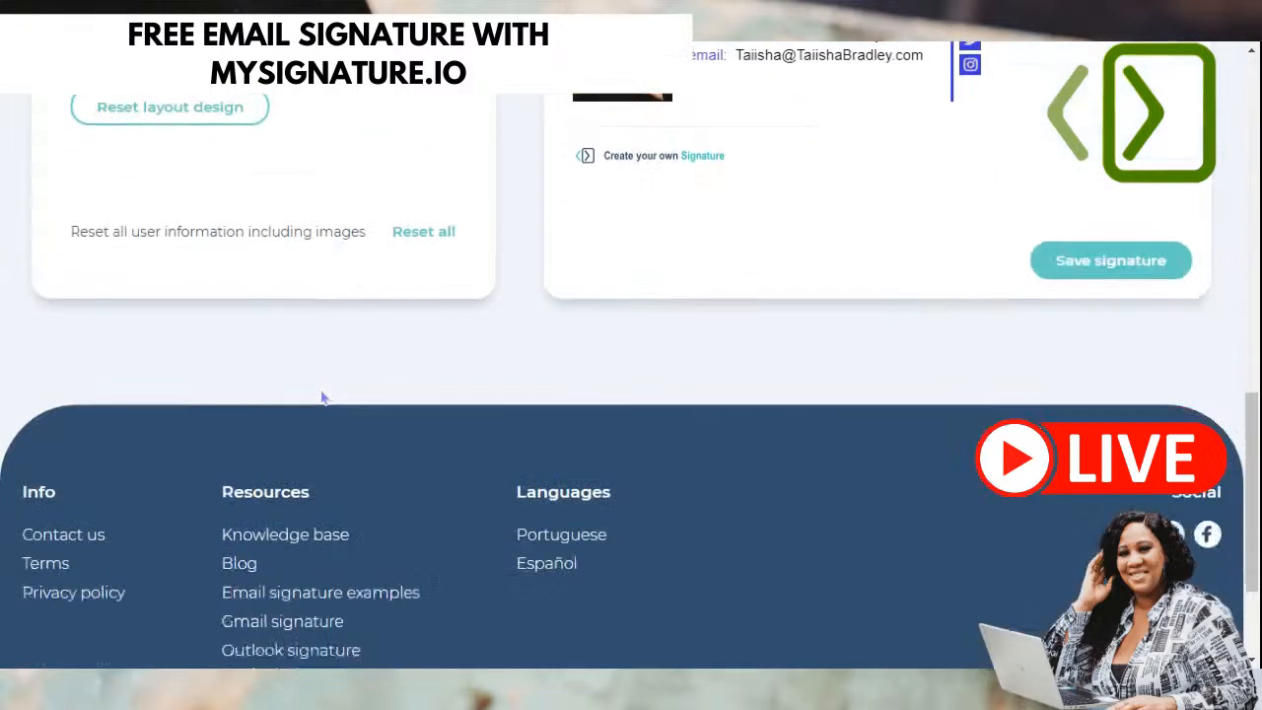
{"action": "scroll", "coordinate": [326, 394], "scroll_direction": "up", "scroll_amount": 10}
{"action": "scroll", "coordinate": [328, 394], "scroll_direction": "up", "scroll_amount": 2}
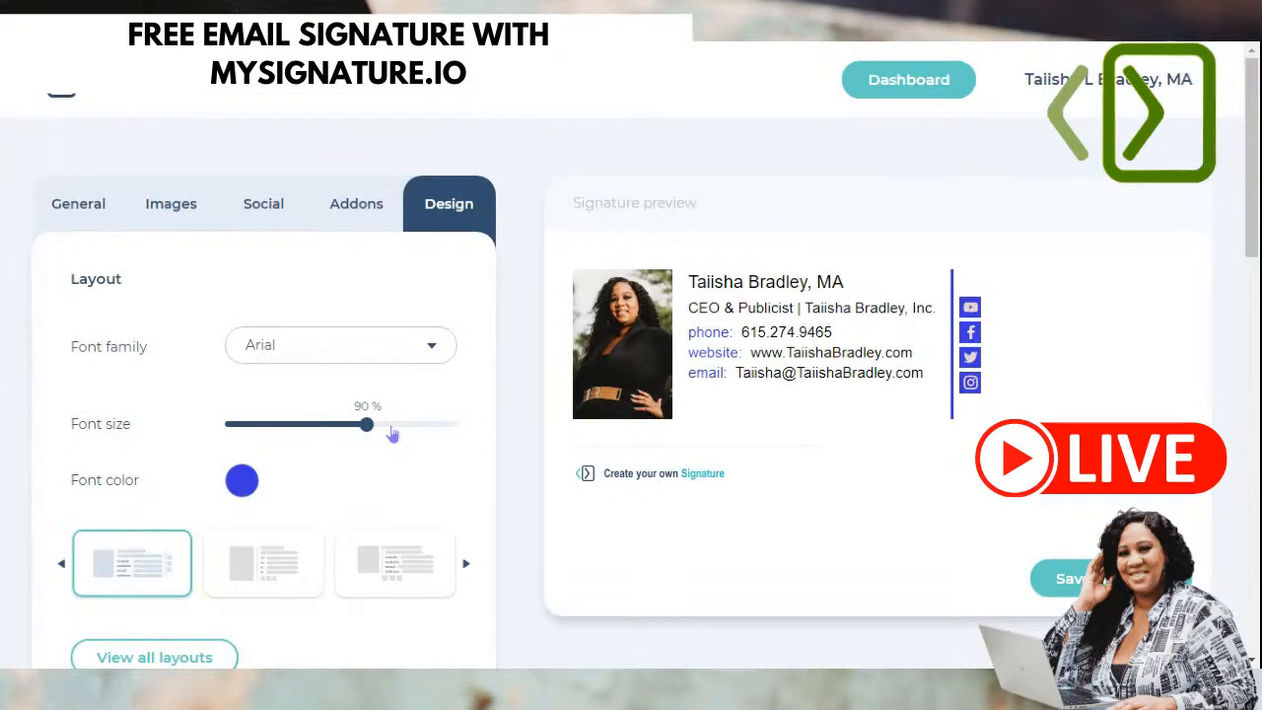
{"action": "scroll", "coordinate": [437, 345], "scroll_direction": "down", "scroll_amount": 2}
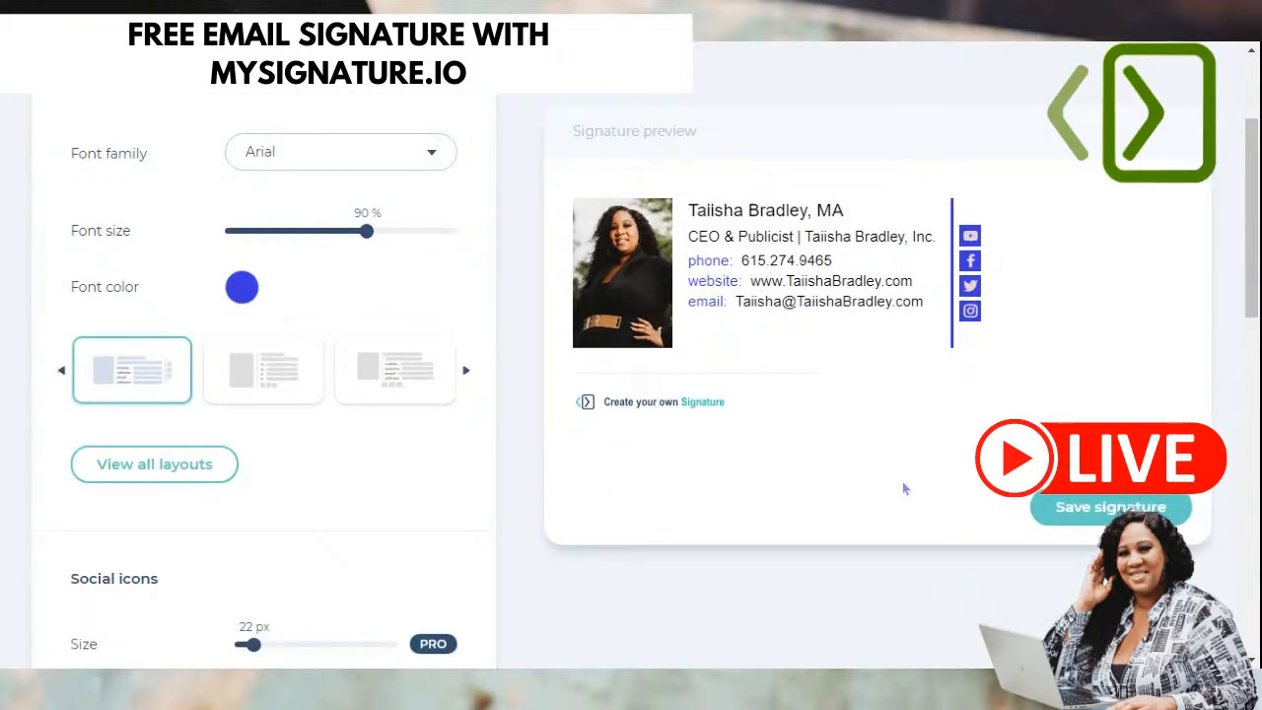
{"action": "scroll", "coordinate": [390, 456], "scroll_direction": "up", "scroll_amount": 2}
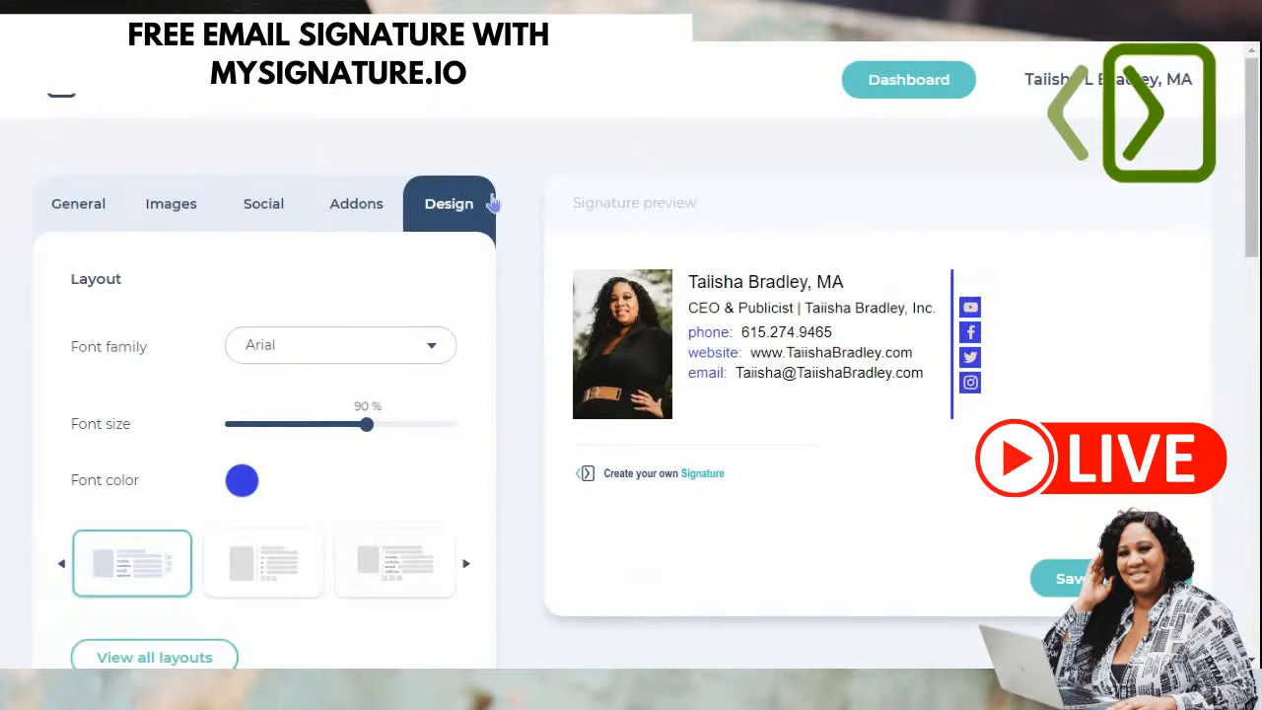
{"action": "left_click", "coordinate": [352, 203]}
{"action": "left_click", "coordinate": [253, 205]}
{"action": "left_click", "coordinate": [161, 205]}
{"action": "left_click", "coordinate": [79, 204]}
{"action": "scroll", "coordinate": [362, 493], "scroll_direction": "down", "scroll_amount": 1}
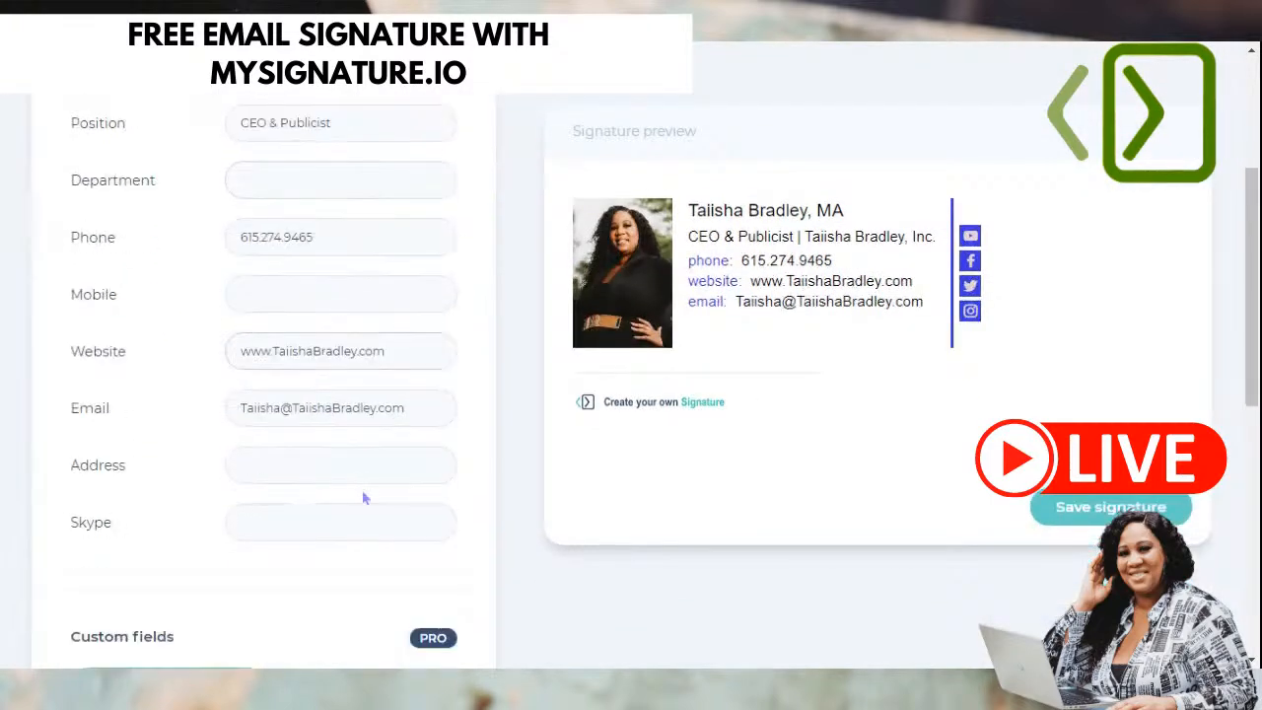
{"action": "scroll", "coordinate": [365, 498], "scroll_direction": "down", "scroll_amount": 4}
{"action": "scroll", "coordinate": [1055, 409], "scroll_direction": "up", "scroll_amount": 1}
- Save the signature and scroll through the email-client installation instructions
{"action": "left_click", "coordinate": [1124, 504]}
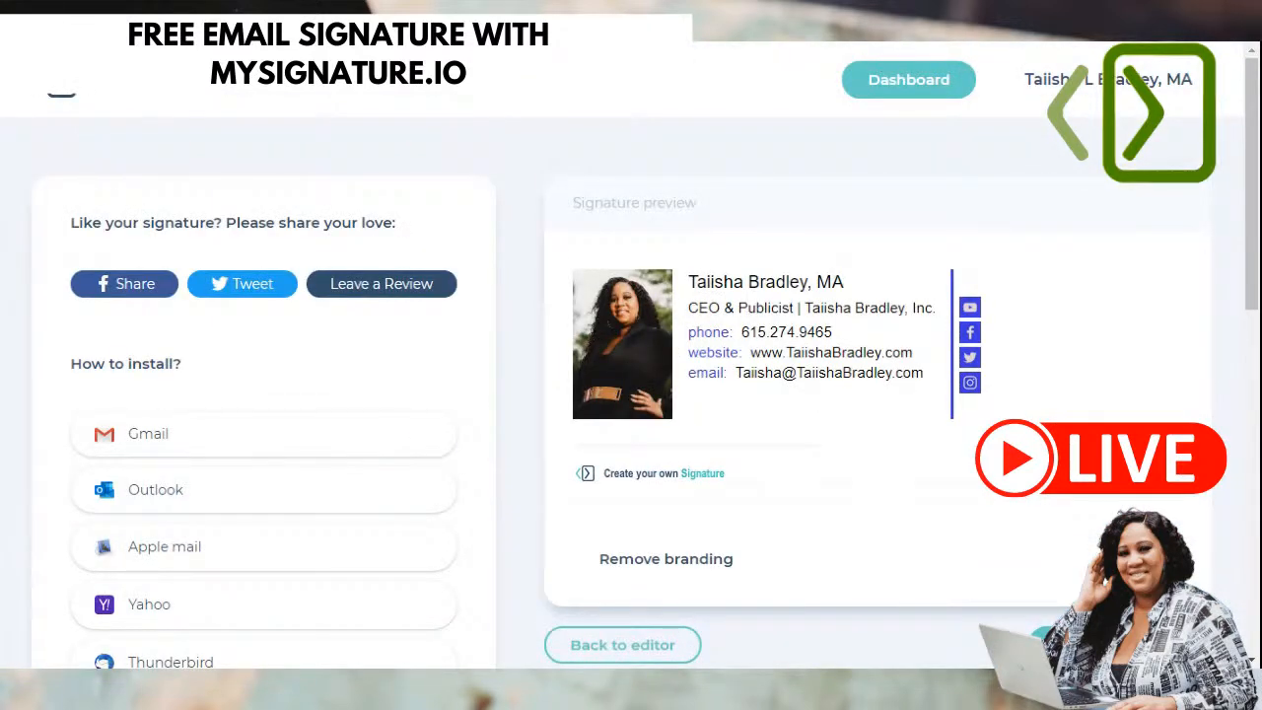
{"action": "scroll", "coordinate": [848, 478], "scroll_direction": "down", "scroll_amount": 1}
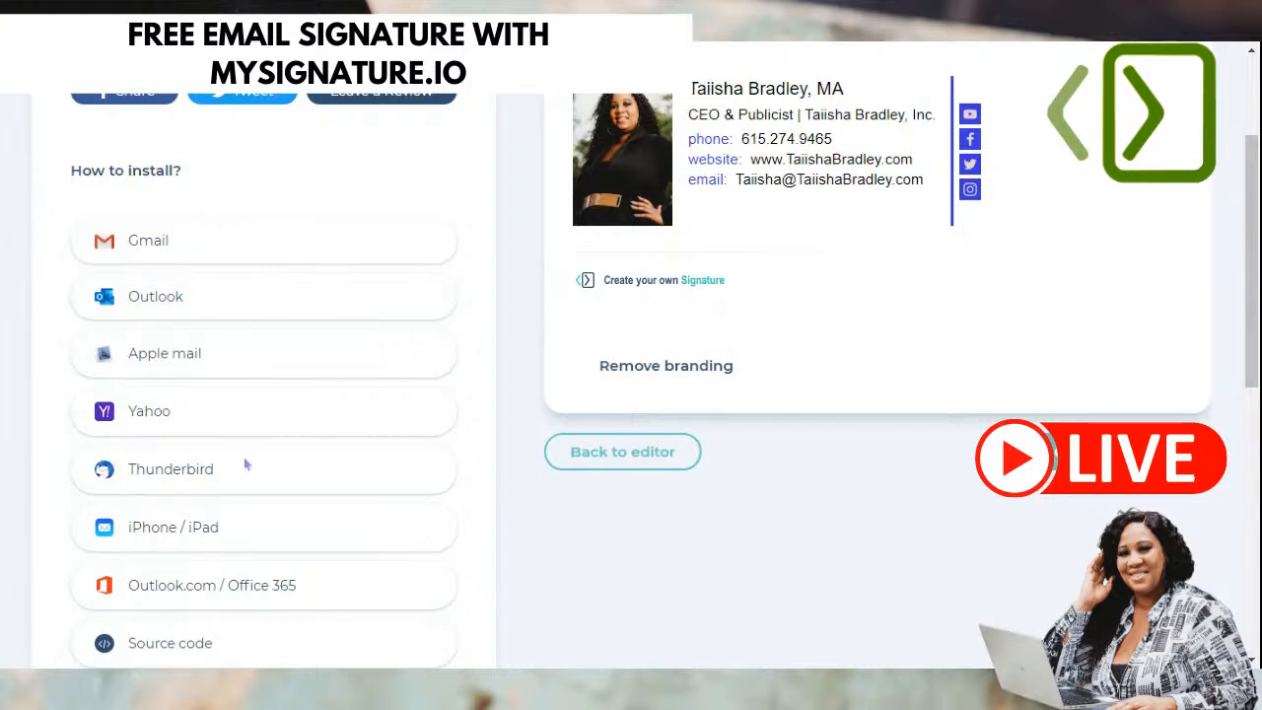
{"action": "scroll", "coordinate": [255, 510], "scroll_direction": "down", "scroll_amount": 1}
{"action": "scroll", "coordinate": [254, 511], "scroll_direction": "up", "scroll_amount": 1}
{"action": "scroll", "coordinate": [245, 364], "scroll_direction": "up", "scroll_amount": 1}
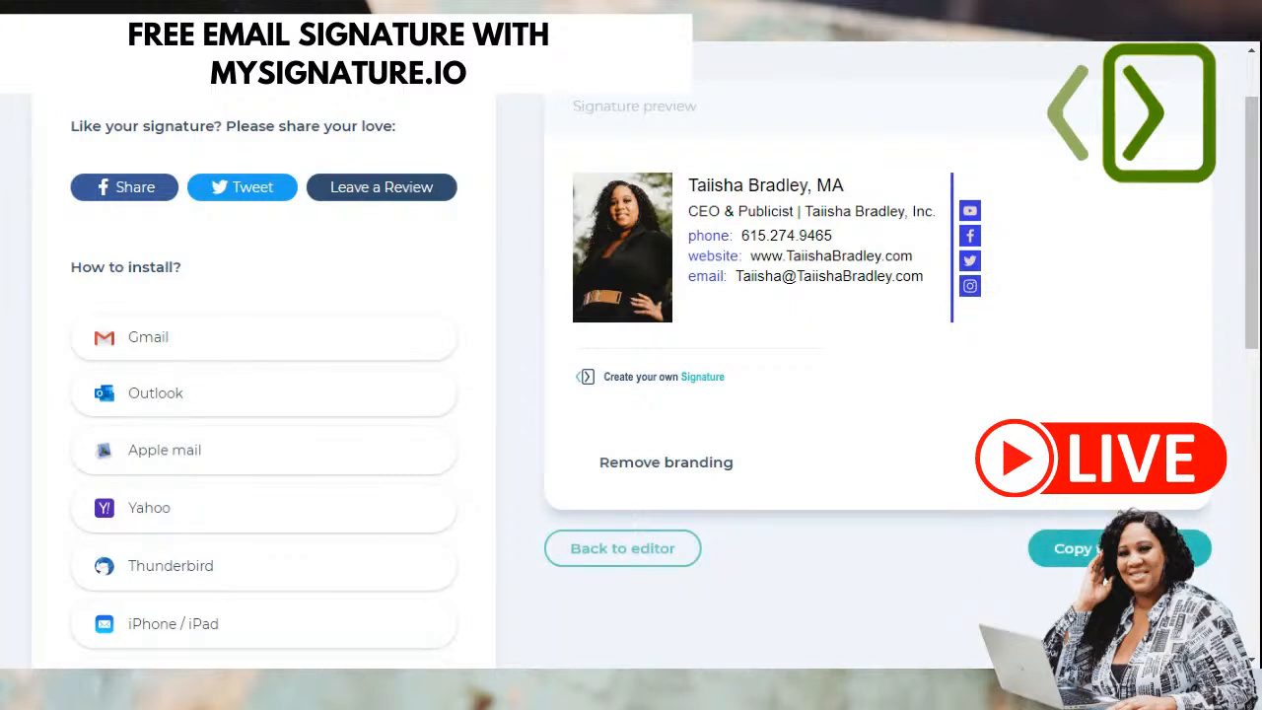
- Select the whole signature preview for copying
{"action": "left_click", "coordinate": [1119, 548]}
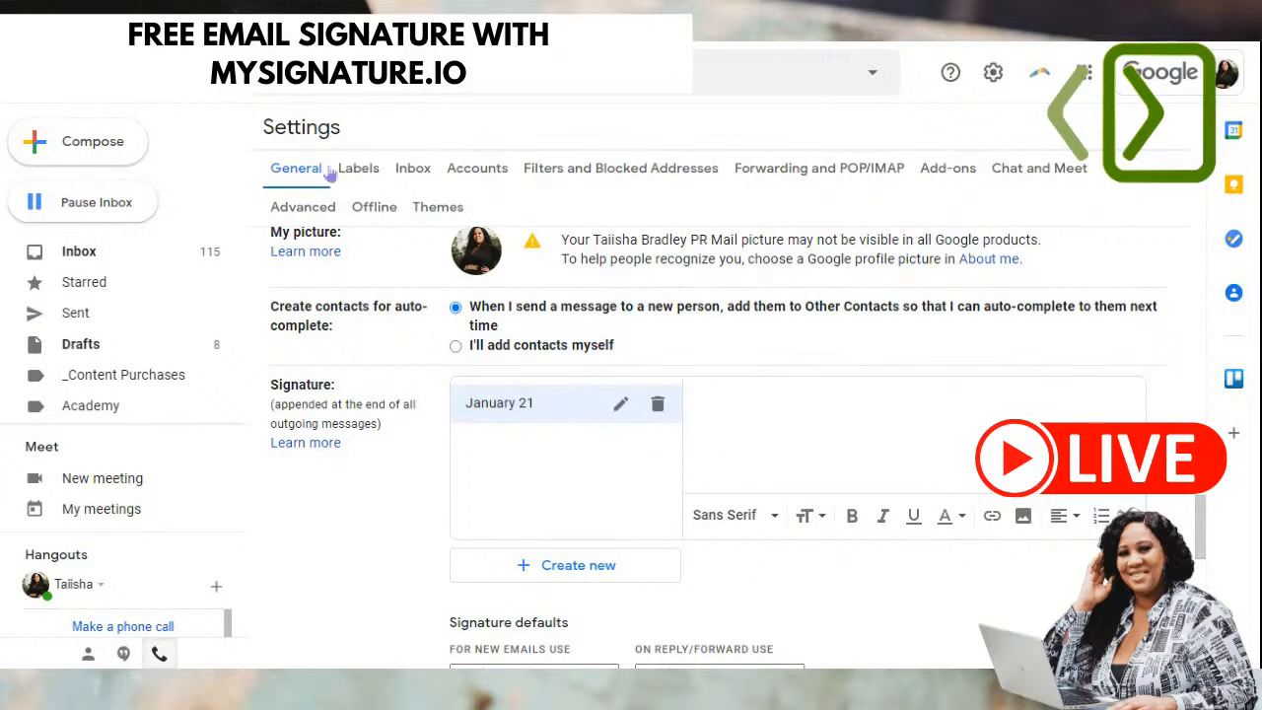
- Paste the copied MySignature signature into the empty January 21 signature editor
{"action": "scroll", "coordinate": [771, 395], "scroll_direction": "down", "scroll_amount": 1}
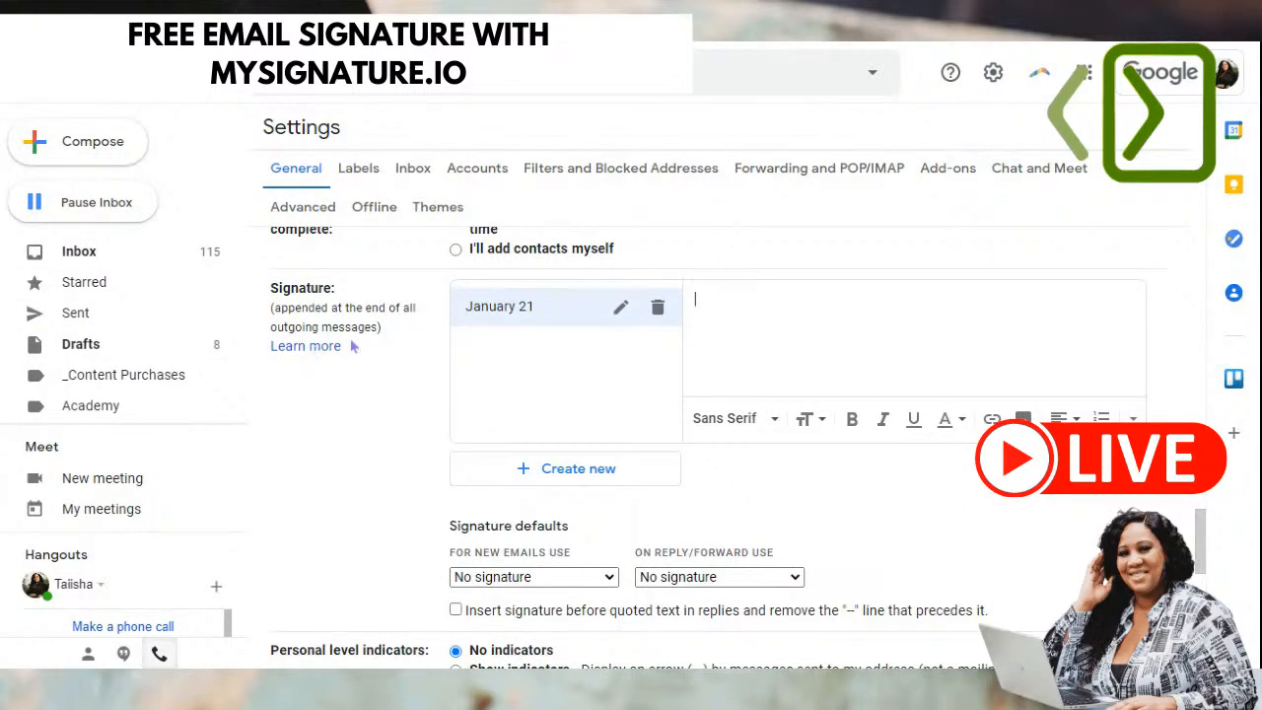
{"action": "left_click", "coordinate": [988, 332]}
{"action": "key", "text": "ctrl+v"}
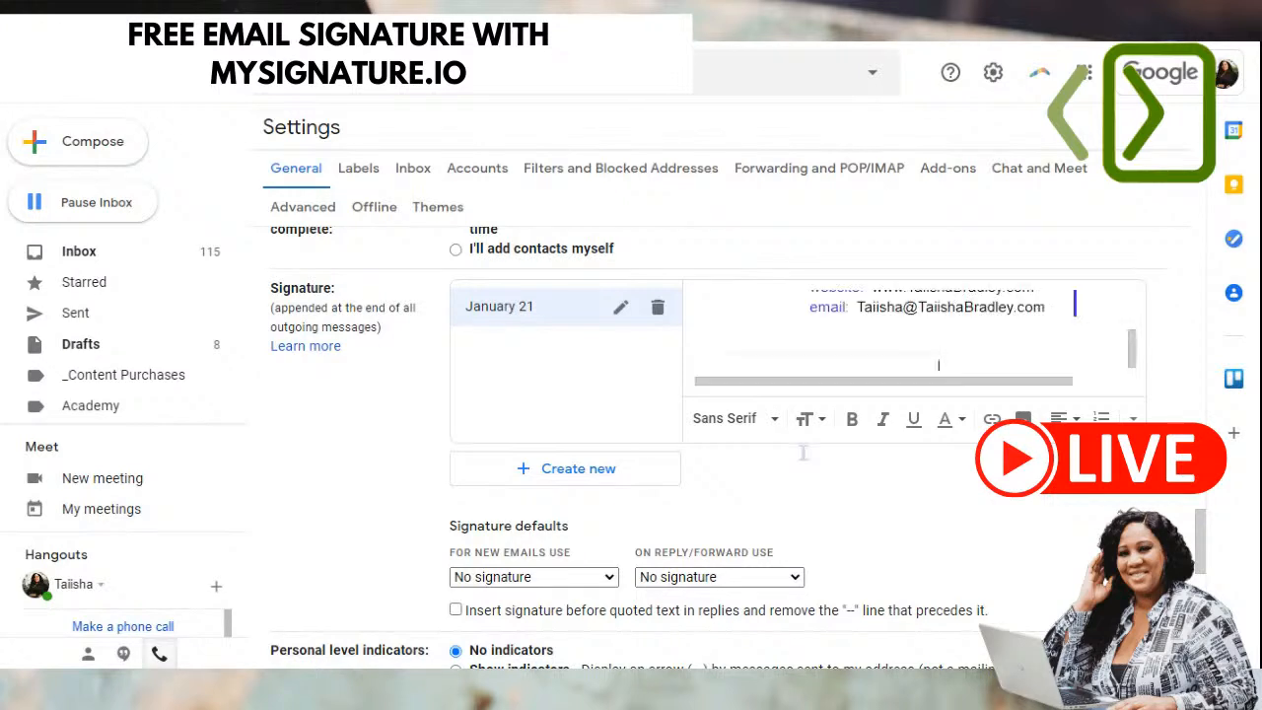
{"action": "scroll", "coordinate": [863, 352], "scroll_direction": "up", "scroll_amount": 3}
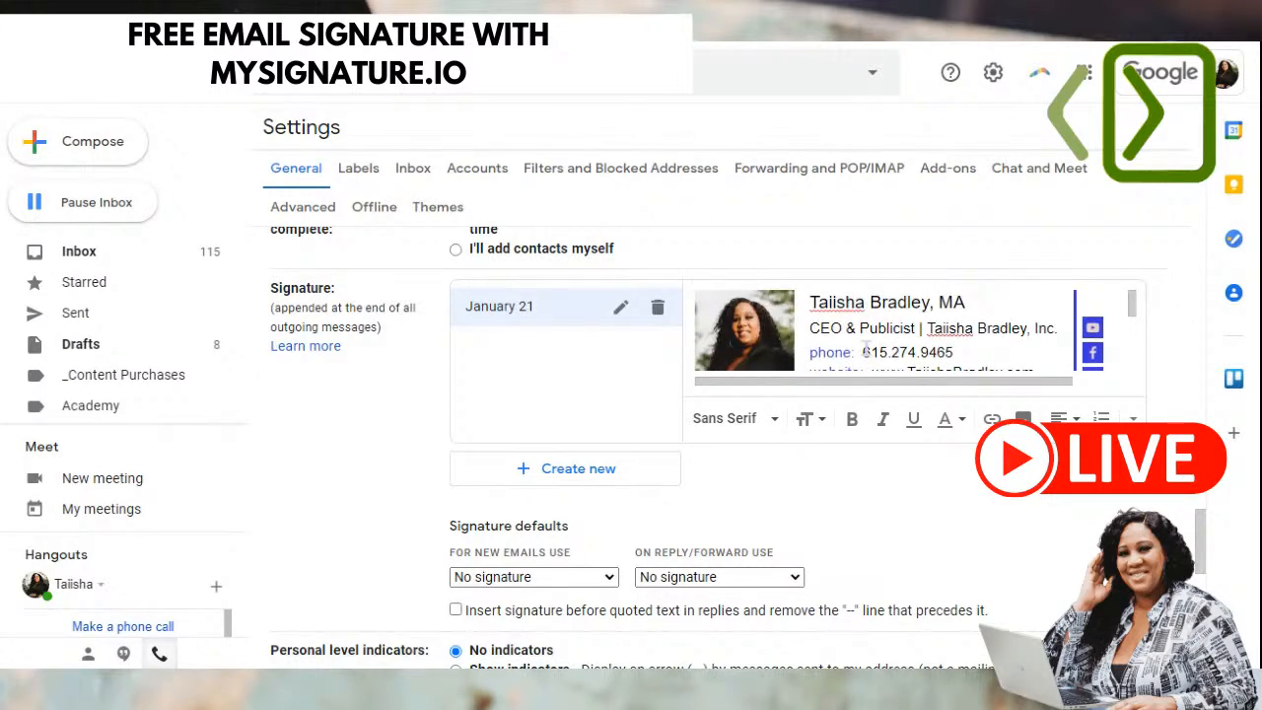
{"action": "scroll", "coordinate": [973, 320], "scroll_direction": "down", "scroll_amount": 3}
{"action": "scroll", "coordinate": [973, 318], "scroll_direction": "up", "scroll_amount": 1}
{"action": "scroll", "coordinate": [973, 320], "scroll_direction": "up", "scroll_amount": 2}
{"action": "scroll", "coordinate": [1039, 324], "scroll_direction": "down", "scroll_amount": 5}
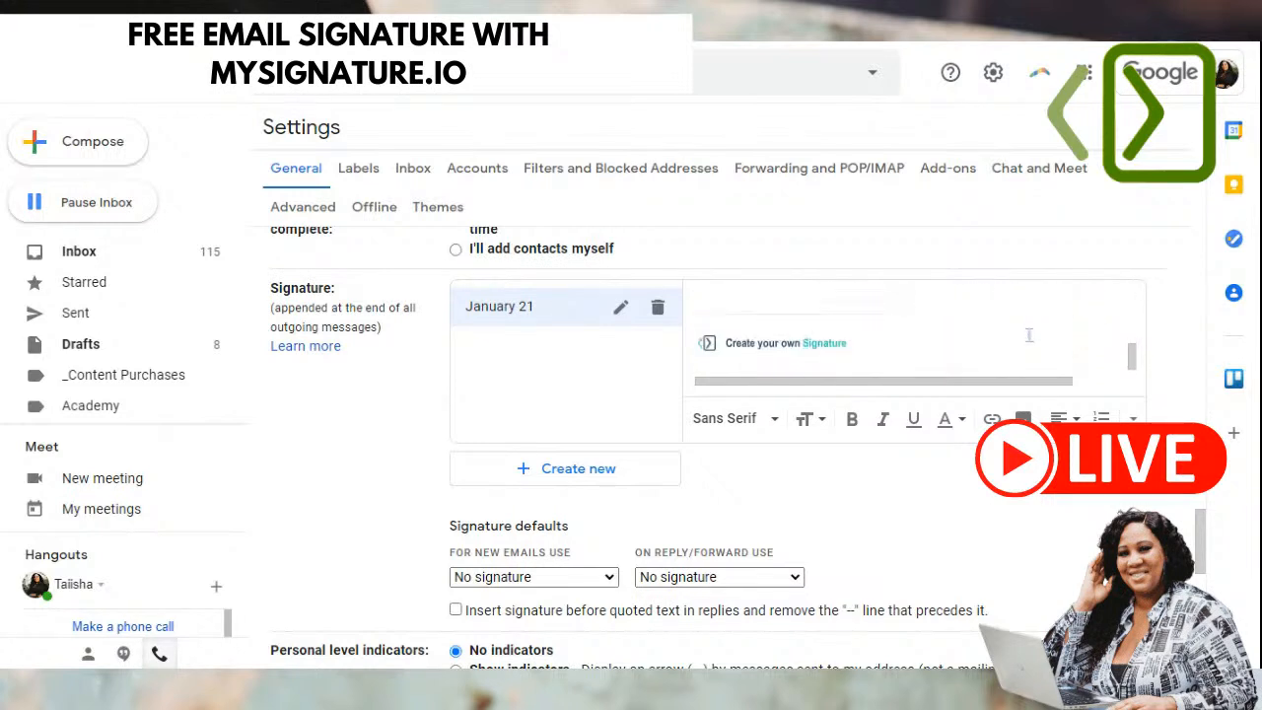
- Delete the 'Create your own Signature' footer image from the pasted signature
{"action": "left_click", "coordinate": [899, 355]}
{"action": "left_click", "coordinate": [961, 343]}
{"action": "left_click", "coordinate": [812, 360]}
{"action": "left_click", "coordinate": [835, 352]}
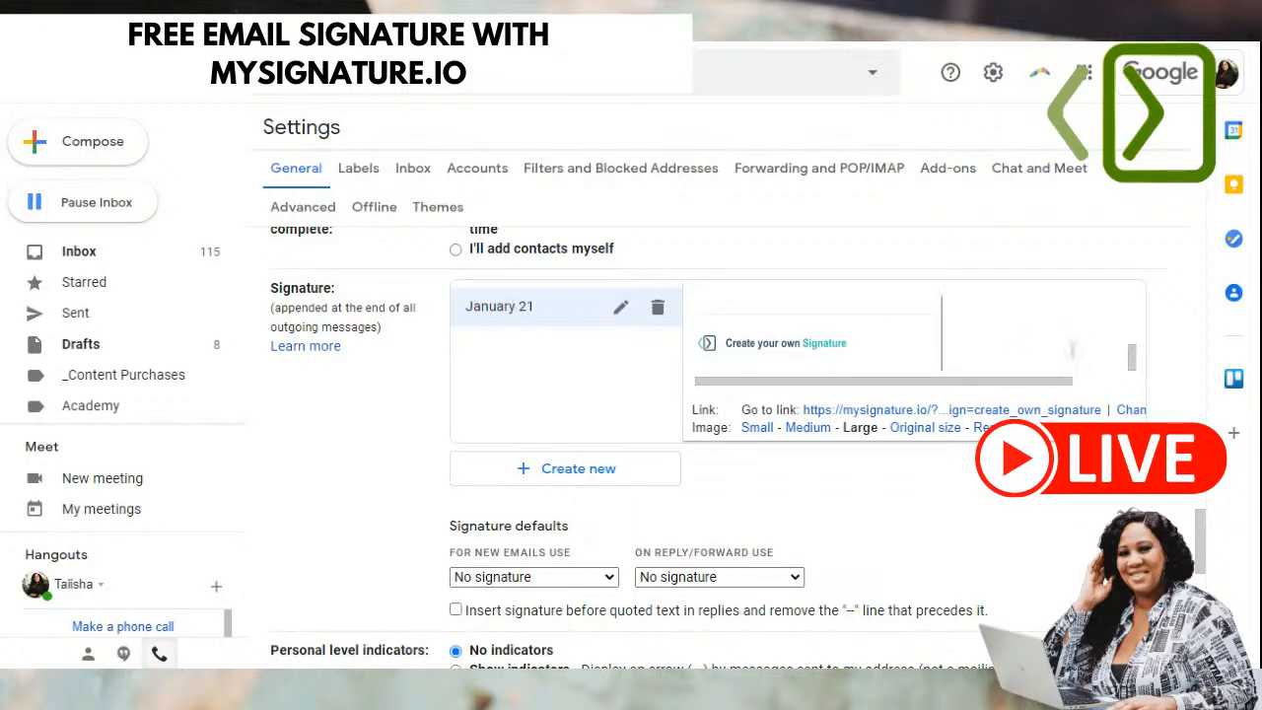
{"action": "double_click", "coordinate": [1073, 350]}
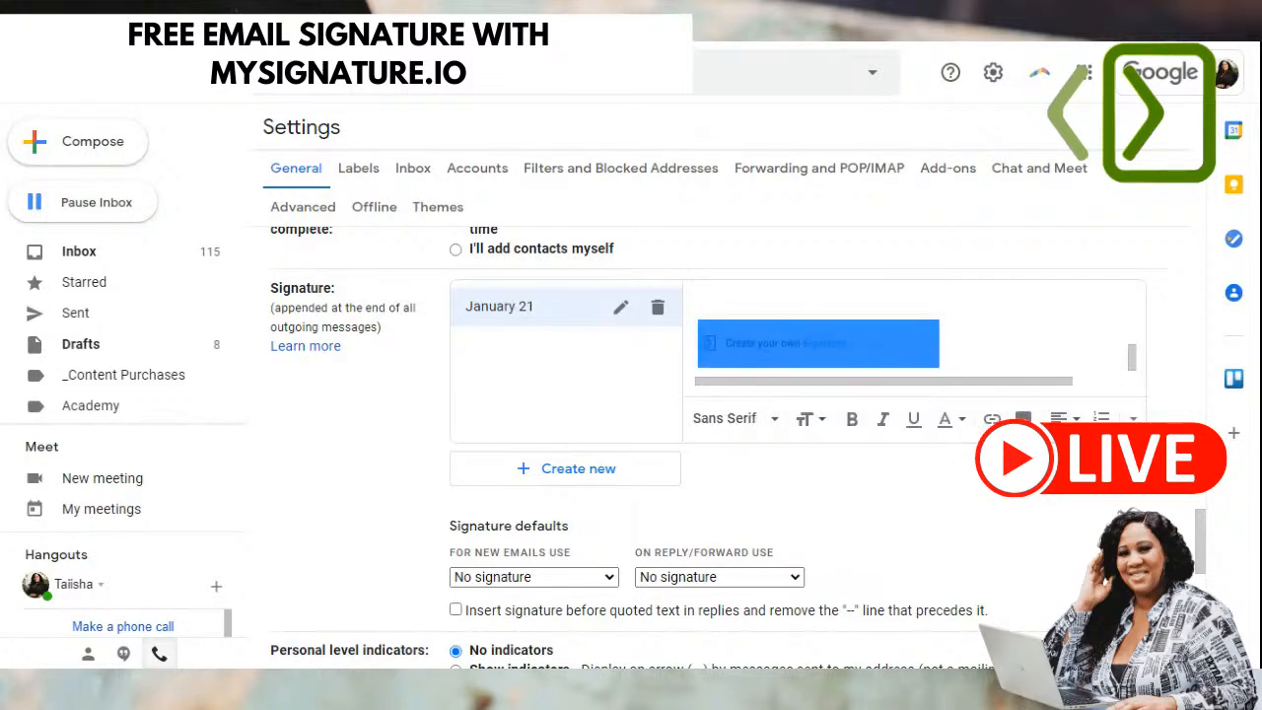
{"action": "key", "text": "BackSpace"}
- Review the pasted signature and check the link on its remaining bottom image
{"action": "scroll", "coordinate": [950, 338], "scroll_direction": "up", "scroll_amount": 3}
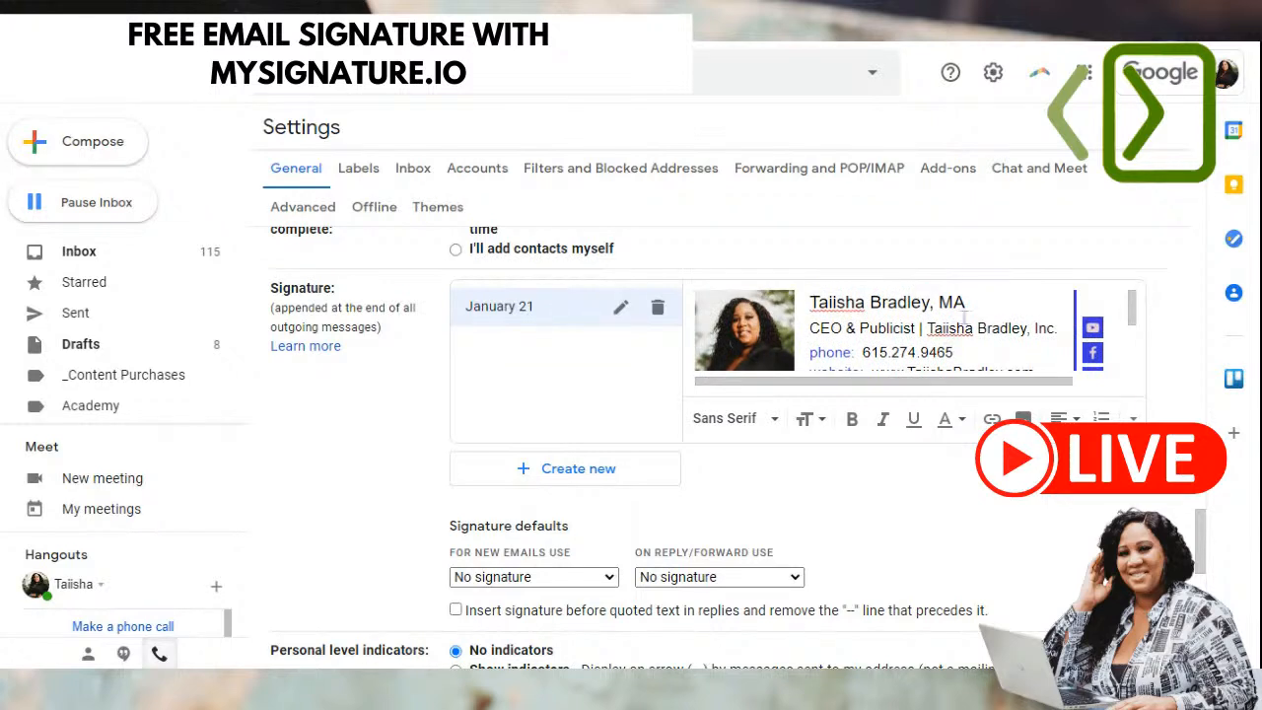
{"action": "scroll", "coordinate": [967, 315], "scroll_direction": "down", "scroll_amount": 3}
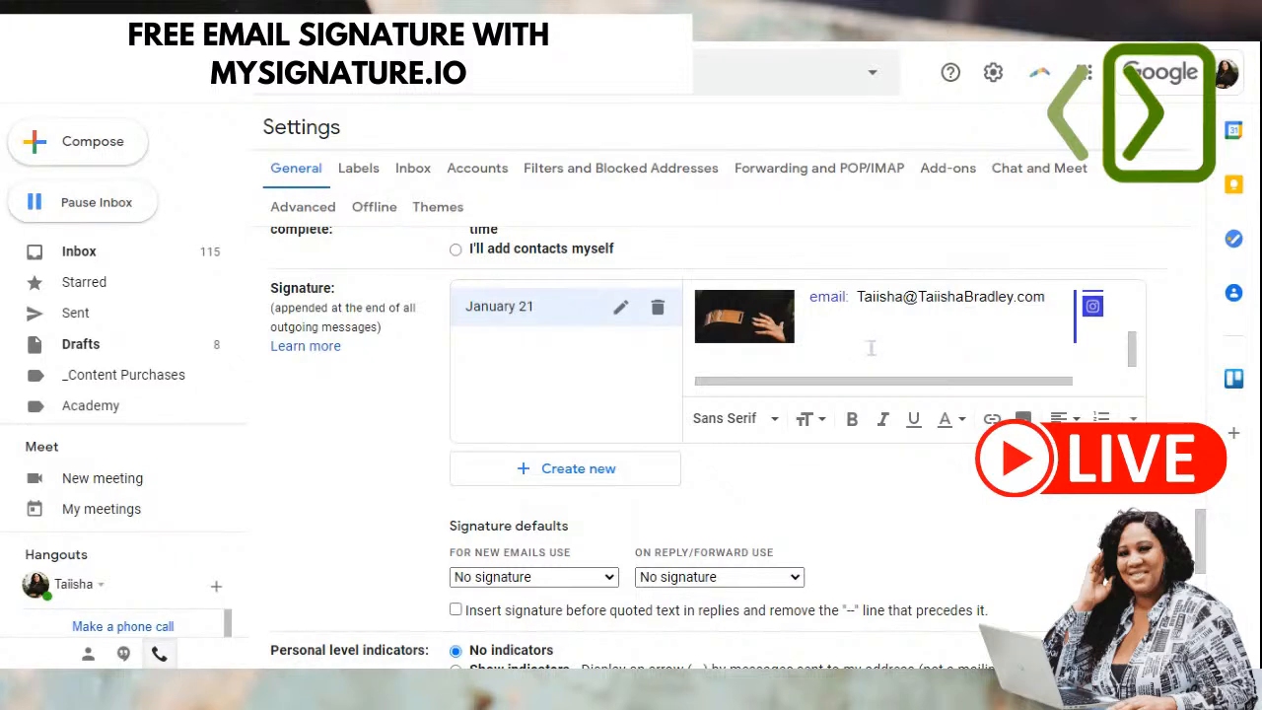
{"action": "scroll", "coordinate": [877, 340], "scroll_direction": "down", "scroll_amount": 1}
{"action": "scroll", "coordinate": [876, 331], "scroll_direction": "up", "scroll_amount": 3}
{"action": "scroll", "coordinate": [876, 337], "scroll_direction": "down", "scroll_amount": 3}
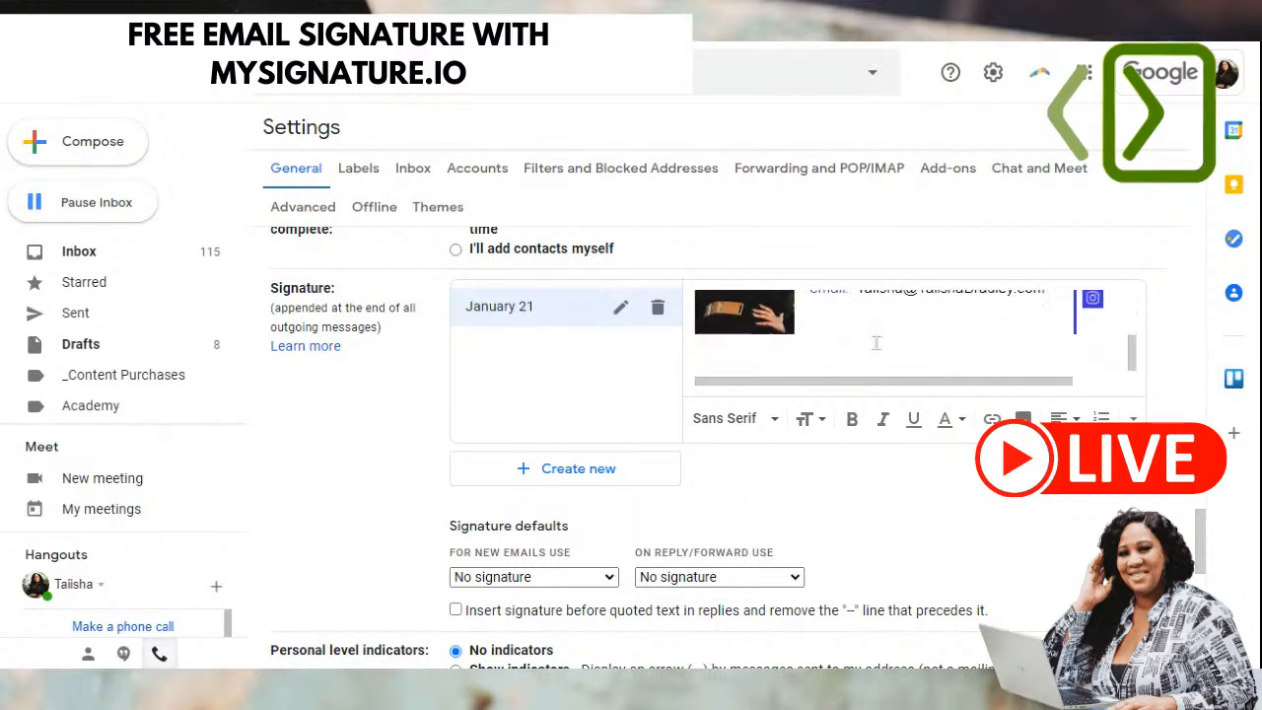
{"action": "scroll", "coordinate": [907, 329], "scroll_direction": "up", "scroll_amount": 3}
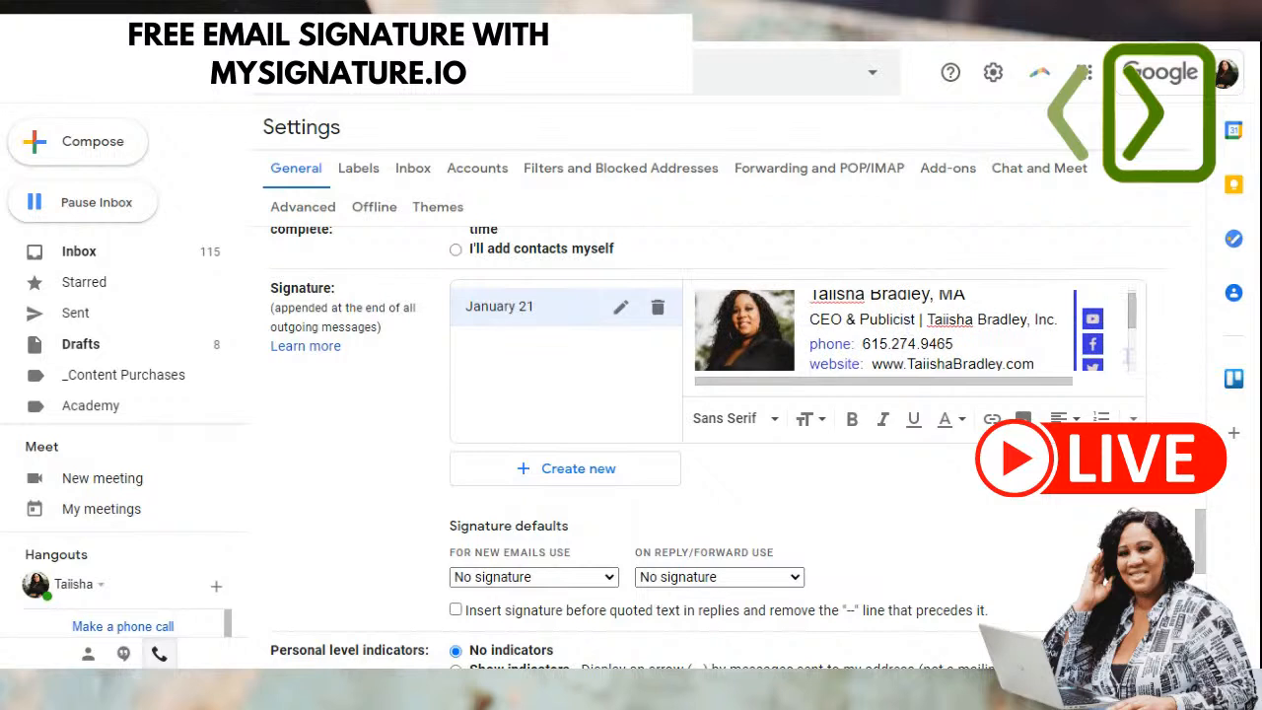
{"action": "scroll", "coordinate": [1057, 358], "scroll_direction": "down", "scroll_amount": 3}
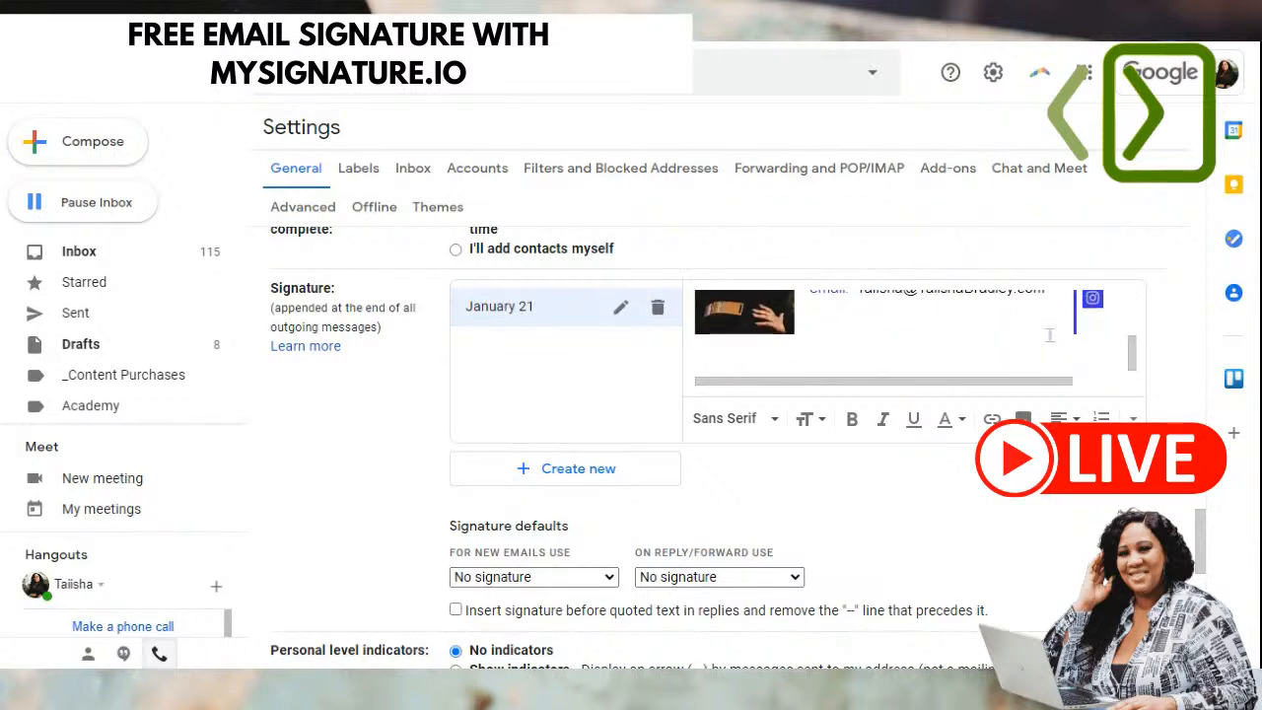
{"action": "left_click", "coordinate": [833, 325]}
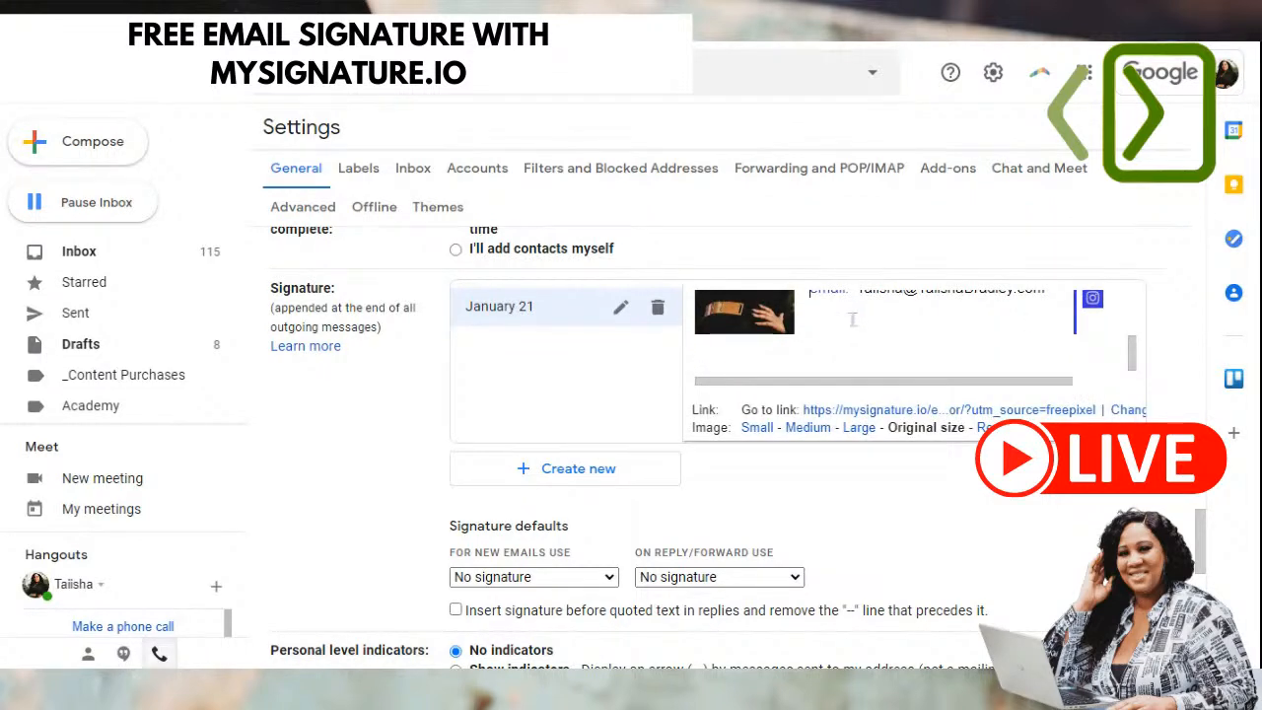
{"action": "scroll", "coordinate": [1000, 331], "scroll_direction": "up", "scroll_amount": 3}
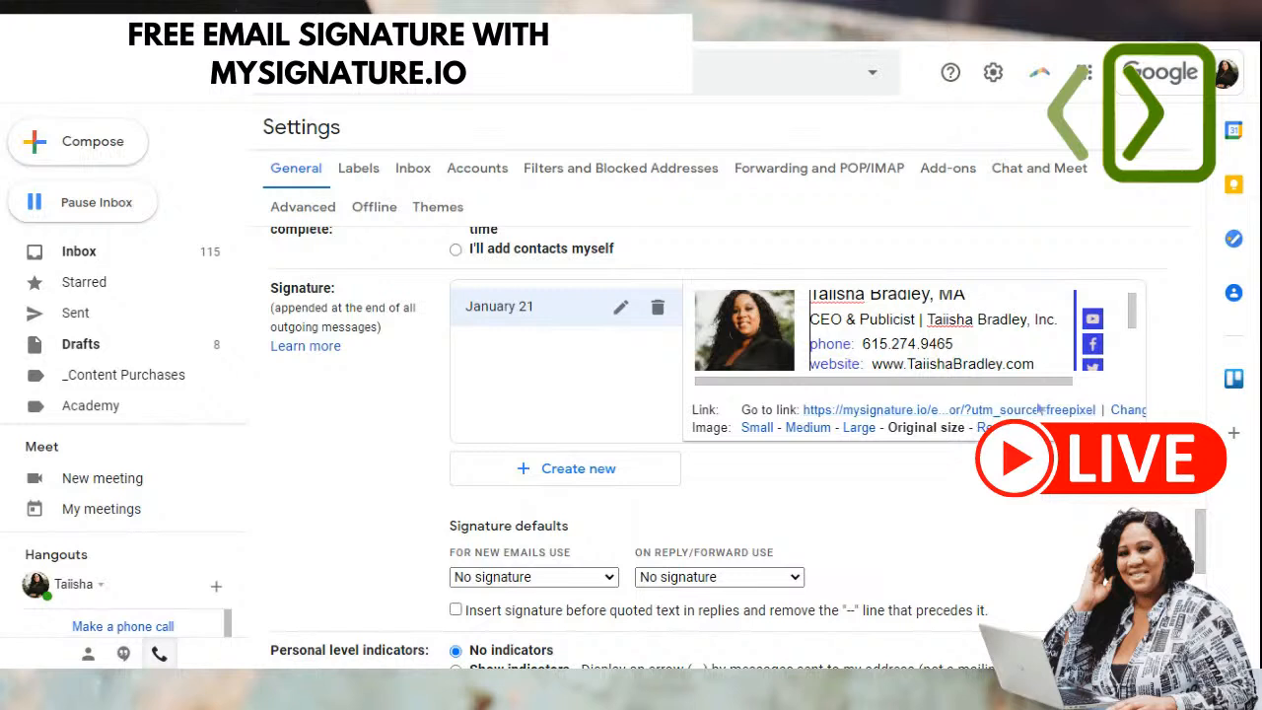
{"action": "scroll", "coordinate": [905, 329], "scroll_direction": "down", "scroll_amount": 3}
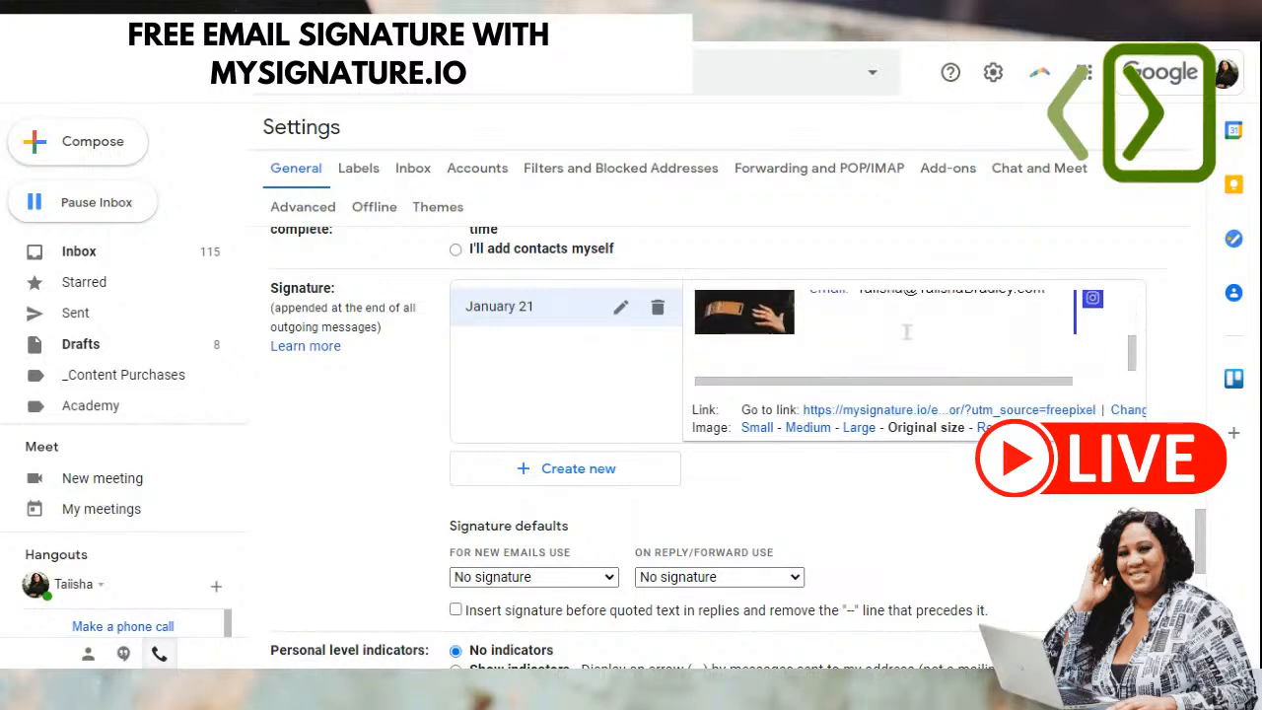
{"action": "scroll", "coordinate": [915, 333], "scroll_direction": "up", "scroll_amount": 3}
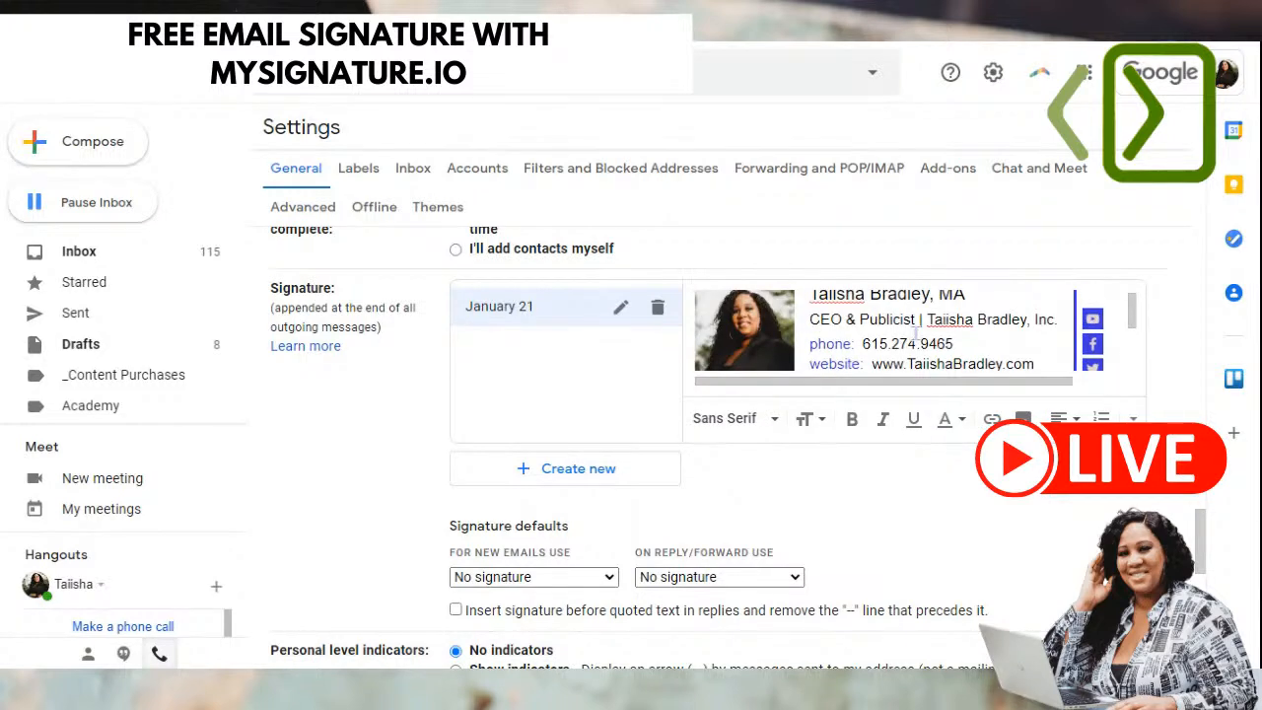
{"action": "scroll", "coordinate": [914, 333], "scroll_direction": "down", "scroll_amount": 3}
{"action": "scroll", "coordinate": [557, 419], "scroll_direction": "down", "scroll_amount": 2}
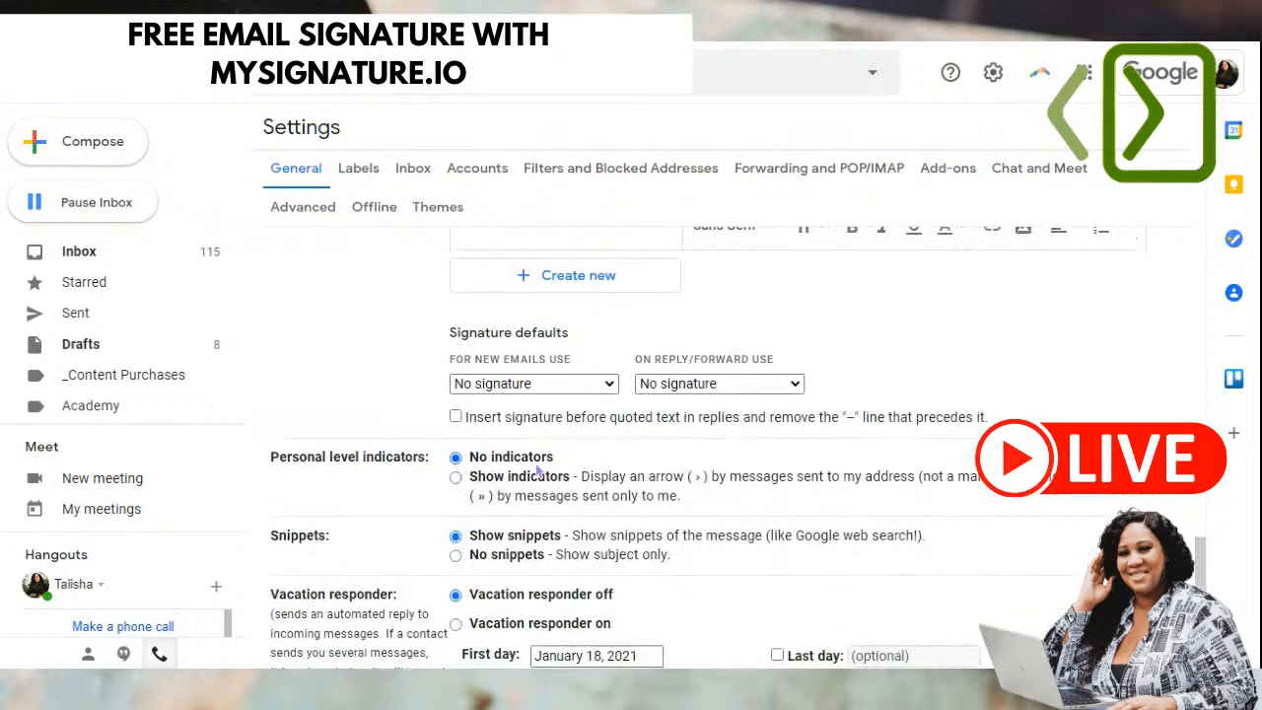
- Choose January 21 as the signature for new emails and save the changes
{"action": "left_click", "coordinate": [552, 384]}
{"action": "left_click", "coordinate": [543, 419]}
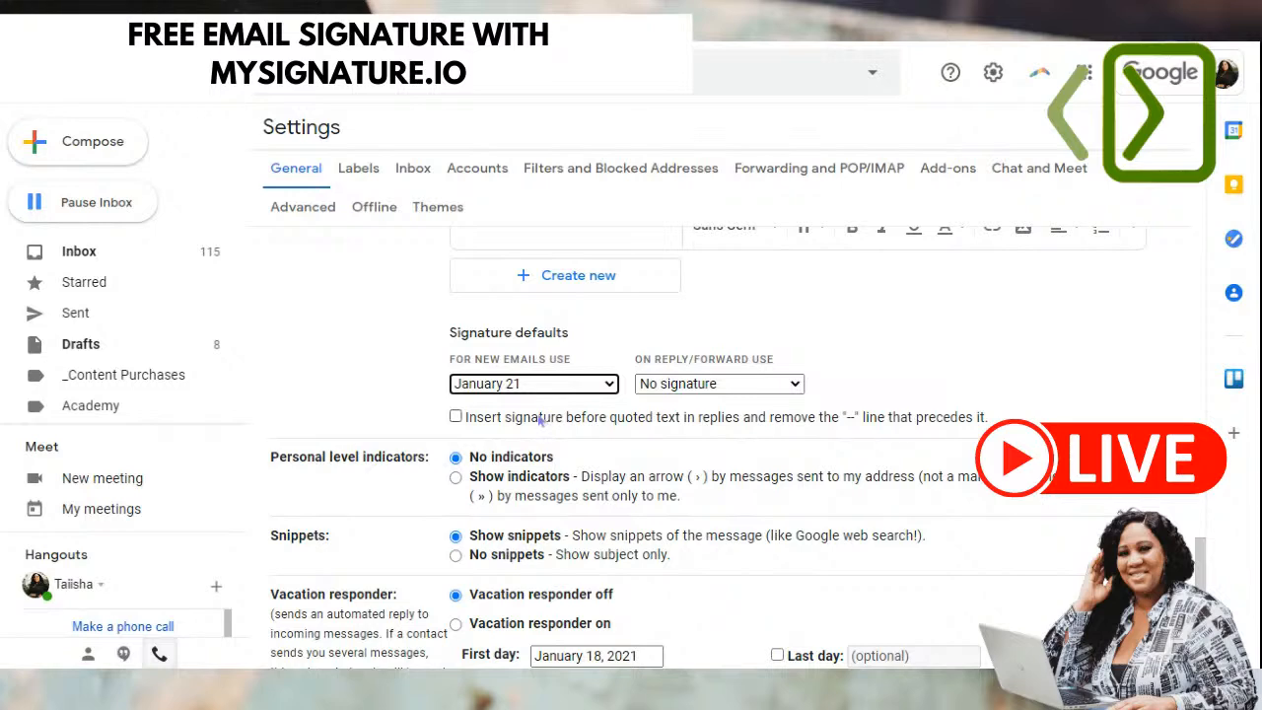
{"action": "scroll", "coordinate": [922, 332], "scroll_direction": "down", "scroll_amount": 3}
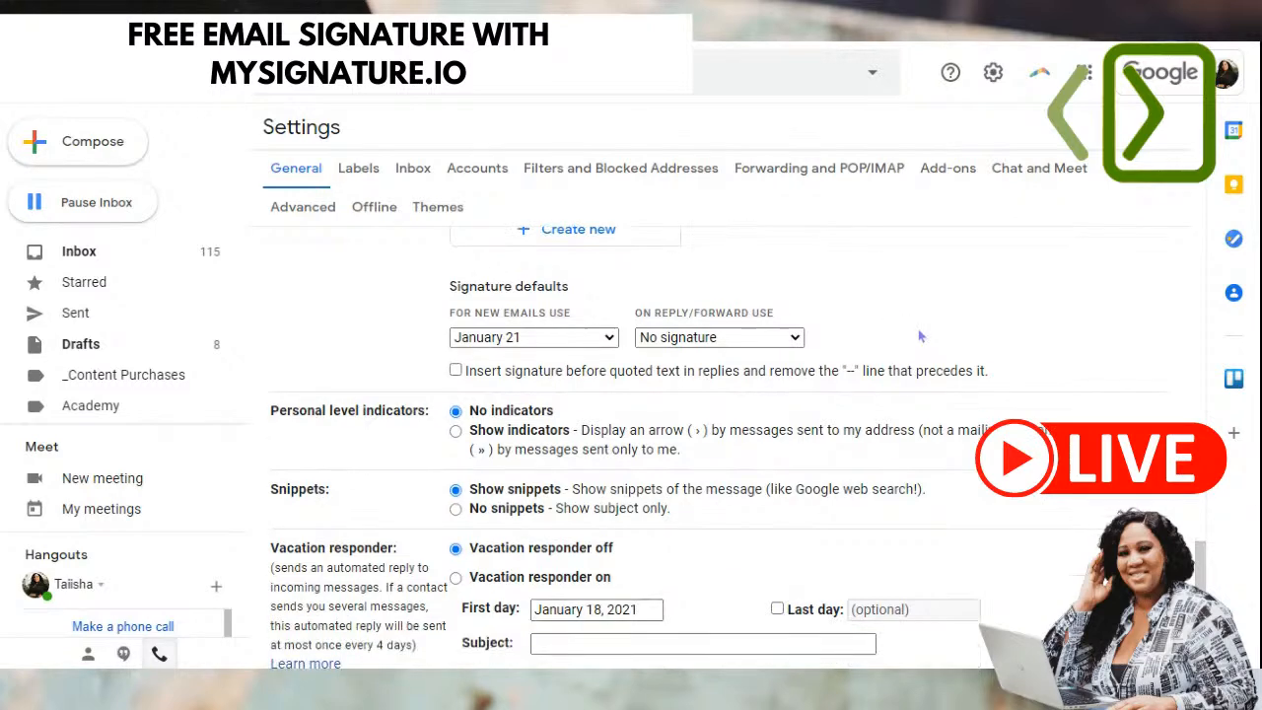
{"action": "scroll", "coordinate": [920, 336], "scroll_direction": "down", "scroll_amount": 2}
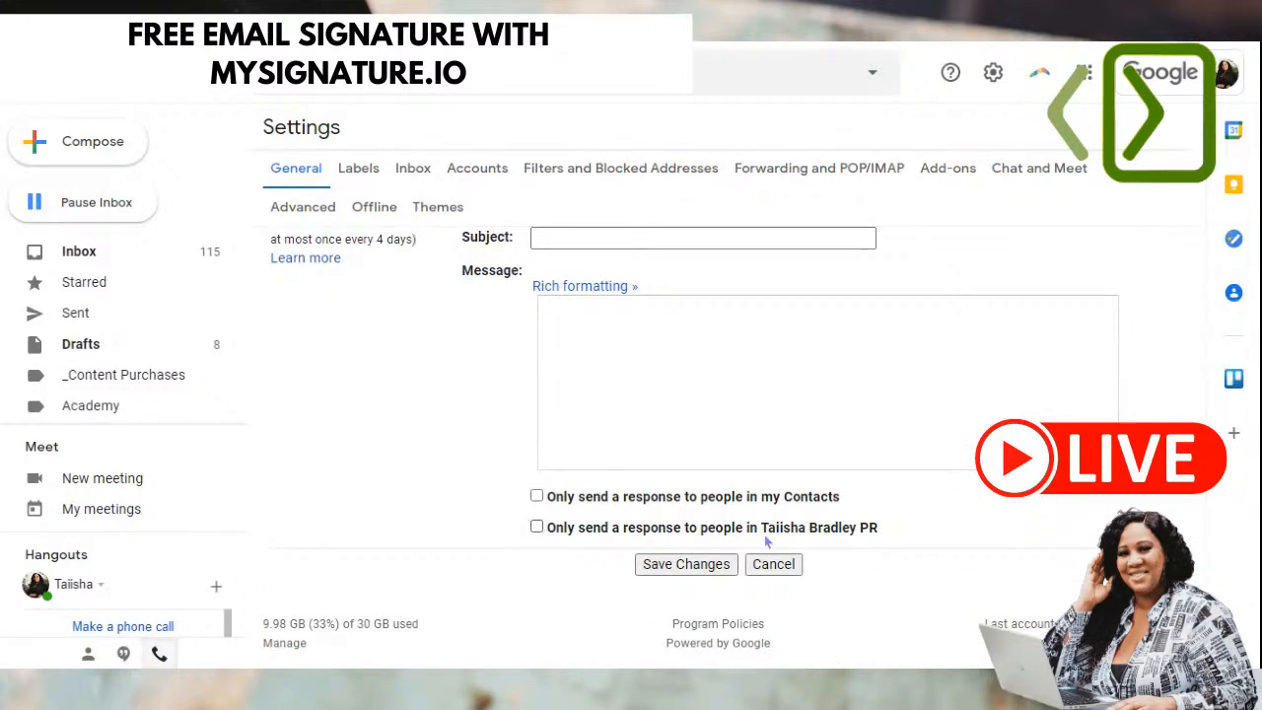
{"action": "left_click", "coordinate": [697, 567]}
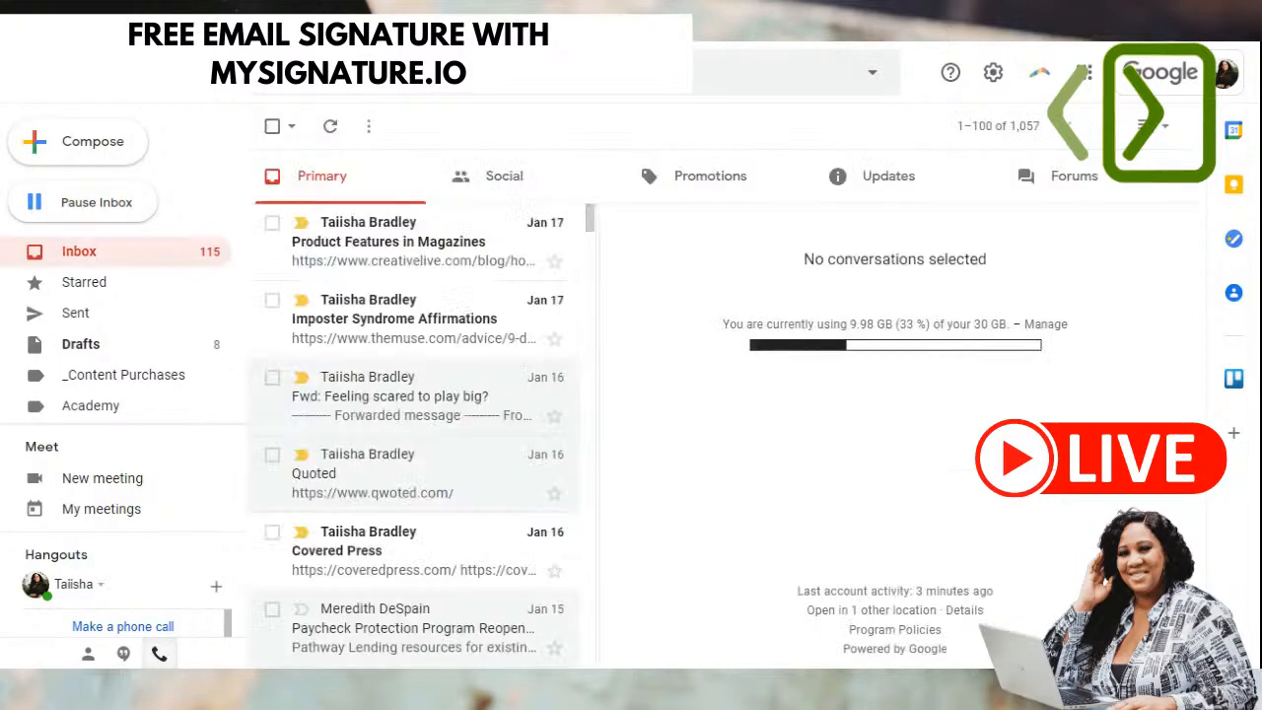
{"action": "left_click", "coordinate": [71, 146]}
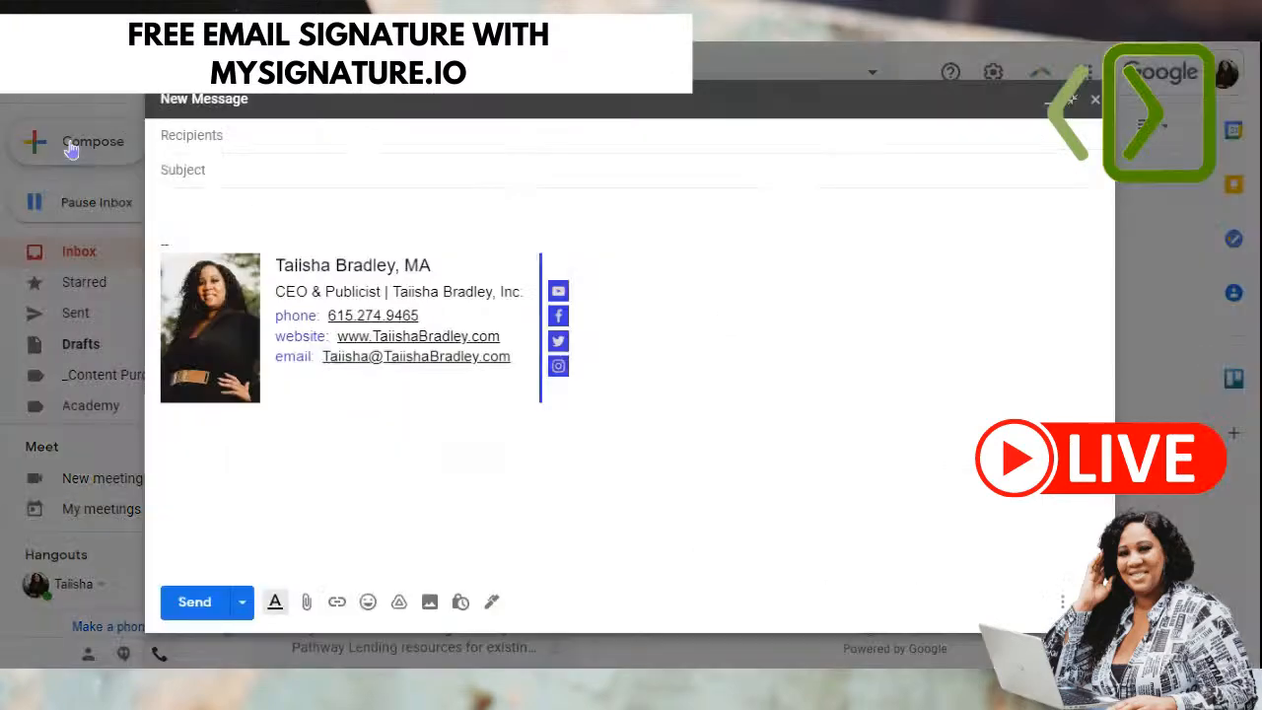
{"action": "mouse_move", "coordinate": [601, 399]}
{"action": "left_mouse_down"}
{"action": "mouse_move", "coordinate": [189, 290]}
{"action": "mouse_move", "coordinate": [181, 274]}
{"action": "left_mouse_up"}
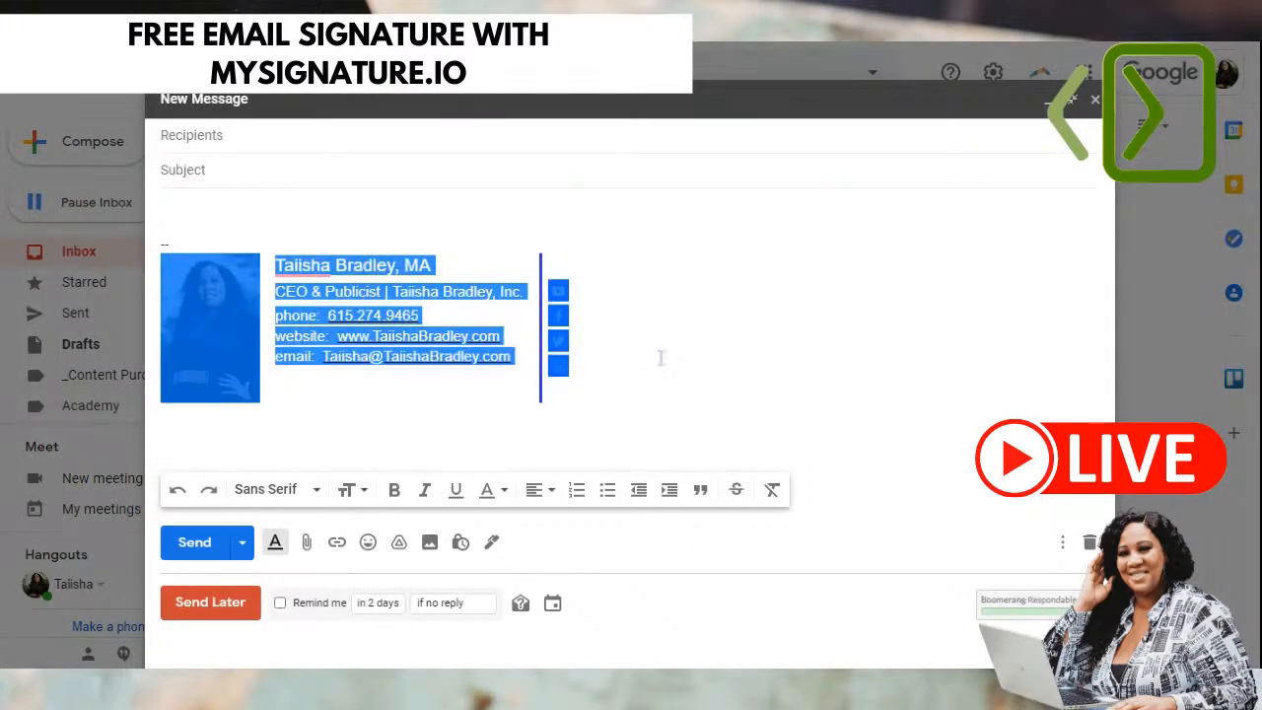
{"action": "left_click", "coordinate": [721, 383]}
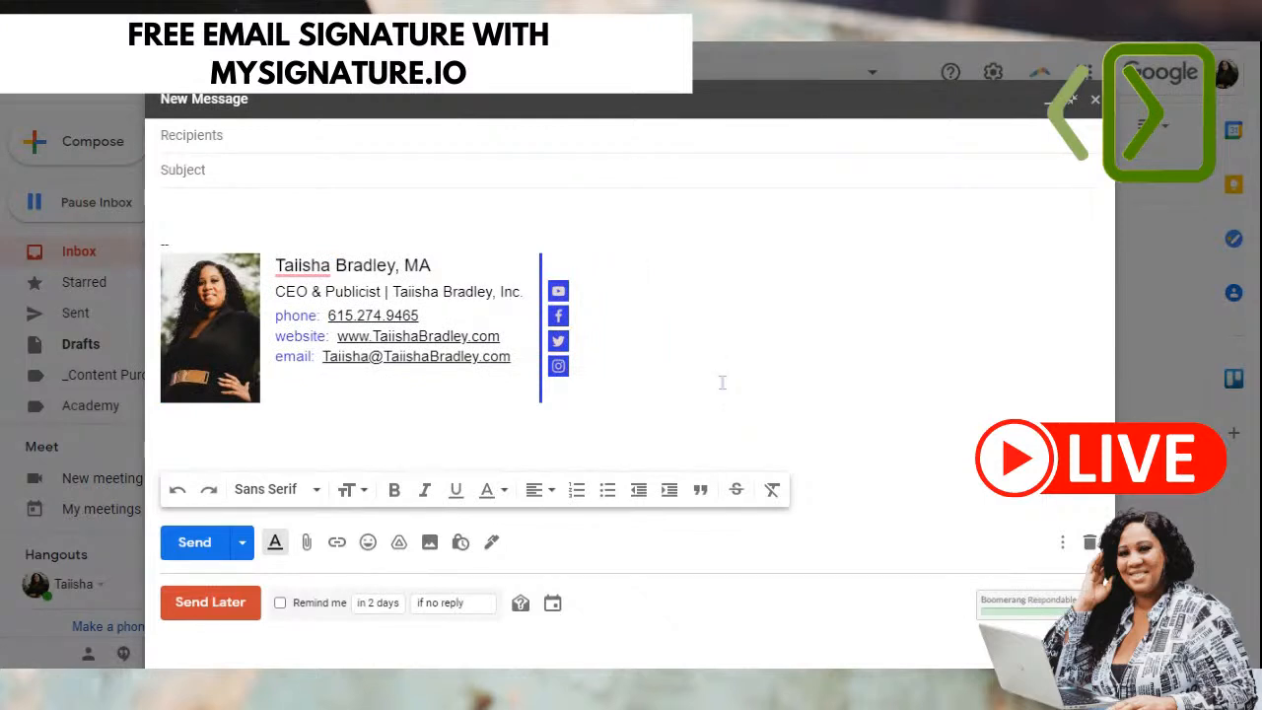
{"action": "left_click", "coordinate": [297, 396]}
{"action": "left_click", "coordinate": [251, 431]}
{"action": "left_click", "coordinate": [343, 394]}
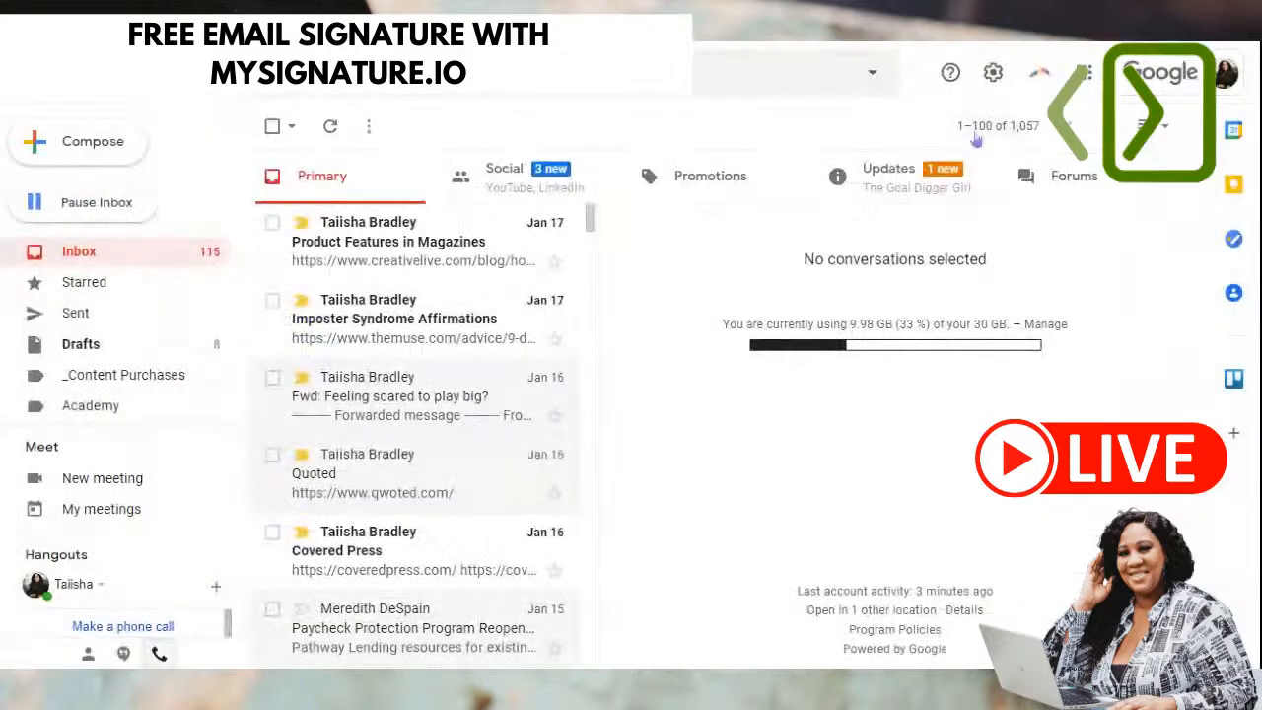
{"action": "left_click", "coordinate": [1095, 99]}
{"action": "left_click", "coordinate": [993, 73]}
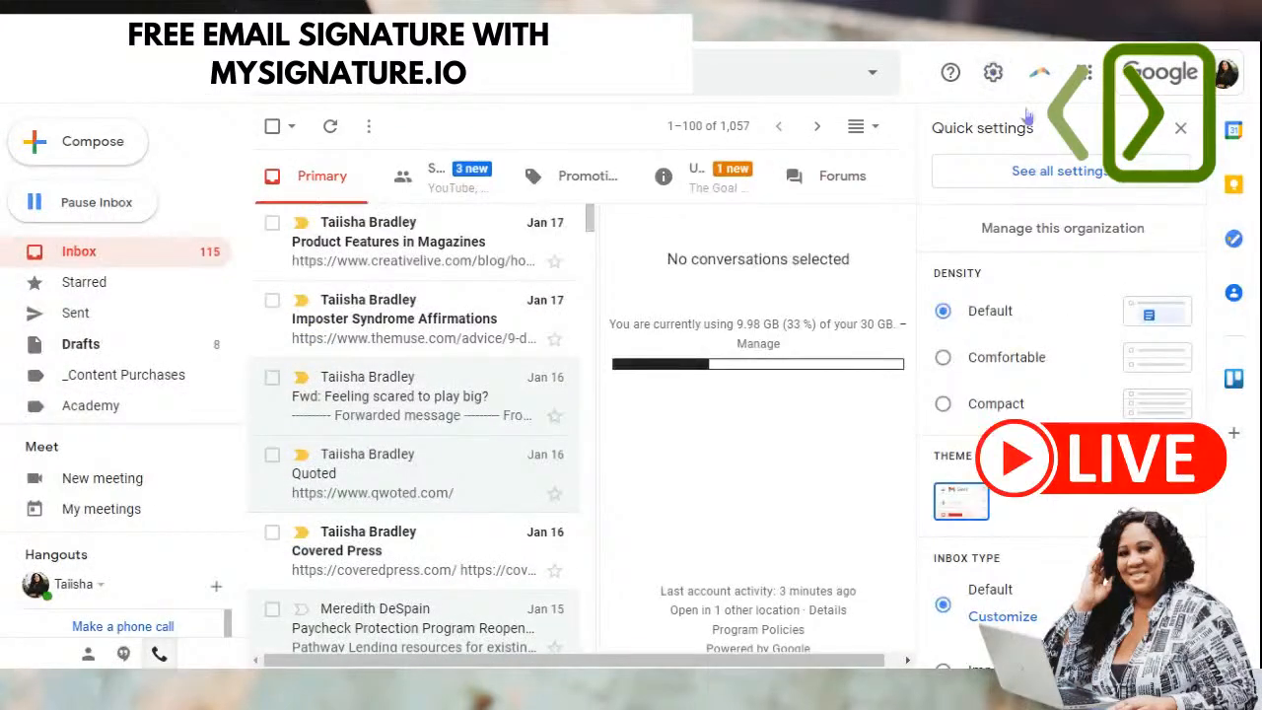
{"action": "left_click", "coordinate": [1037, 172]}
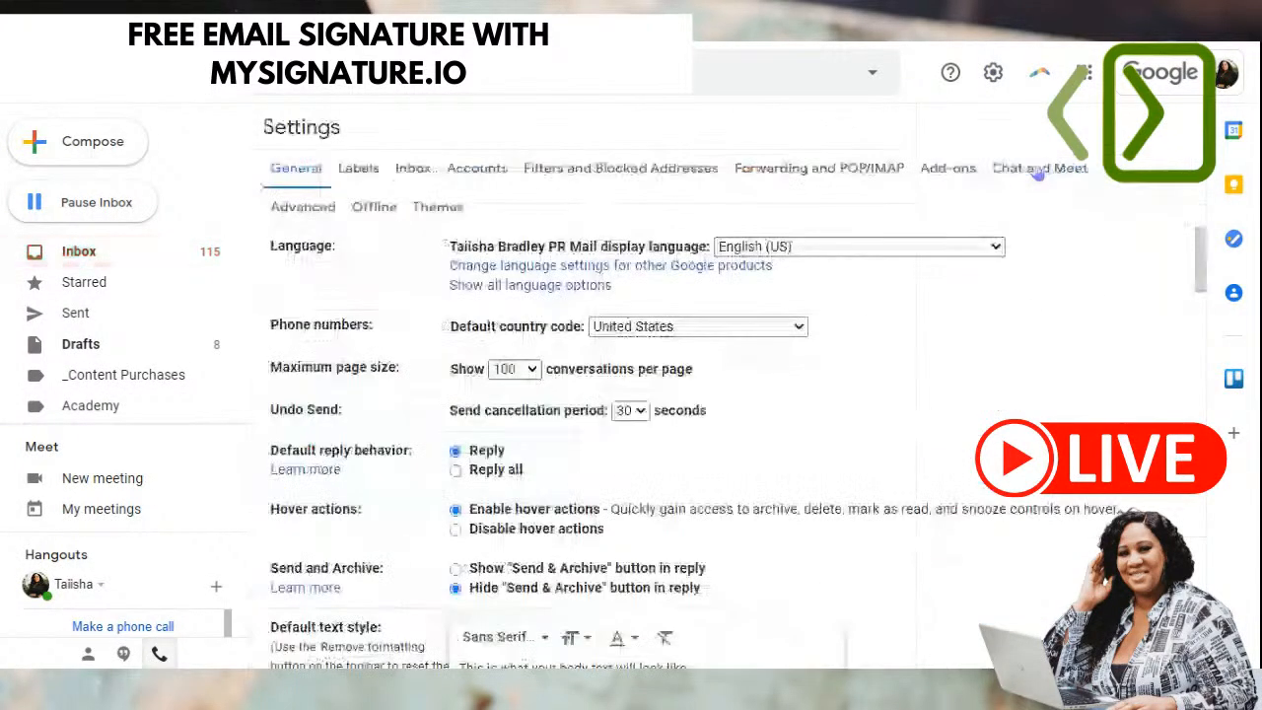
{"action": "scroll", "coordinate": [424, 534], "scroll_direction": "down", "scroll_amount": 10}
{"action": "scroll", "coordinate": [424, 535], "scroll_direction": "down", "scroll_amount": 15}
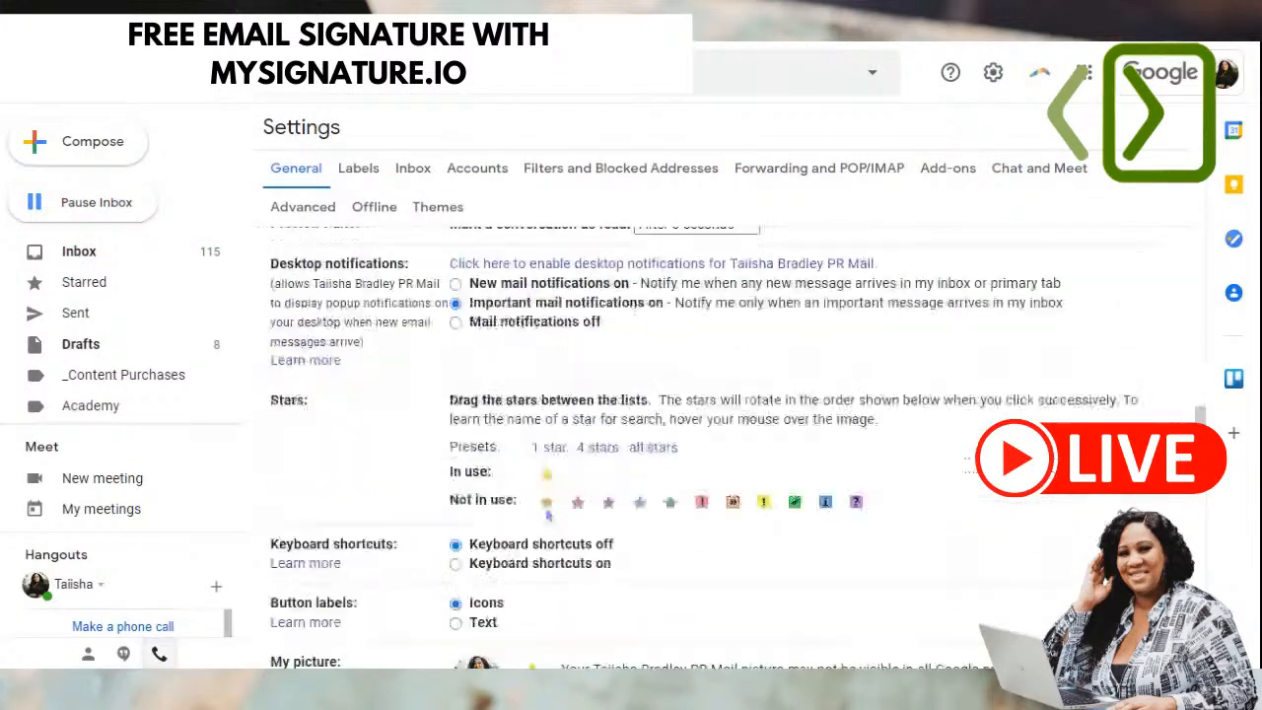
{"action": "scroll", "coordinate": [549, 514], "scroll_direction": "down", "scroll_amount": 3}
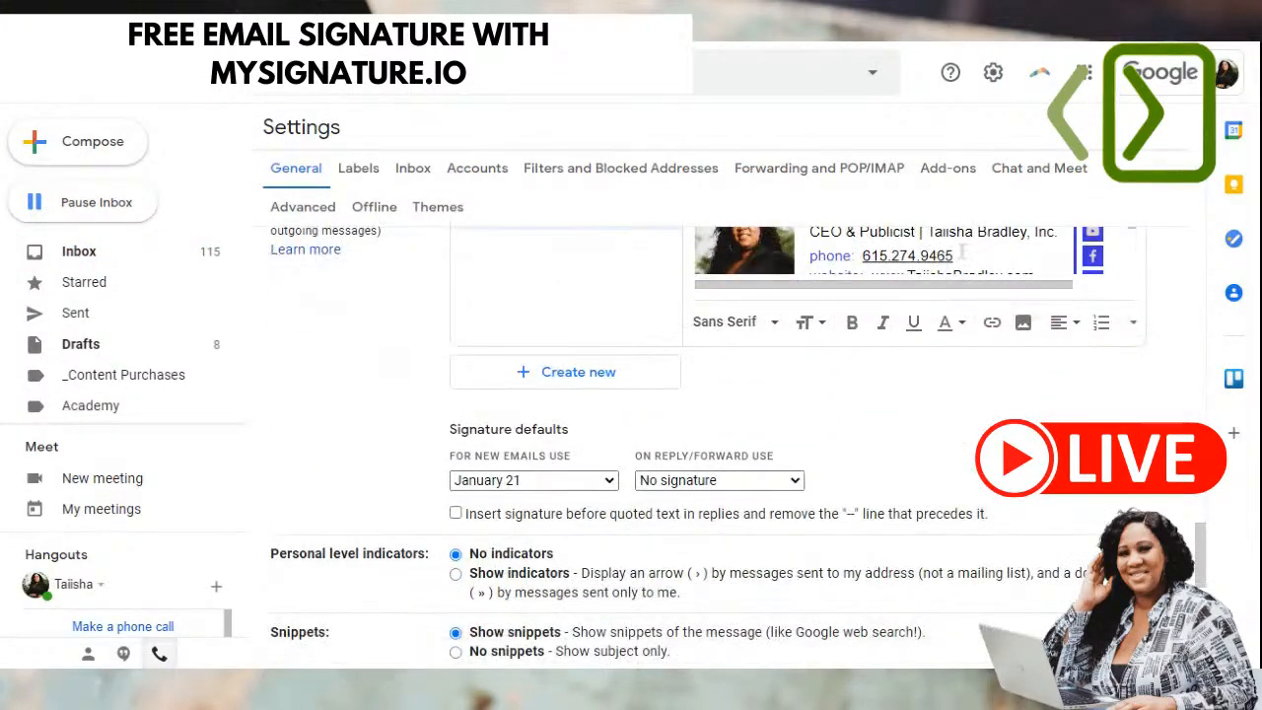
{"action": "scroll", "coordinate": [945, 264], "scroll_direction": "up", "scroll_amount": 1}
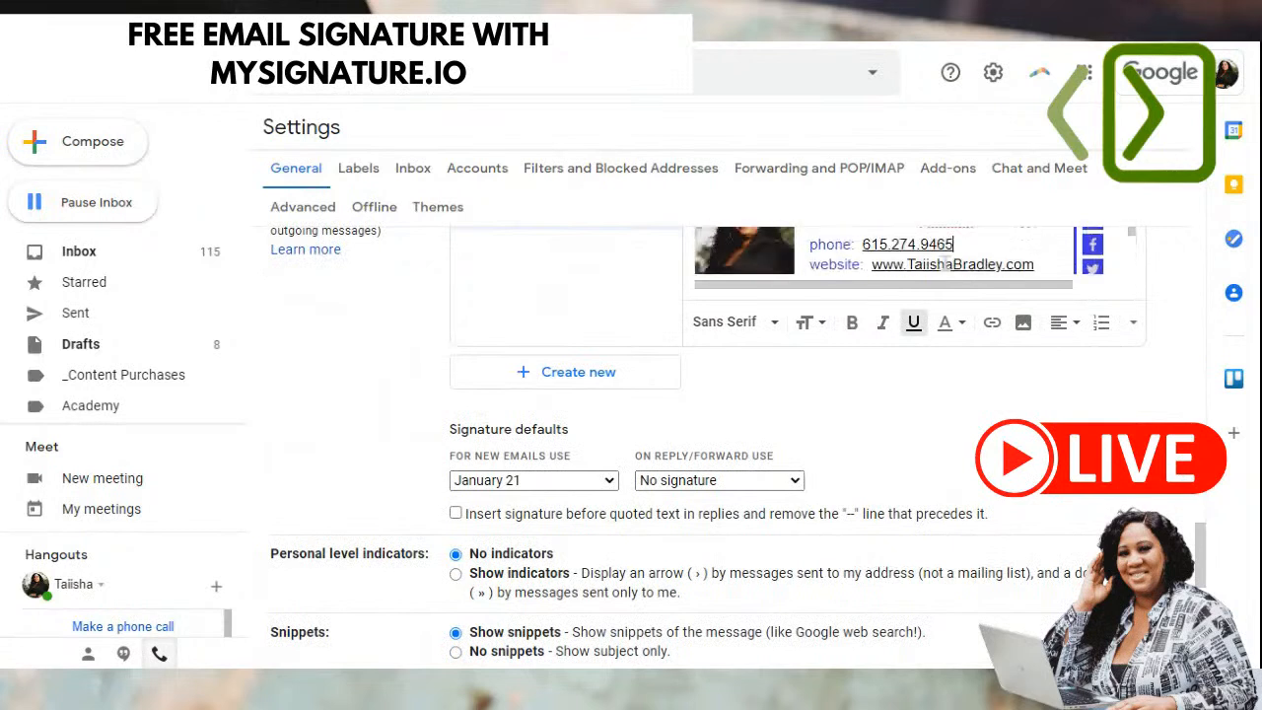
{"action": "scroll", "coordinate": [1009, 242], "scroll_direction": "down", "scroll_amount": 1}
{"action": "left_click", "coordinate": [872, 255]}
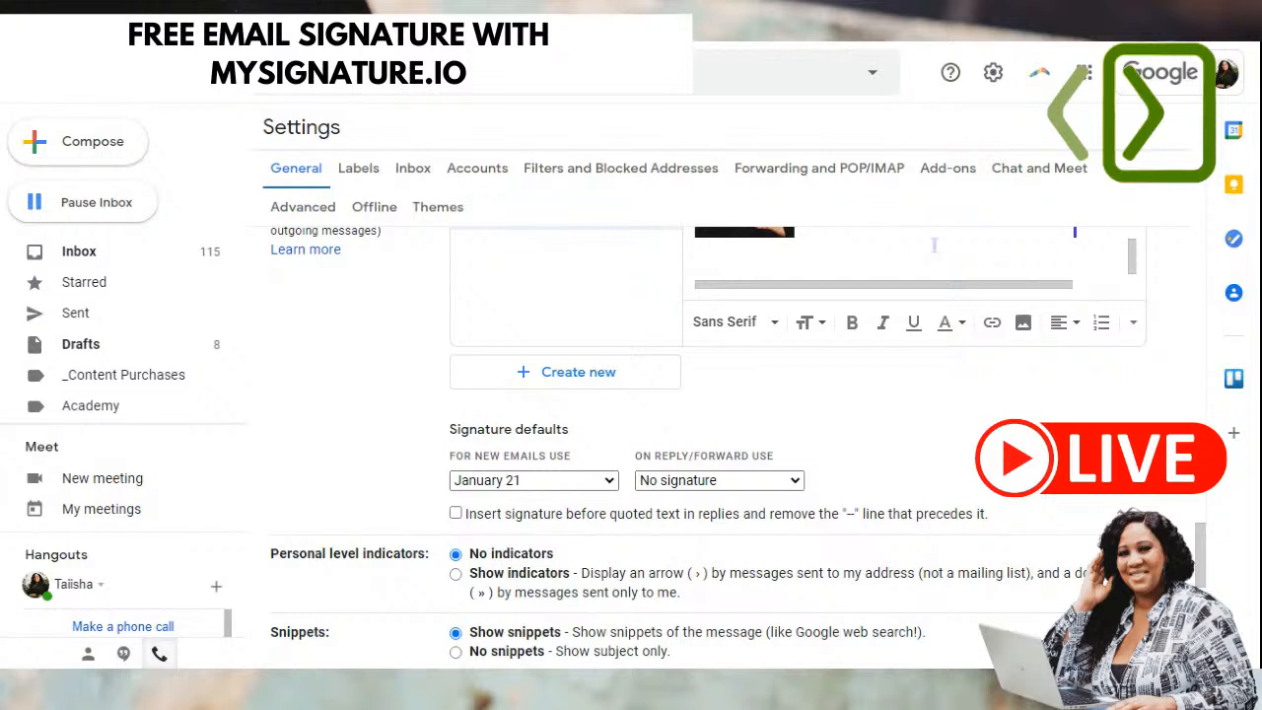
{"action": "left_click_drag", "start_coordinate": [1132, 259], "coordinate": [1130, 255]}
{"action": "scroll", "coordinate": [1025, 264], "scroll_direction": "up", "scroll_amount": 3}
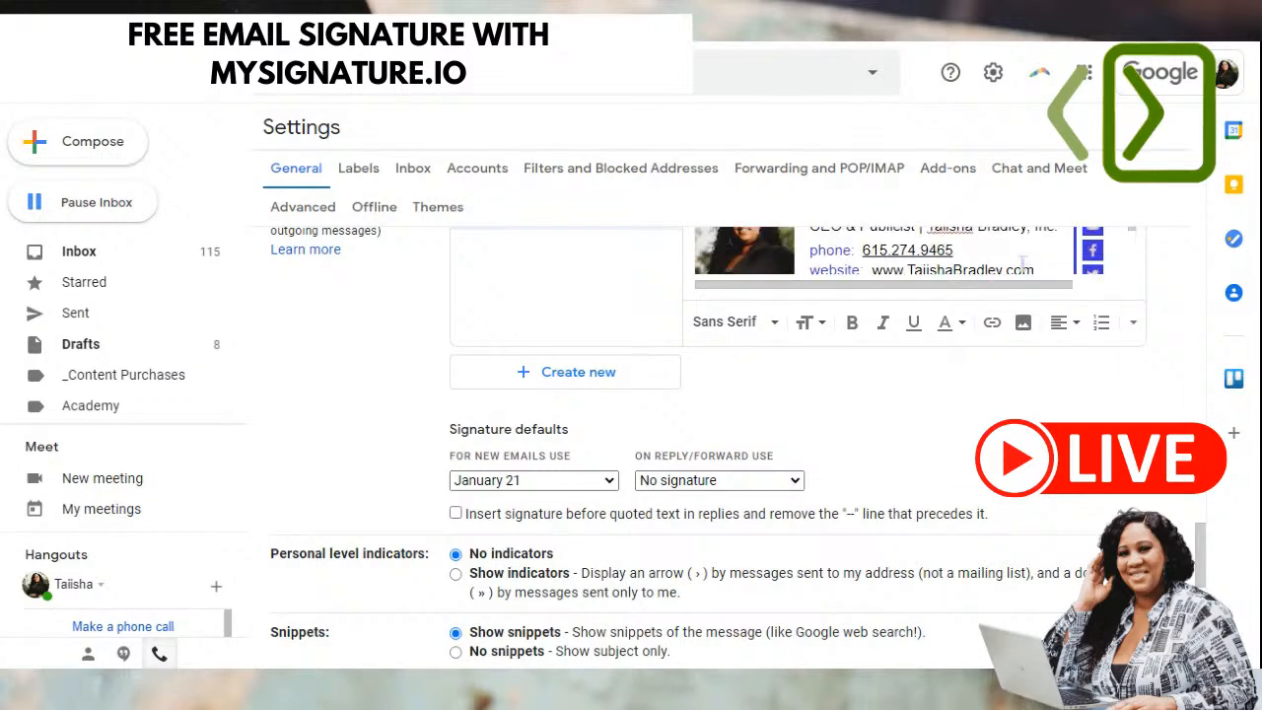
{"action": "left_click", "coordinate": [1025, 252]}
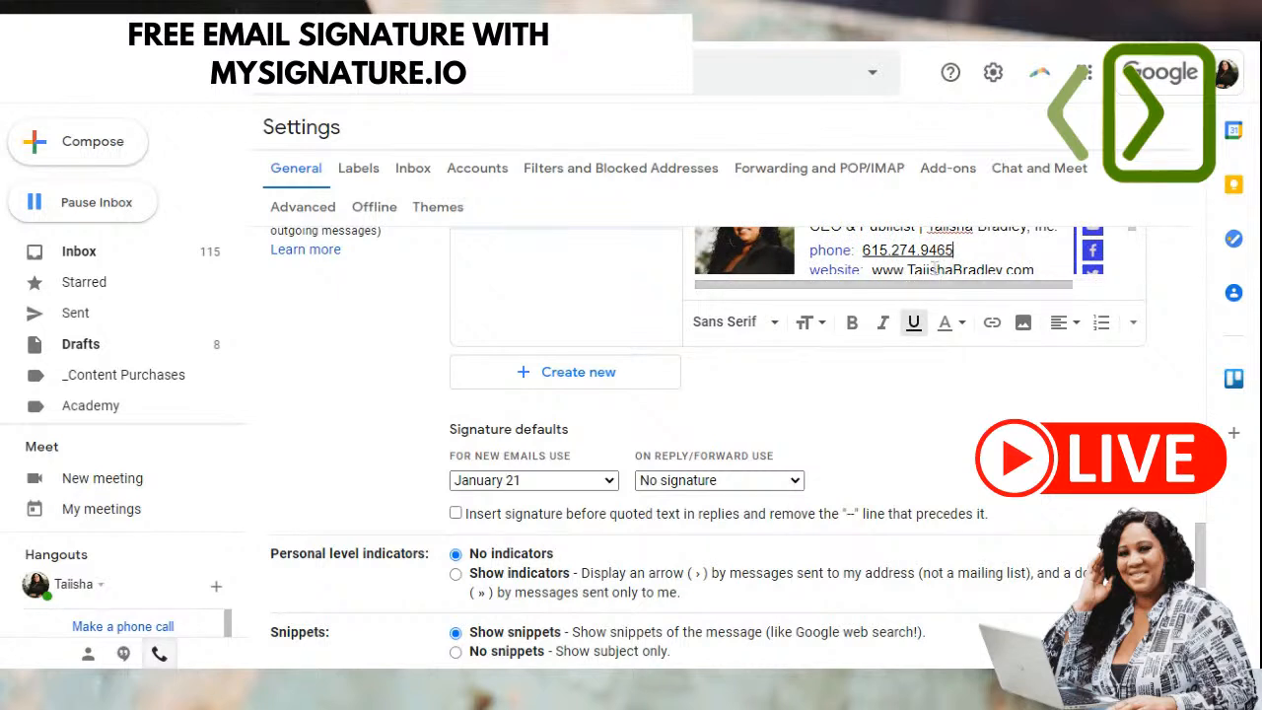
{"action": "scroll", "coordinate": [1031, 248], "scroll_direction": "down", "scroll_amount": 2}
{"action": "left_click", "coordinate": [943, 241]}
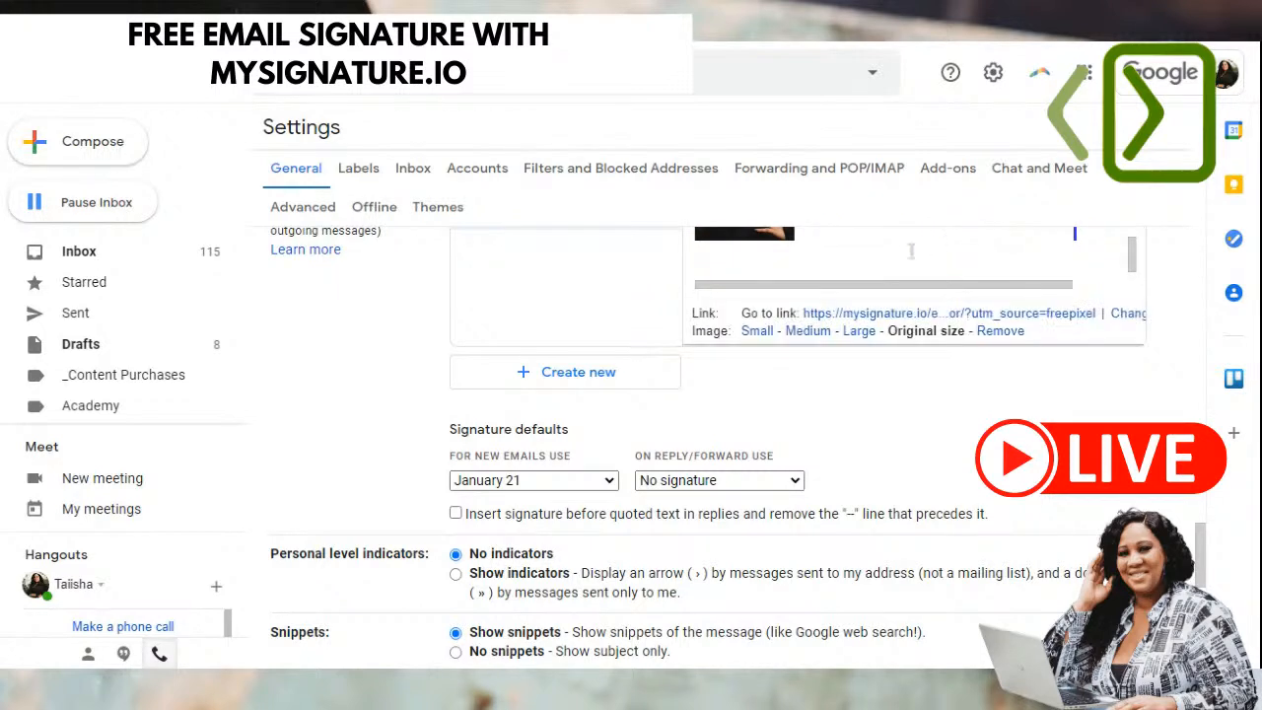
{"action": "left_click", "coordinate": [883, 242]}
{"action": "scroll", "coordinate": [882, 252], "scroll_direction": "up", "scroll_amount": 1}
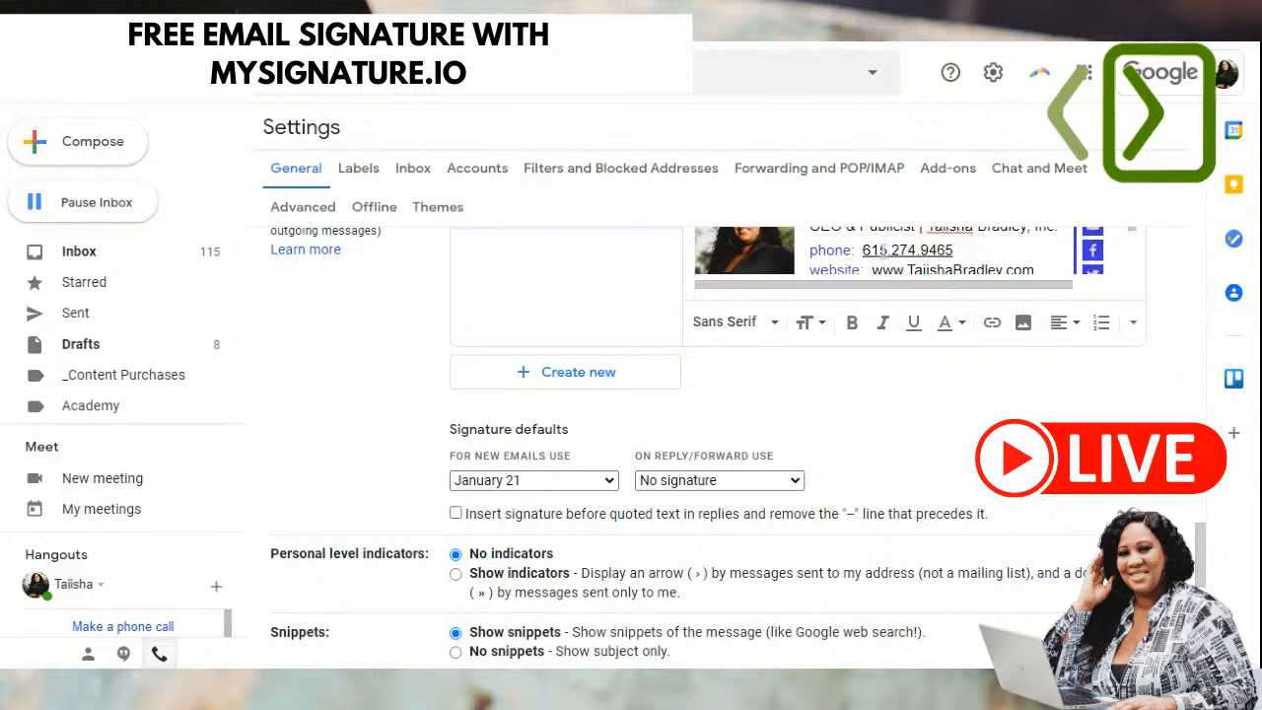
{"action": "key", "text": "Down"}
{"action": "key", "text": "Down"}
{"action": "key", "text": "Down"}
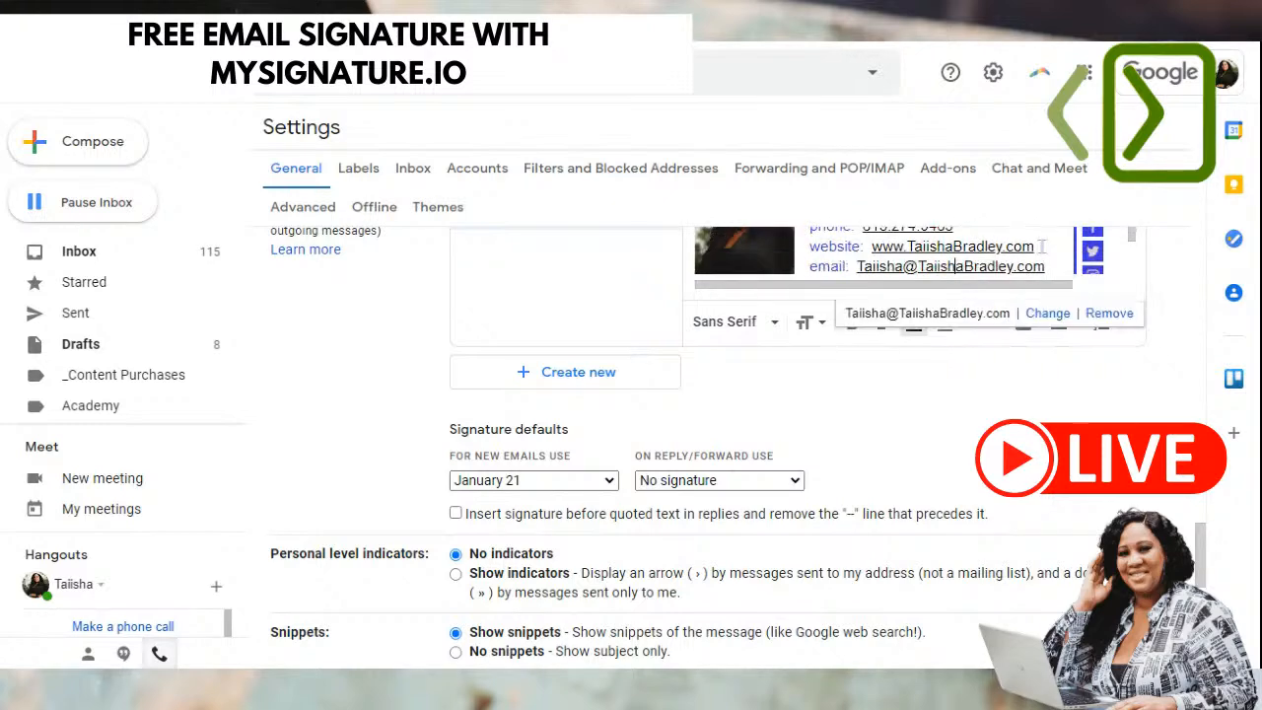
{"action": "key", "text": "Down"}
{"action": "key", "text": "Down"}
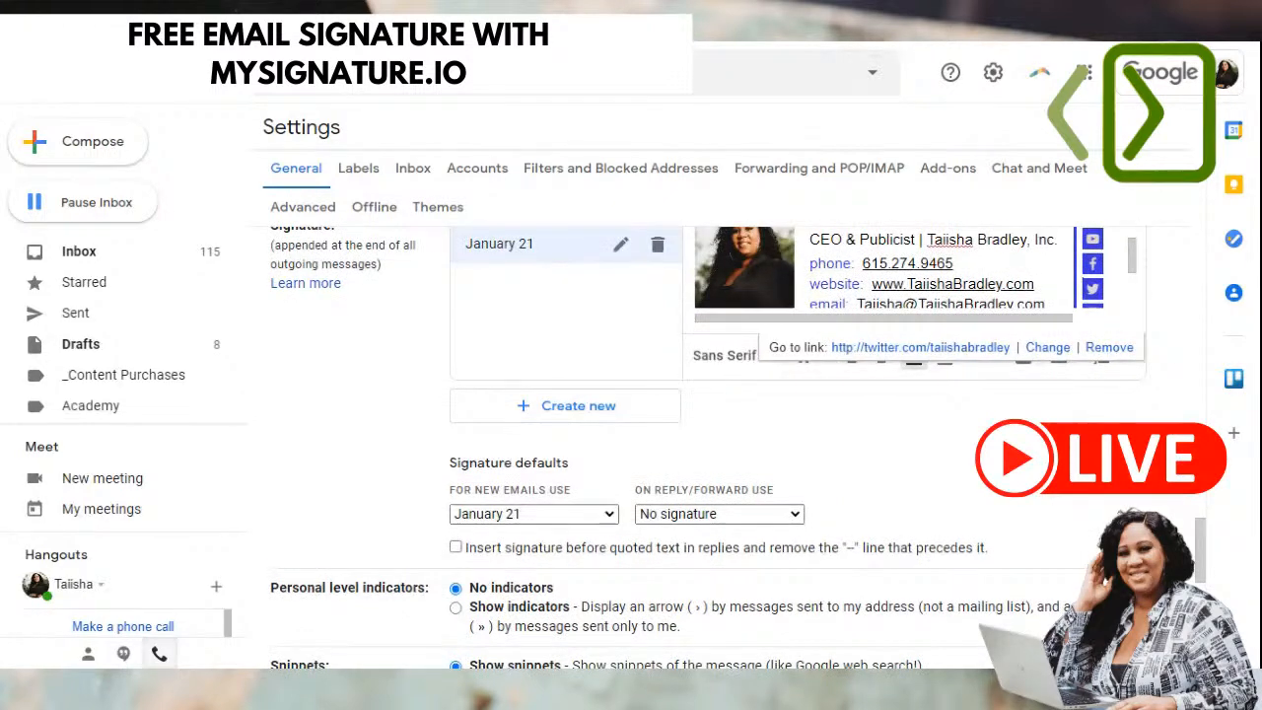
{"action": "left_click", "coordinate": [1043, 299]}
{"action": "scroll", "coordinate": [1043, 299], "scroll_direction": "down", "scroll_amount": 1}
{"action": "left_click", "coordinate": [886, 268]}
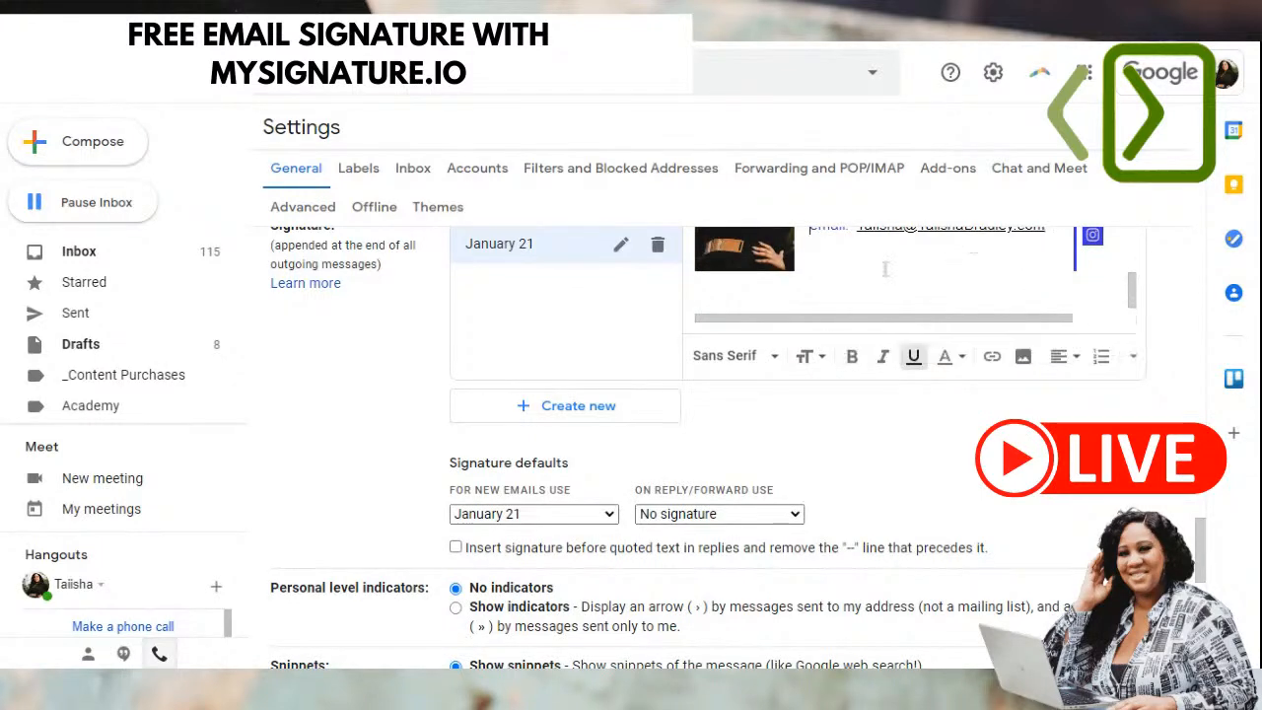
{"action": "left_click", "coordinate": [1056, 233]}
{"action": "scroll", "coordinate": [1057, 234], "scroll_direction": "up", "scroll_amount": 1}
{"action": "left_click", "coordinate": [1057, 234]}
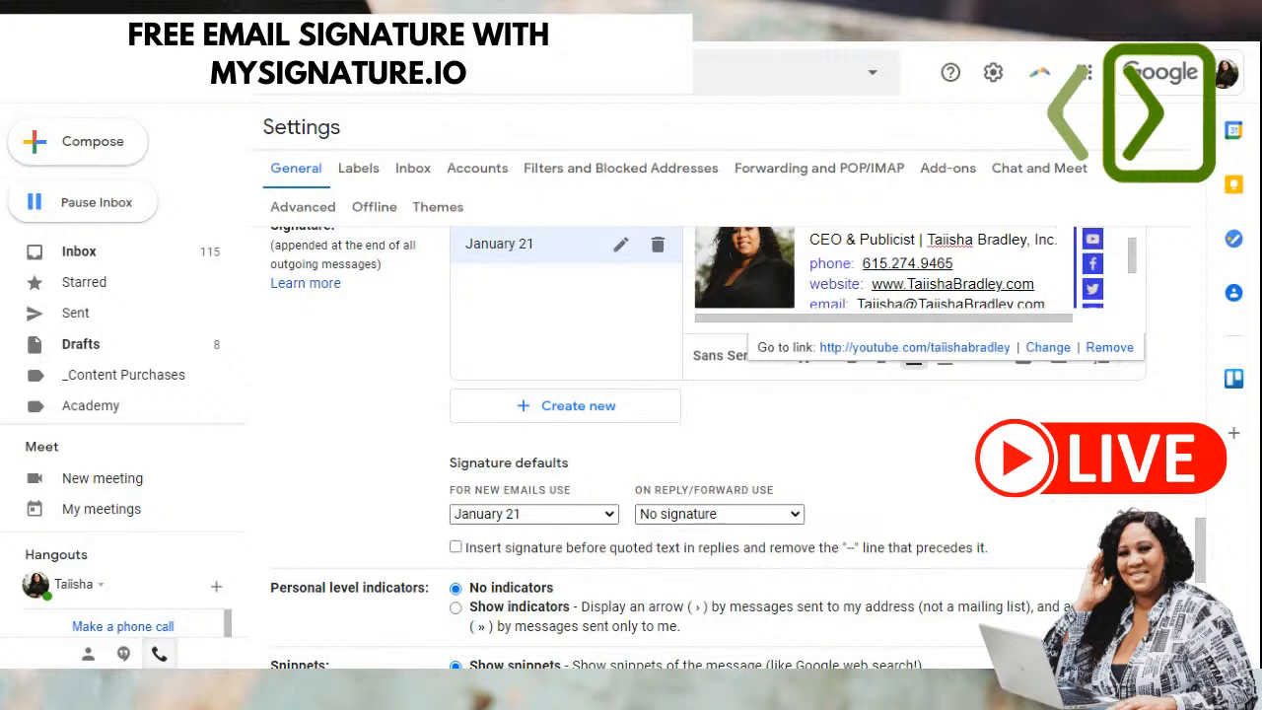
{"action": "scroll", "coordinate": [1016, 285], "scroll_direction": "down", "scroll_amount": 1}
{"action": "left_click", "coordinate": [874, 264]}
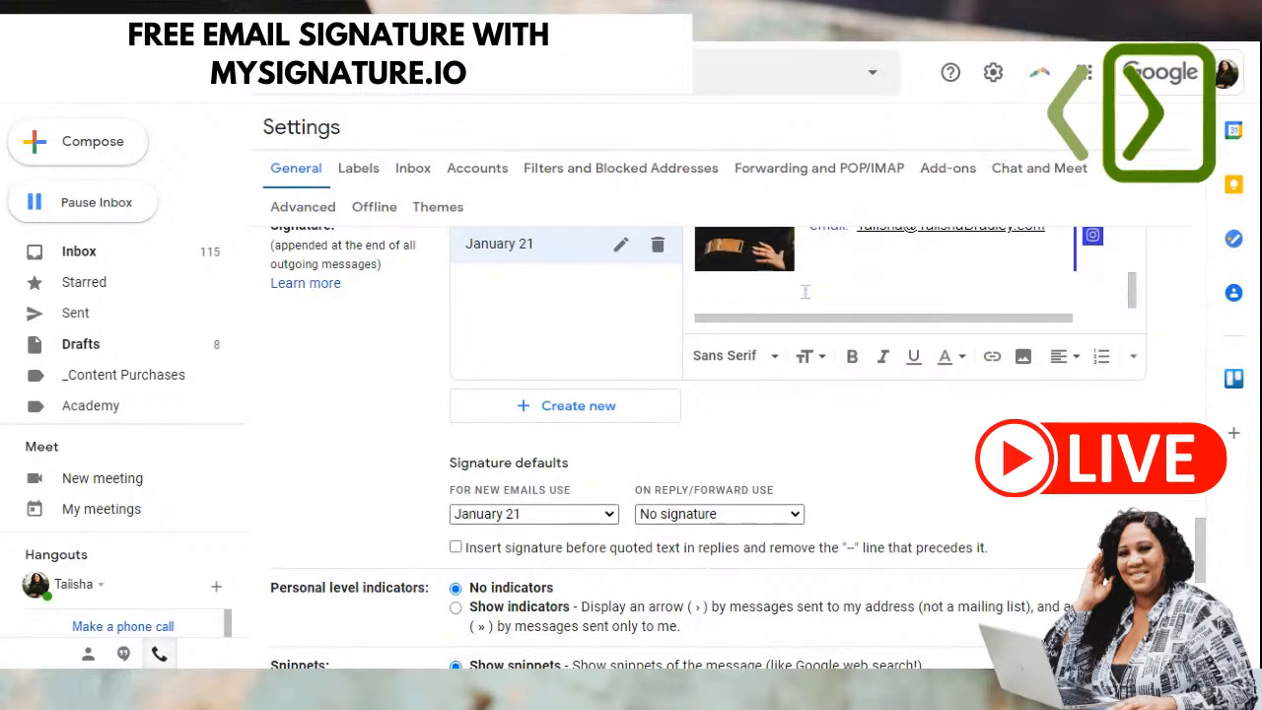
- Add the line 'Join my upcoming Masterclass on YouTube! Wednesday, January 20th at 6PM!' plus the webinar URL
{"action": "type", "text": "Join my upcoming Ma"}
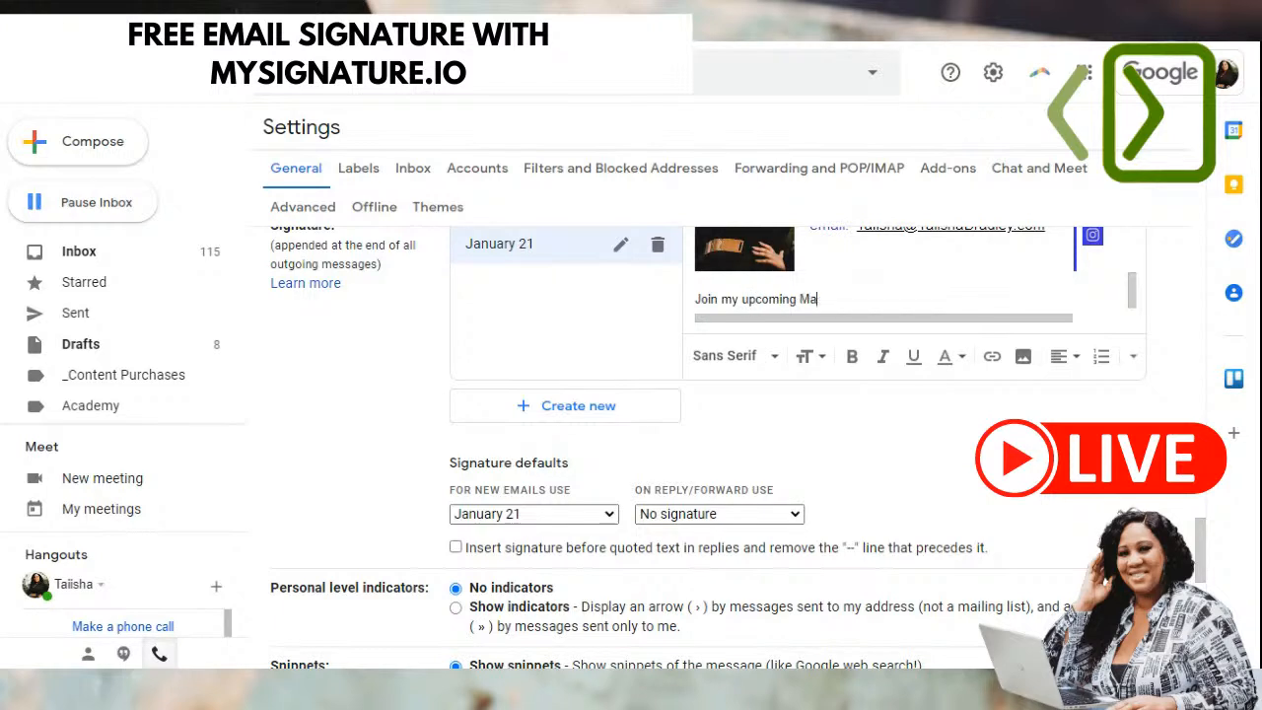
{"action": "type", "text": "sterclass on YouTube!  W"}
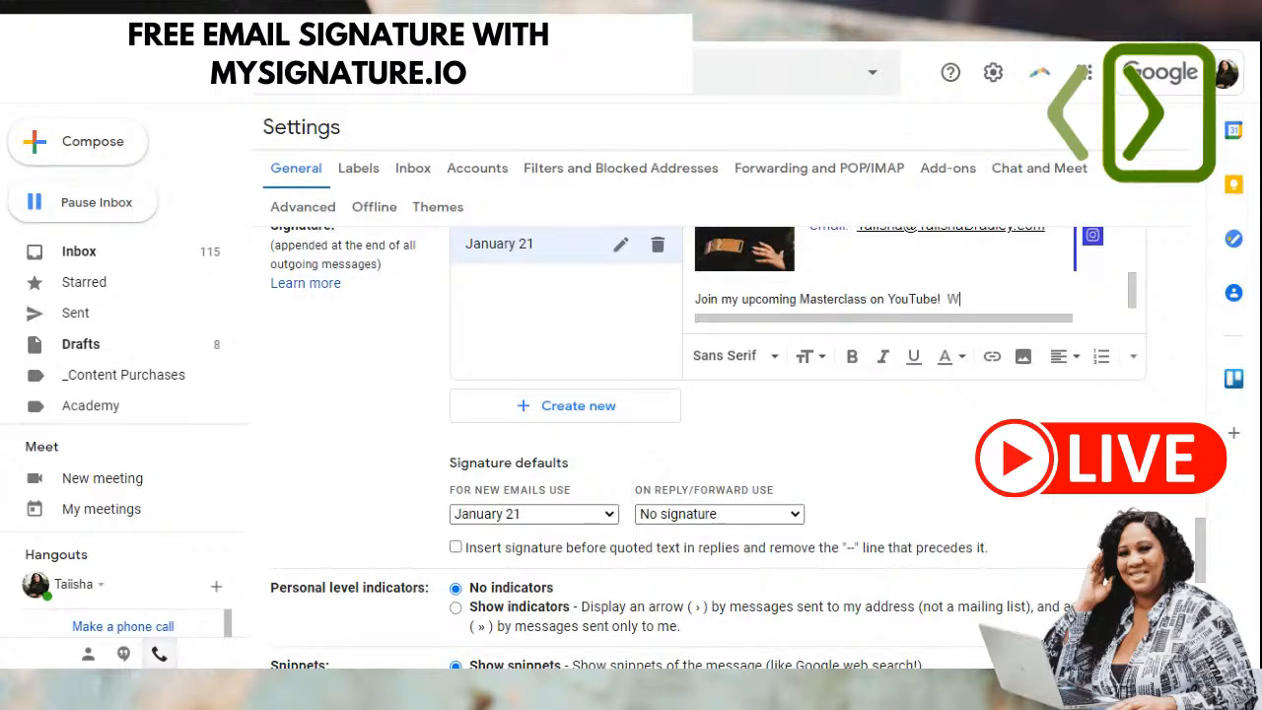
{"action": "type", "text": "ednesday, January 2"}
{"action": "type", "text": "oth at"}
{"action": "key", "text": "BackSpace"}
{"action": "key", "text": "BackSpace"}
{"action": "key", "text": "BackSpace"}
{"action": "key", "text": "BackSpace"}
{"action": "key", "text": "BackSpace"}
{"action": "key", "text": "BackSpace"}
{"action": "type", "text": "0"}
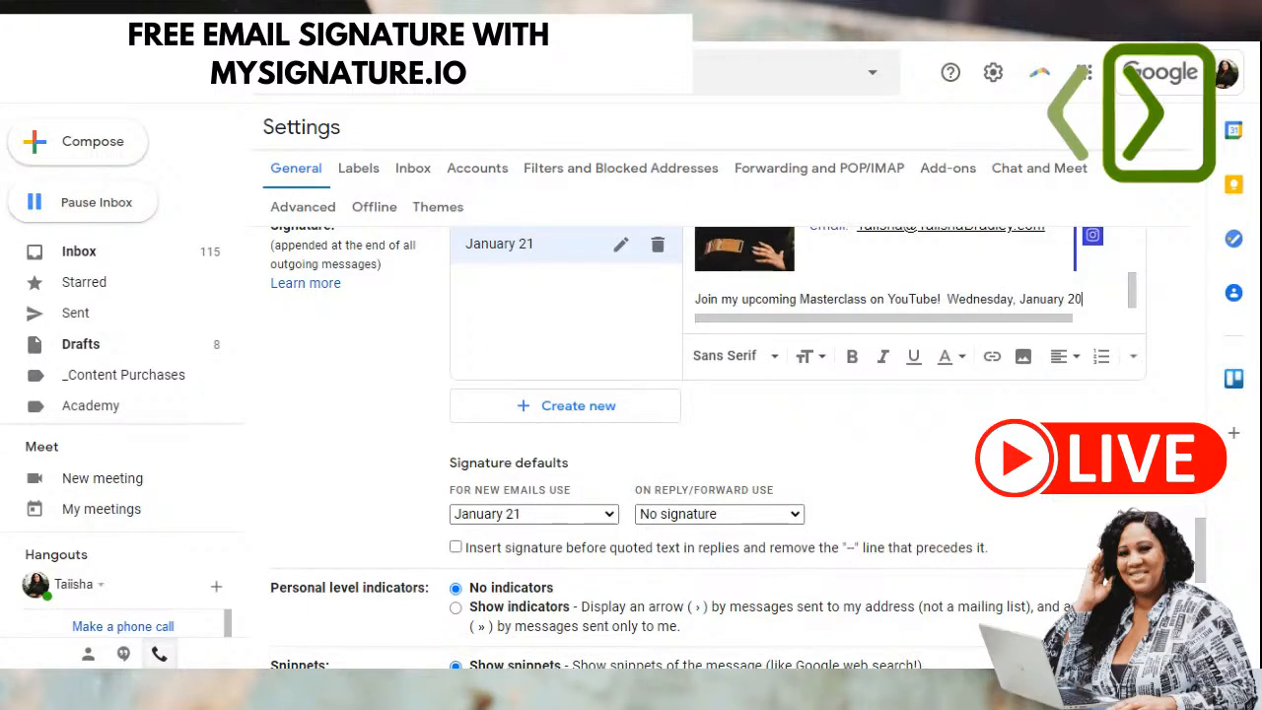
{"action": "type", "text": "th at 6PM!  TaiishaBr"}
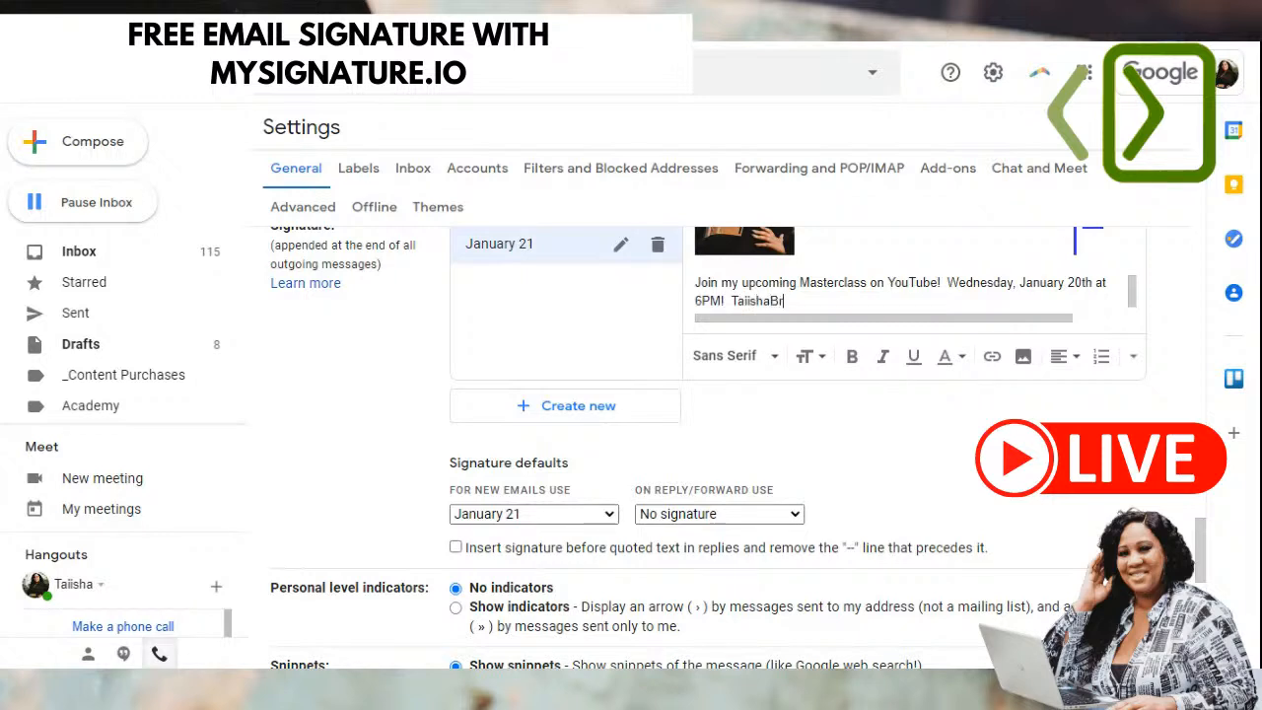
{"action": "type", "text": "adley,com/webinar"}
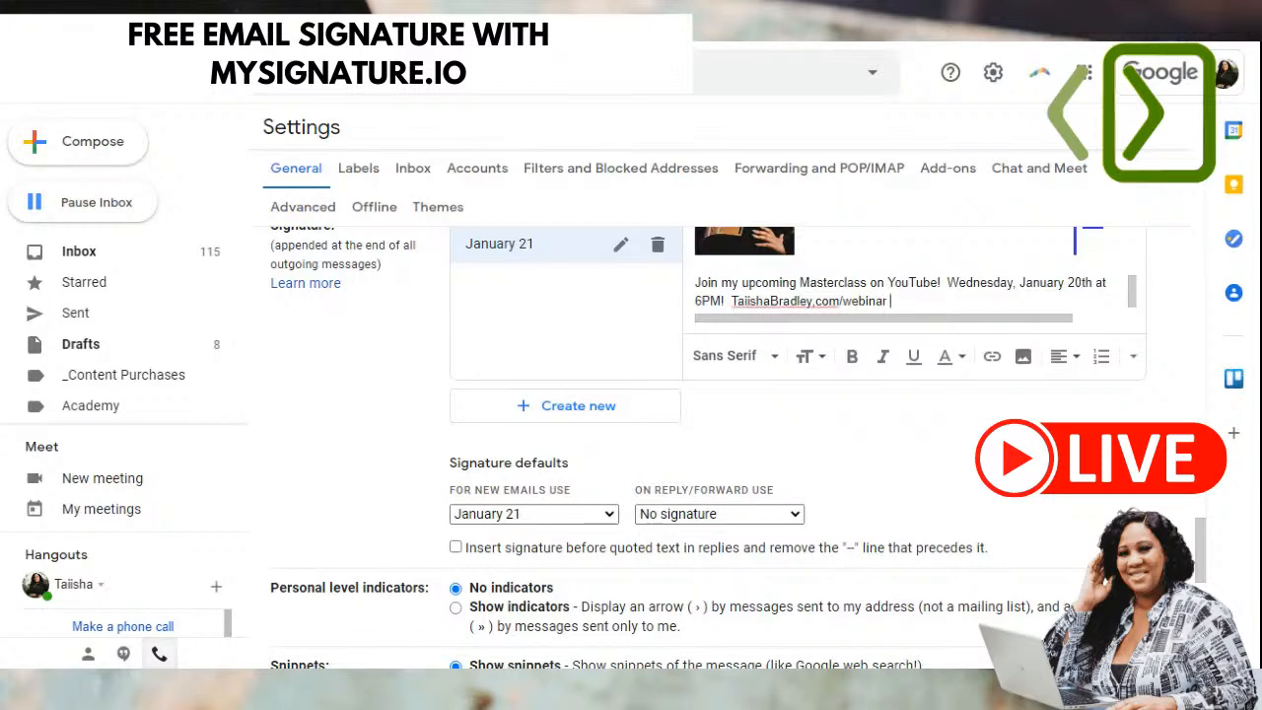
- Save the Gmail signature settings and start a new message to preview them
{"action": "mouse_move", "coordinate": [892, 300]}
{"action": "left_mouse_down"}
{"action": "mouse_move", "coordinate": [696, 280]}
{"action": "mouse_move", "coordinate": [665, 293]}
{"action": "left_mouse_up"}
{"action": "left_click", "coordinate": [818, 285]}
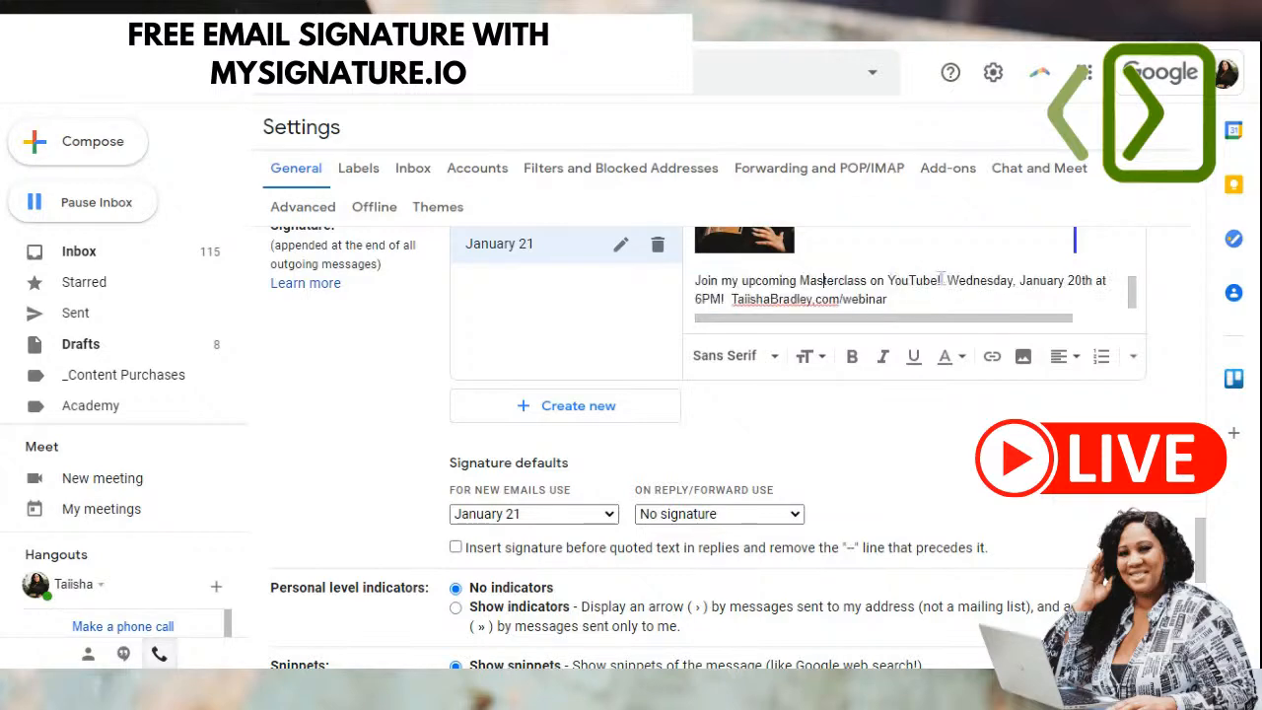
{"action": "scroll", "coordinate": [731, 466], "scroll_direction": "down", "scroll_amount": 1}
{"action": "scroll", "coordinate": [731, 465], "scroll_direction": "down", "scroll_amount": 6}
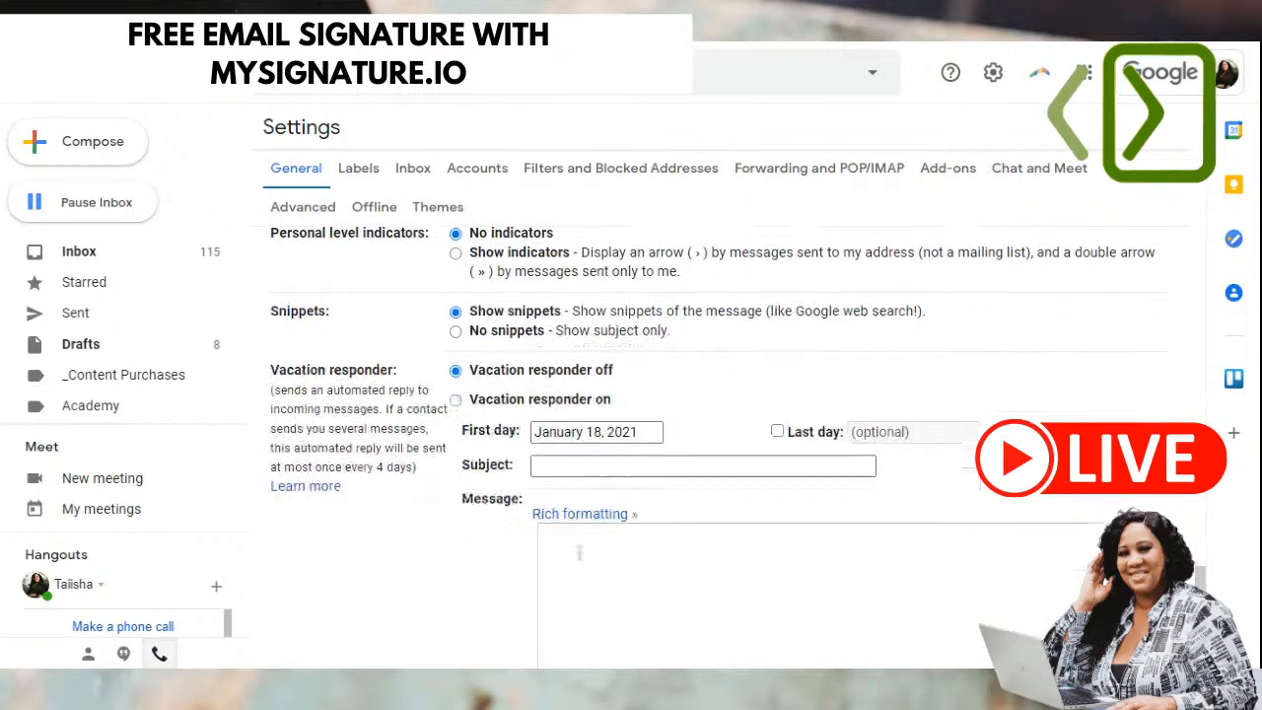
{"action": "left_click", "coordinate": [672, 566]}
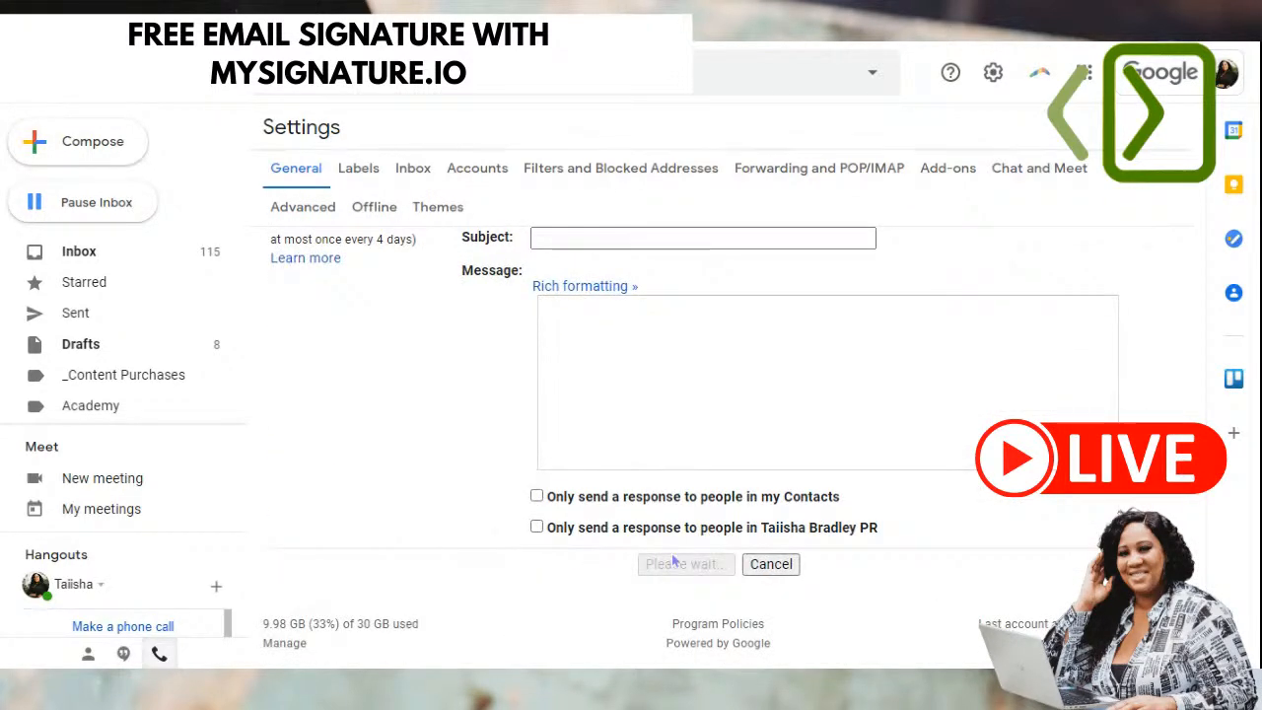
{"action": "left_click", "coordinate": [45, 144]}
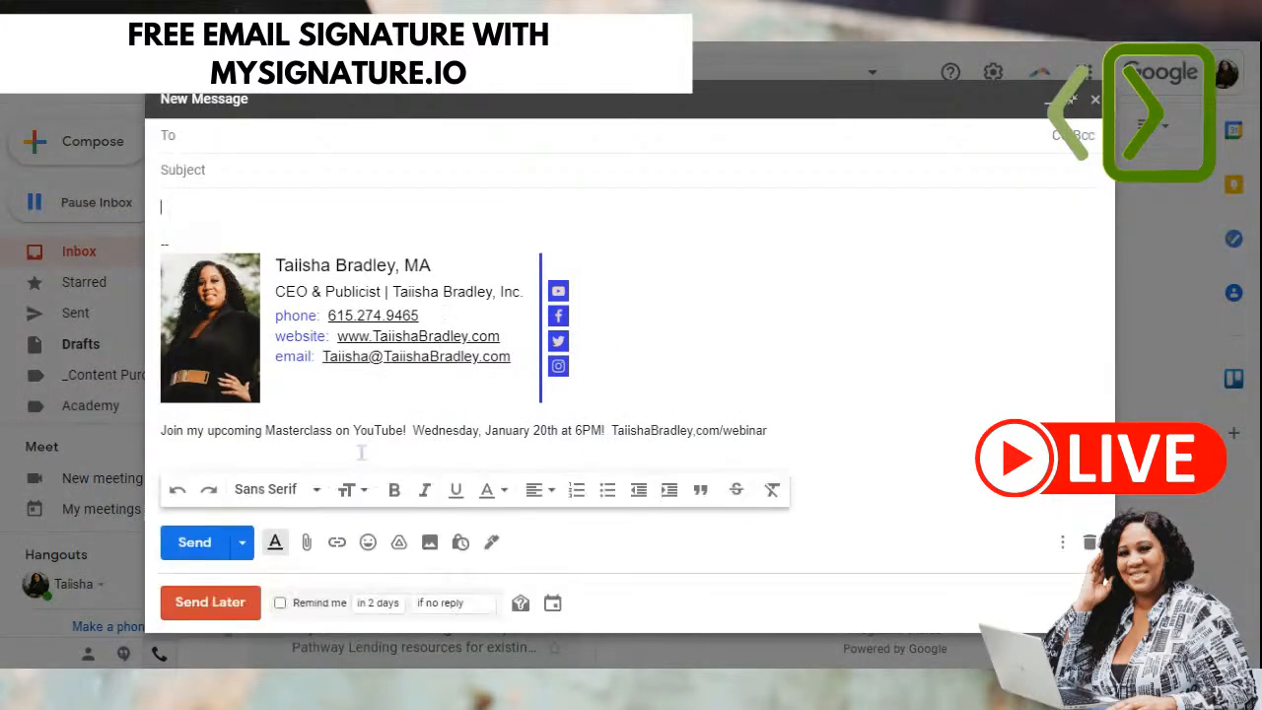
- Check the inserted signature's Masterclass promo line by selecting its words and webinar address
{"action": "double_click", "coordinate": [265, 434]}
{"action": "triple_click", "coordinate": [264, 432]}
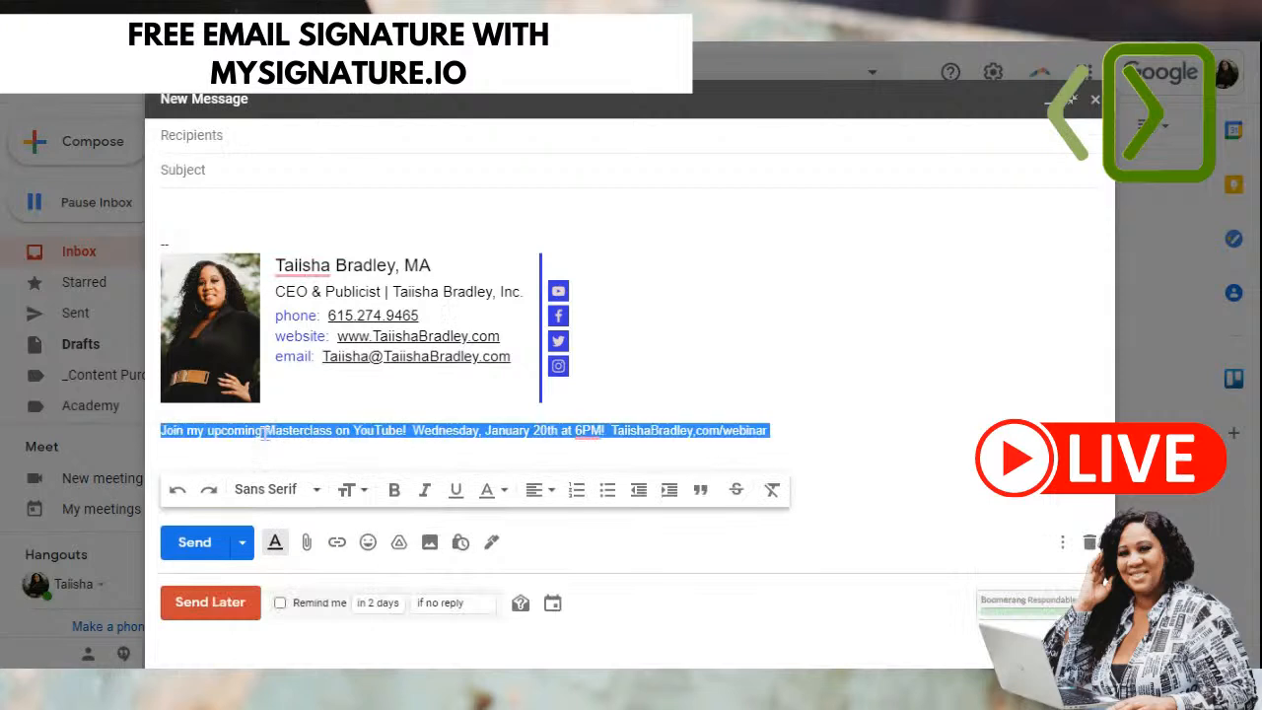
{"action": "left_click", "coordinate": [817, 351]}
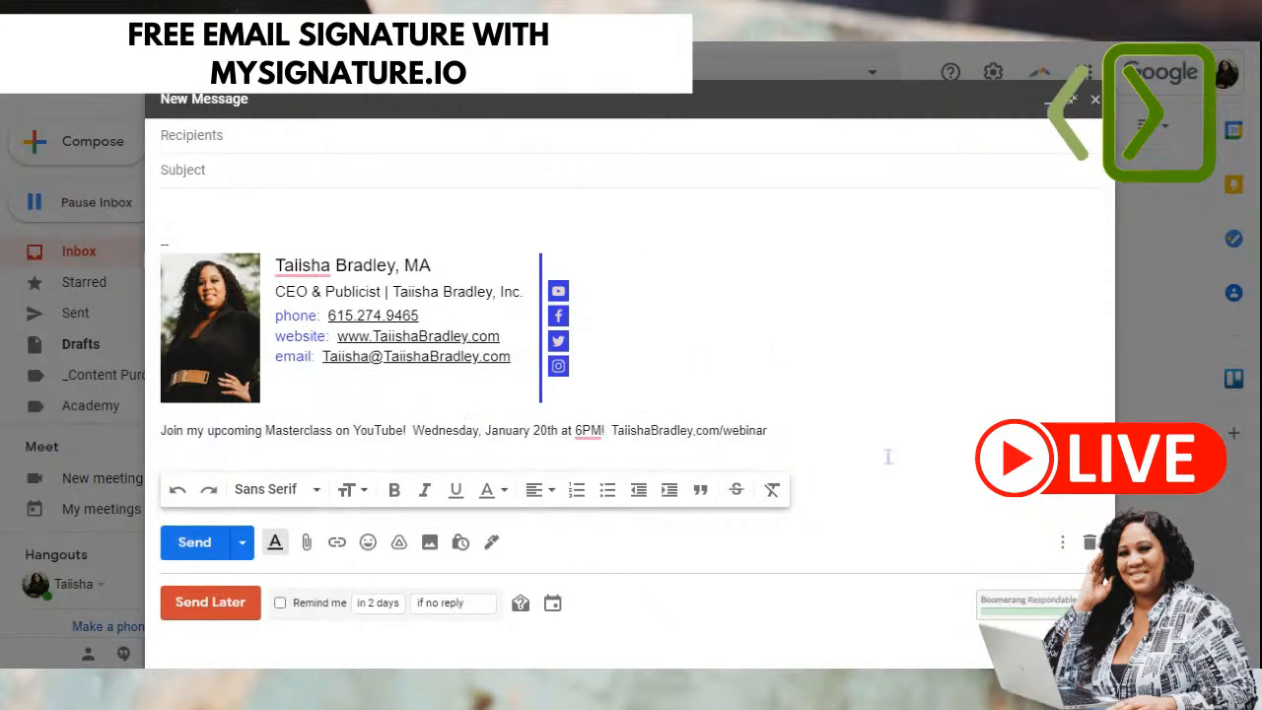
{"action": "left_click", "coordinate": [651, 430]}
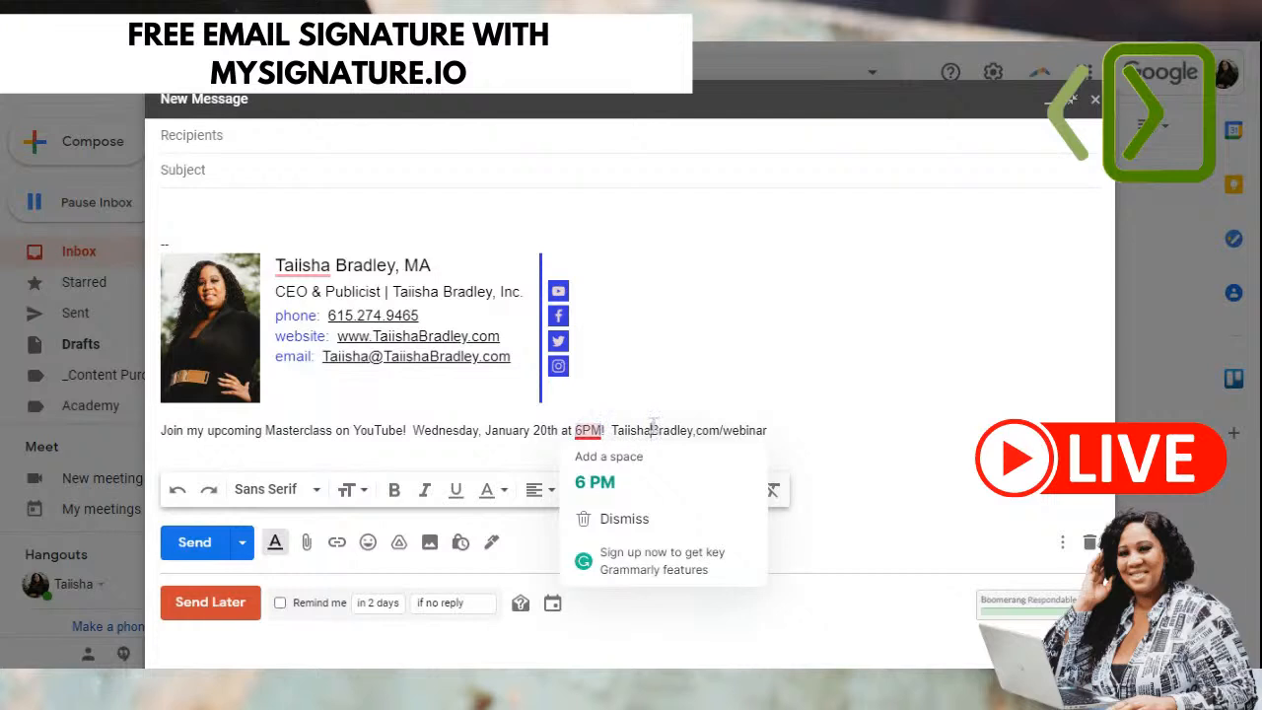
{"action": "left_click_drag", "start_coordinate": [608, 428], "coordinate": [143, 501]}
{"action": "left_click", "coordinate": [791, 431]}
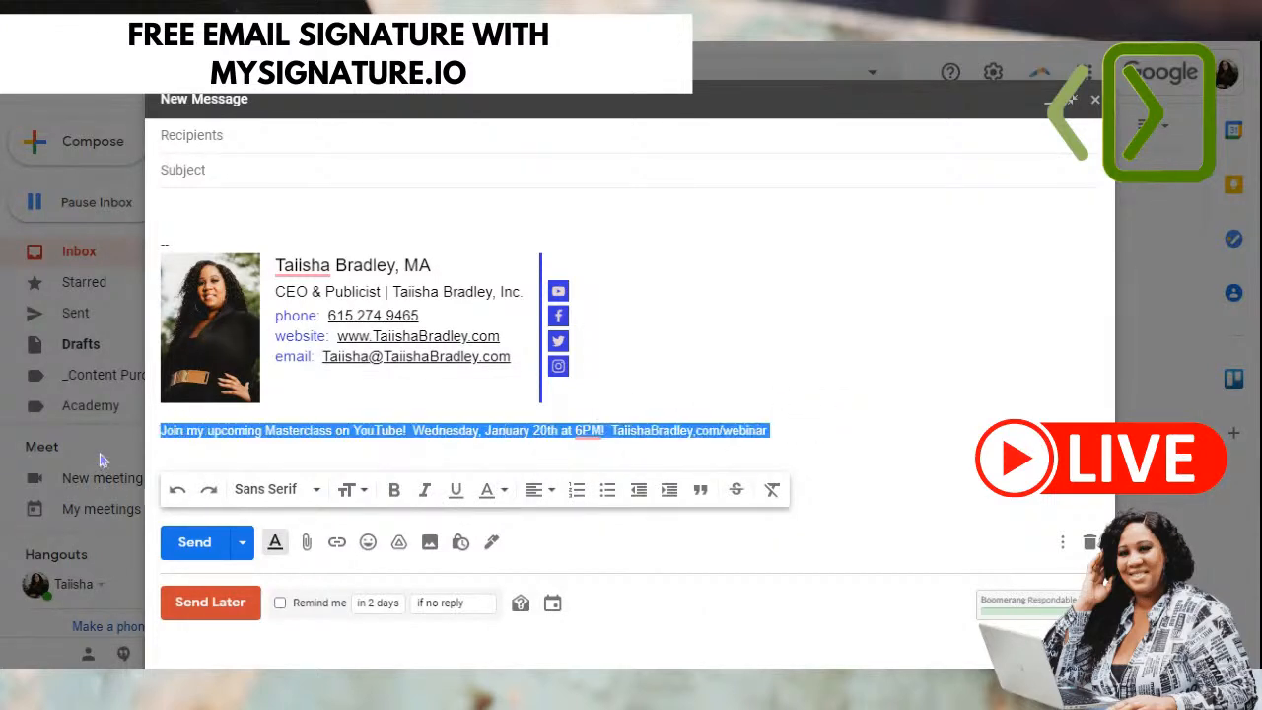
- Select the entire Masterclass promo line in the new draft's signature
{"action": "triple_click", "coordinate": [223, 429]}
{"action": "left_click", "coordinate": [721, 364]}
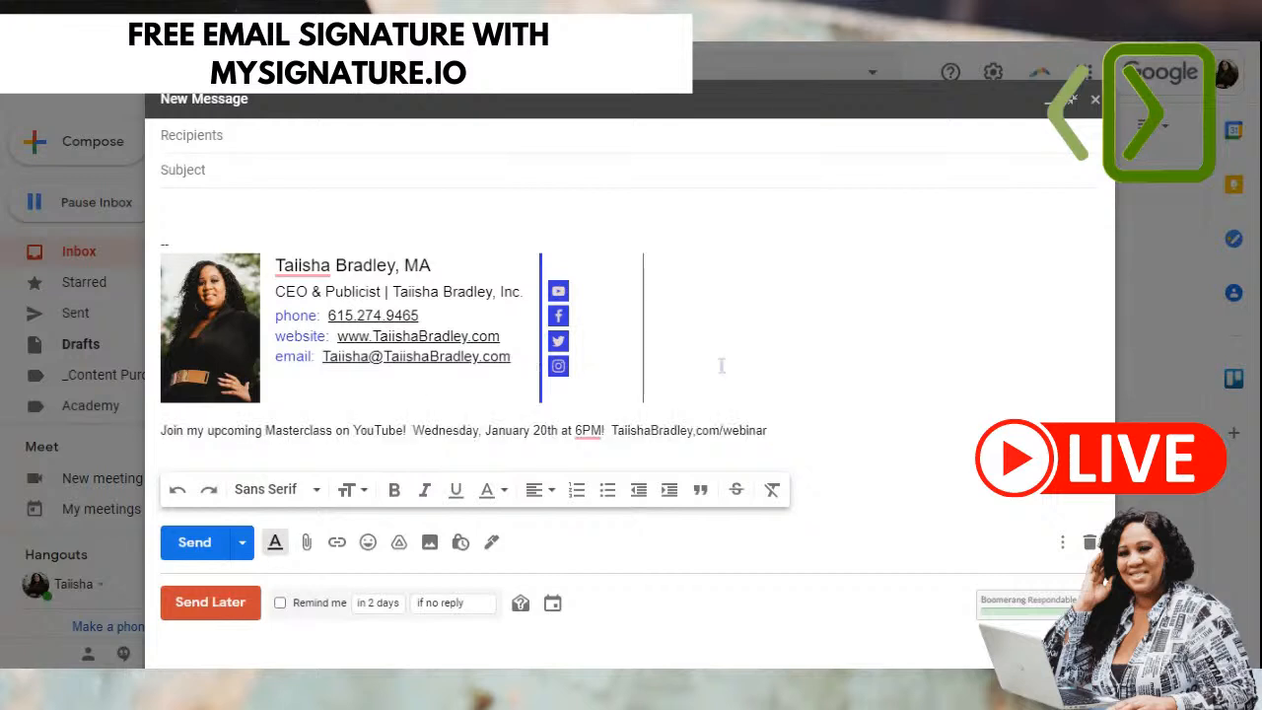
{"action": "triple_click", "coordinate": [706, 434]}
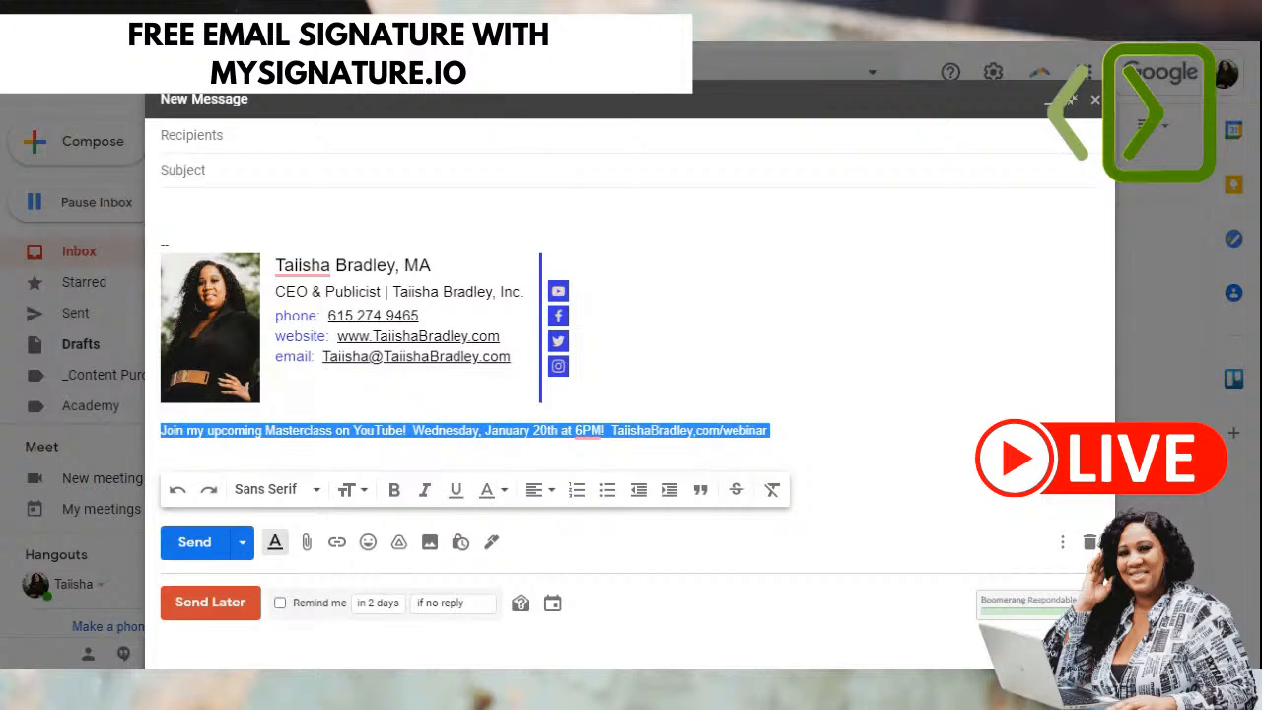
{"action": "left_click", "coordinate": [750, 430]}
{"action": "triple_click", "coordinate": [747, 430]}
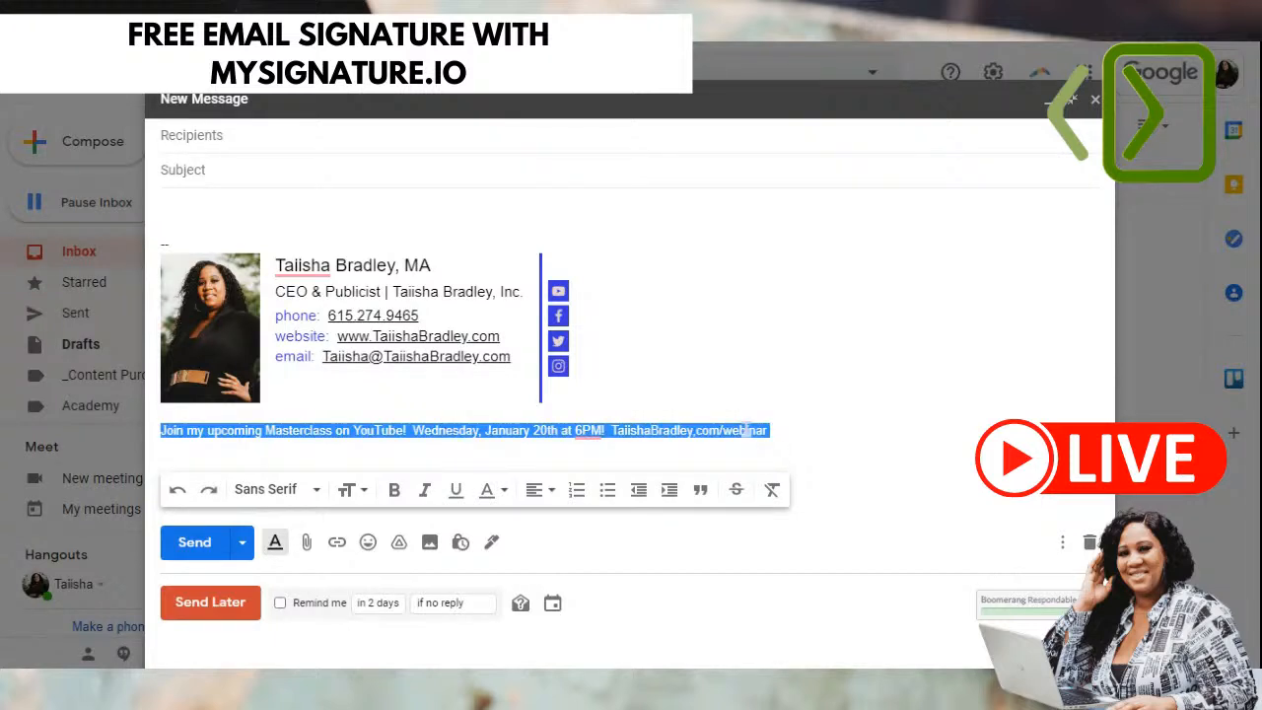